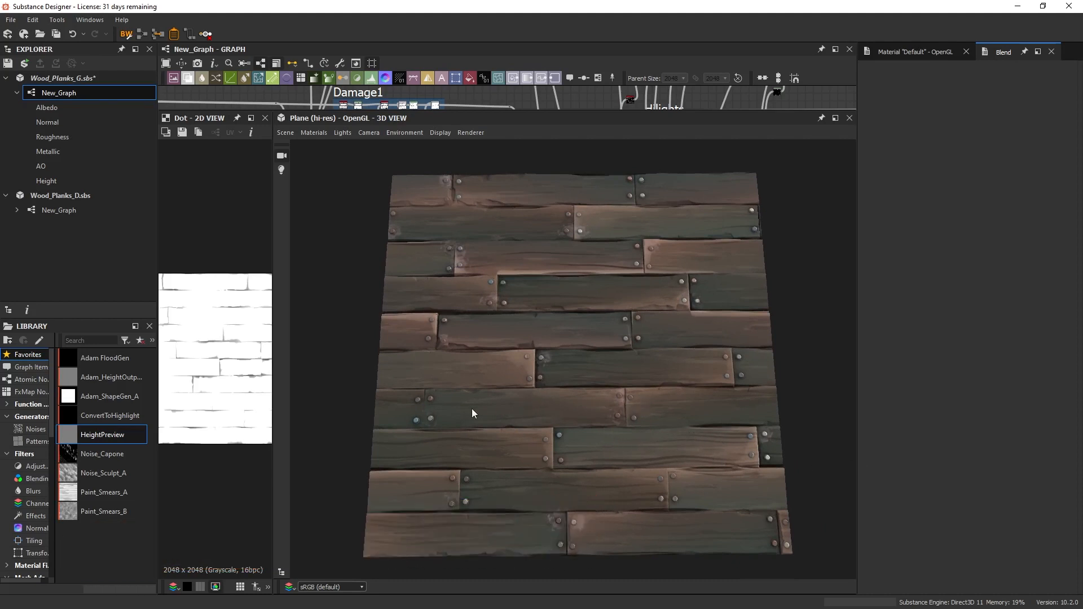
# Examine the finished wood plank material on the plane in the 3D view, from the whole surface to close-up bolts, edges and gaps.
pyautogui.scroll(4, 685, 409)
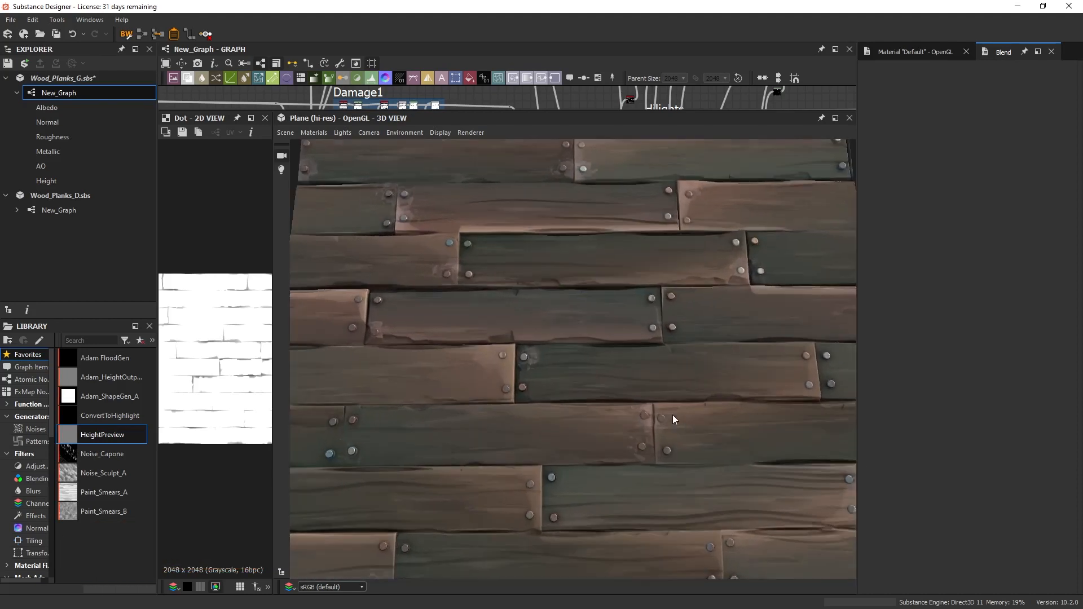
pyautogui.moveTo(714, 420); pyautogui.dragTo(646, 395, button='middle')
pyautogui.scroll(3, 648, 404)
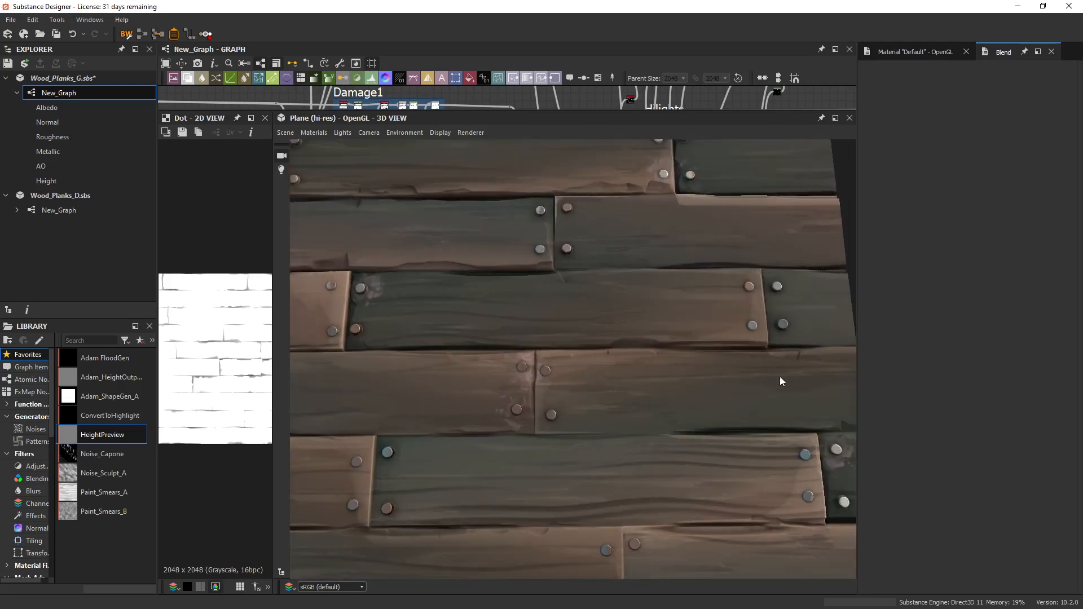
pyautogui.moveTo(754, 368); pyautogui.dragTo(760, 398, button='middle')
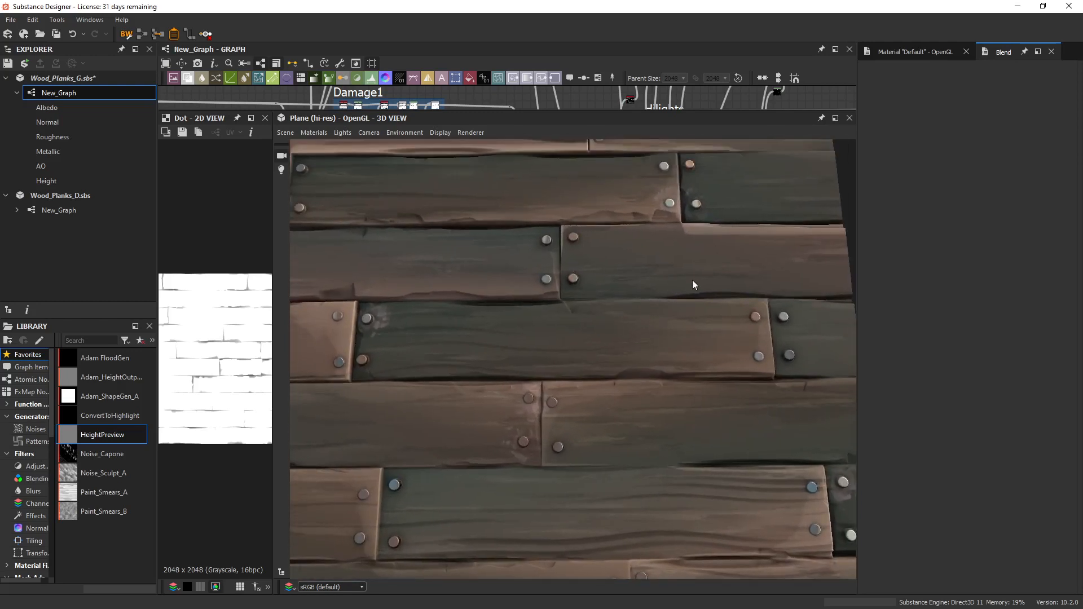
pyautogui.moveTo(692, 280); pyautogui.dragTo(715, 375, button='middle')
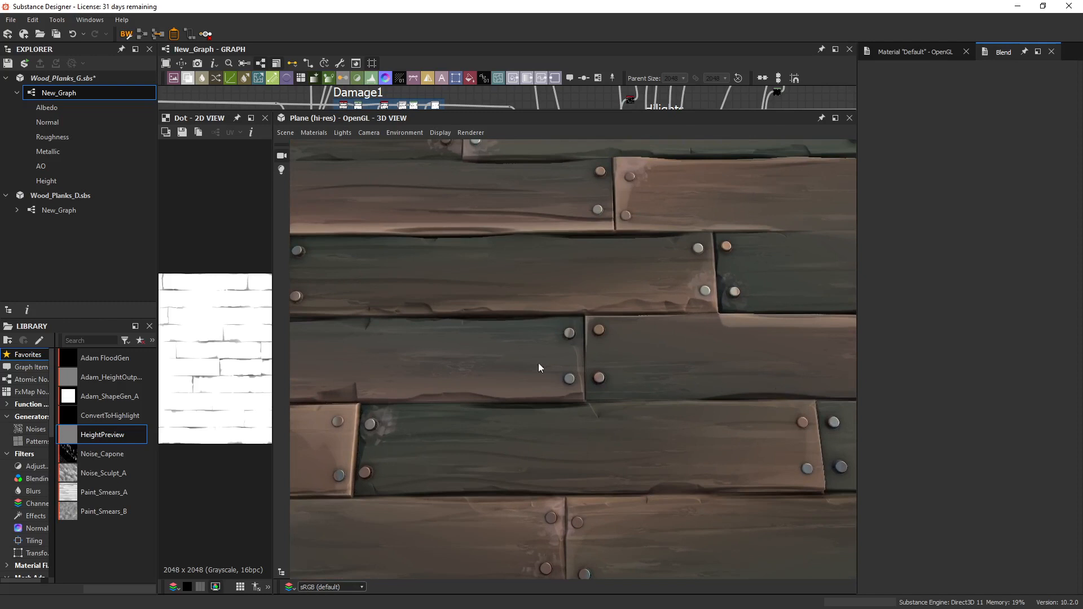
pyautogui.moveTo(539, 364)
pyautogui.mouseDown(button='middle')
pyautogui.moveTo(481, 358)
pyautogui.moveTo(550, 352)
pyautogui.mouseUp(button='middle')
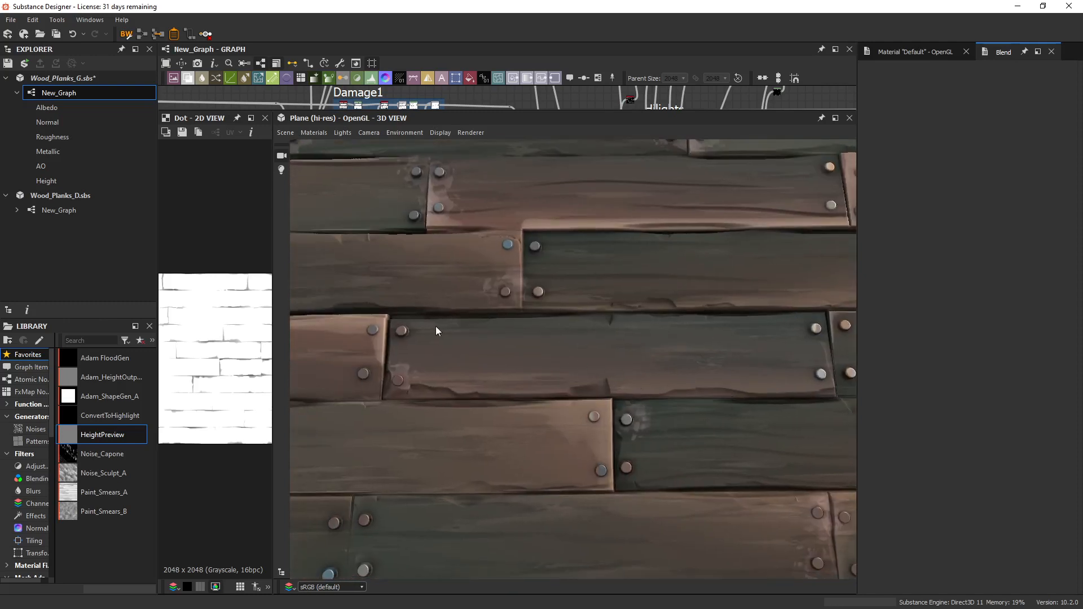
pyautogui.moveTo(435, 330); pyautogui.dragTo(634, 362)
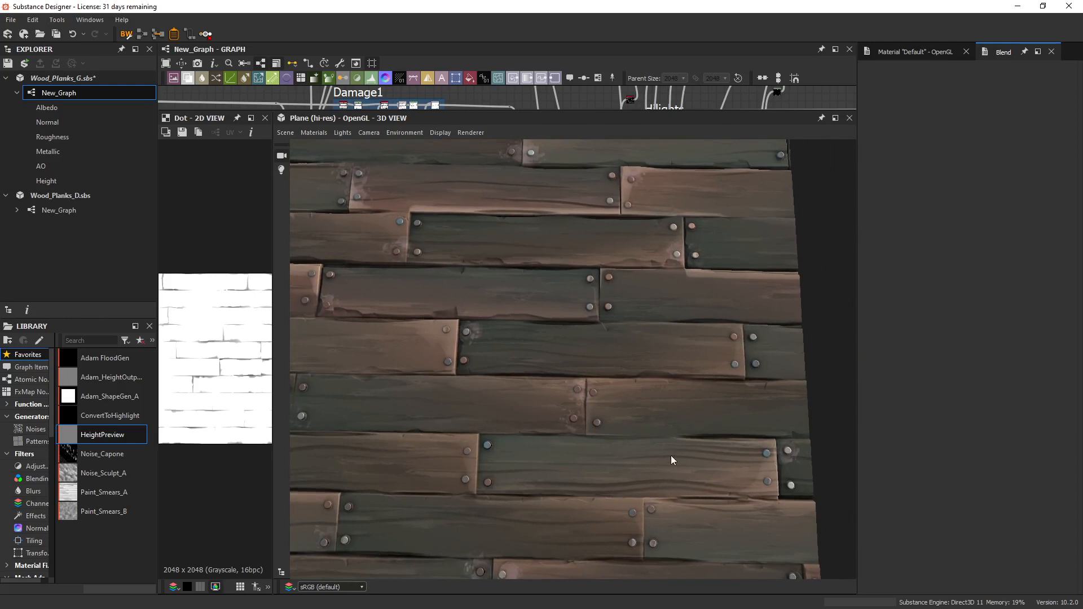
pyautogui.moveTo(475, 323); pyautogui.dragTo(500, 329, button='middle')
pyautogui.scroll(-3, 502, 319)
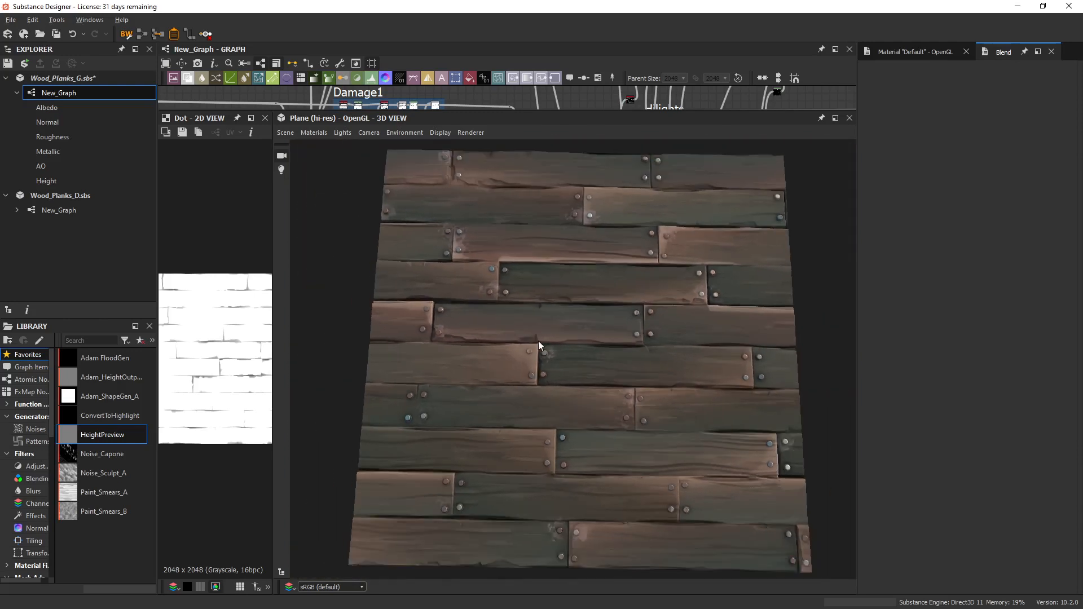
pyautogui.moveTo(535, 330); pyautogui.dragTo(542, 340)
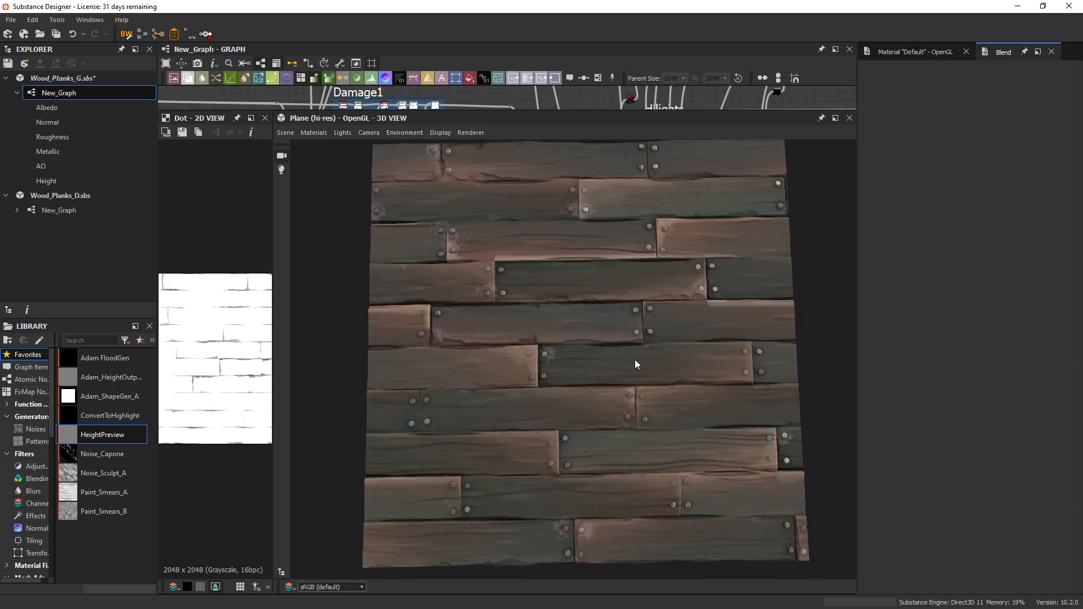
pyautogui.moveTo(632, 364); pyautogui.dragTo(652, 349)
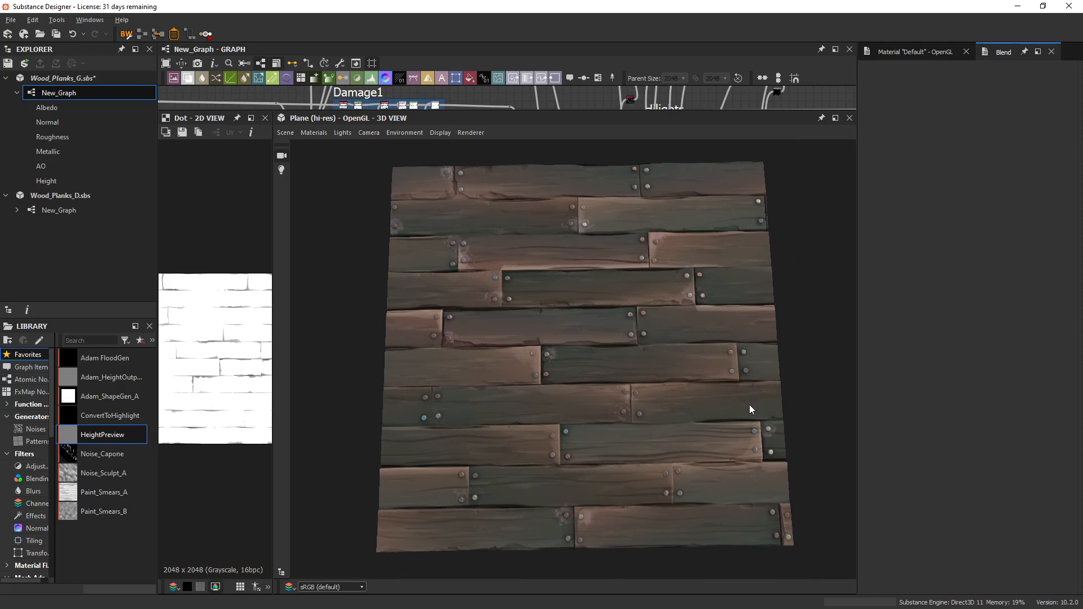
pyautogui.moveTo(720, 382); pyautogui.dragTo(630, 370)
pyautogui.scroll(5, 685, 353)
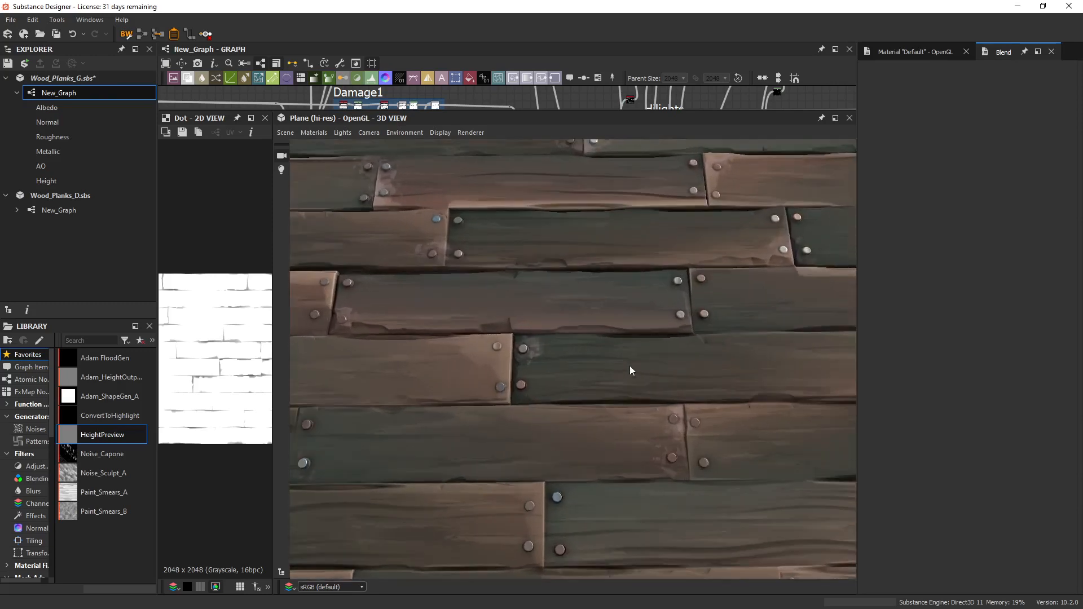
pyautogui.moveTo(523, 353); pyautogui.dragTo(546, 368)
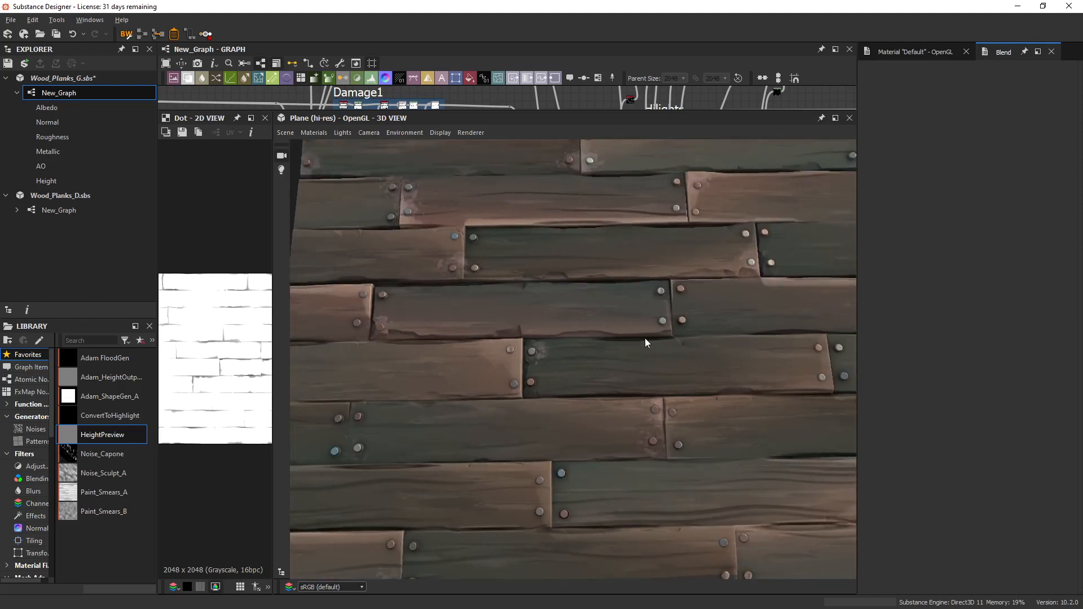
pyautogui.moveTo(646, 342); pyautogui.dragTo(680, 377)
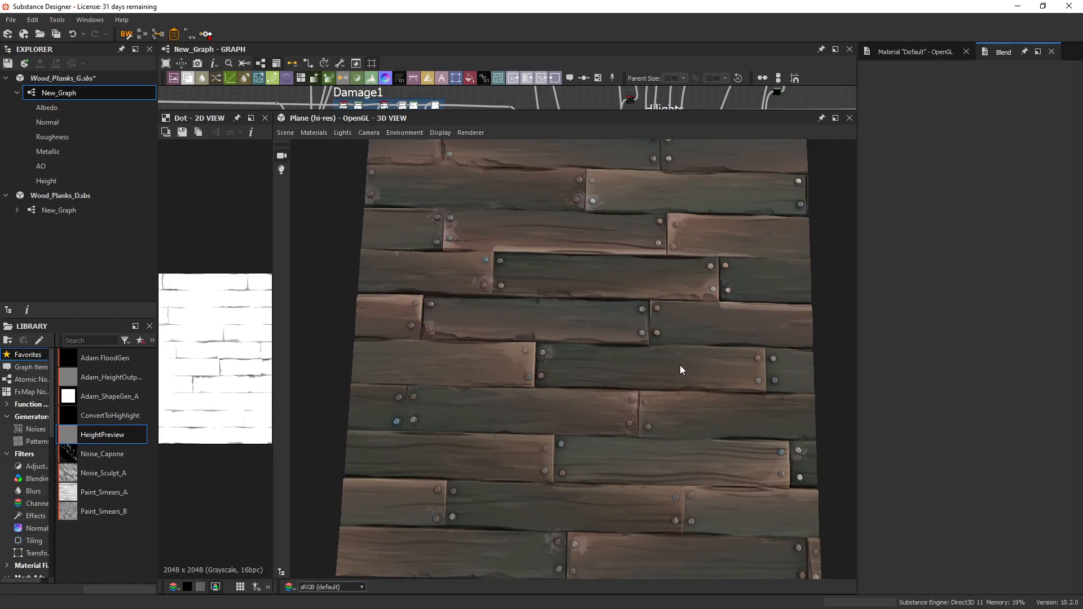
pyautogui.scroll(-3, 681, 370)
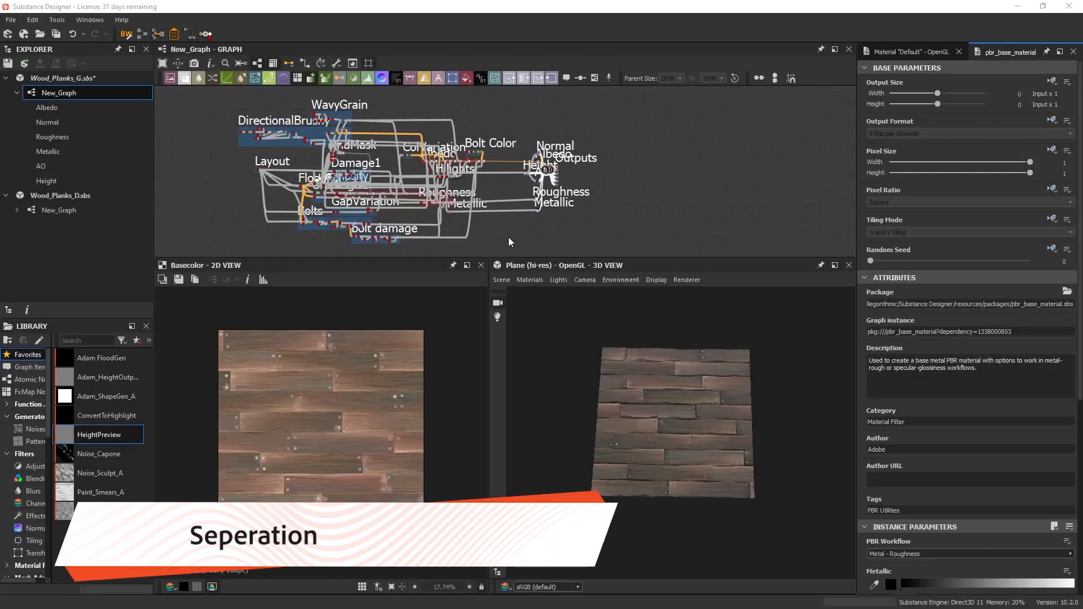
# Find the Layout frame in the graph and display its Tile Generator node's output in the 2D view.
pyautogui.moveTo(417, 212); pyautogui.dragTo(492, 219, button='middle')
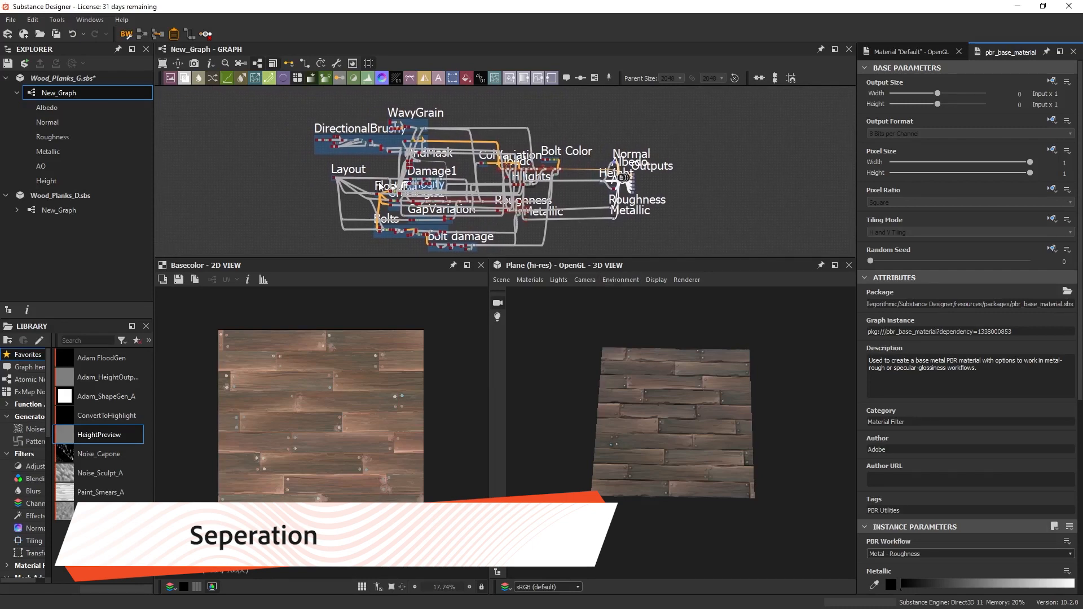
pyautogui.scroll(5, 353, 177)
pyautogui.scroll(5, 327, 178)
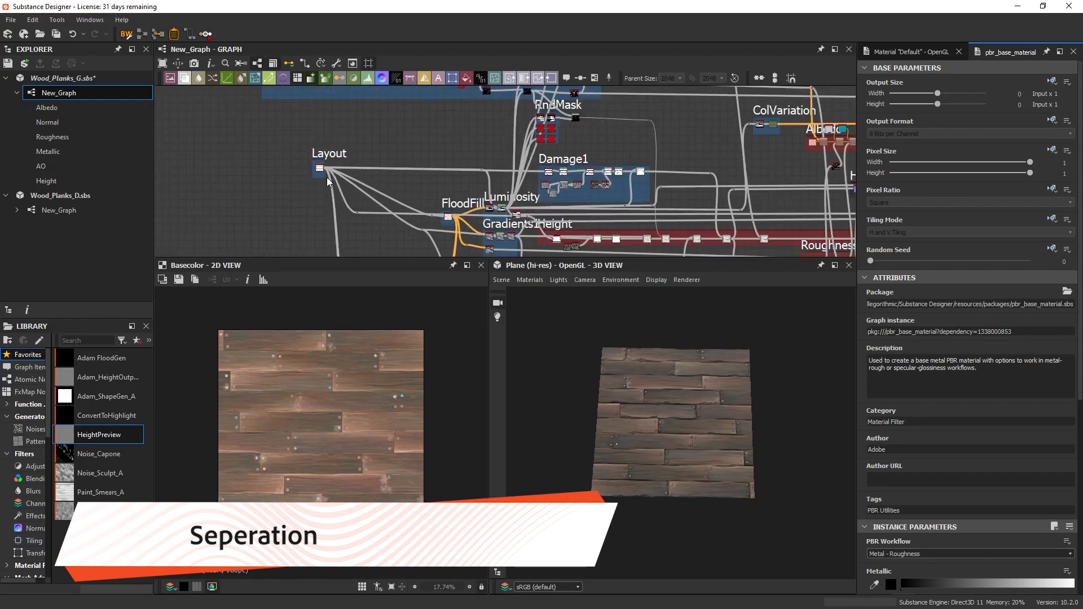
pyautogui.scroll(6, 327, 178)
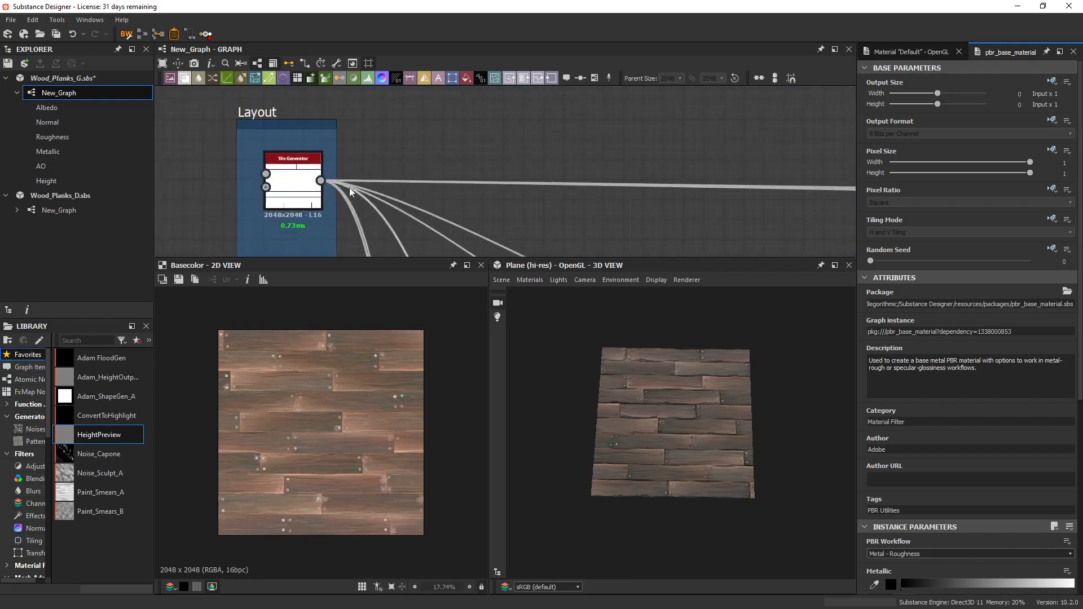
pyautogui.scroll(3, 303, 183)
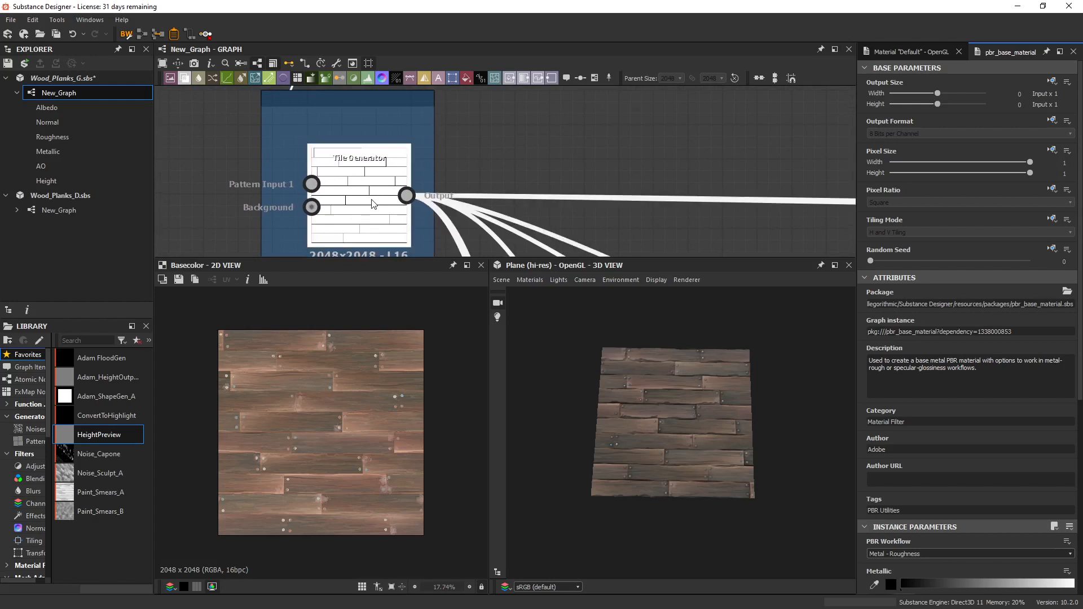
pyautogui.doubleClick(373, 204)
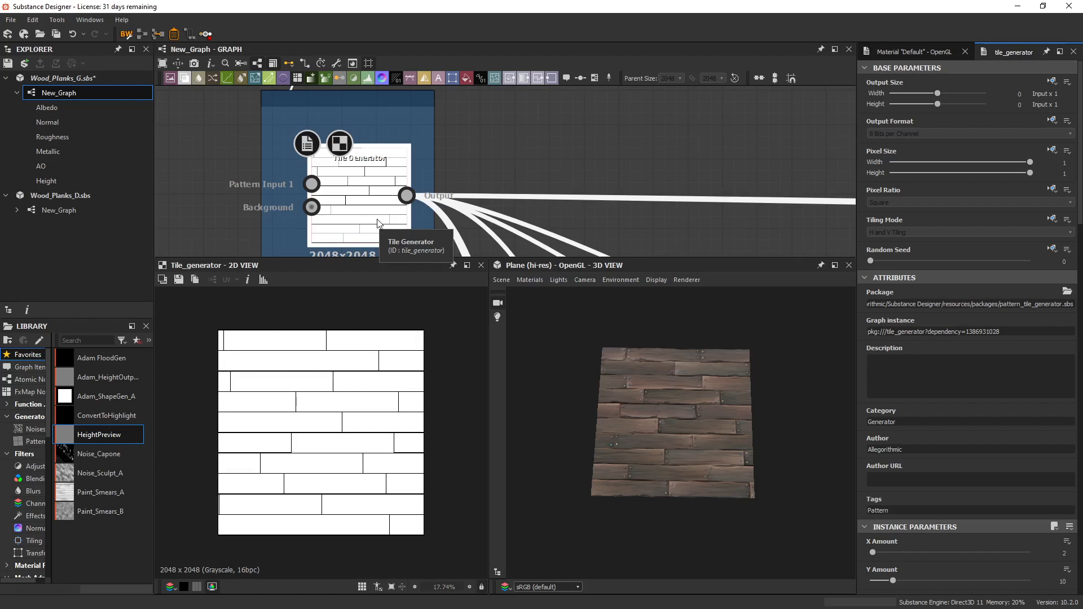
pyautogui.click(397, 217)
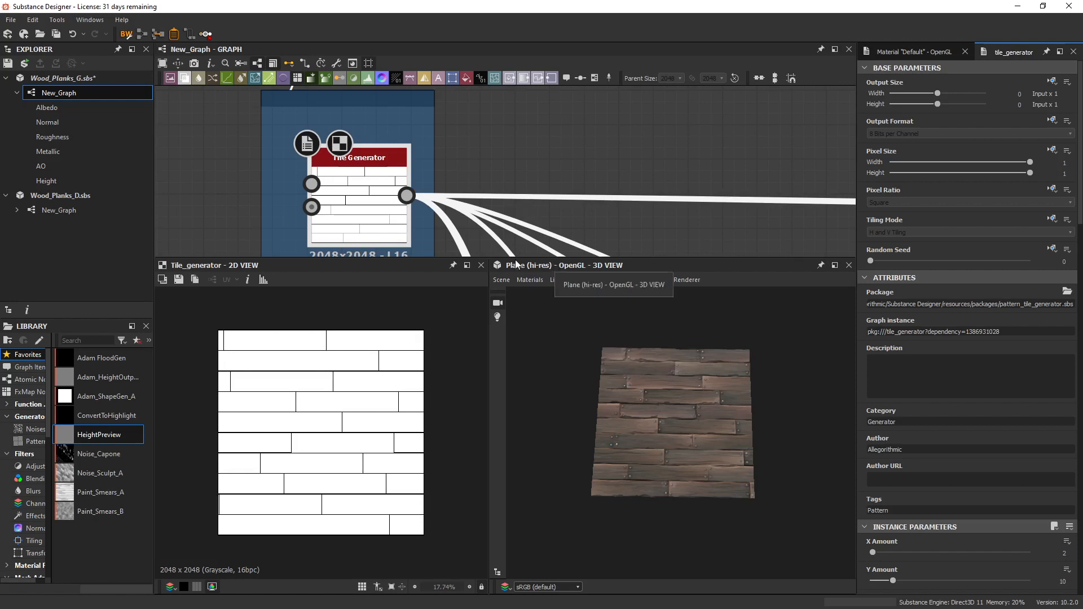
# Examine the Tile Generator's plank layout and compare its straight gaps with the finished planks on the 3D plane.
pyautogui.scroll(3, 379, 406)
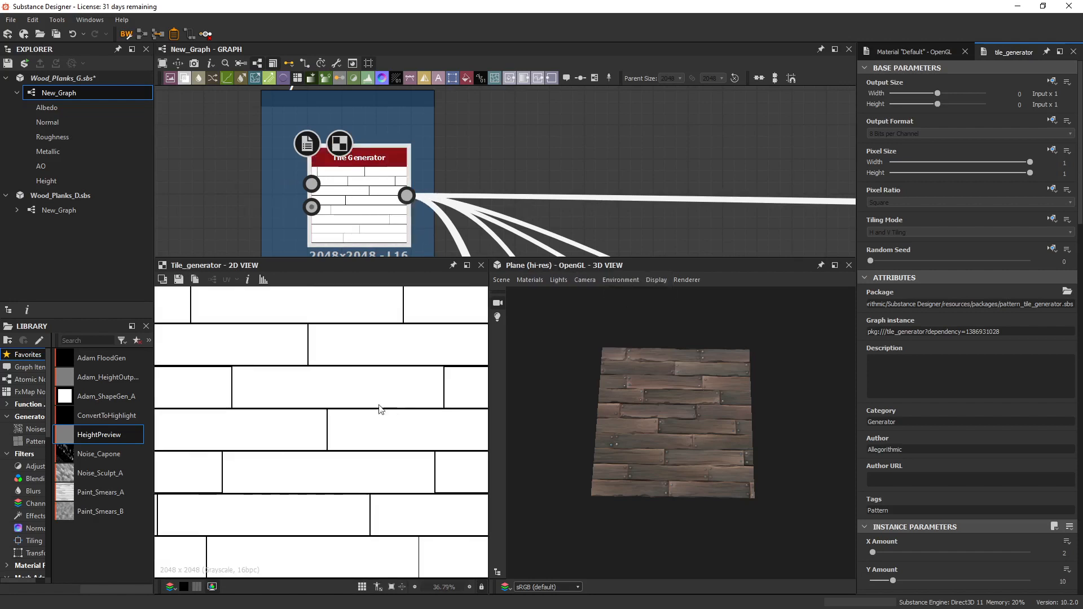
pyautogui.moveTo(405, 397); pyautogui.dragTo(321, 344, button='middle')
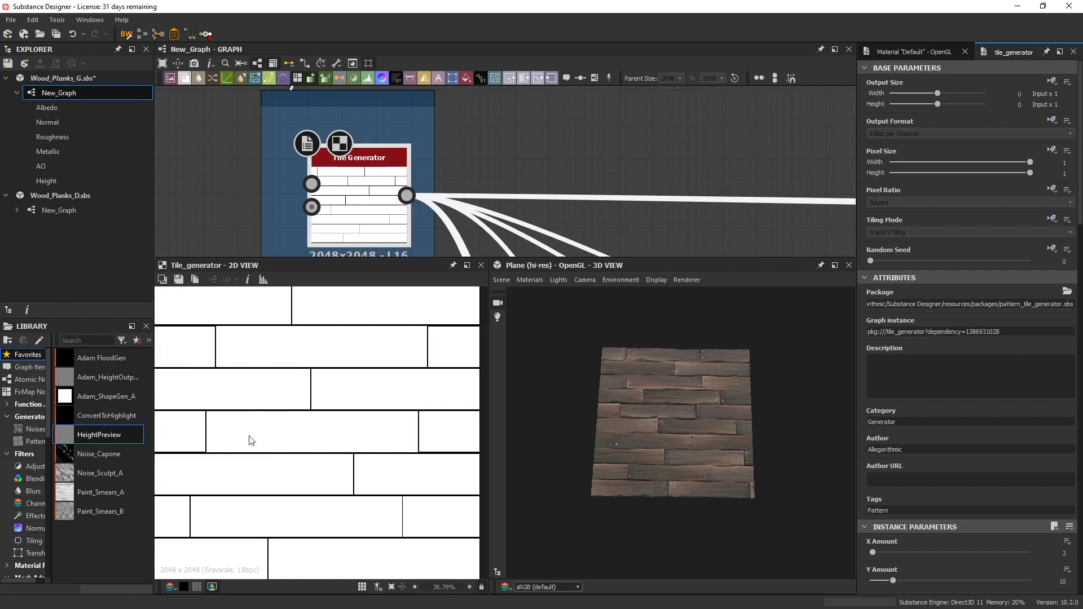
pyautogui.moveTo(251, 466); pyautogui.dragTo(288, 476, button='middle')
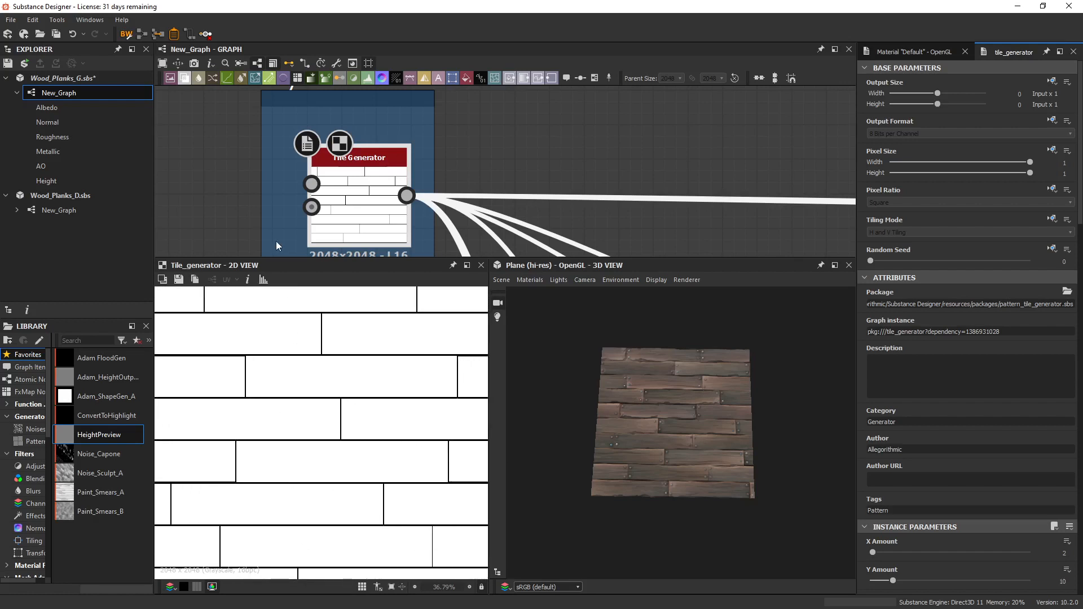
pyautogui.press('f')
pyautogui.scroll(-9, 385, 141)
pyautogui.moveTo(566, 213); pyautogui.dragTo(559, 179, button='middle')
pyautogui.scroll(-3, 453, 205)
pyautogui.scroll(4, 691, 436)
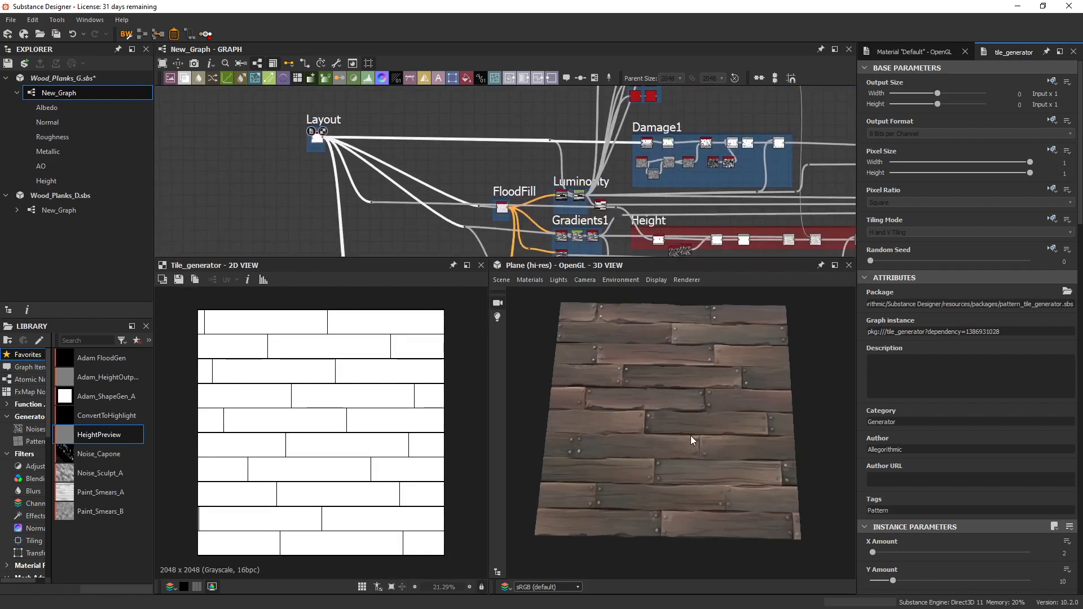
pyautogui.scroll(5, 686, 435)
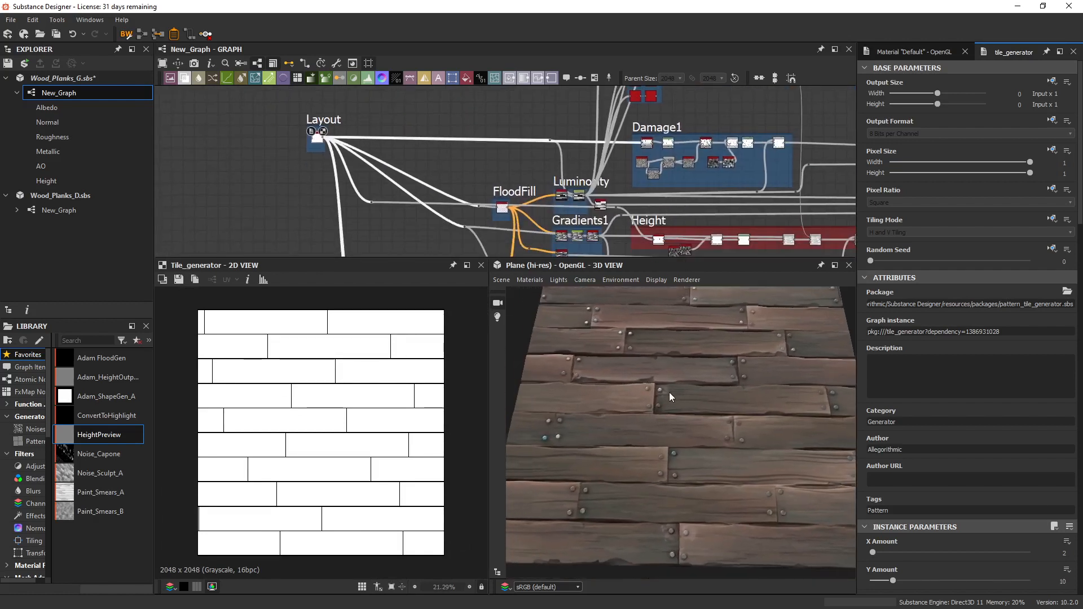
pyautogui.scroll(2, 672, 391)
pyautogui.moveTo(747, 442)
pyautogui.mouseDown(button='middle')
pyautogui.moveTo(732, 418)
pyautogui.moveTo(731, 441)
pyautogui.mouseUp(button='middle')
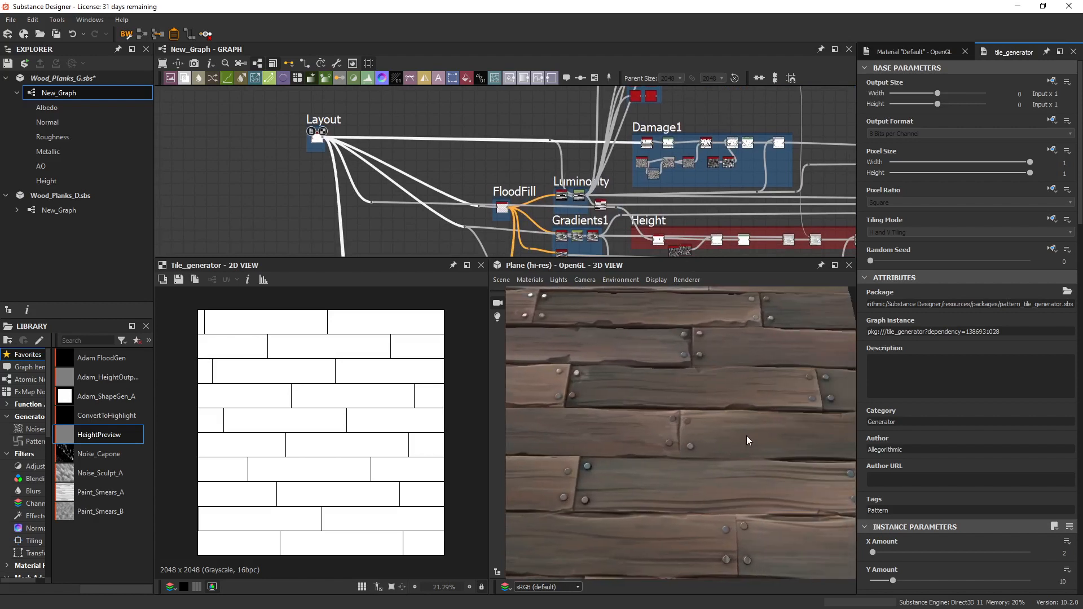
pyautogui.keyDown('alt'); pyautogui.moveTo(716, 379); pyautogui.dragTo(733, 434); pyautogui.keyUp('alt')
pyautogui.moveTo(440, 201); pyautogui.dragTo(446, 217, button='middle')
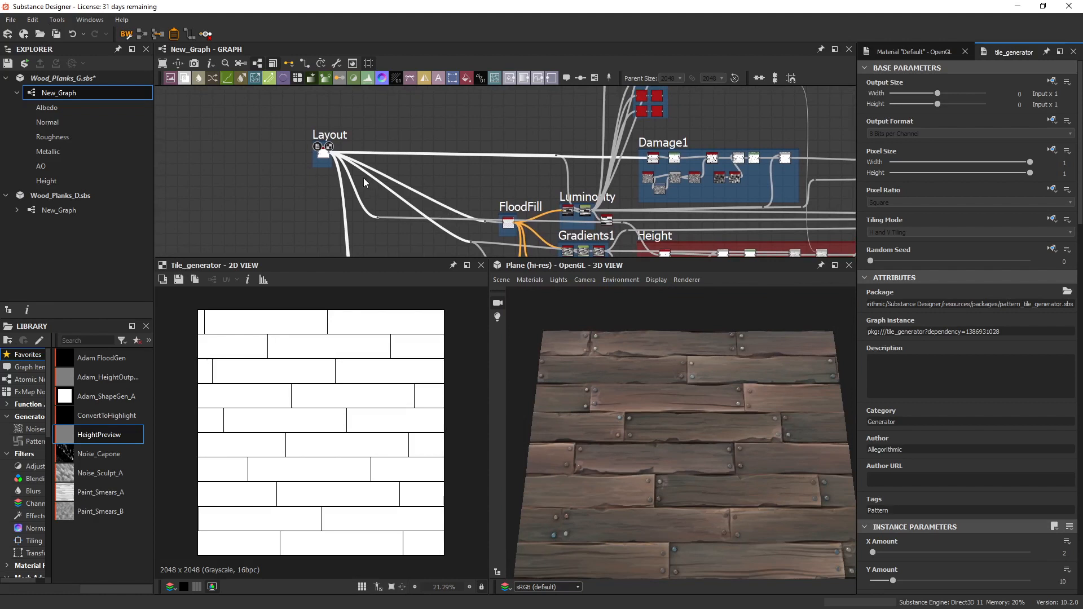
# Add a HeightPreview node from the library favorites to the graph, in the empty area beyond the Layout frame.
pyautogui.scroll(2, 339, 141)
pyautogui.moveTo(111, 432); pyautogui.dragTo(491, 129)
pyautogui.moveTo(483, 127); pyautogui.dragTo(479, 141, button='middle')
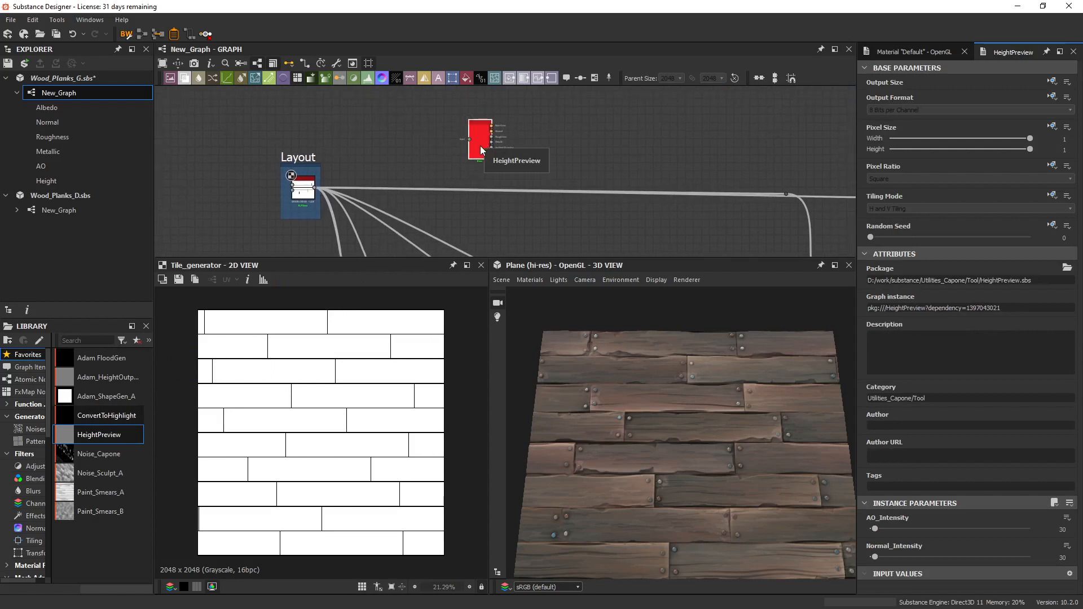
pyautogui.scroll(3, 481, 138)
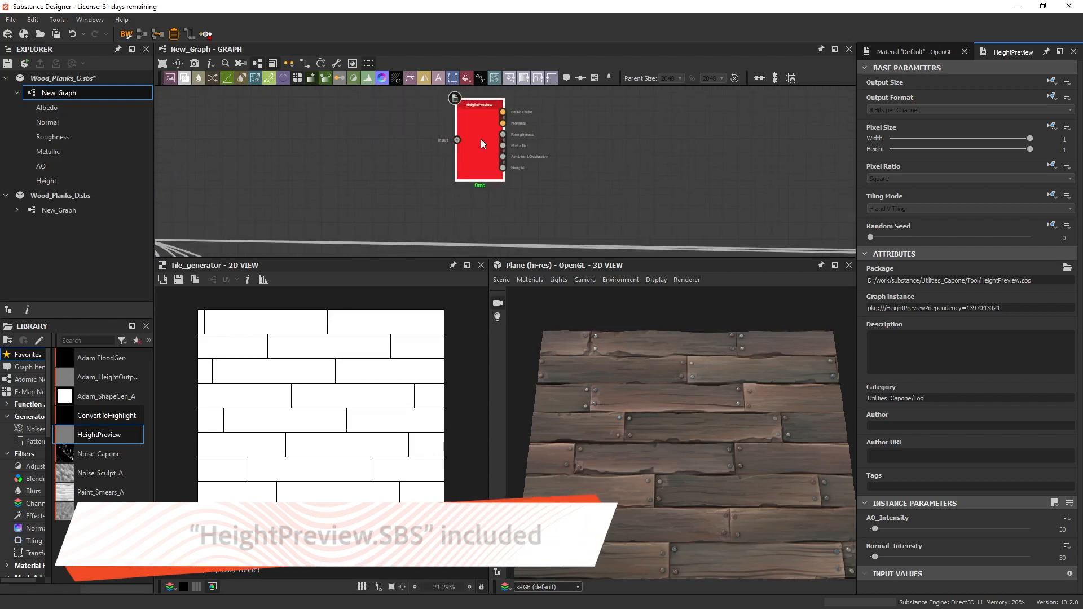
pyautogui.scroll(-1, 540, 133)
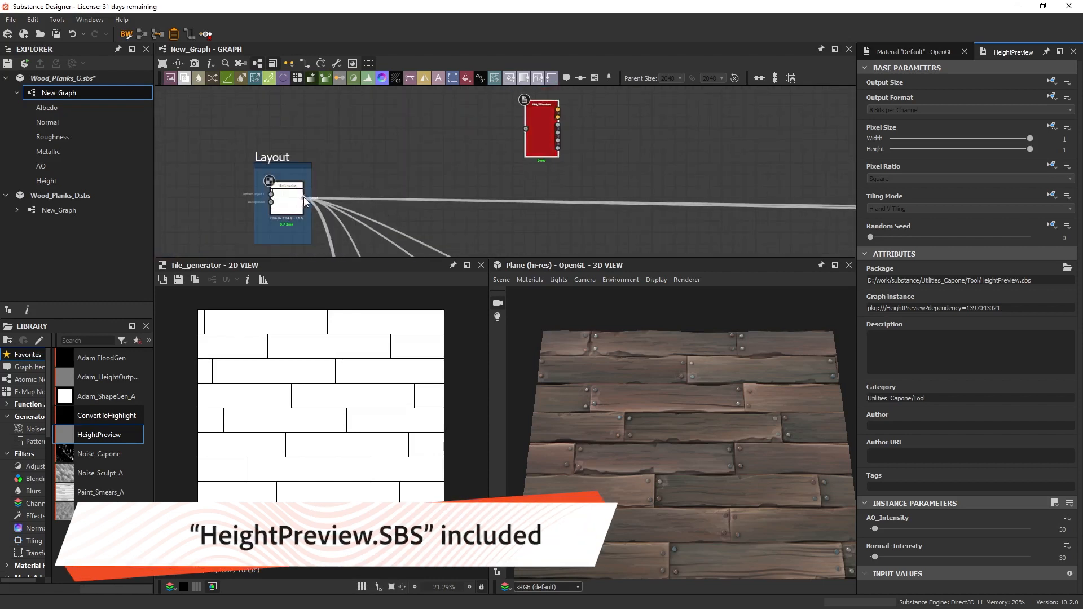
# Connect the Tile Generator's output to the HeightPreview input and show the preview node's outputs on the 3D plane.
pyautogui.moveTo(303, 198); pyautogui.dragTo(660, 130)
pyautogui.rightClick(540, 134)
pyautogui.click(573, 156)
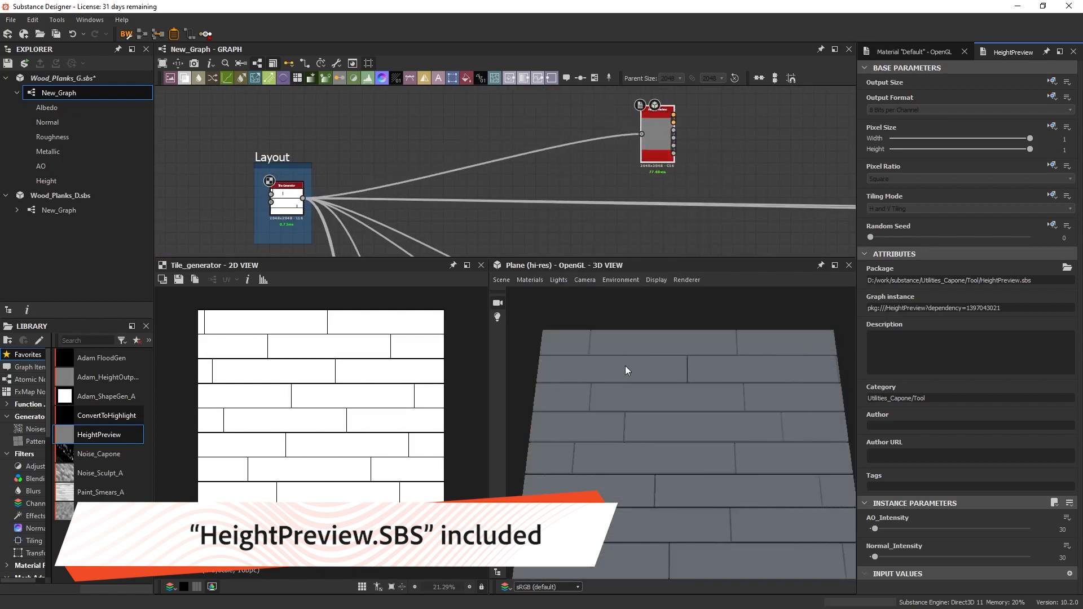
pyautogui.moveTo(703, 432); pyautogui.dragTo(705, 391)
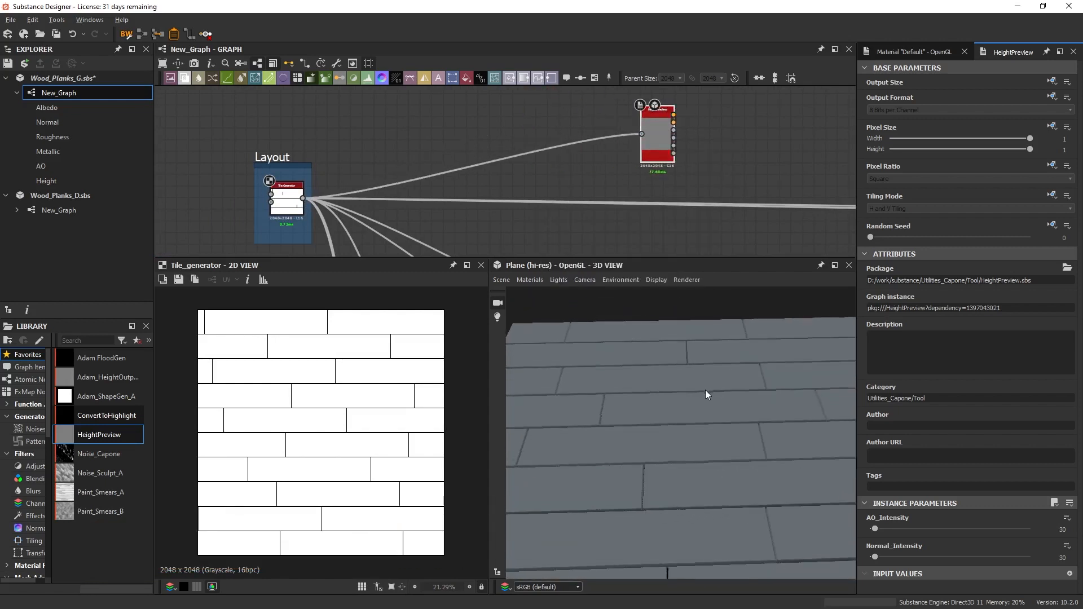
pyautogui.moveTo(750, 420); pyautogui.dragTo(662, 428, button='right')
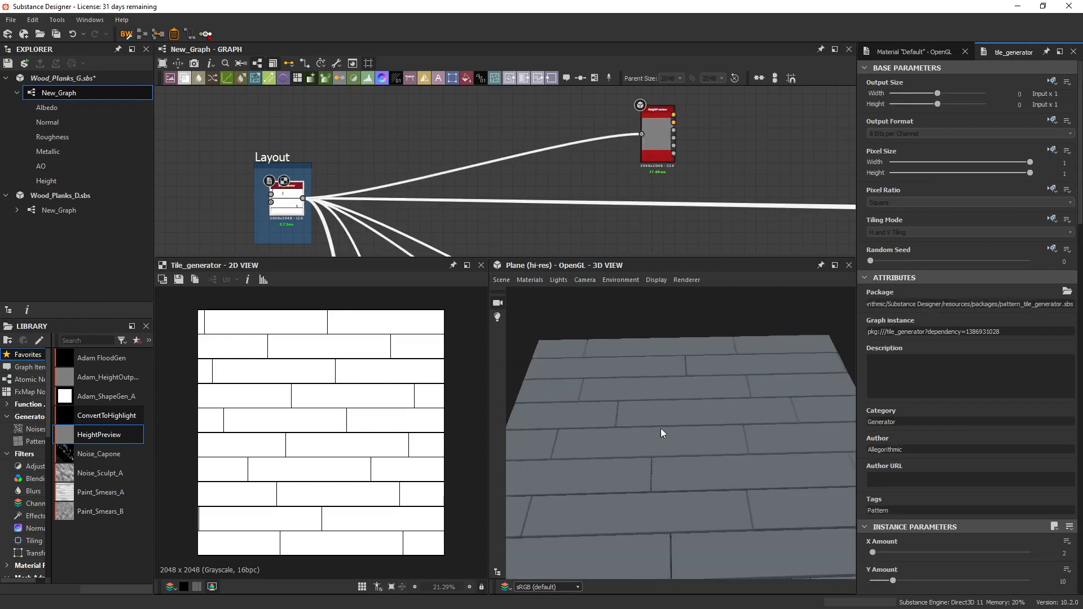
pyautogui.moveTo(707, 452); pyautogui.dragTo(699, 389, button='middle')
pyautogui.moveTo(665, 475); pyautogui.dragTo(749, 479, button='right')
# Add a Gaussian Noise node above the Layout frame, display it in the 2D view, and set its scale to 10.
pyautogui.moveTo(485, 225); pyautogui.dragTo(473, 213, button='middle')
pyautogui.press('space')
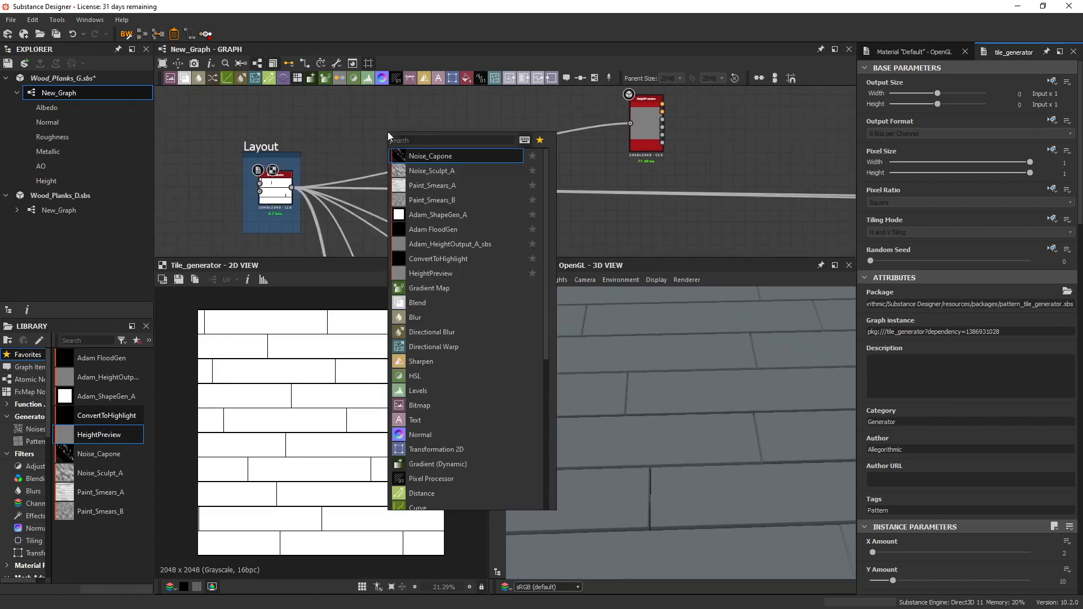
pyautogui.write('gau')
pyautogui.click(431, 156)
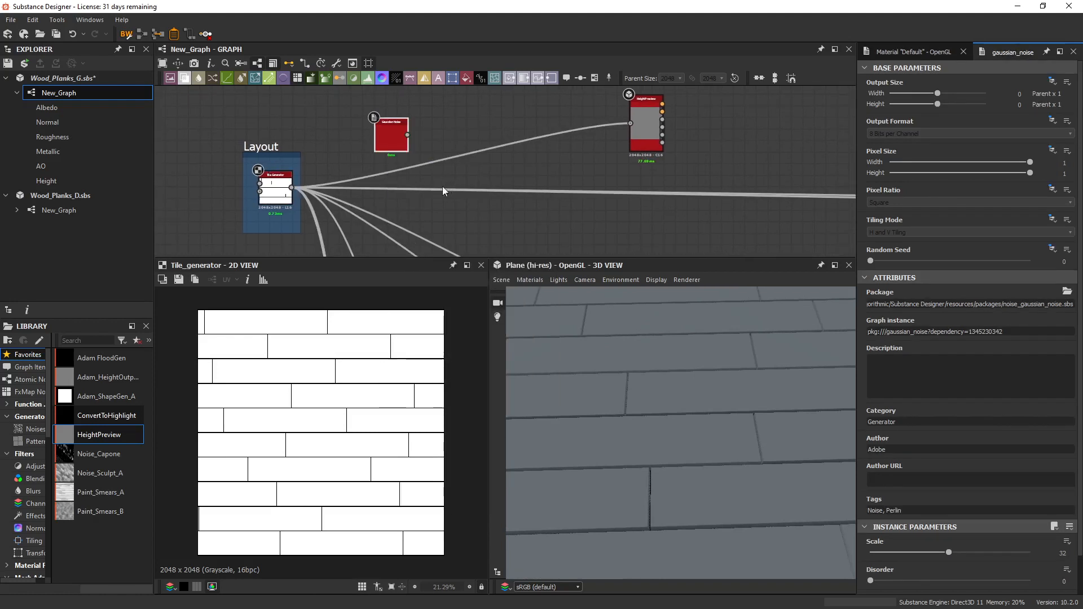
pyautogui.moveTo(442, 186); pyautogui.dragTo(446, 200, button='middle')
pyautogui.doubleClick(395, 149)
pyautogui.moveTo(899, 553)
pyautogui.mouseDown()
pyautogui.moveTo(879, 557)
pyautogui.moveTo(894, 555)
pyautogui.mouseUp()
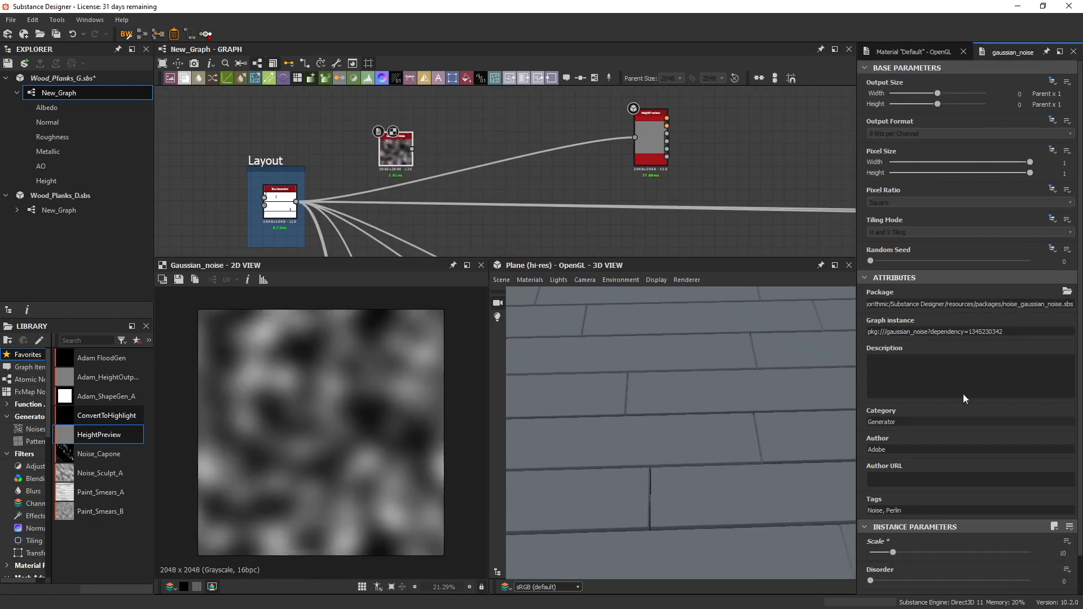
# Set the Gaussian Noise random seed to 4, then feed it into a new Auto Levels node shown in the 2D view.
pyautogui.moveTo(894, 262); pyautogui.dragTo(935, 261)
pyautogui.moveTo(393, 140); pyautogui.dragTo(290, 101)
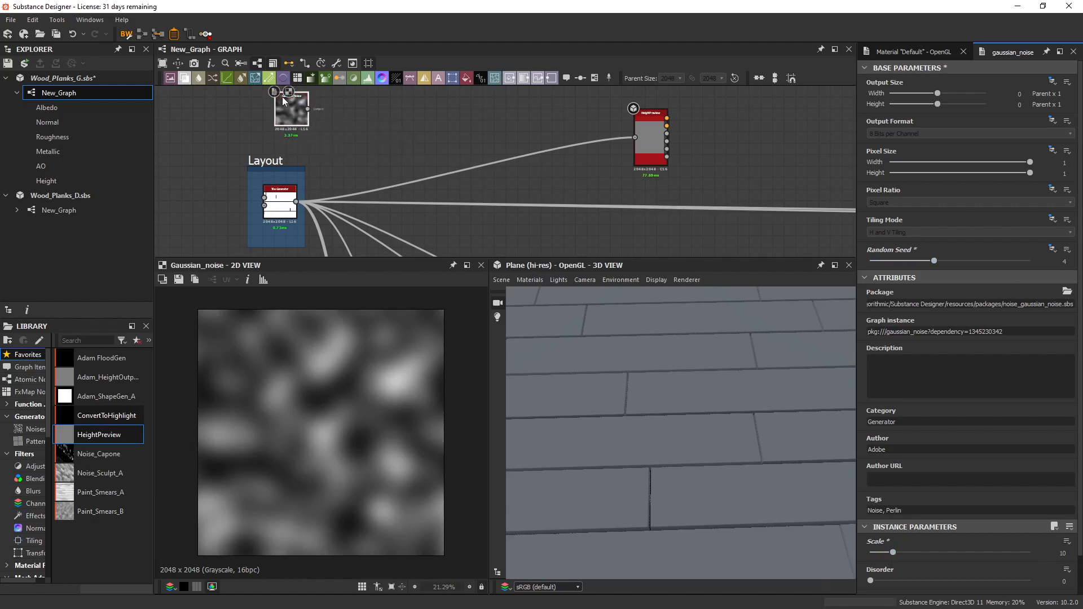
pyautogui.press('space')
pyautogui.write('auto')
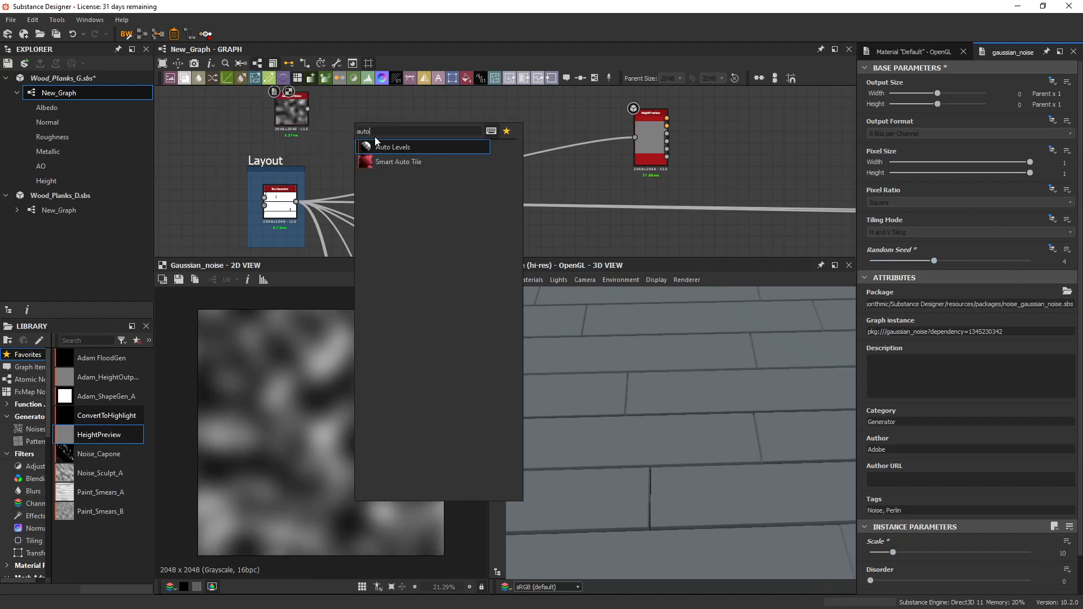
pyautogui.press('Return')
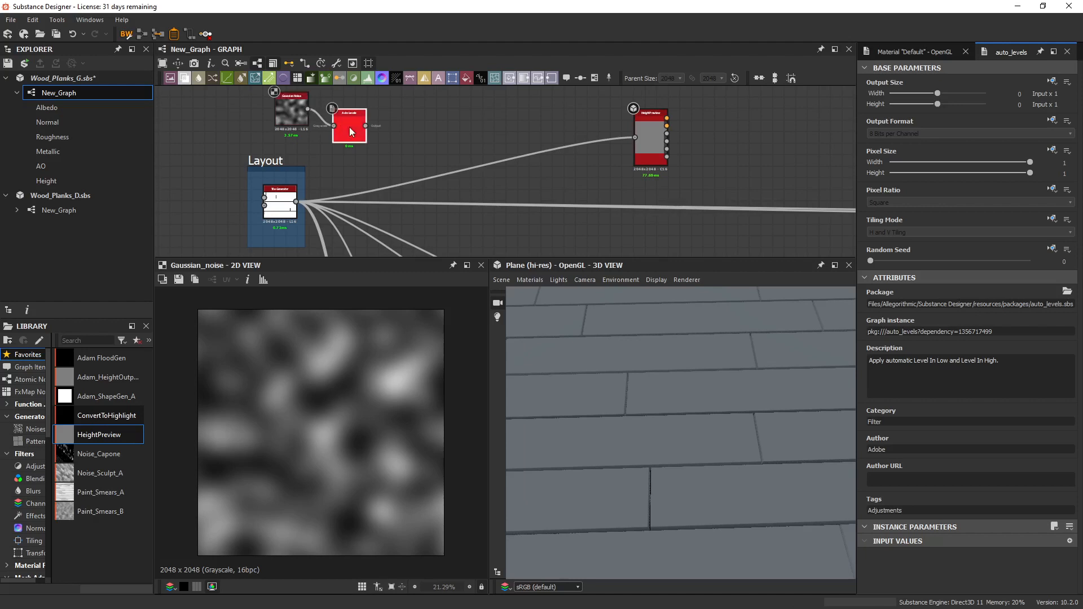
pyautogui.doubleClick(343, 110)
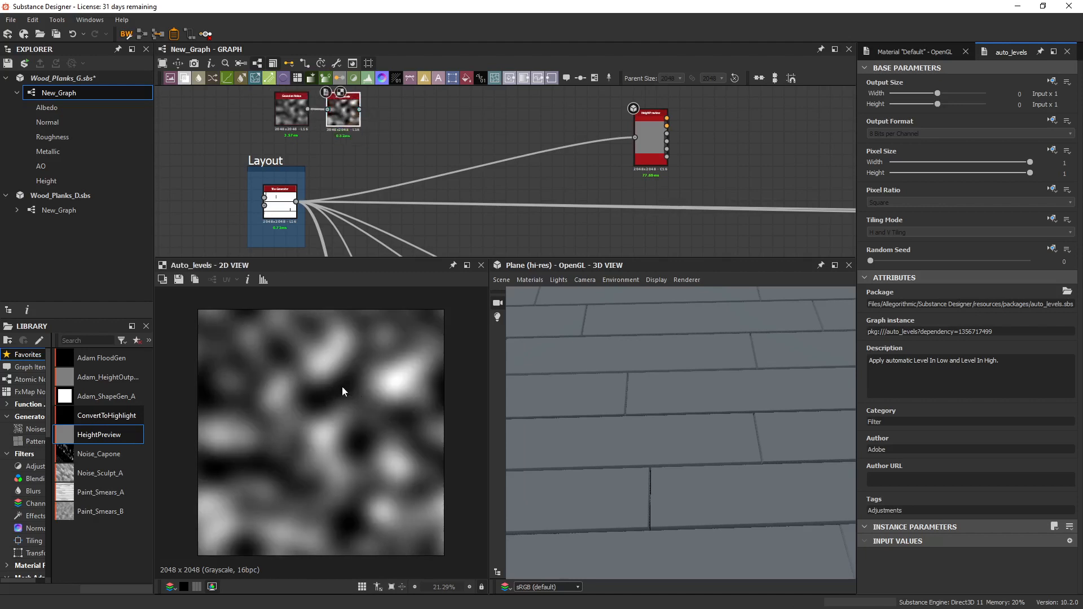
# Combine the Auto Levels noise as foreground with the Tile Generator as background in a new Blend node set to Add (Linear Dodge).
pyautogui.moveTo(416, 107); pyautogui.dragTo(384, 119, button='middle')
pyautogui.moveTo(183, 78); pyautogui.dragTo(385, 149)
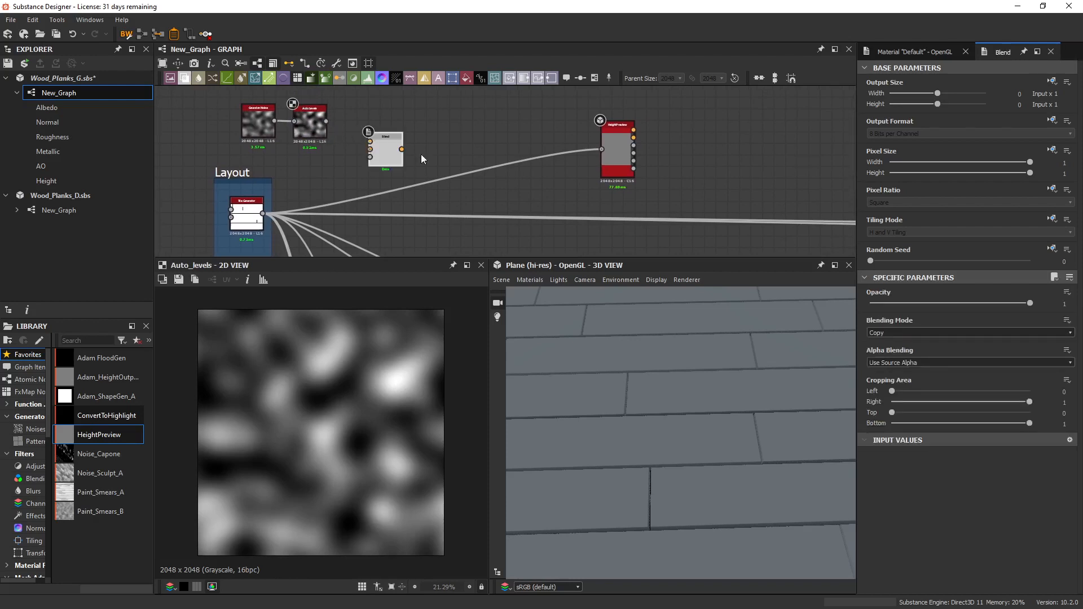
pyautogui.moveTo(324, 174); pyautogui.dragTo(366, 135)
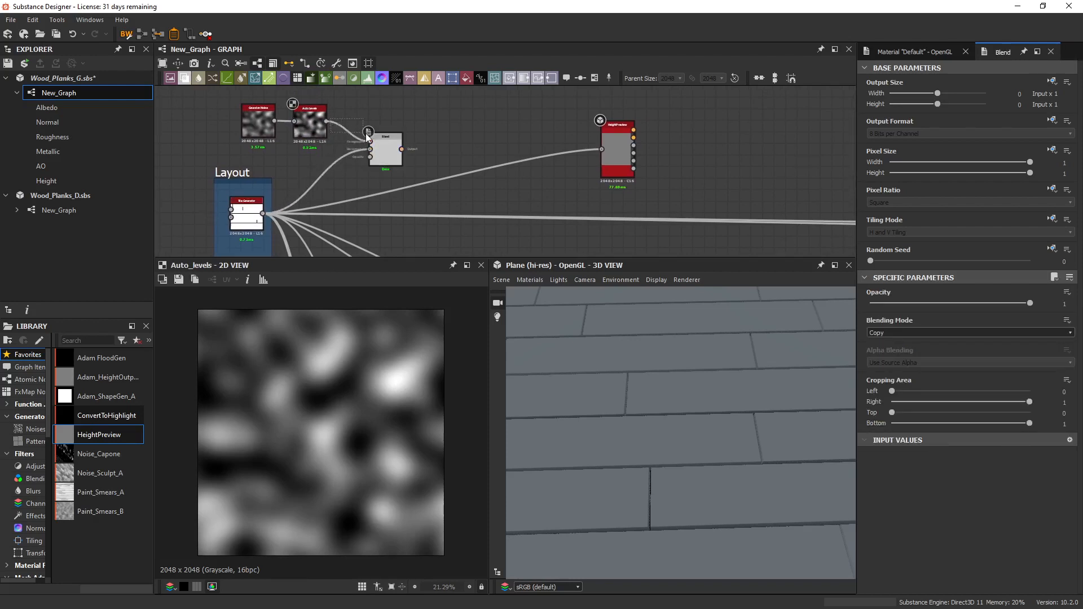
pyautogui.doubleClick(392, 158)
pyautogui.click(876, 334)
pyautogui.click(888, 350)
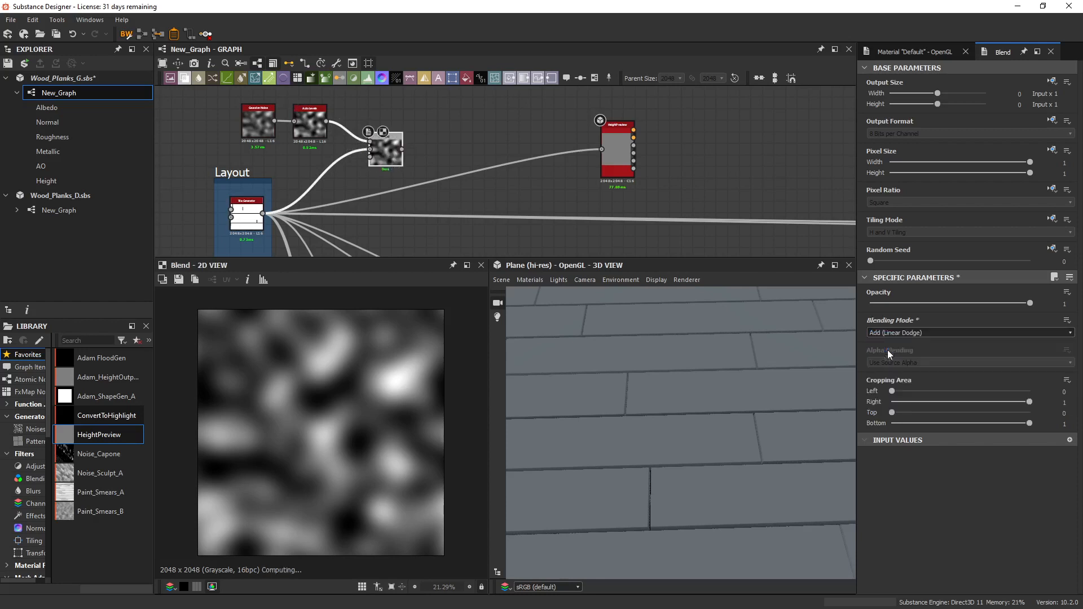
pyautogui.scroll(5, 361, 408)
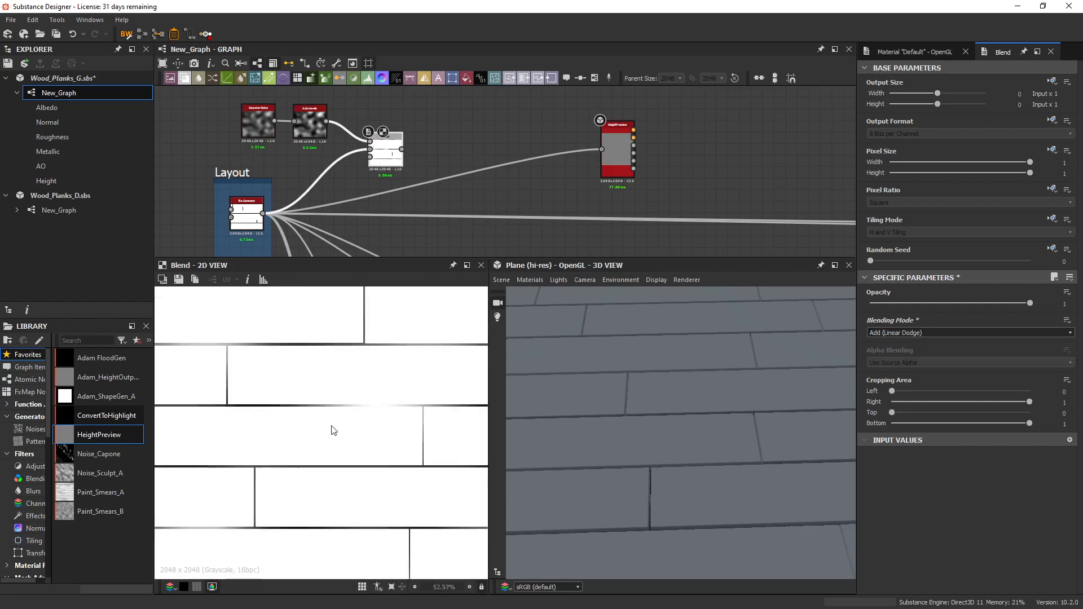
pyautogui.scroll(-3, 299, 429)
pyautogui.scroll(-2, 353, 404)
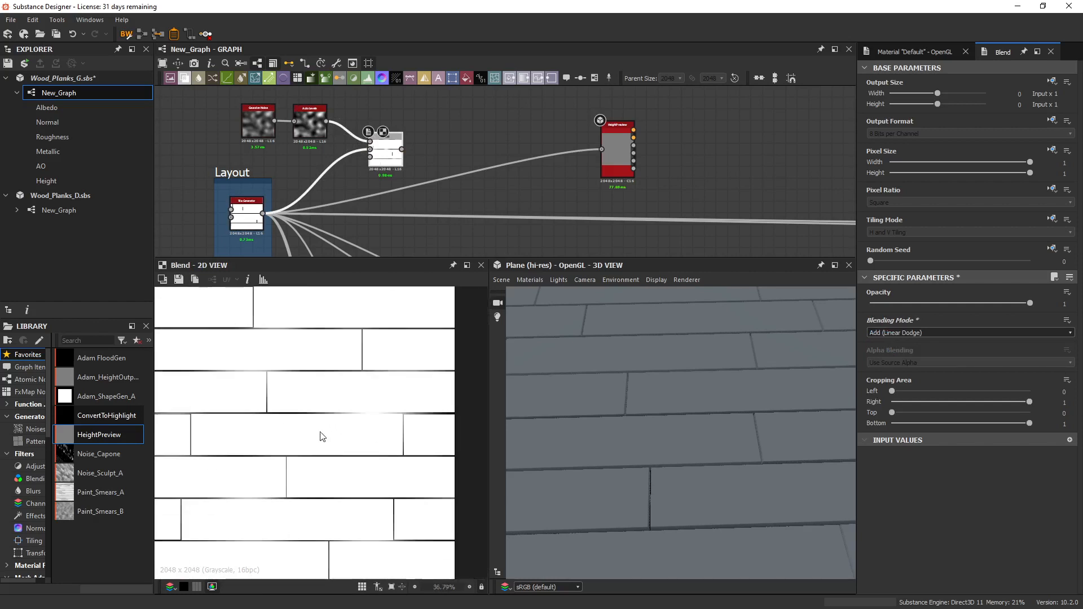
# Connect the Blend output to the HeightPreview input in place of the Tile Generator and inspect the gaps on the 3D plane.
pyautogui.moveTo(459, 168); pyautogui.dragTo(398, 168, button='middle')
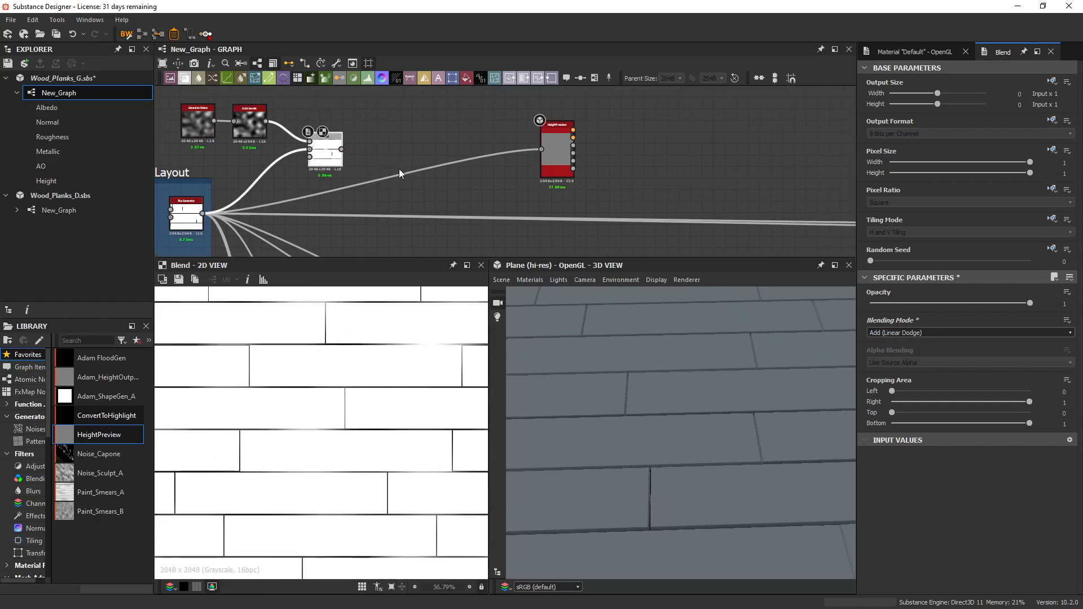
pyautogui.moveTo(342, 149); pyautogui.dragTo(542, 149)
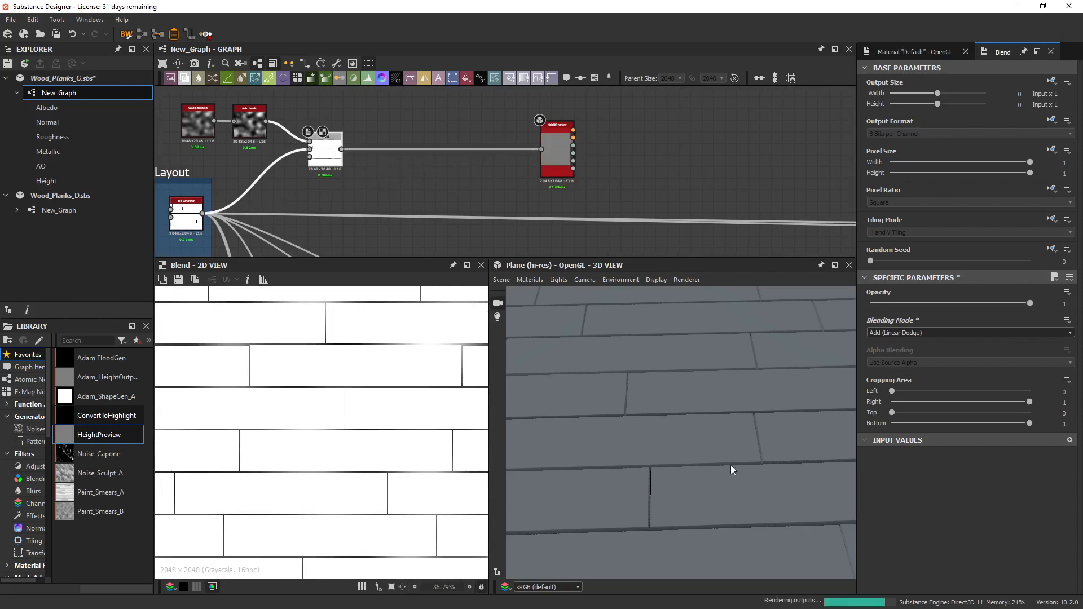
pyautogui.moveTo(730, 465)
pyautogui.mouseDown()
pyautogui.moveTo(719, 446)
pyautogui.moveTo(719, 471)
pyautogui.mouseUp()
pyautogui.scroll(-2, 720, 439)
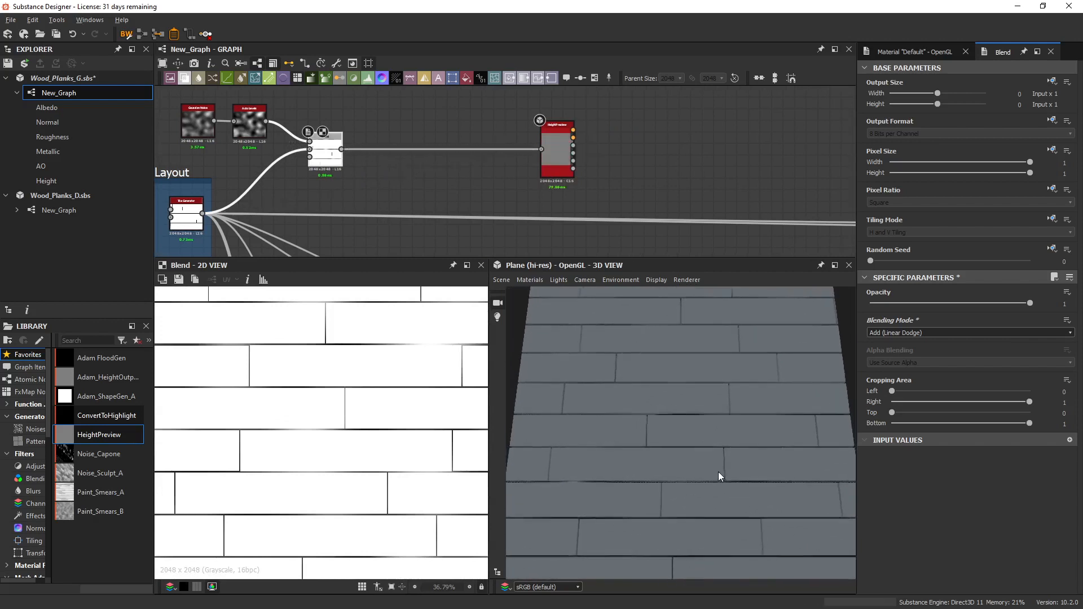
pyautogui.scroll(2, 715, 473)
pyautogui.moveTo(679, 388); pyautogui.dragTo(645, 447)
# Insert a Levels node between Blend and HeightPreview and lower its input white point and midtone to break up the plank gaps.
pyautogui.moveTo(417, 130); pyautogui.dragTo(431, 185)
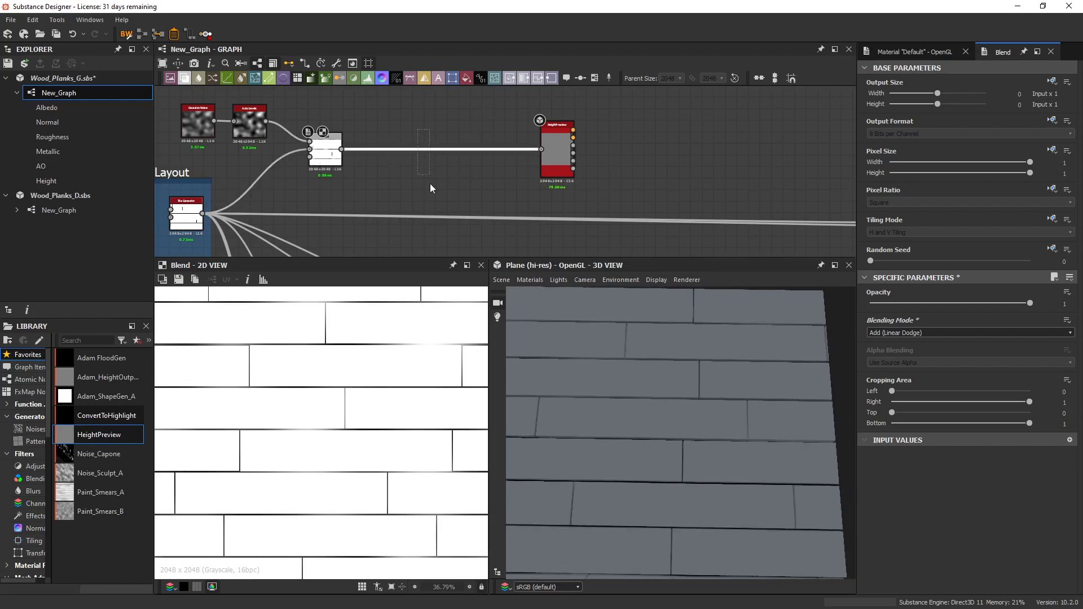
pyautogui.click(369, 78)
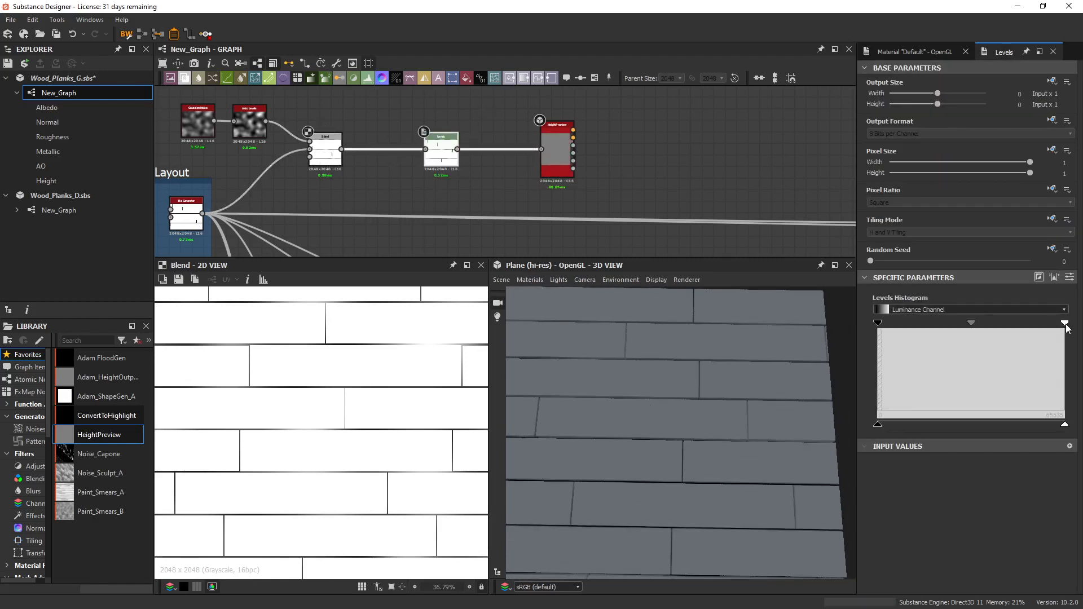
pyautogui.moveTo(1065, 324); pyautogui.dragTo(899, 327)
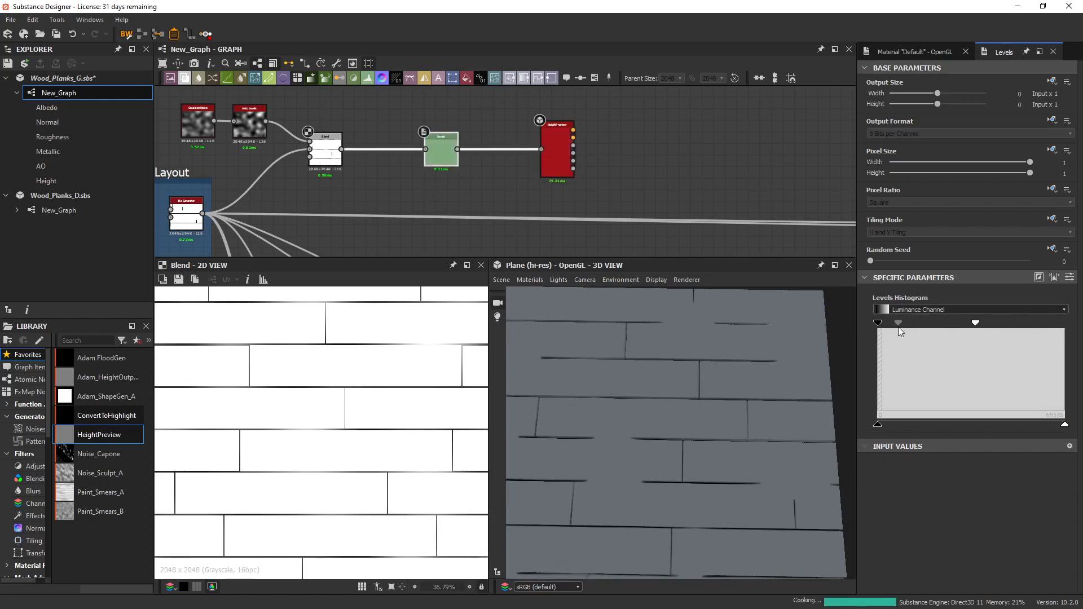
pyautogui.moveTo(976, 323); pyautogui.dragTo(997, 341)
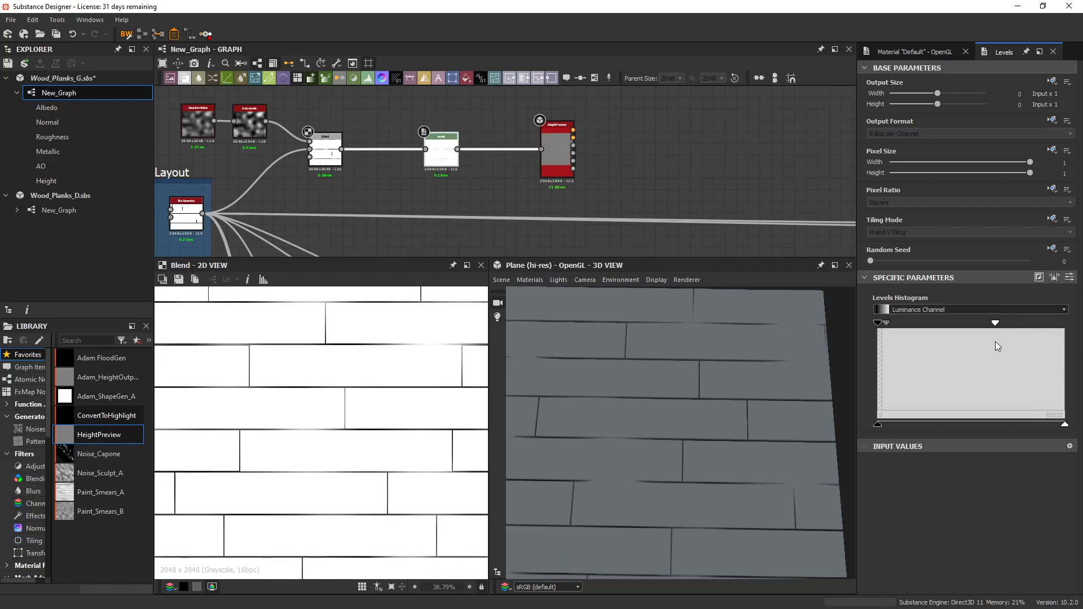
pyautogui.moveTo(686, 412); pyautogui.dragTo(703, 386, button='middle')
pyautogui.scroll(-3, 705, 389)
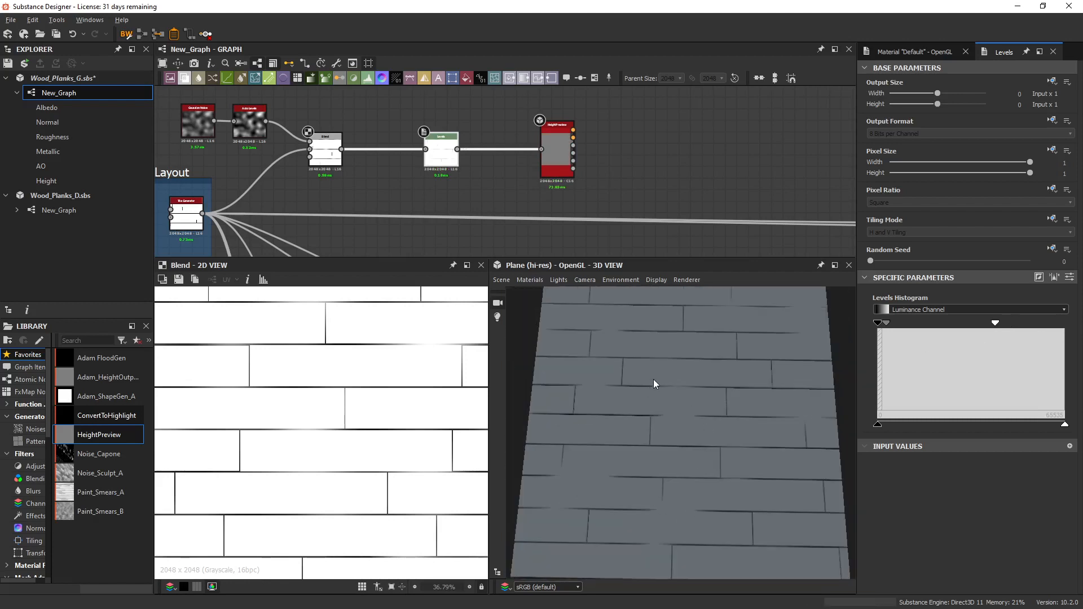
pyautogui.moveTo(653, 386); pyautogui.dragTo(666, 398)
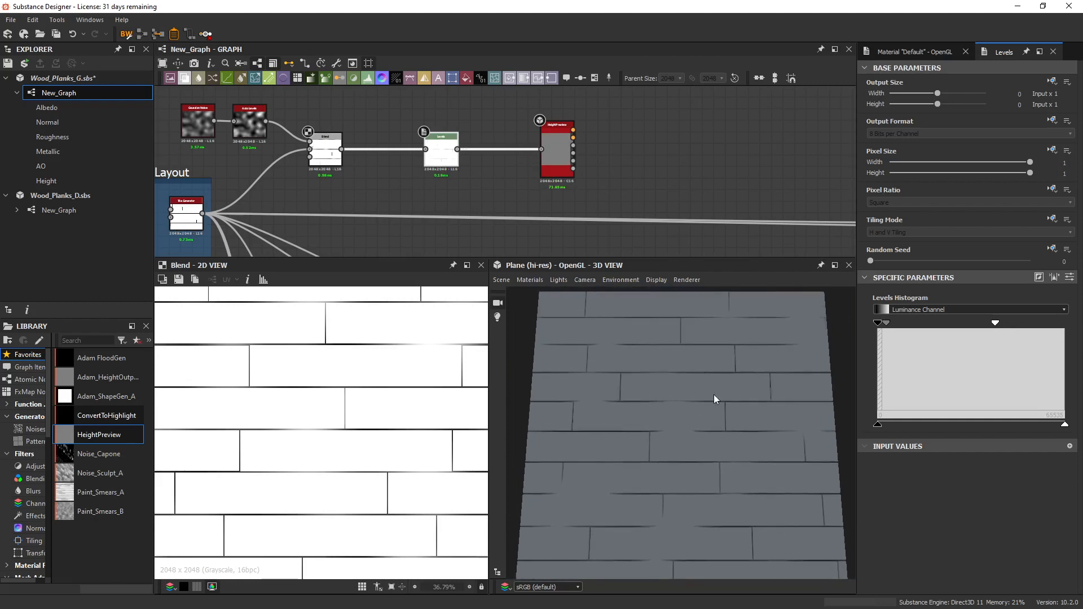
pyautogui.moveTo(752, 506)
pyautogui.mouseDown(button='middle')
pyautogui.moveTo(757, 477)
pyautogui.moveTo(752, 489)
pyautogui.mouseUp(button='middle')
# Move the HeightPreview node farther from the Levels node to make room, and examine the Blend result's tiling in the 2D view.
pyautogui.moveTo(564, 169); pyautogui.dragTo(538, 172, button='middle')
pyautogui.moveTo(537, 175); pyautogui.dragTo(666, 176)
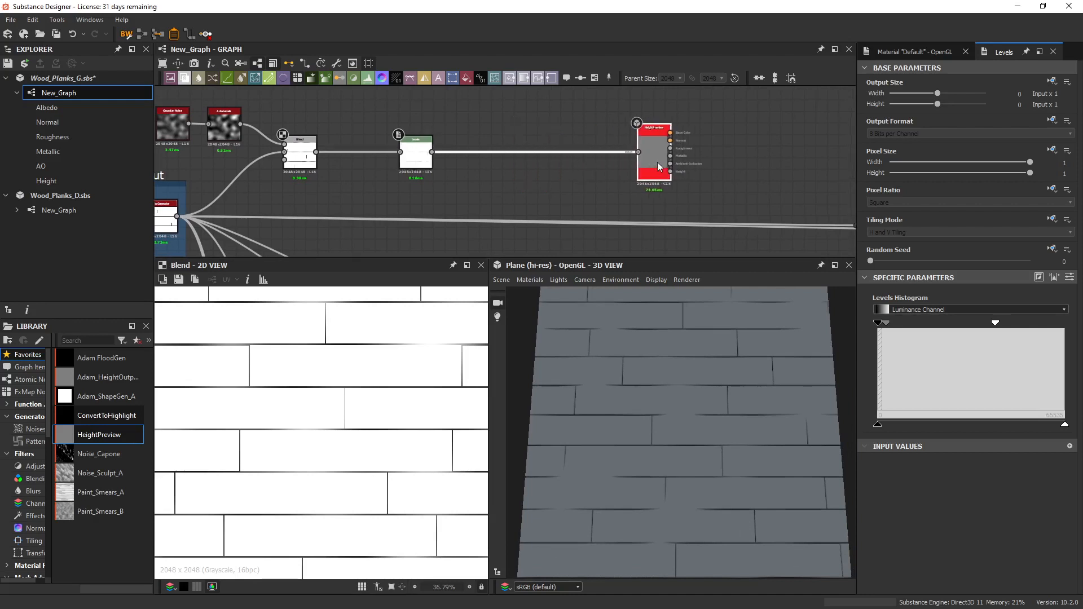
pyautogui.scroll(-4, 373, 380)
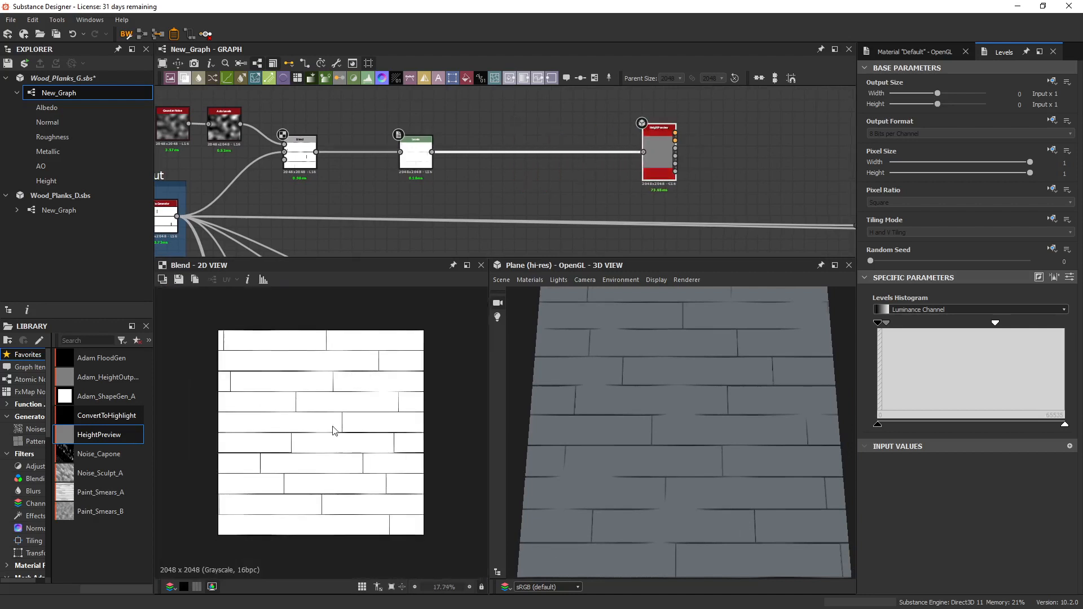
pyautogui.scroll(-4, 333, 381)
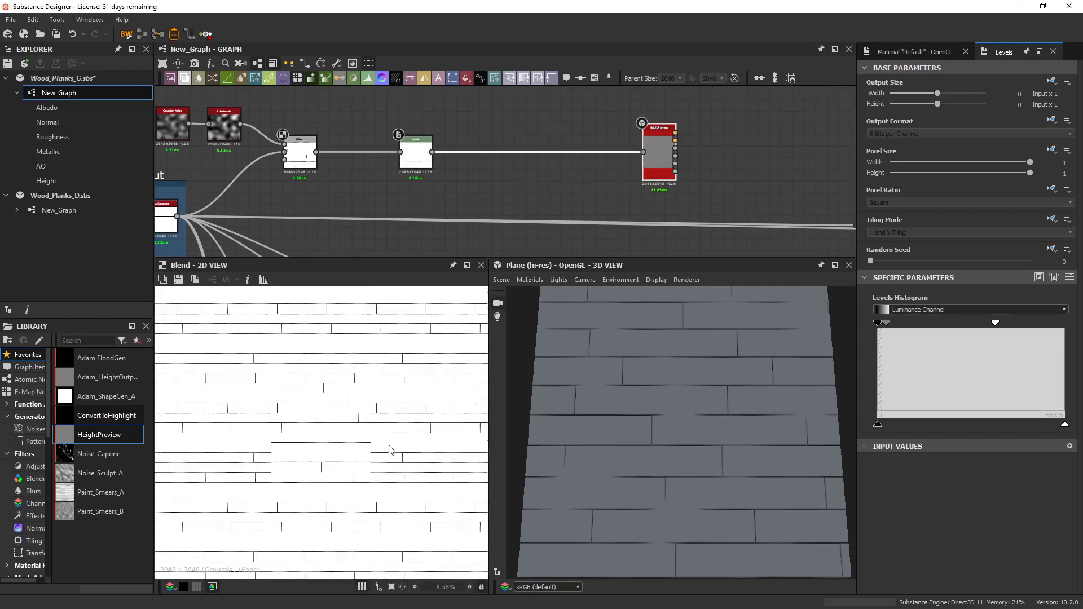
pyautogui.scroll(5, 326, 420)
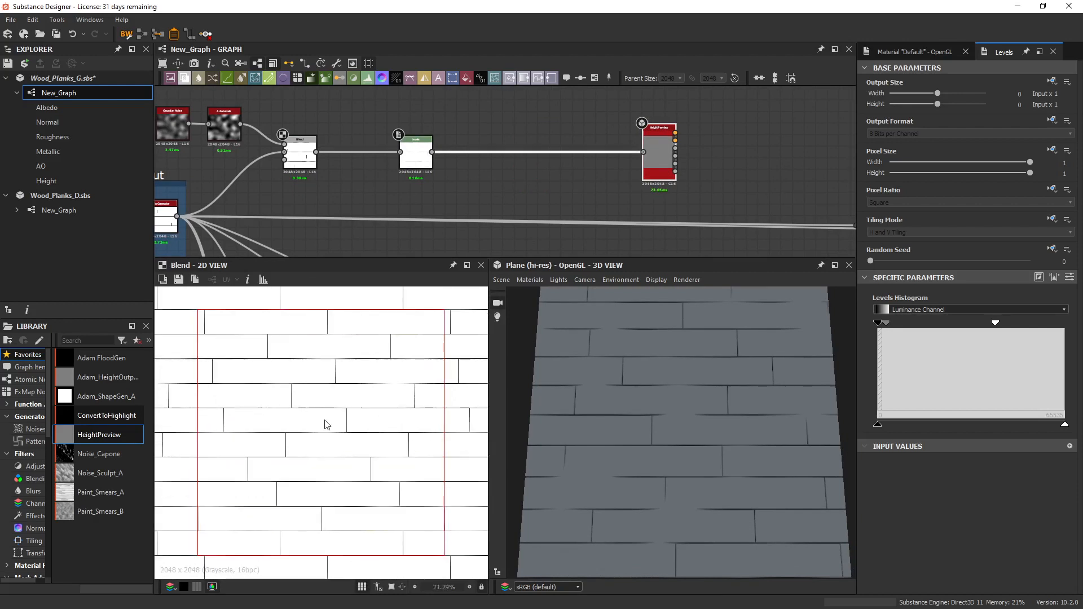
pyautogui.scroll(-1, 310, 403)
pyautogui.scroll(-1, 313, 404)
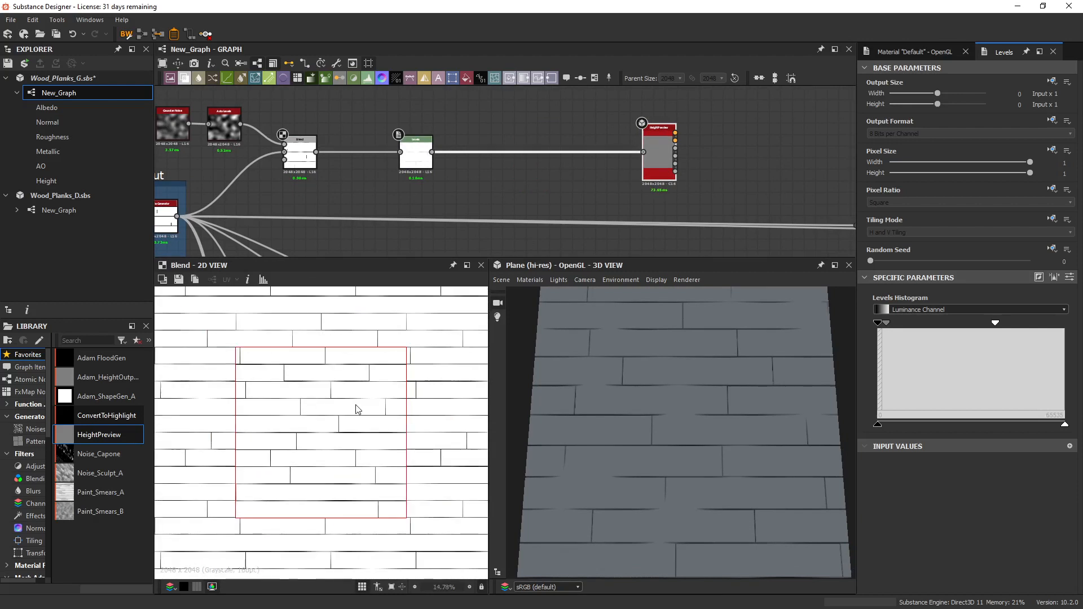
pyautogui.moveTo(445, 188); pyautogui.dragTo(465, 190, button='middle')
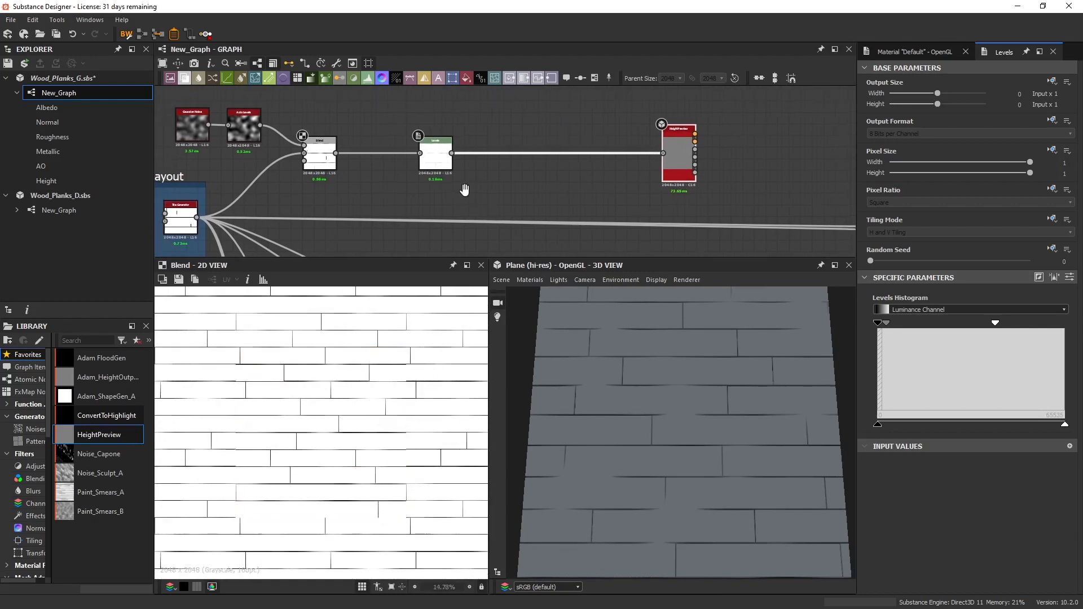
pyautogui.scroll(2, 359, 417)
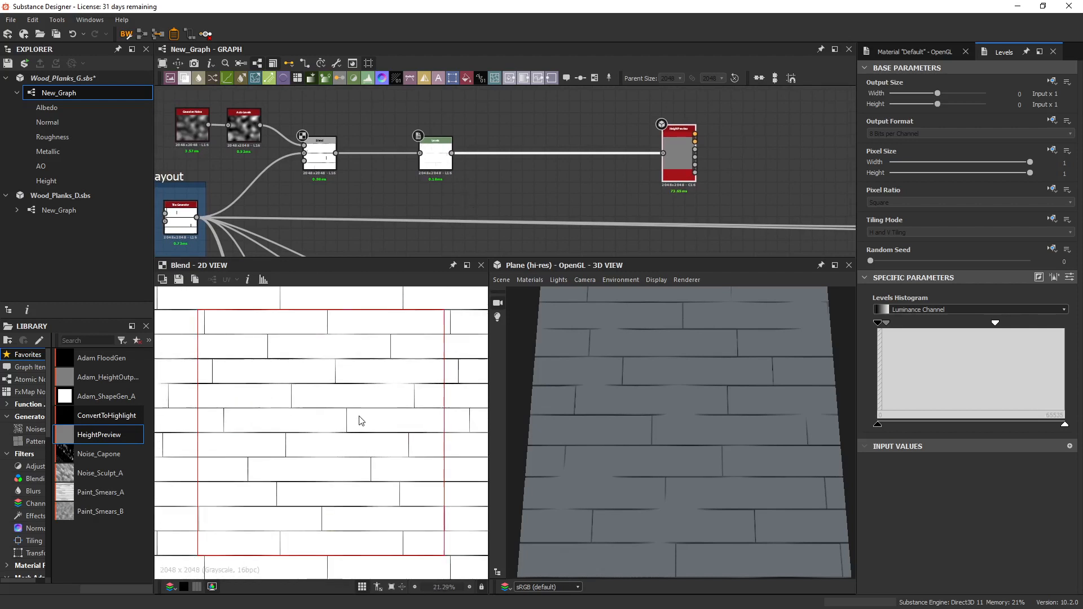
pyautogui.moveTo(540, 192); pyautogui.dragTo(445, 206, button='middle')
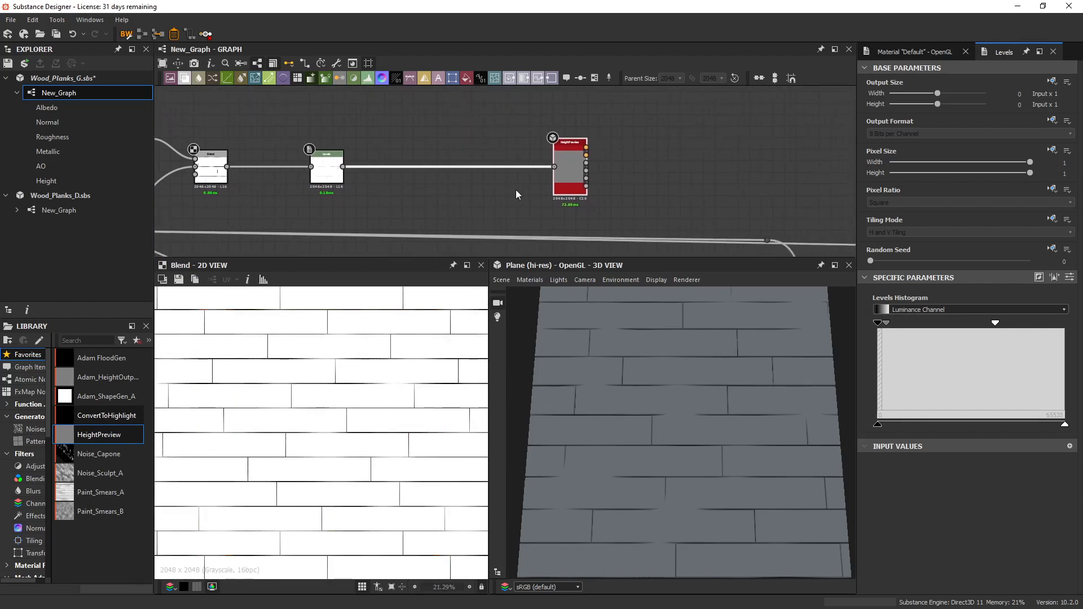
pyautogui.moveTo(581, 175); pyautogui.dragTo(697, 163)
pyautogui.scroll(-5, 577, 176)
pyautogui.scroll(4, 371, 218)
pyautogui.moveTo(484, 193); pyautogui.dragTo(412, 222, button='middle')
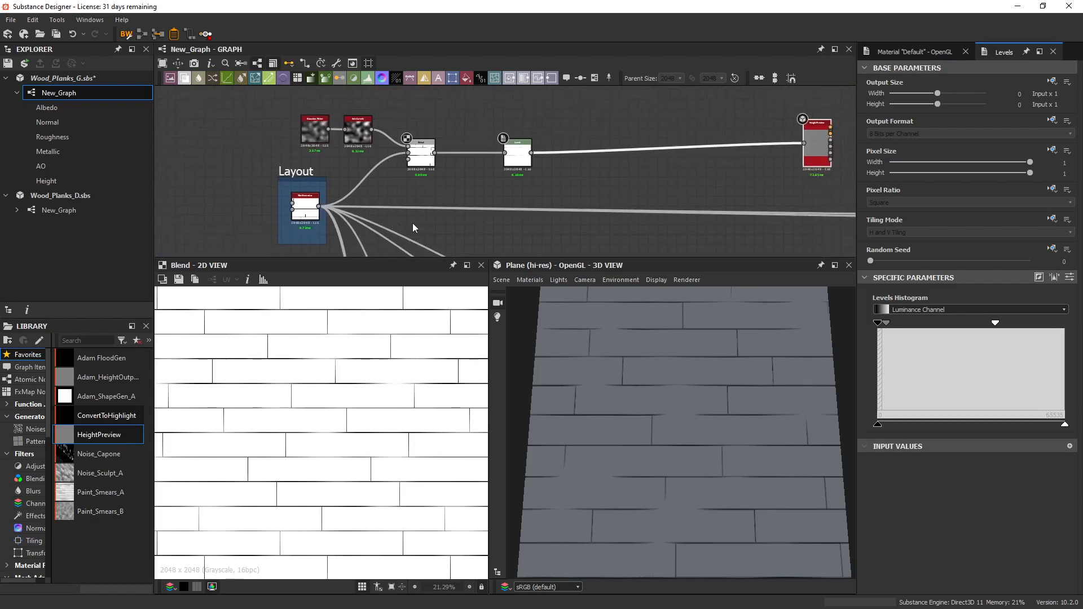
# Add a Flood Fill node above the Blend node, feed it from the Tile Generator, and display it in the 2D view.
pyautogui.press('space')
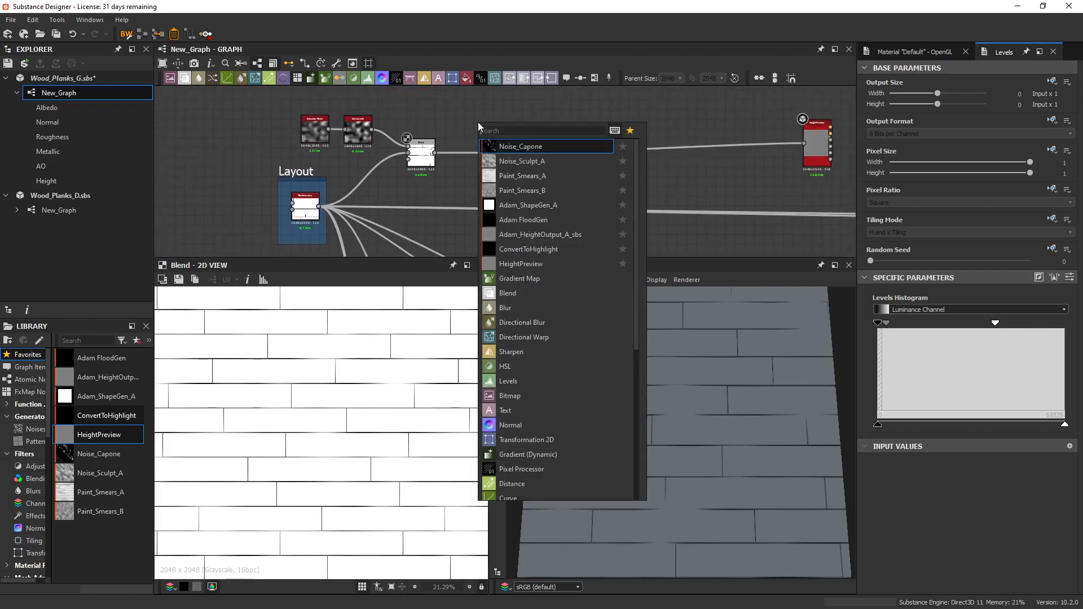
pyautogui.write('flood')
pyautogui.press('Return')
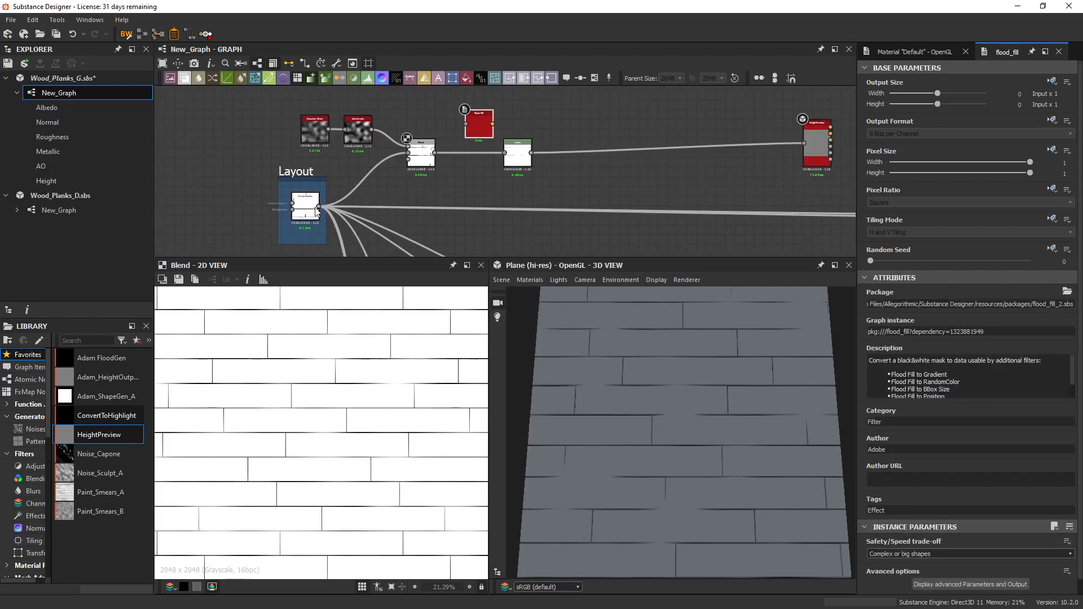
pyautogui.moveTo(319, 206); pyautogui.dragTo(465, 123)
pyautogui.moveTo(481, 136); pyautogui.dragTo(443, 116)
pyautogui.doubleClick(443, 117)
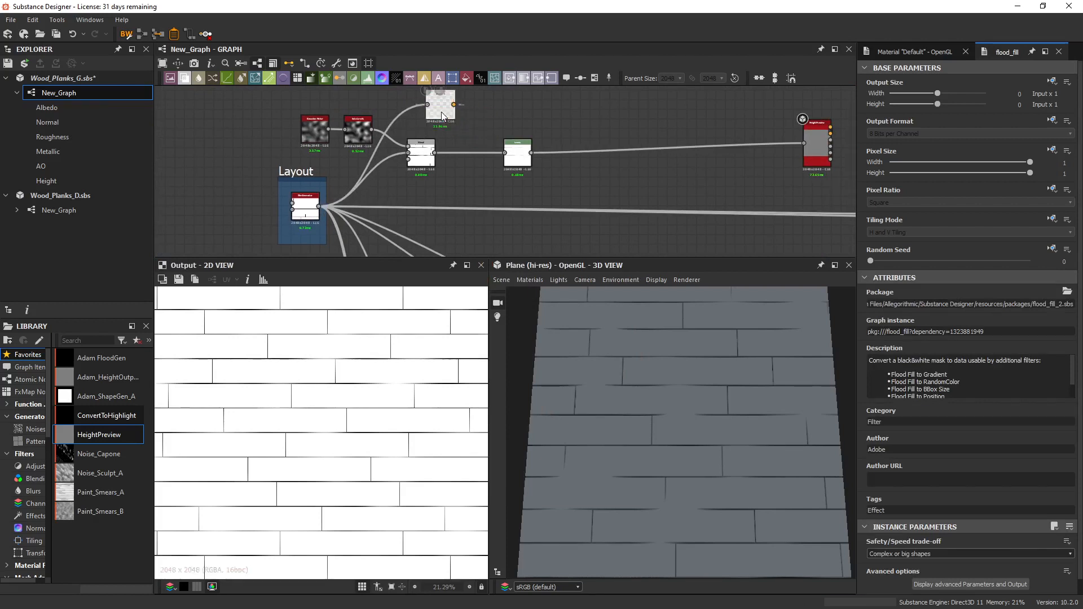
# Add a Flood Fill to Gradient node fed by the Flood Fill node, place it above the Levels node, and display it in 2D.
pyautogui.moveTo(498, 95); pyautogui.dragTo(446, 134, button='middle')
pyautogui.press('space')
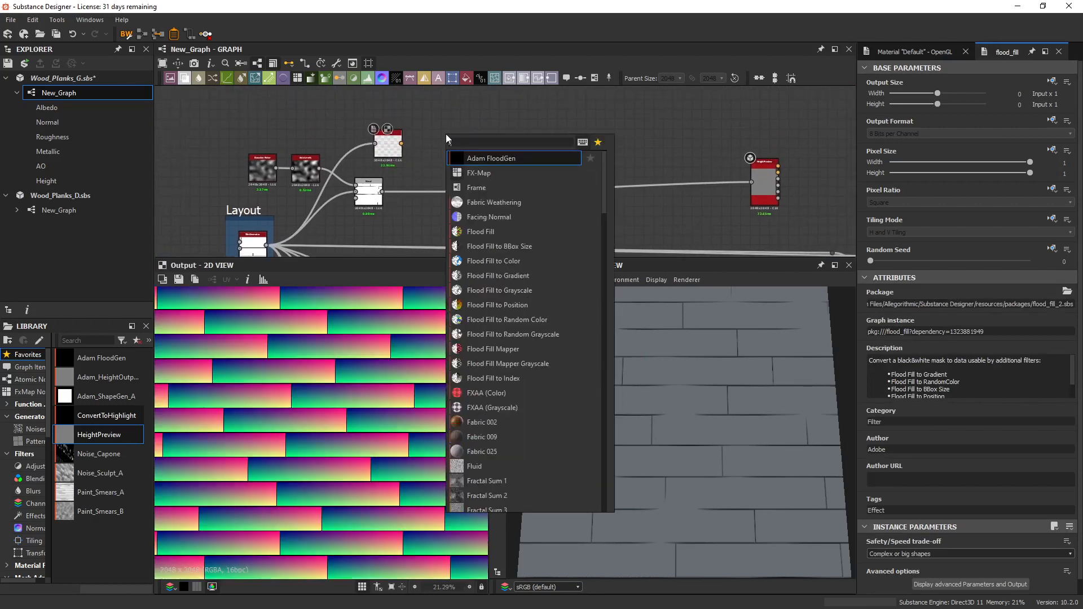
pyautogui.write('flood')
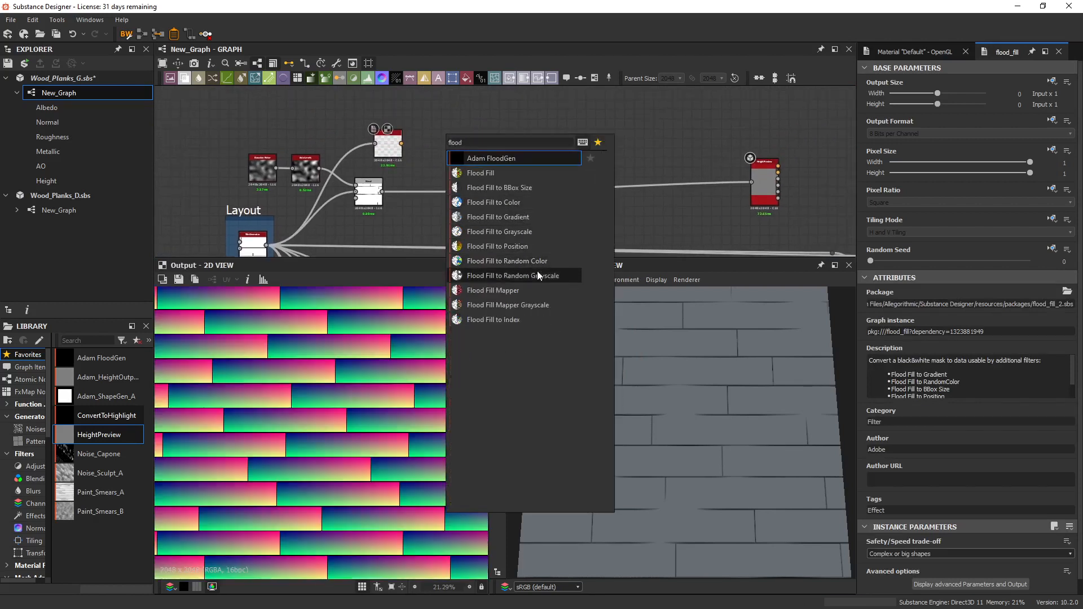
pyautogui.click(522, 220)
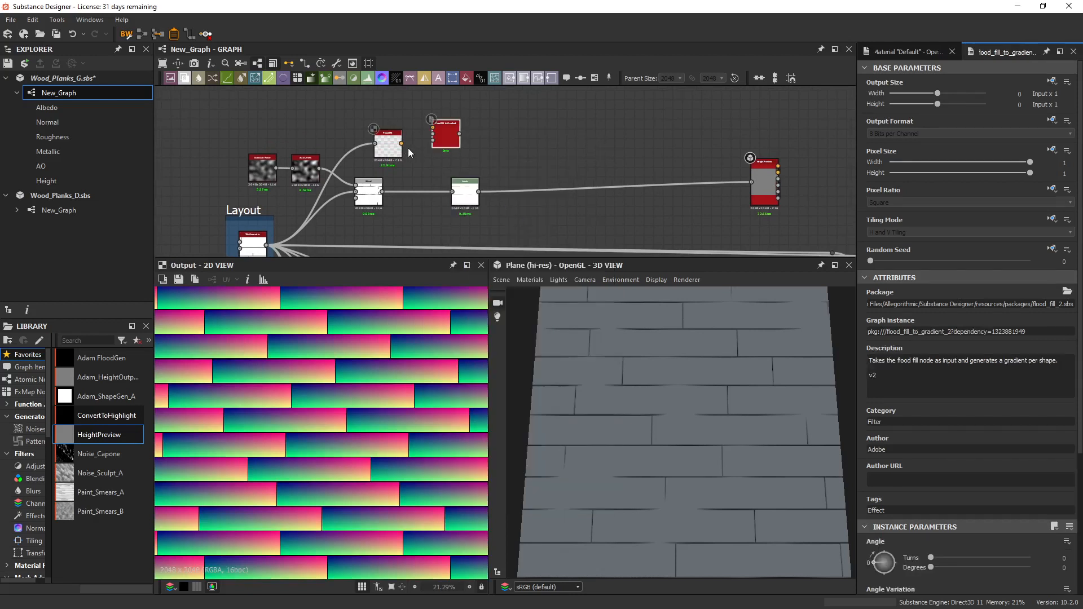
pyautogui.doubleClick(443, 130)
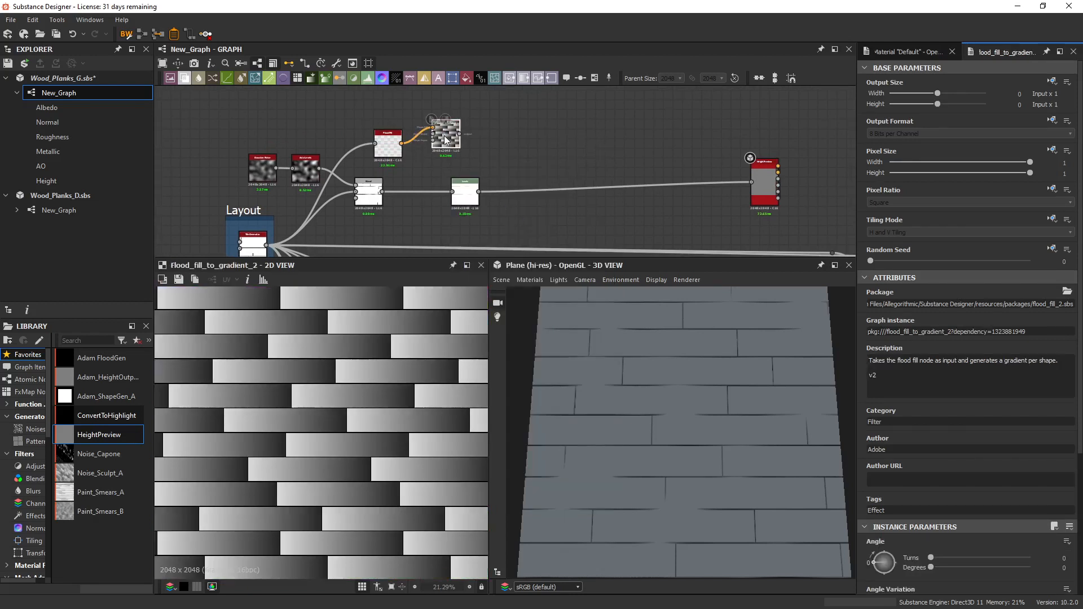
pyautogui.moveTo(443, 131); pyautogui.dragTo(443, 150)
pyautogui.scroll(-1, 871, 502)
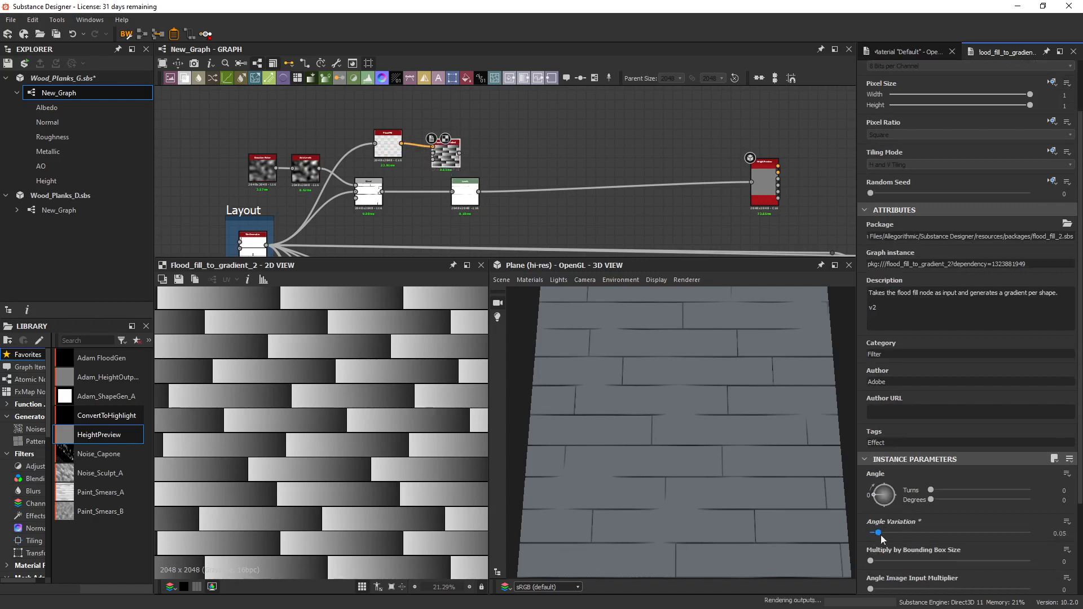
# Set the Flood Fill to Gradient node's Angle Variation to 1 and inspect the plank gradients up close.
pyautogui.moveTo(881, 534); pyautogui.dragTo(1029, 534)
pyautogui.scroll(3, 433, 123)
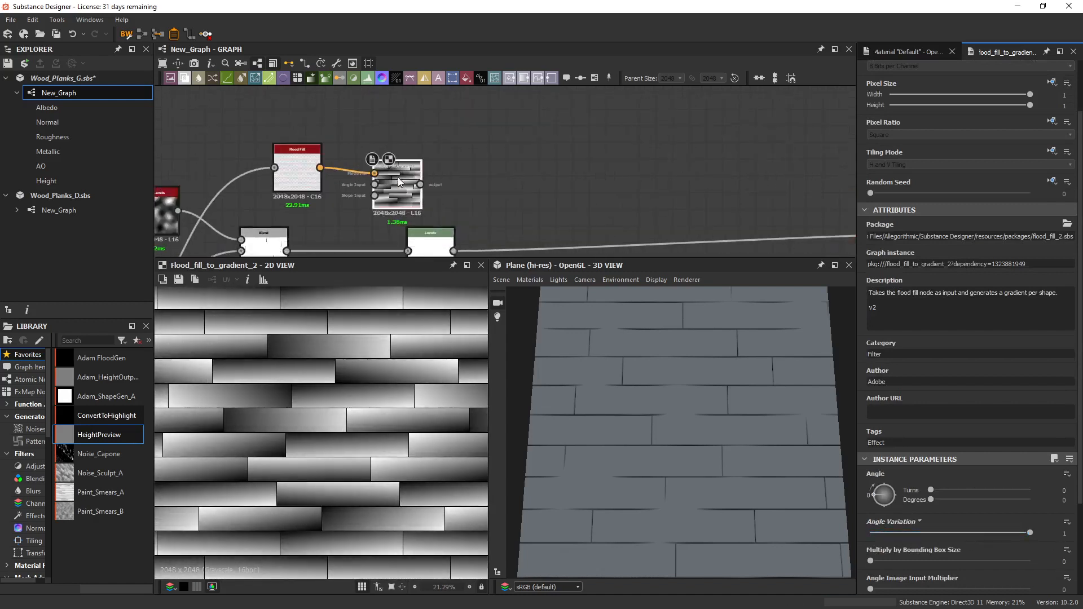
pyautogui.scroll(5, 265, 420)
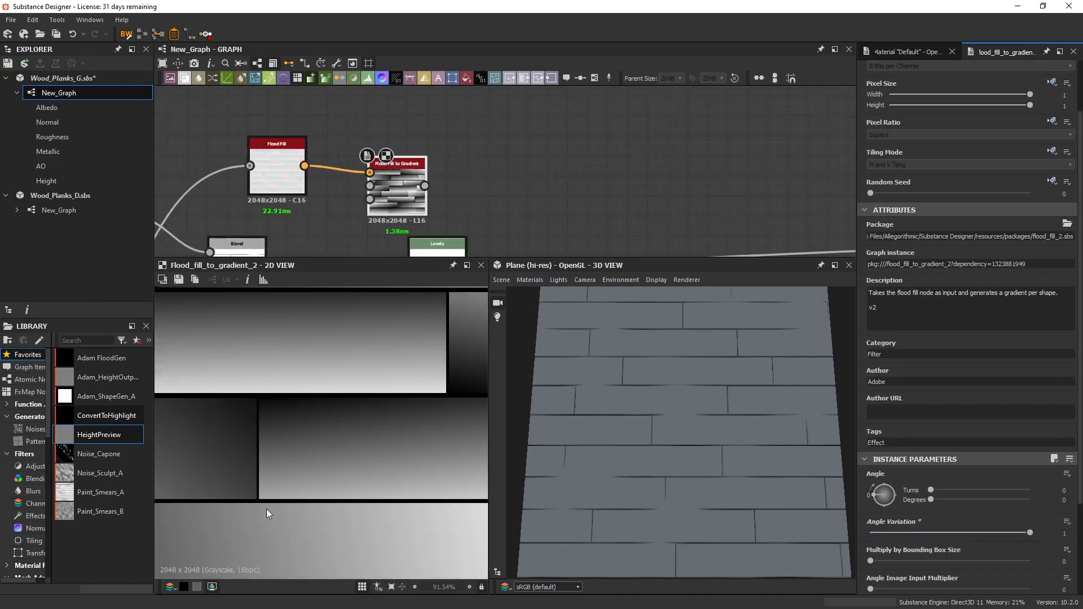
# Add a Distance node fed by the Flood Fill to Gradient output and link the Tile Generator to its other input.
pyautogui.moveTo(395, 182); pyautogui.dragTo(490, 173)
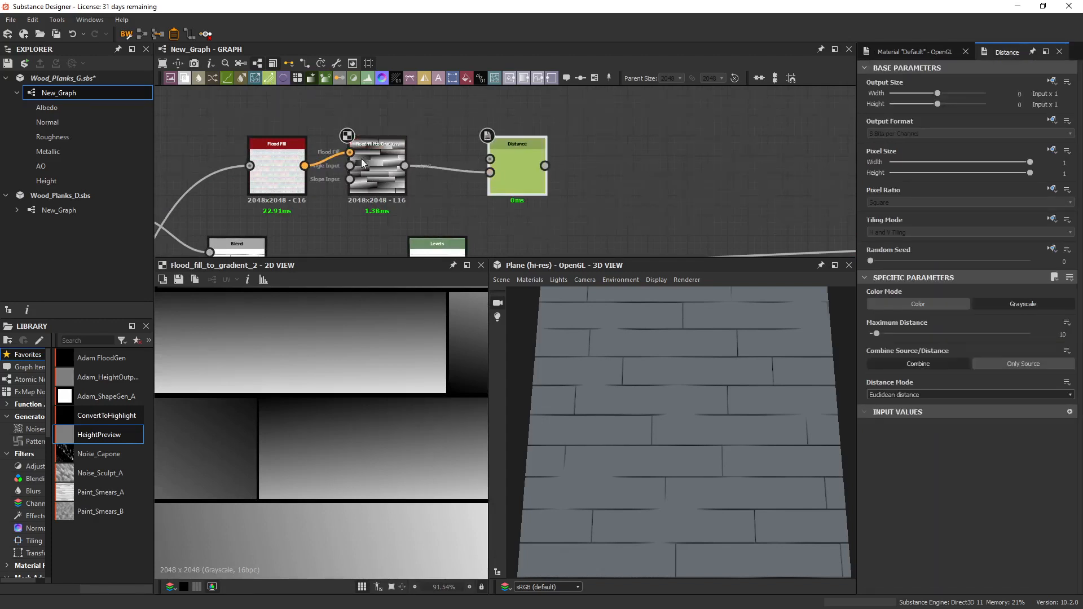
pyautogui.scroll(-3, 360, 160)
pyautogui.moveTo(202, 196); pyautogui.dragTo(294, 127, button='middle')
pyautogui.moveTo(259, 219); pyautogui.dragTo(237, 276, button='middle')
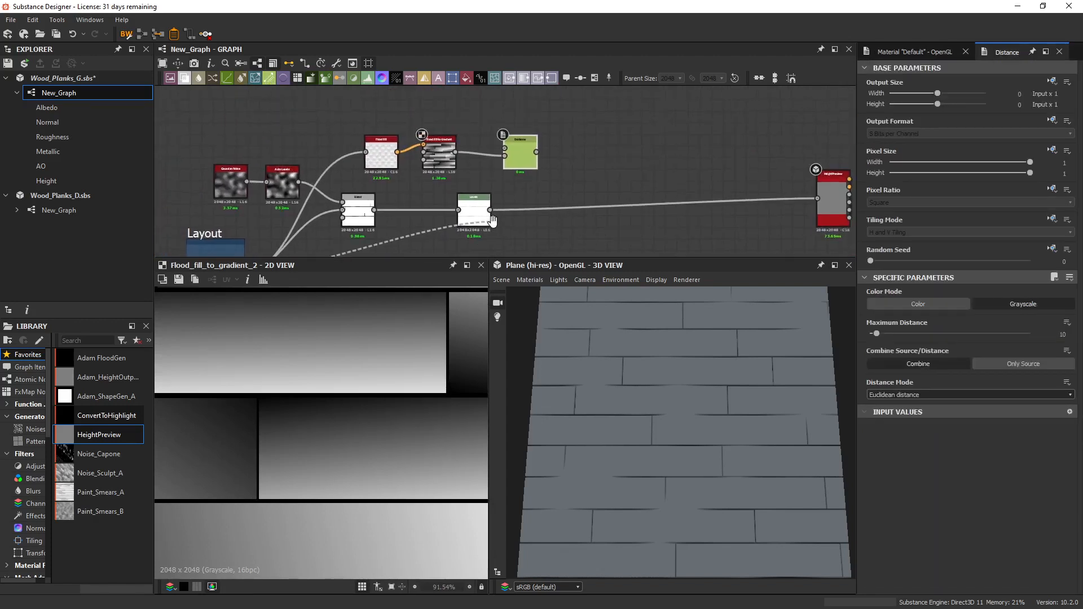
# Display the Distance node in 2D, set its Maximum Distance to 256, and compare it with the Flood Fill to Gradient output.
pyautogui.doubleClick(516, 154)
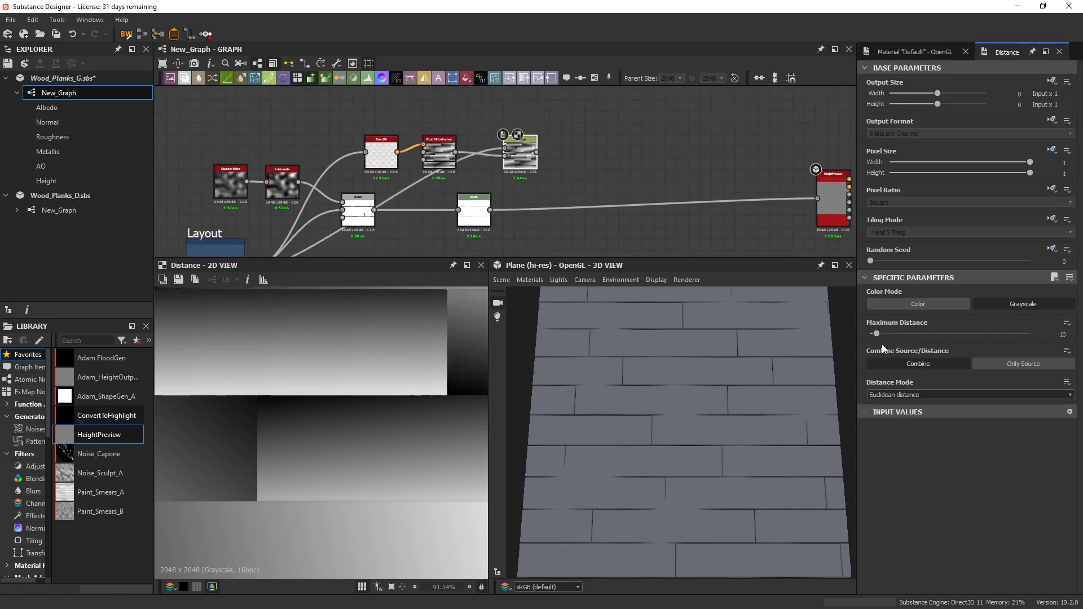
pyautogui.moveTo(876, 335); pyautogui.dragTo(1030, 335)
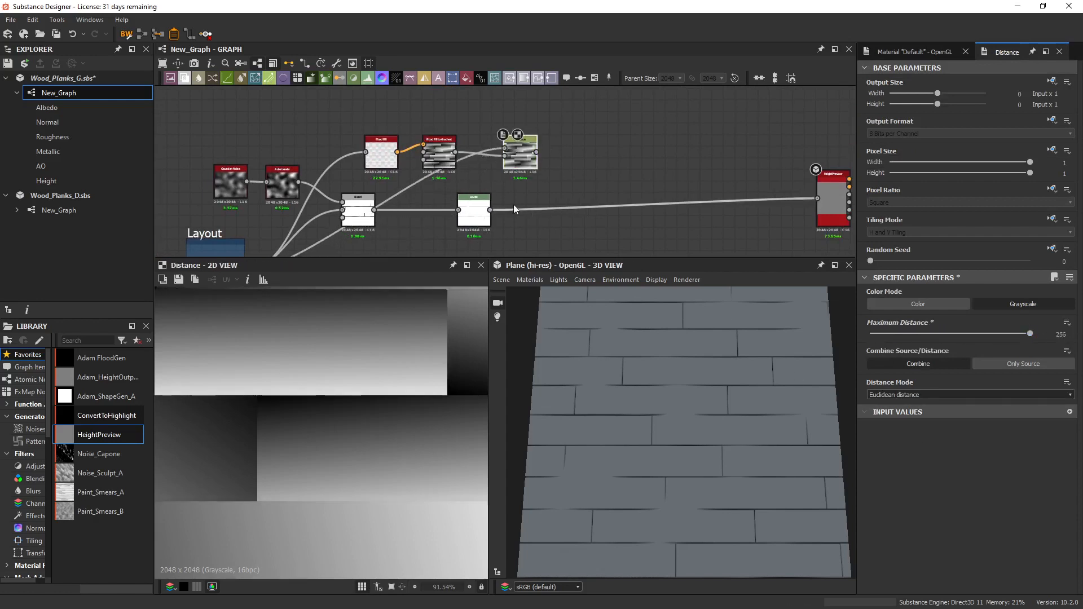
pyautogui.doubleClick(436, 156)
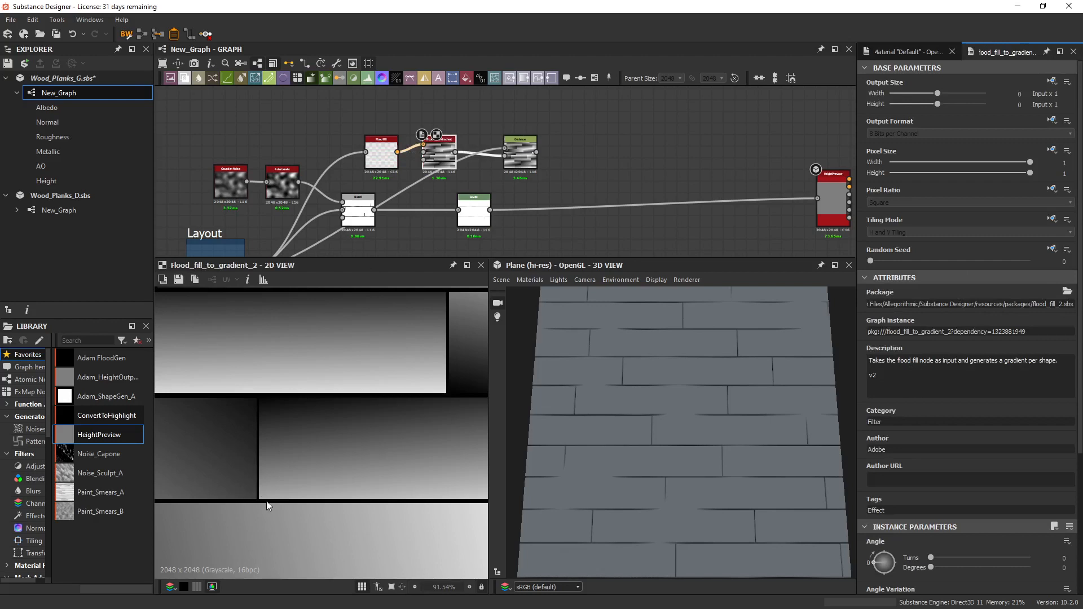
pyautogui.doubleClick(508, 172)
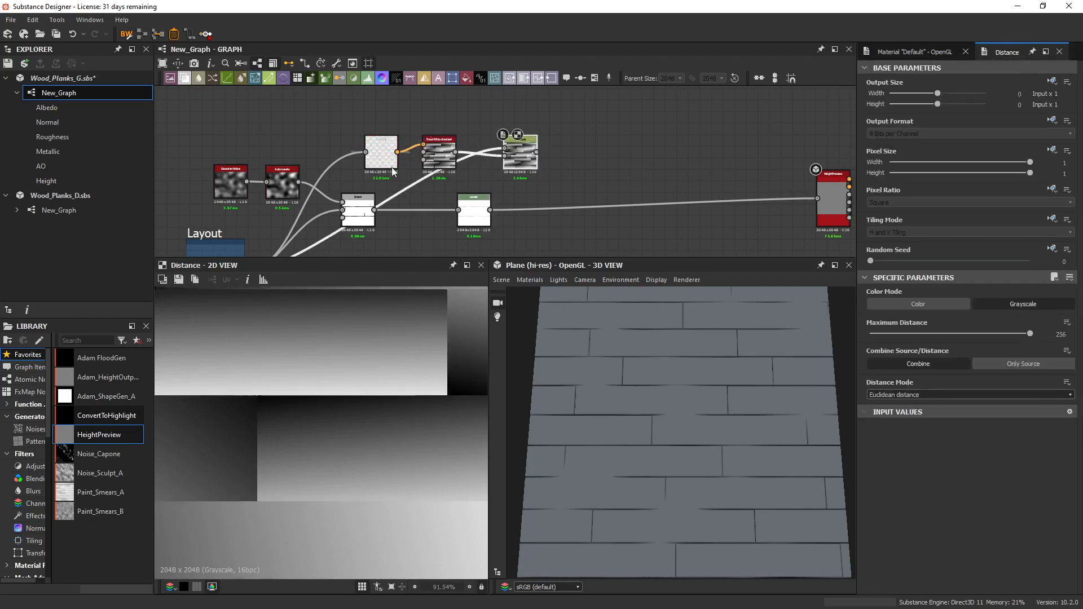
# Add a Blend node combining the Distance and Levels outputs, and display it in the 2D view.
pyautogui.scroll(-3, 462, 191)
pyautogui.scroll(3, 315, 154)
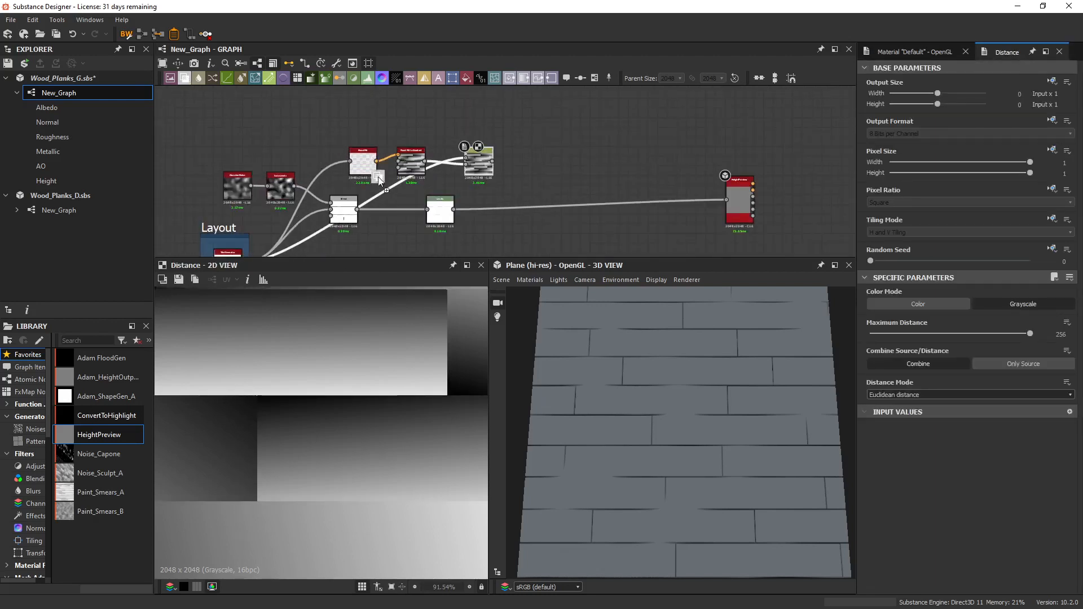
pyautogui.moveTo(380, 180); pyautogui.dragTo(556, 180)
pyautogui.moveTo(455, 210); pyautogui.dragTo(543, 174)
pyautogui.doubleClick(558, 182)
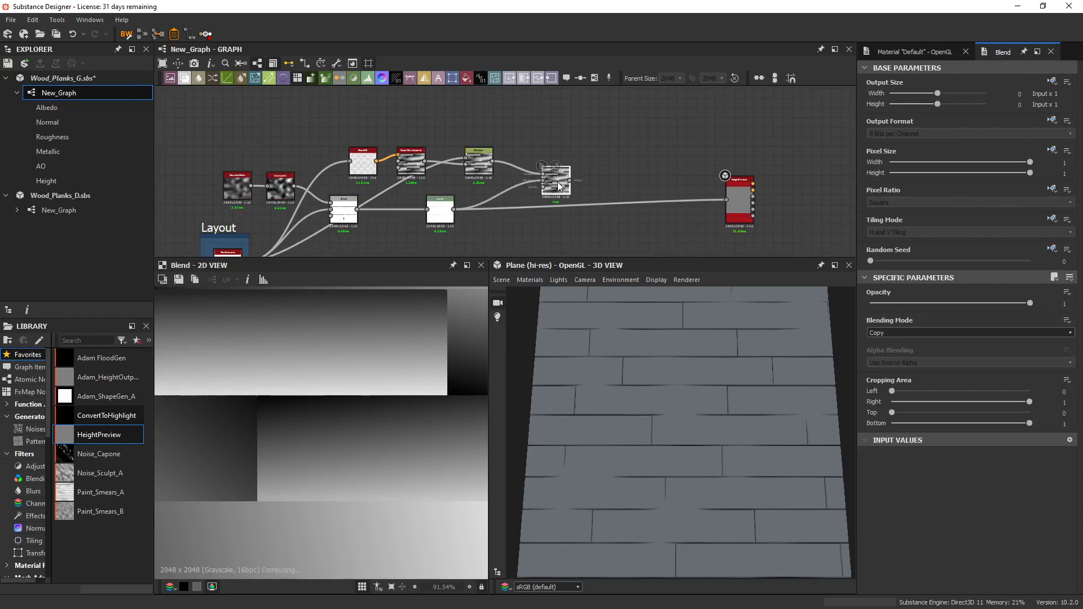
# Set the new Blend node's blending mode to Multiply and its opacity to 0.
pyautogui.click(897, 333)
pyautogui.click(892, 364)
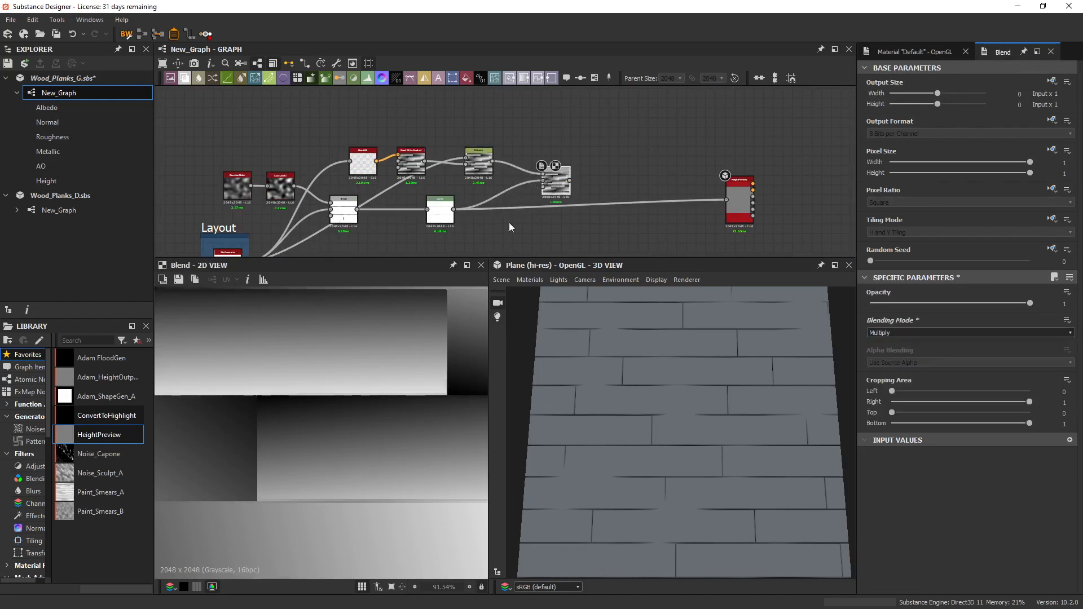
pyautogui.moveTo(1000, 303); pyautogui.dragTo(870, 303)
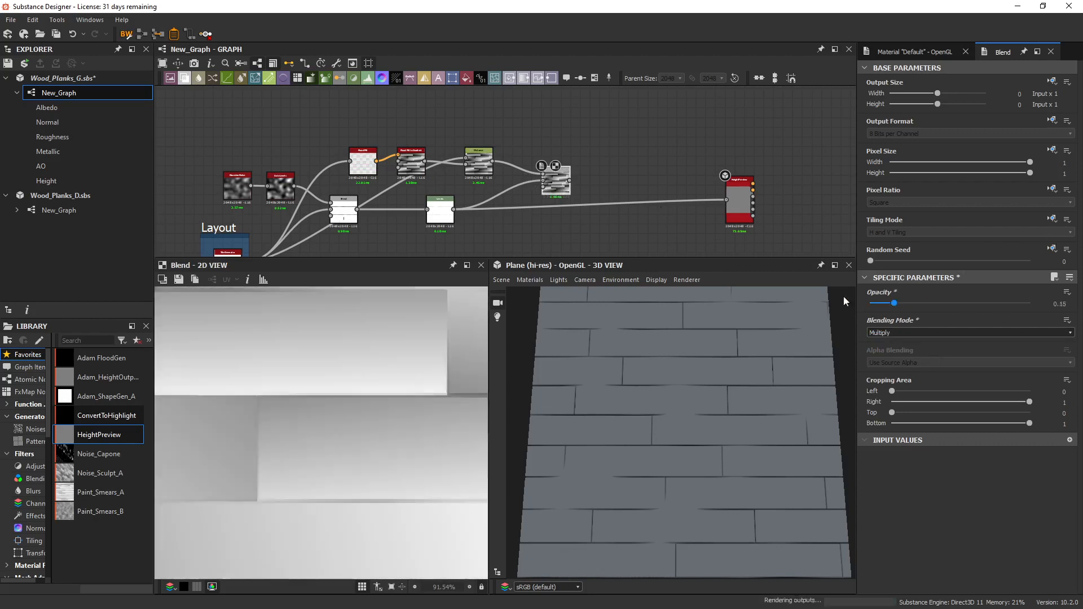
# Feed the new Blend node into HeightPreview and set the Blend opacity to 0.13 for a subtle tilt per plank.
pyautogui.moveTo(586, 192); pyautogui.dragTo(506, 177, button='middle')
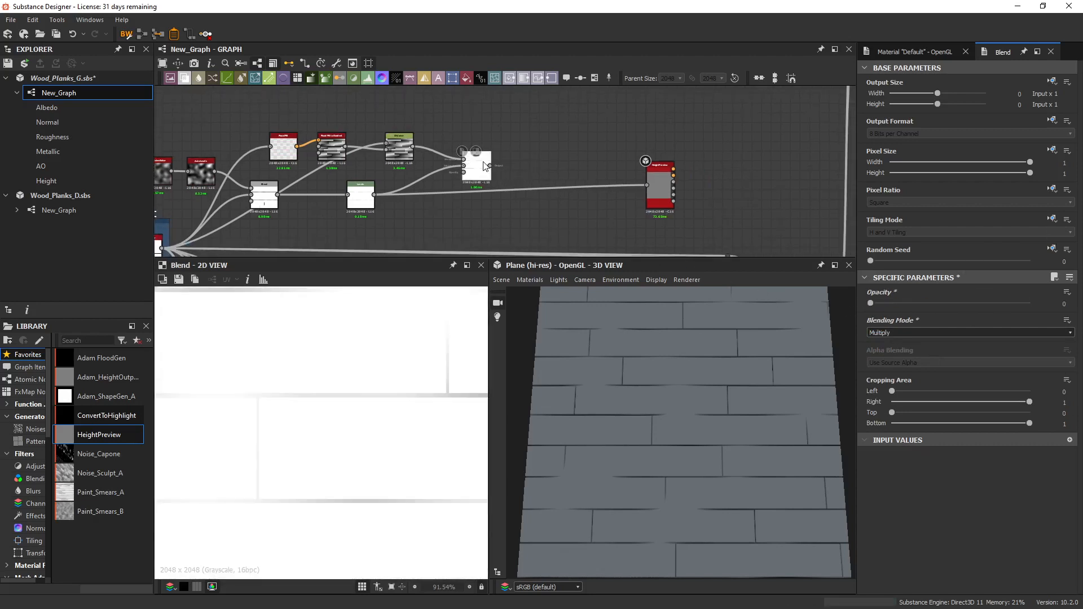
pyautogui.moveTo(490, 166); pyautogui.dragTo(647, 185)
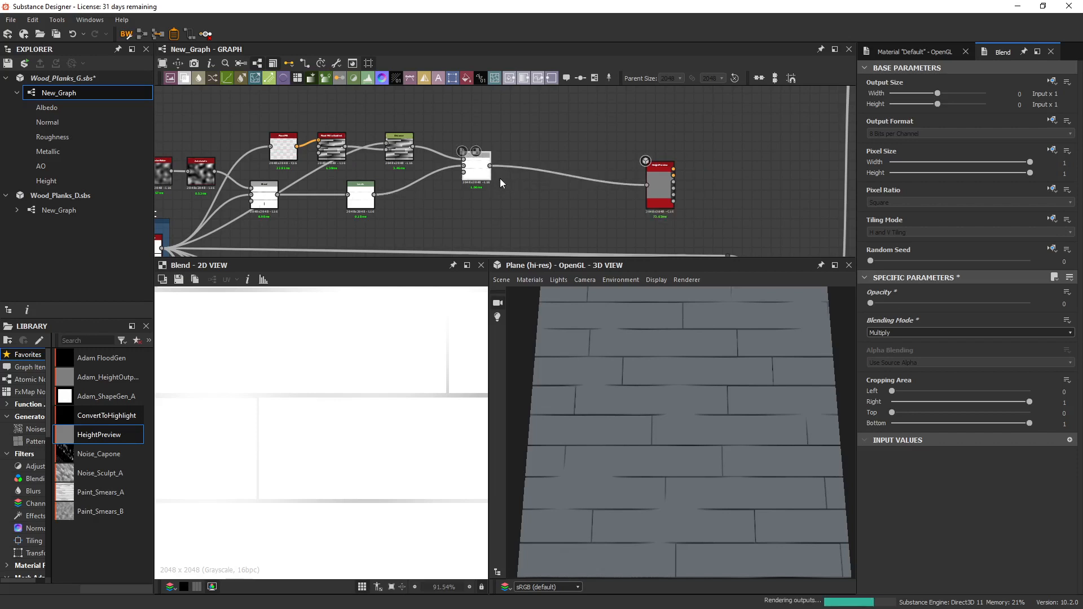
pyautogui.moveTo(666, 369); pyautogui.dragTo(712, 354)
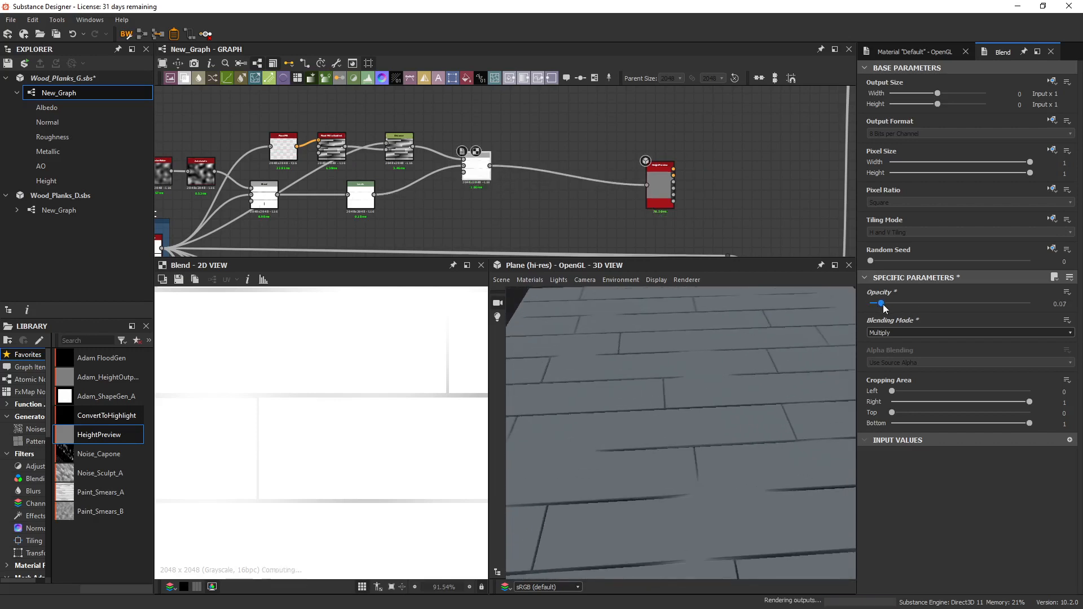
pyautogui.moveTo(883, 303); pyautogui.dragTo(892, 308)
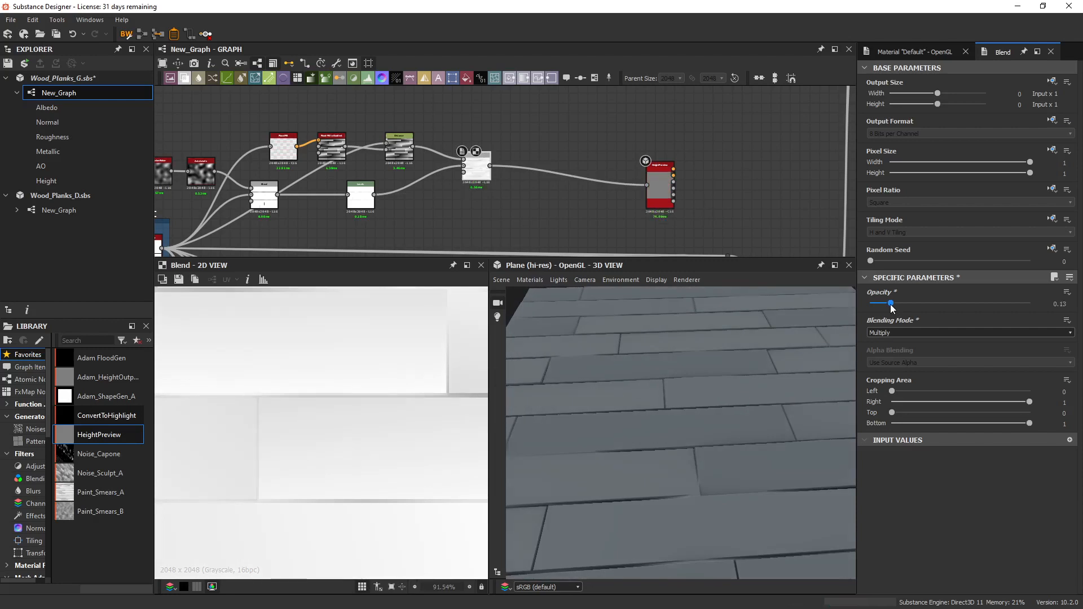
# Examine the tilted planks and the gaps between them from several angles in the 3D view.
pyautogui.moveTo(702, 397); pyautogui.dragTo(654, 389)
pyautogui.scroll(-3, 753, 434)
pyautogui.scroll(3, 742, 446)
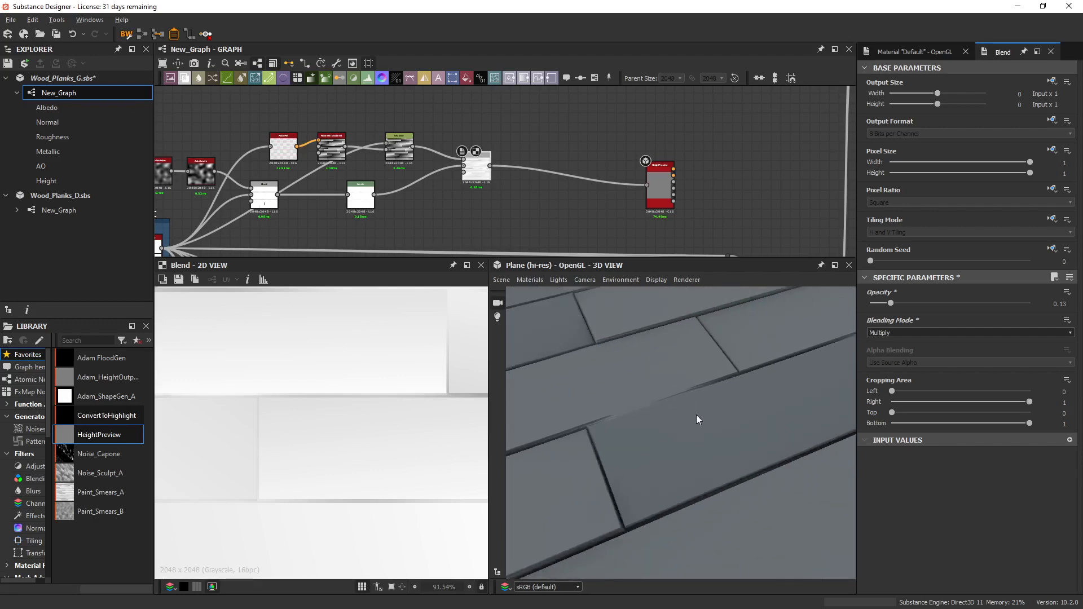
pyautogui.moveTo(697, 419)
pyautogui.mouseDown()
pyautogui.moveTo(679, 421)
pyautogui.moveTo(704, 419)
pyautogui.mouseUp()
pyautogui.moveTo(666, 369); pyautogui.dragTo(736, 386)
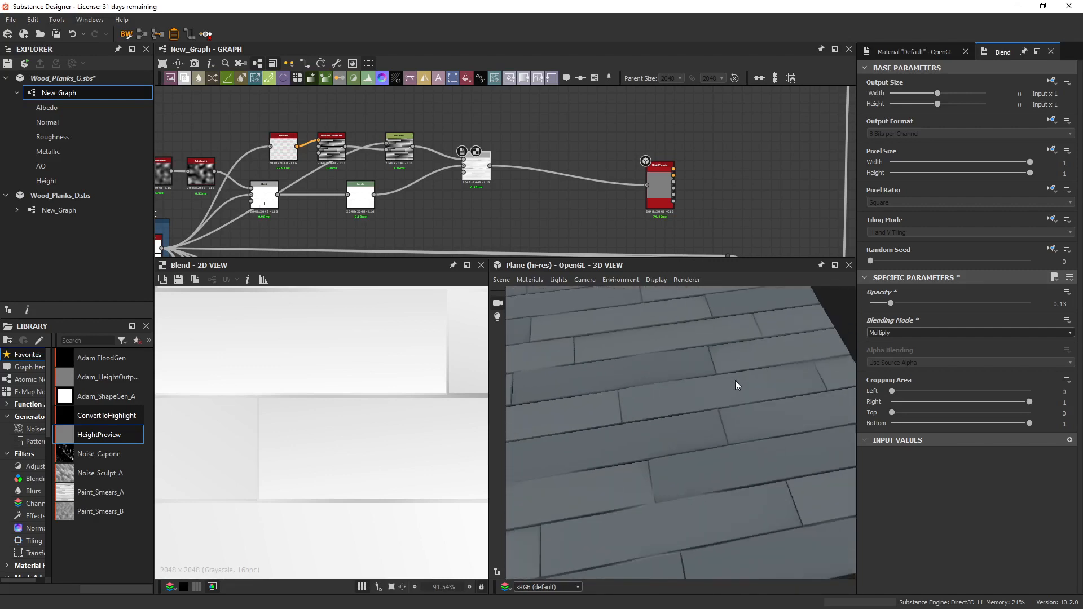
pyautogui.moveTo(702, 435)
pyautogui.mouseDown()
pyautogui.moveTo(683, 397)
pyautogui.moveTo(696, 433)
pyautogui.moveTo(701, 407)
pyautogui.moveTo(652, 409)
pyautogui.moveTo(705, 418)
pyautogui.mouseUp()
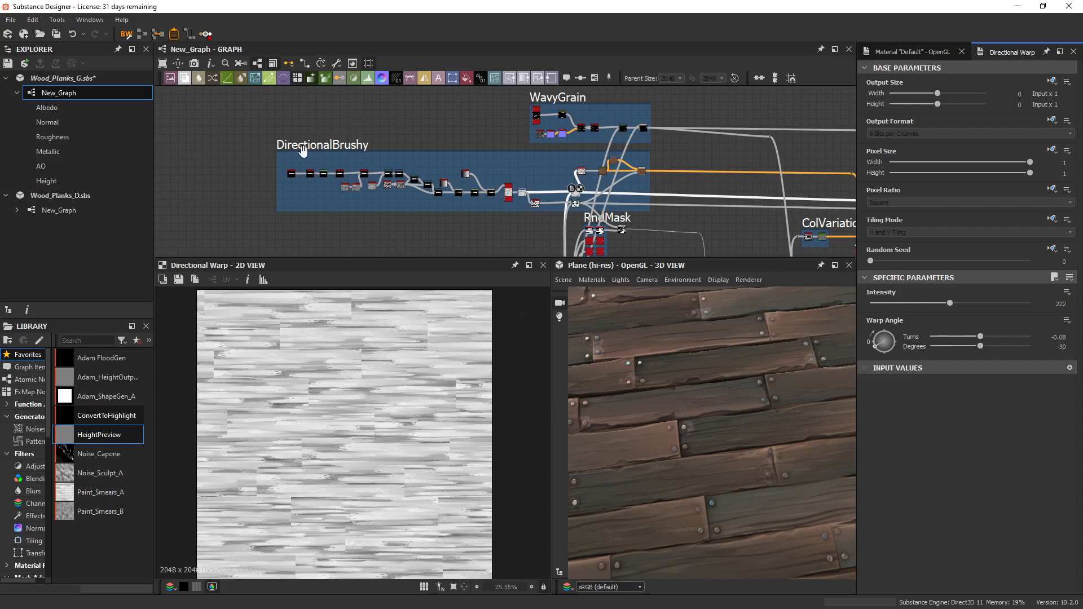
# Paste a copy of the DirectionalBrushy frame's first Shape node above the frame and display it in the 2D view.
pyautogui.scroll(6, 302, 160)
pyautogui.moveTo(348, 152); pyautogui.dragTo(362, 164, button='middle')
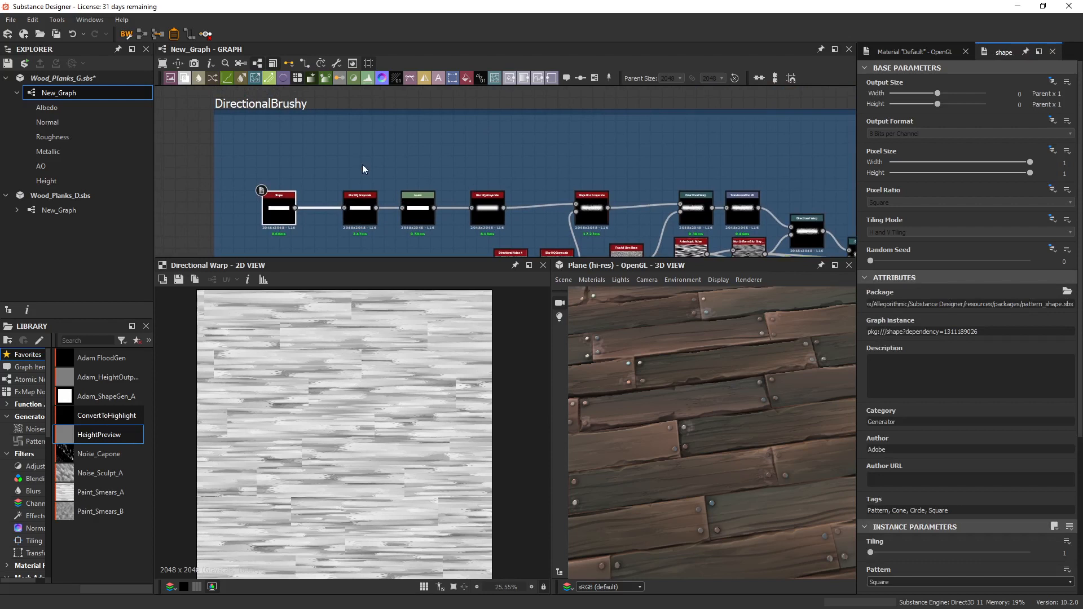
pyautogui.hotkey('ctrl', 'v')
pyautogui.moveTo(509, 173); pyautogui.dragTo(399, 89)
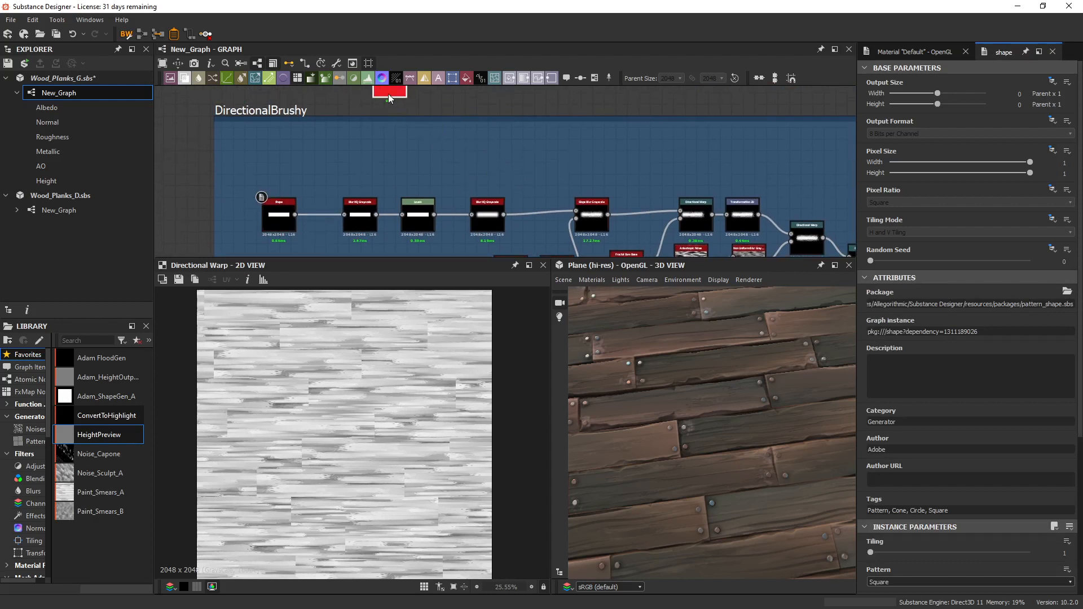
pyautogui.doubleClick(389, 95)
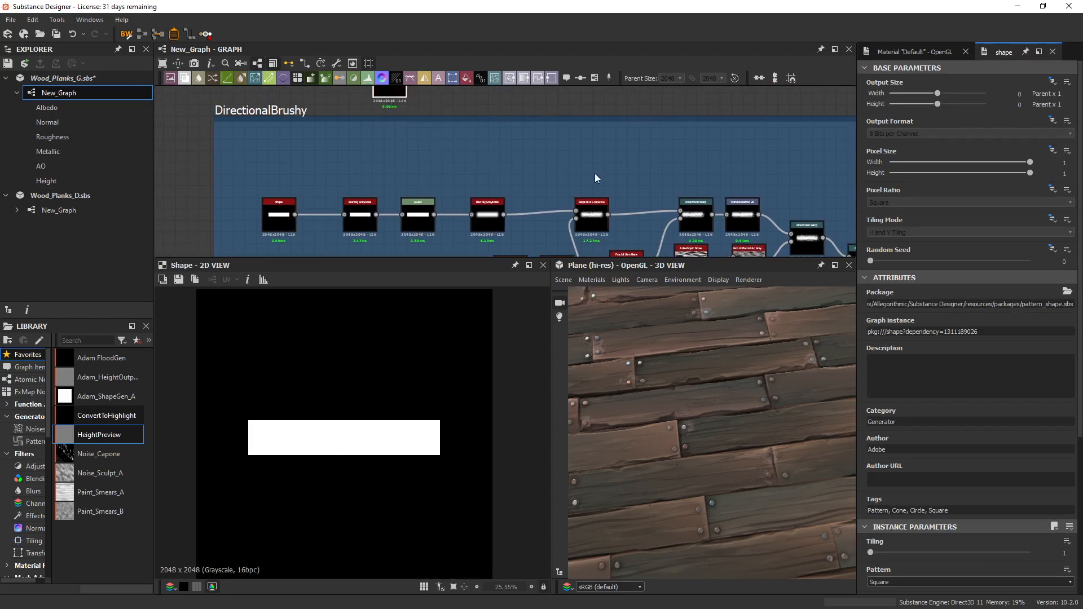
# Examine the DirectionalBrushy frame's final Blend brush stroke and the Tile Sampler output it feeds.
pyautogui.moveTo(708, 208); pyautogui.dragTo(423, 163, button='middle')
pyautogui.moveTo(650, 200); pyautogui.dragTo(428, 125, button='middle')
pyautogui.scroll(-2, 479, 170)
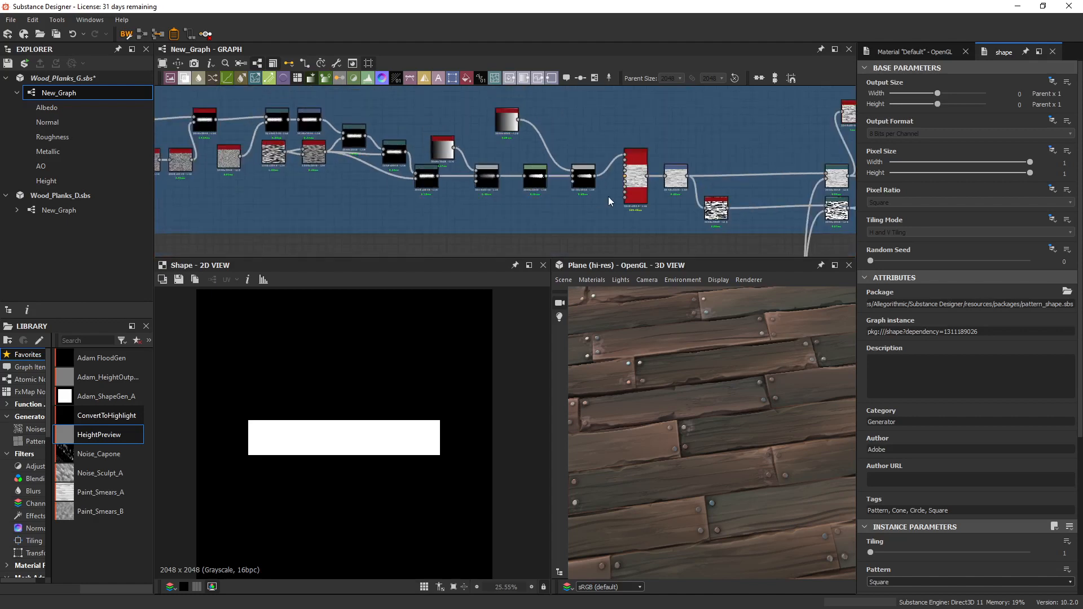
pyautogui.doubleClick(583, 178)
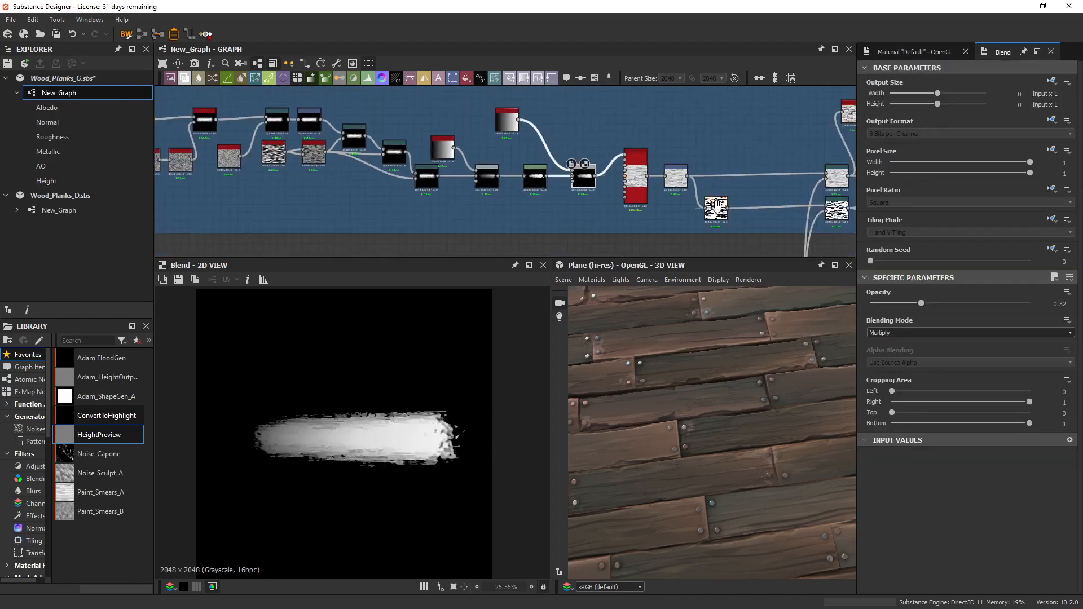
pyautogui.moveTo(716, 207); pyautogui.dragTo(673, 200, button='middle')
pyautogui.doubleClick(674, 201)
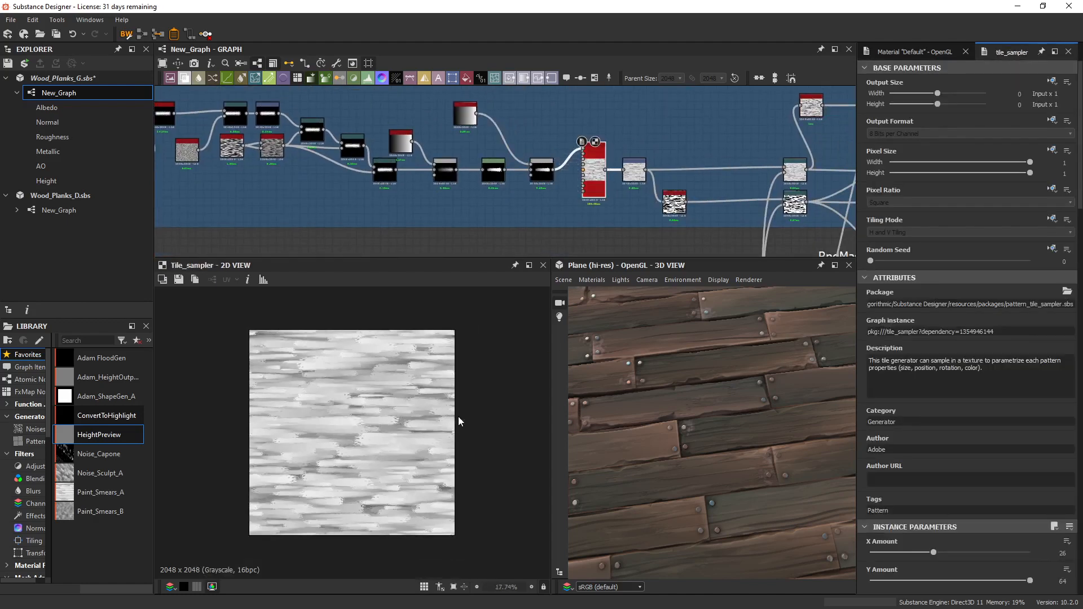
# Inspect the Shape node at the start of the DirectionalBrushy chain and the edges of its first Blur HQ Grayscale output.
pyautogui.scroll(-3, 448, 145)
pyautogui.moveTo(434, 144); pyautogui.dragTo(687, 247, button='middle')
pyautogui.scroll(3, 568, 219)
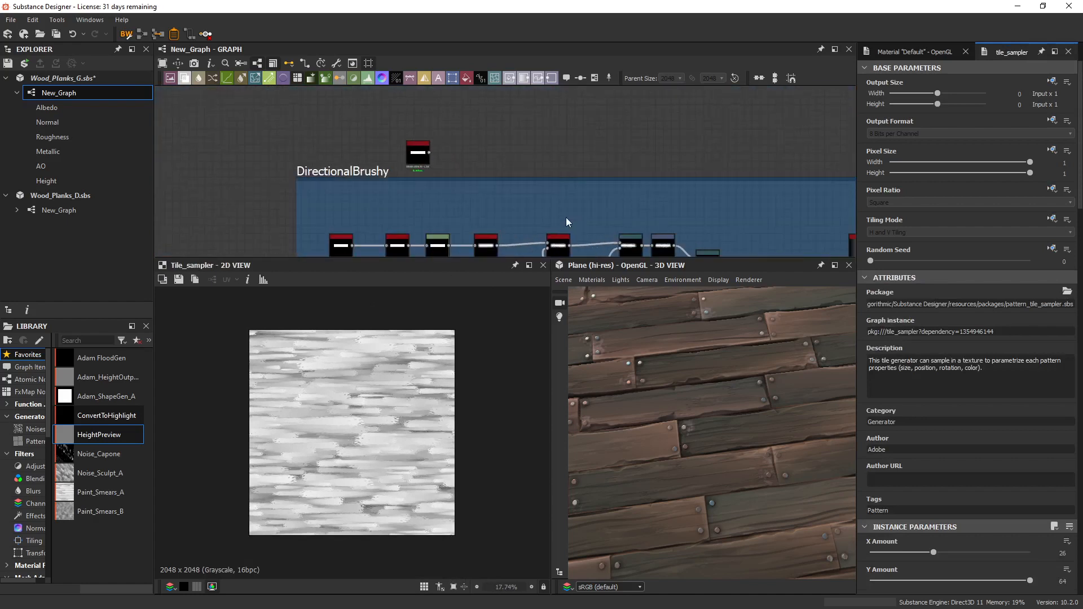
pyautogui.moveTo(503, 192); pyautogui.dragTo(537, 140, button='middle')
pyautogui.scroll(3, 445, 169)
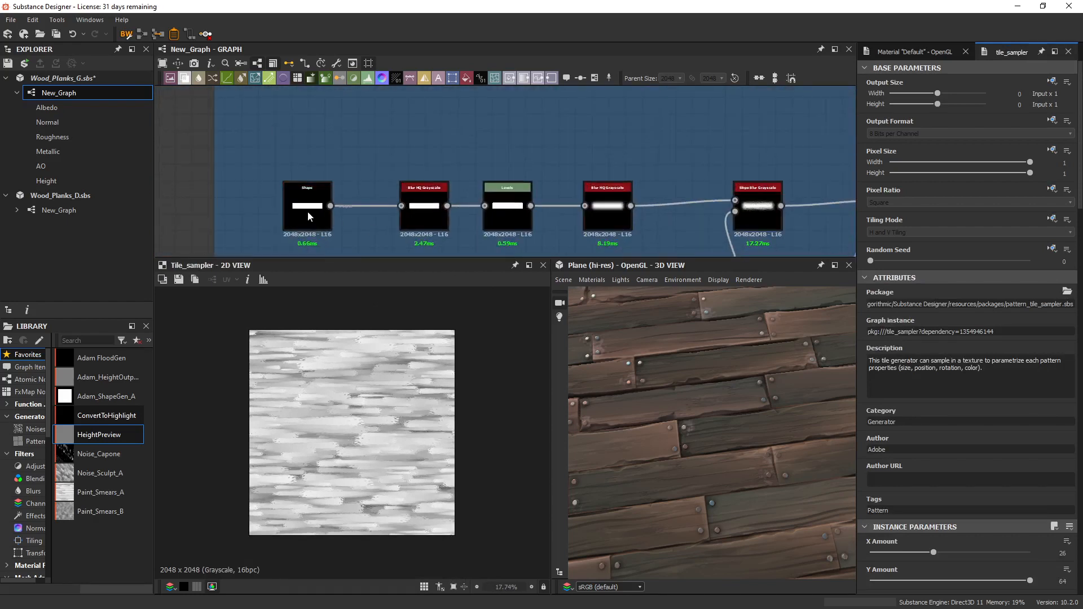
pyautogui.doubleClick(307, 211)
pyautogui.doubleClick(422, 192)
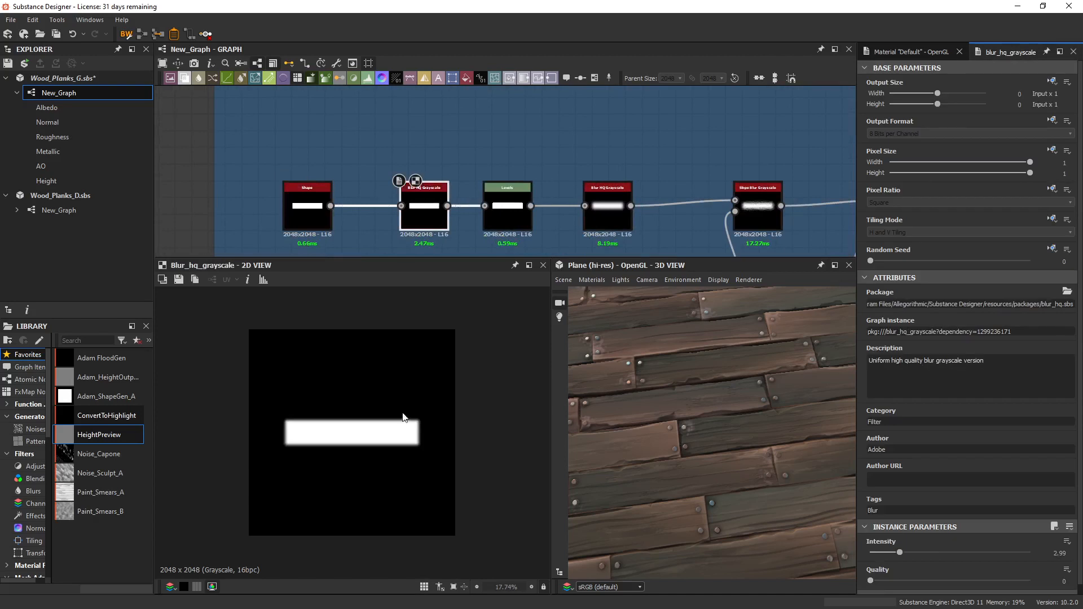
pyautogui.scroll(7, 404, 418)
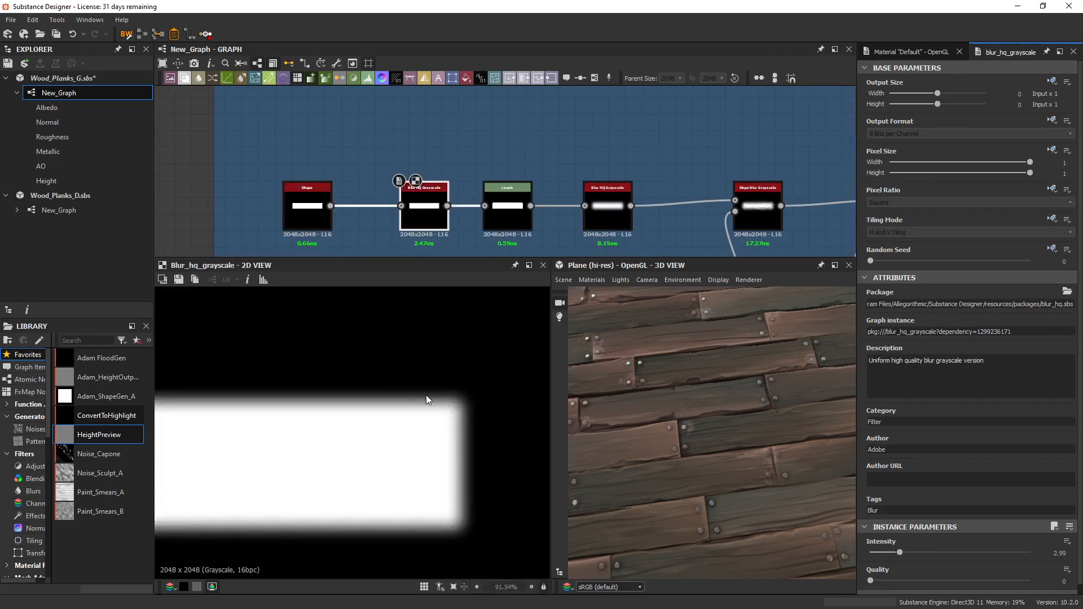
# Inspect the Levels output with its rounded shape corners, followed by the second Blur HQ Grayscale node.
pyautogui.doubleClick(502, 217)
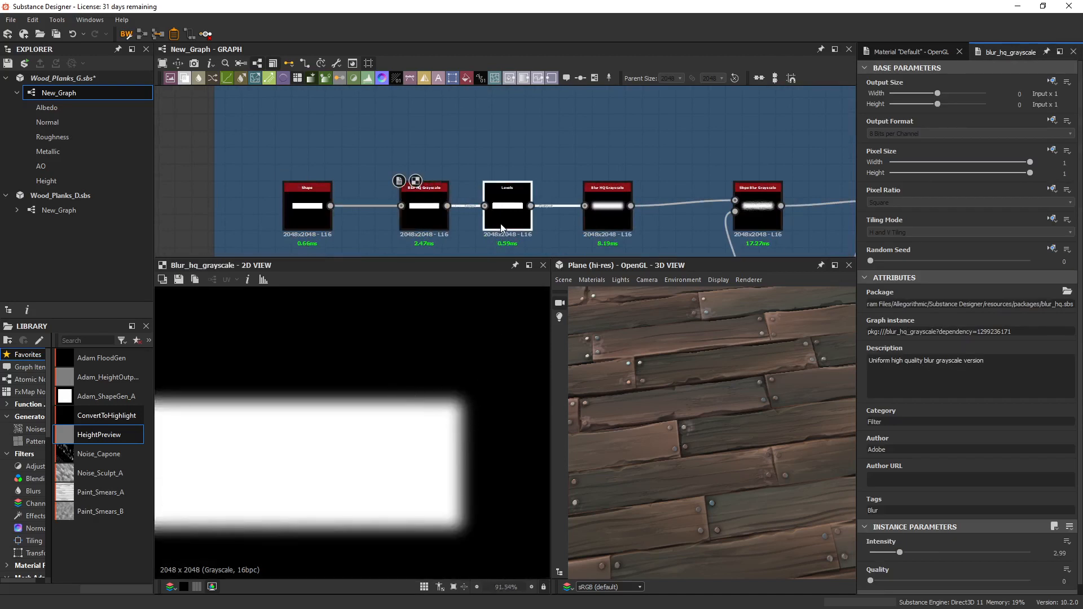
pyautogui.moveTo(571, 214); pyautogui.dragTo(415, 188, button='middle')
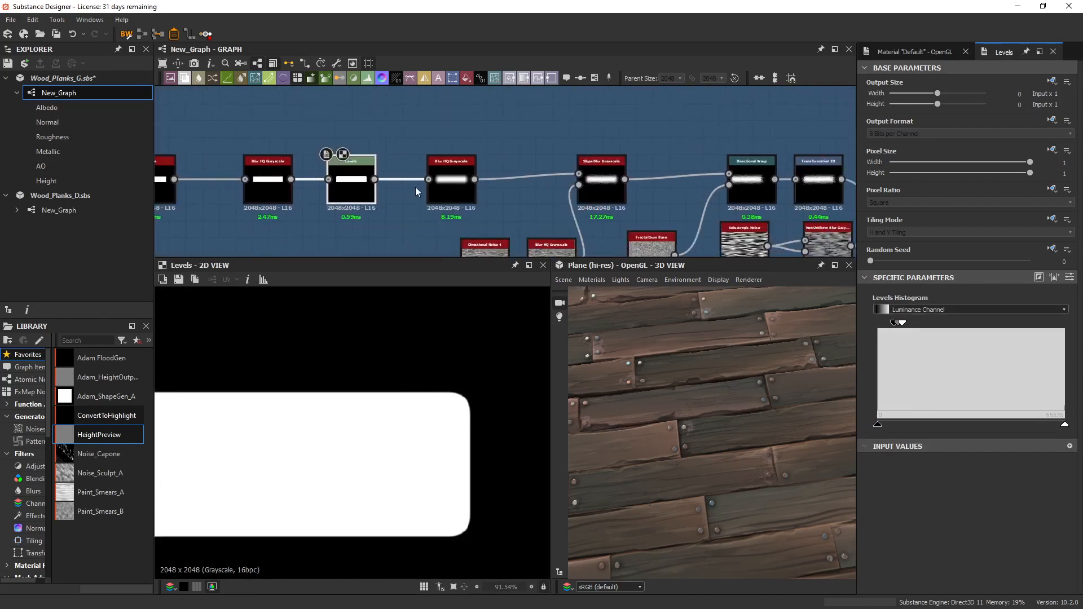
pyautogui.doubleClick(449, 183)
pyautogui.scroll(-3, 458, 368)
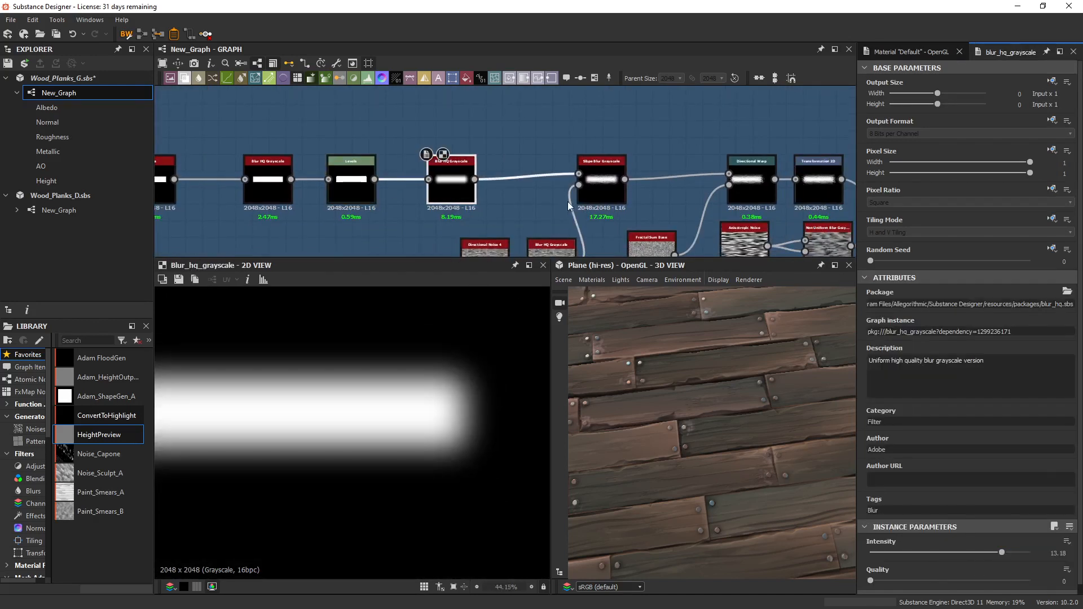
# Display the Slope Blur Grayscale output and examine its samples, intensity, mode and the Directional Noise 4 branch driving it.
pyautogui.moveTo(641, 199); pyautogui.dragTo(552, 134, button='middle')
pyautogui.doubleClick(507, 124)
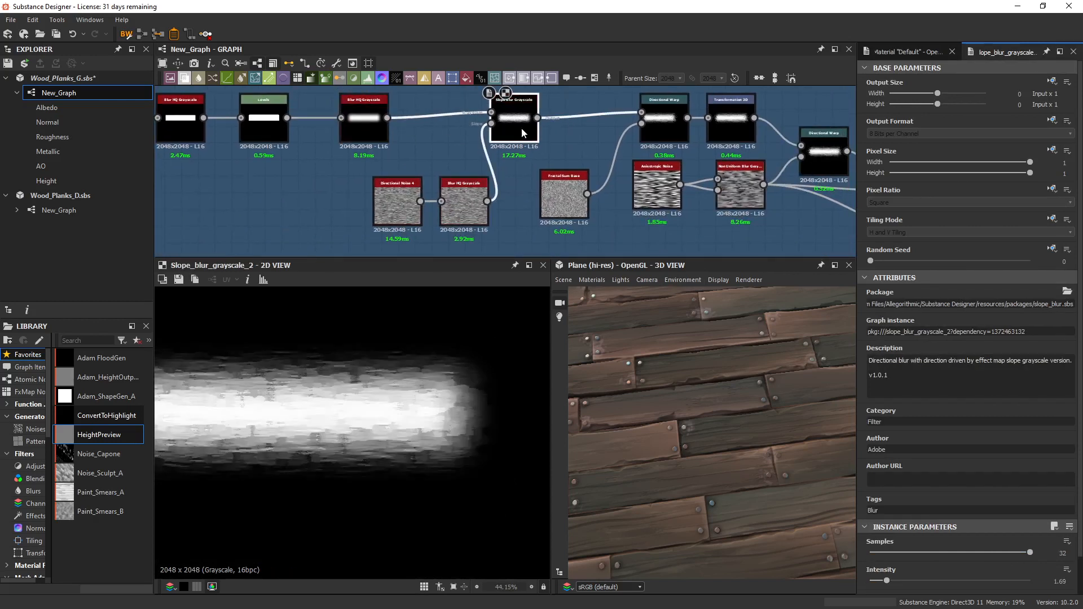
pyautogui.scroll(-1, 917, 559)
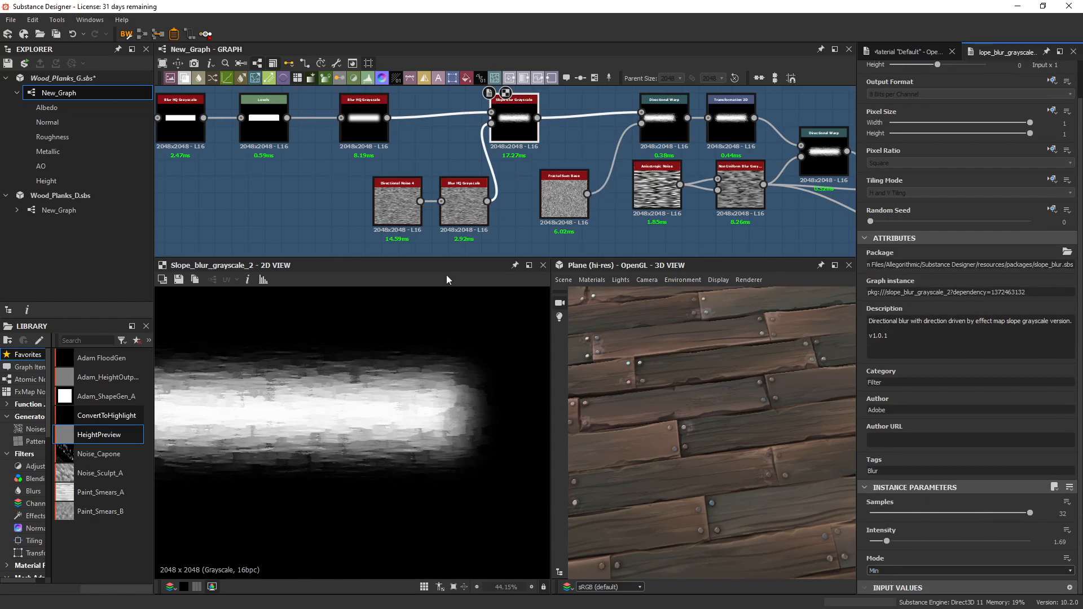
pyautogui.scroll(3, 396, 204)
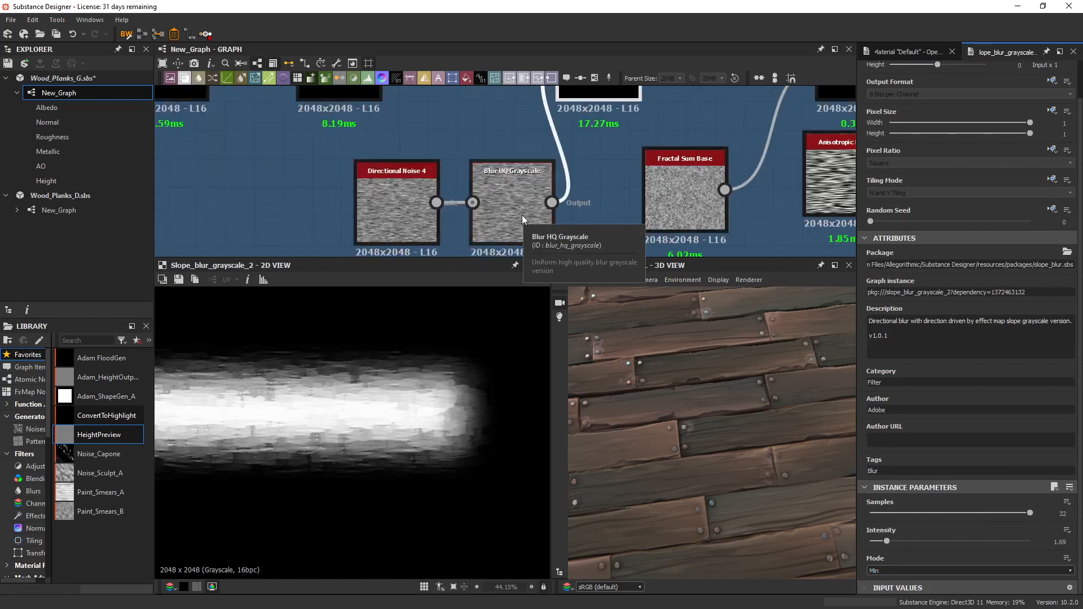
# Compare the Directional Noise 4 output with its Blur HQ Grayscale version in the slope blur's driving branch.
pyautogui.click(415, 210)
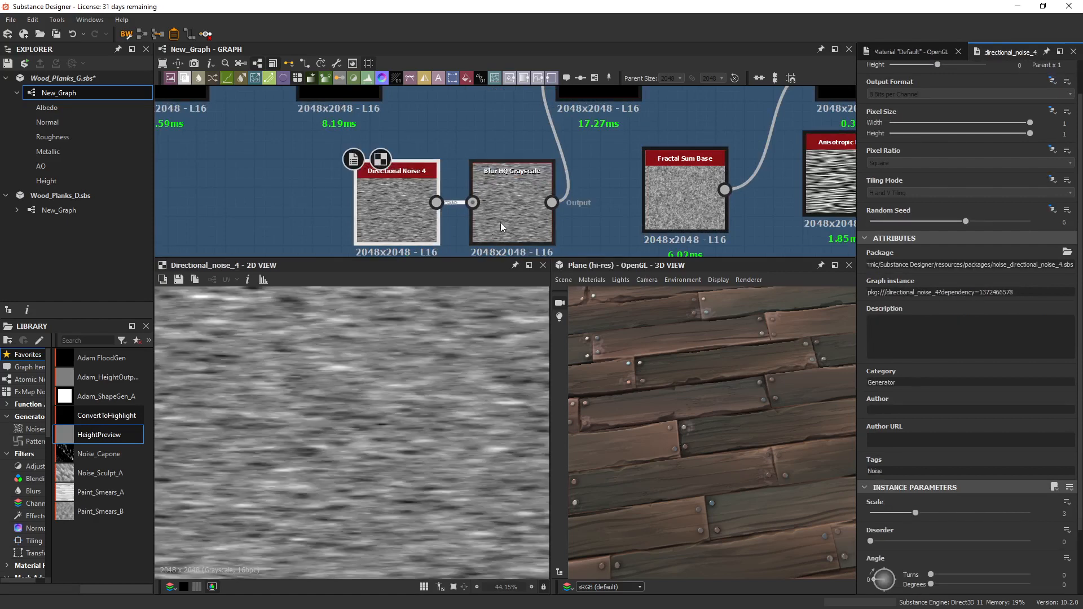
pyautogui.doubleClick(501, 221)
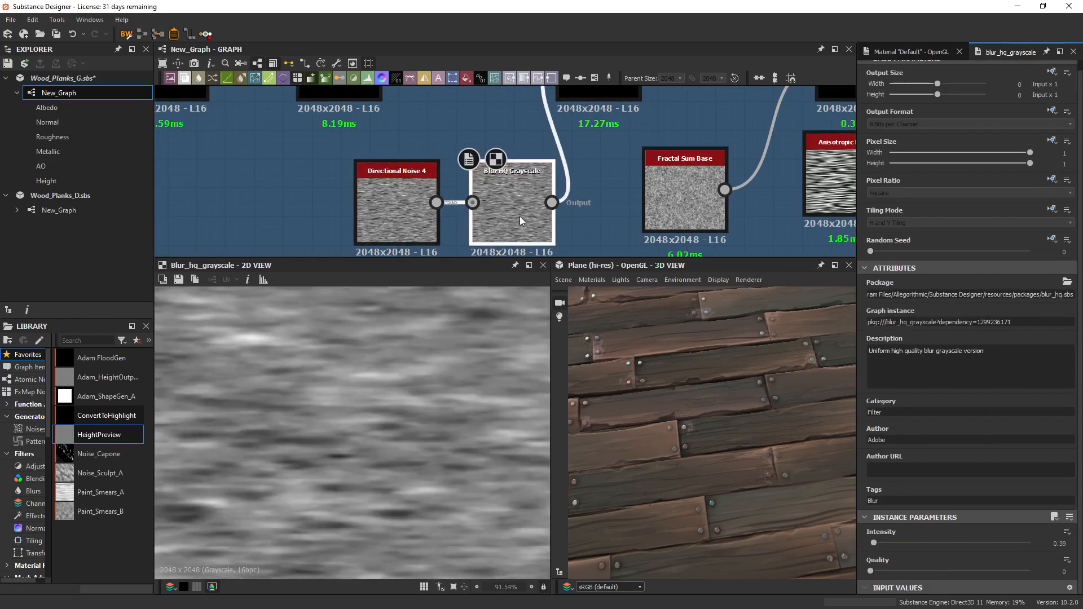
pyautogui.doubleClick(408, 205)
pyautogui.doubleClick(514, 210)
# Display the Slope Blur Grayscale output again to view the whole stroke.
pyautogui.scroll(-5, 513, 212)
pyautogui.click(543, 163)
pyautogui.doubleClick(543, 163)
pyautogui.scroll(-3, 429, 392)
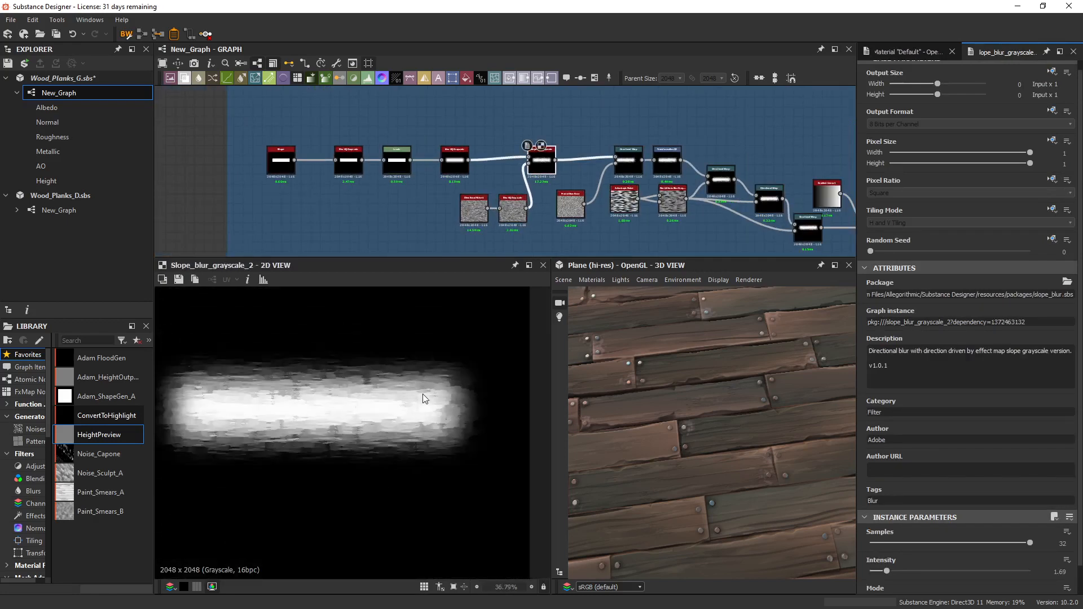
# Test an intensity of 0.23 on the Blur HQ Grayscale before the slope blur, and set it to 11.66.
pyautogui.scroll(3, 511, 179)
pyautogui.click(509, 169)
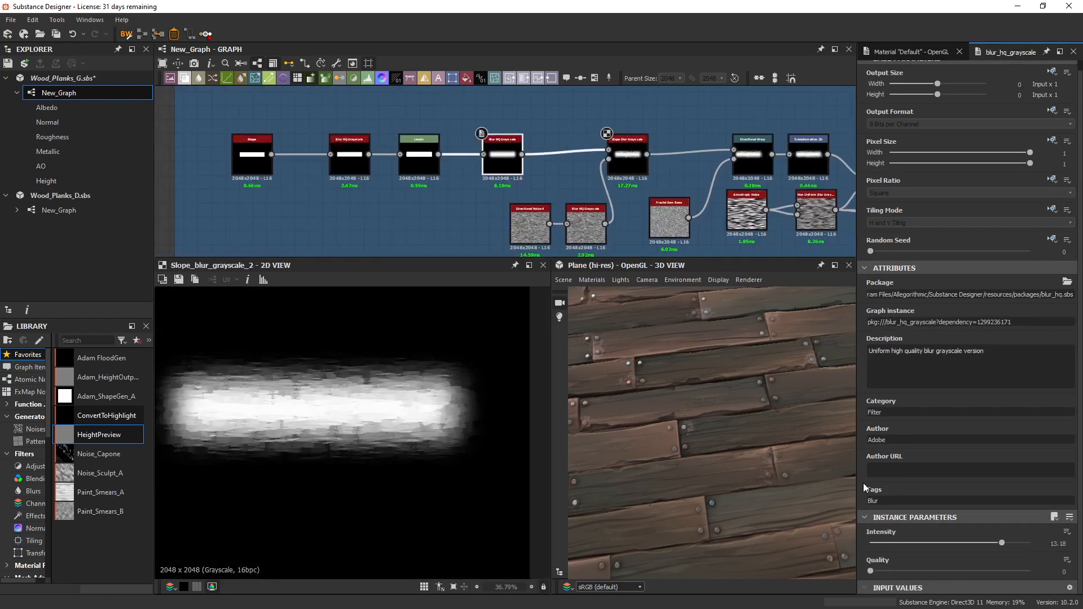
pyautogui.moveTo(1000, 544); pyautogui.dragTo(874, 548)
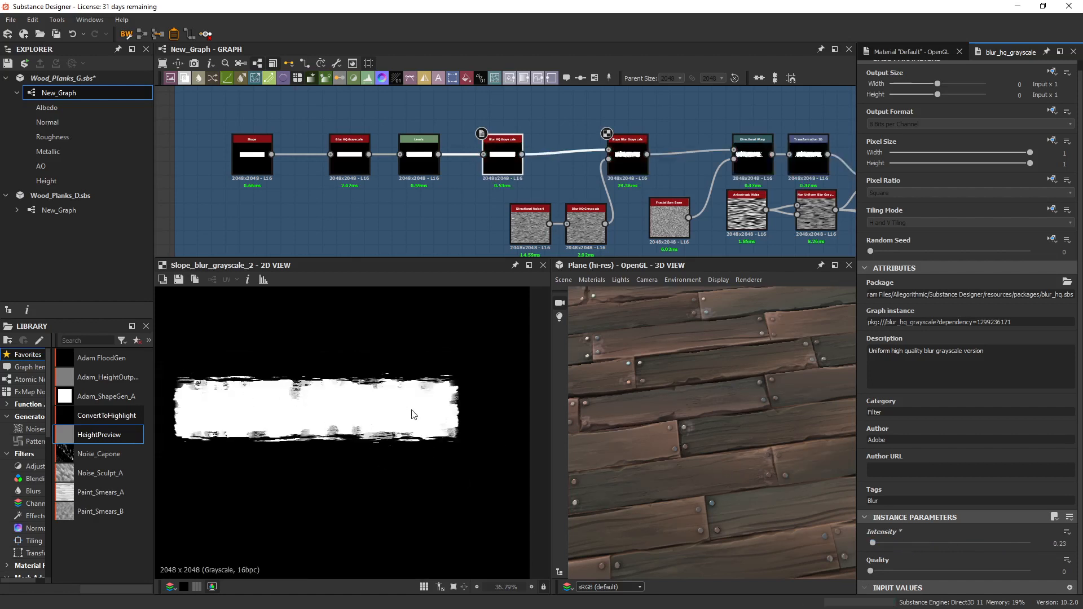
pyautogui.moveTo(922, 544); pyautogui.dragTo(988, 546)
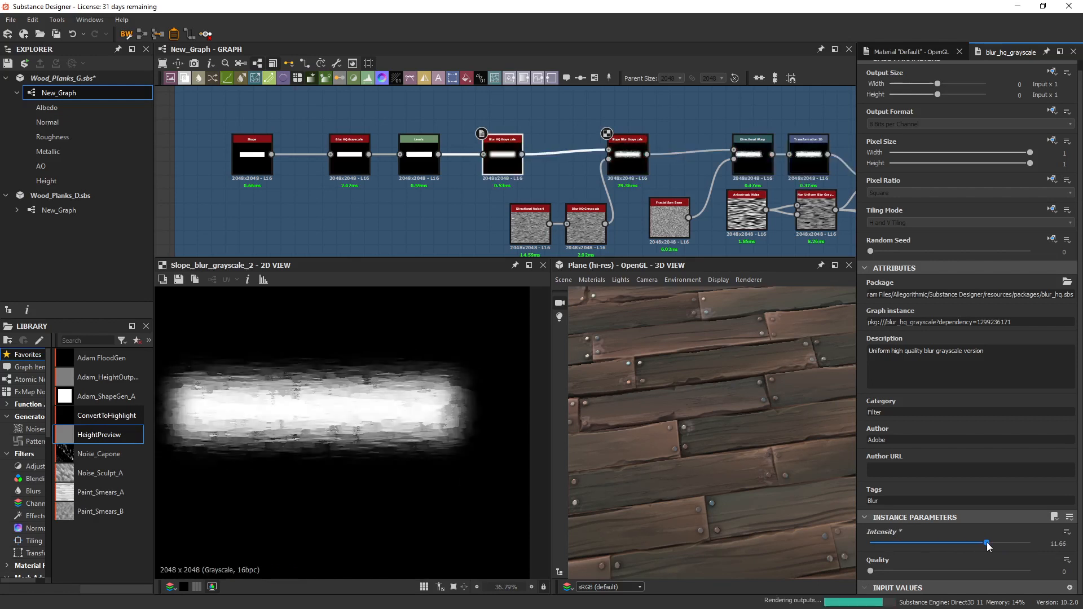
# Display the Directional Warp that follows the Slope Blur Grayscale and examine its effect on the stroke's end.
pyautogui.moveTo(751, 208); pyautogui.dragTo(504, 211, button='middle')
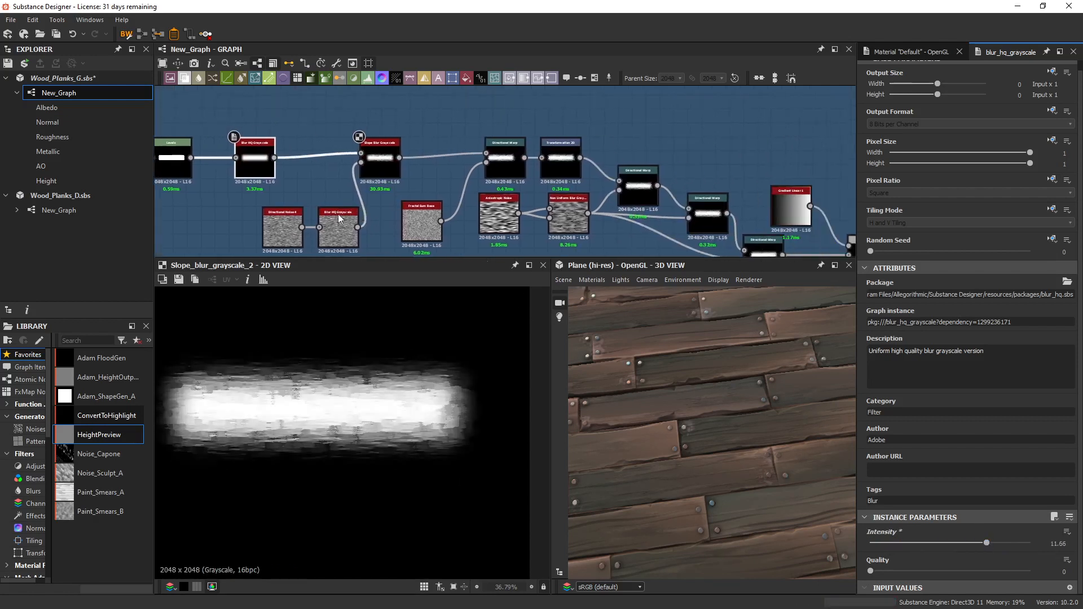
pyautogui.doubleClick(510, 164)
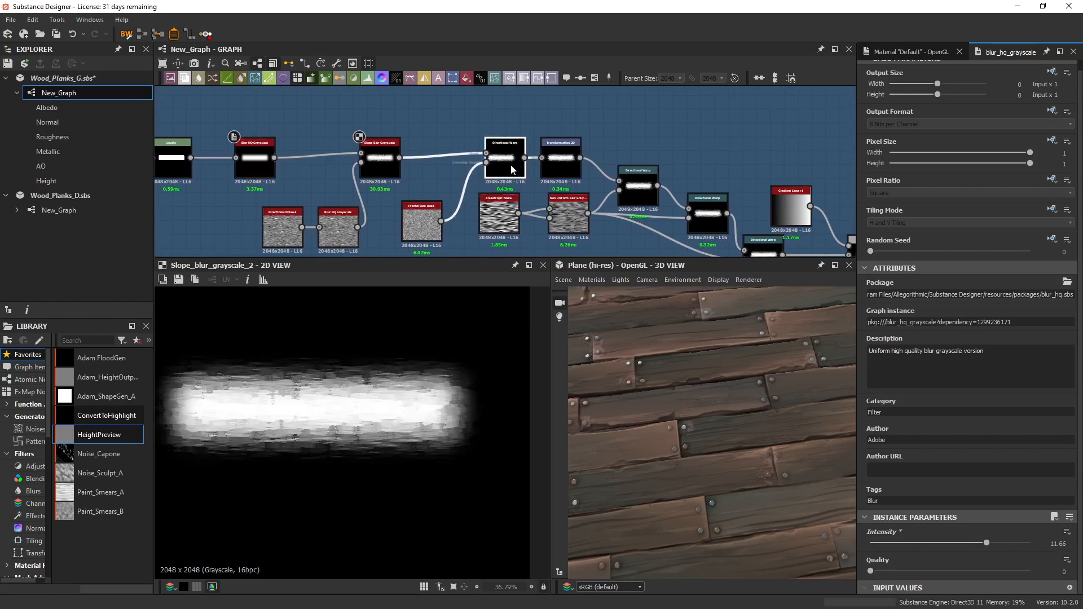
pyautogui.moveTo(526, 180); pyautogui.dragTo(592, 174, button='middle')
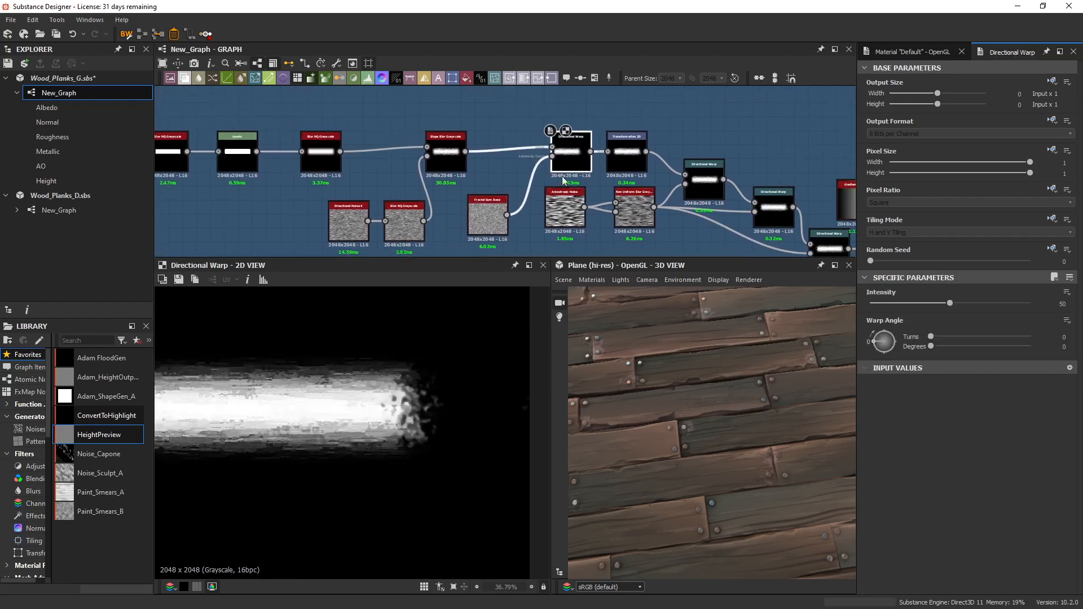
# Try different Global Opacity, Min Level and Max Level values on the Fractal Sum Base, and undo them.
pyautogui.click(496, 211)
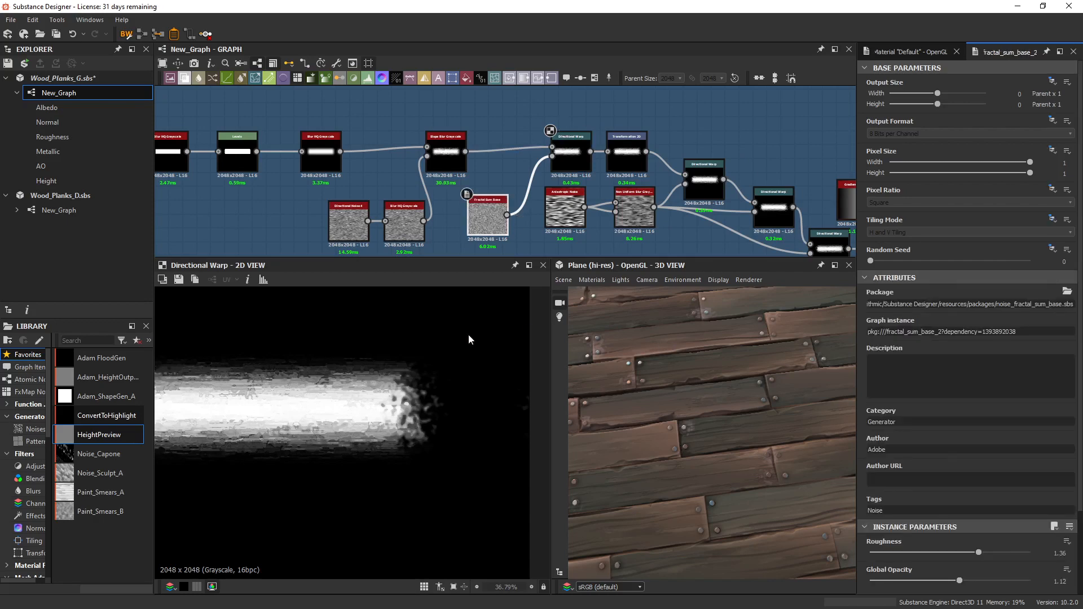
pyautogui.scroll(-3, 907, 543)
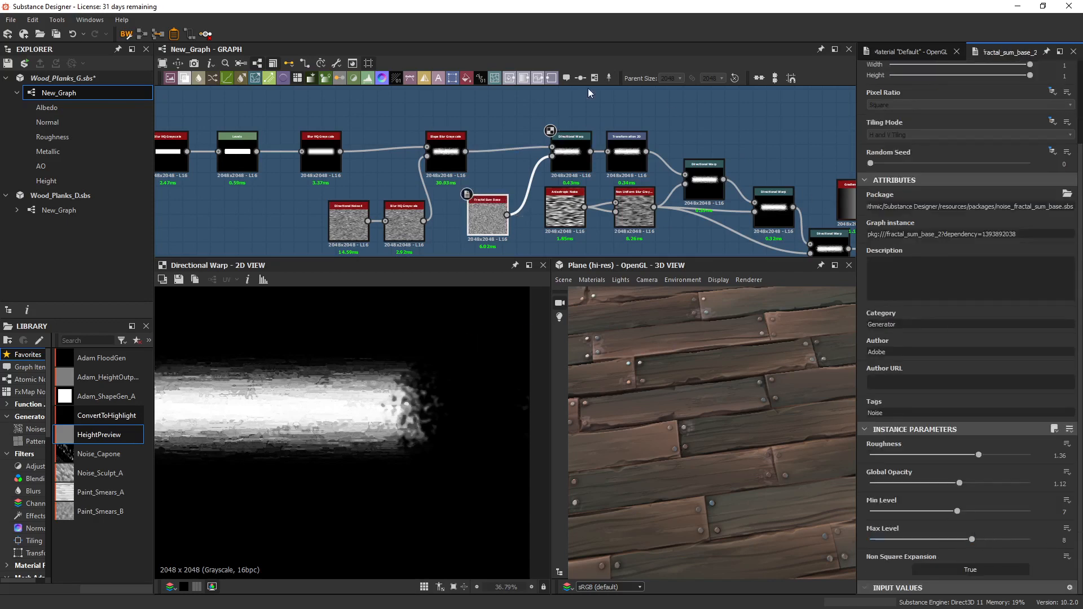
pyautogui.moveTo(953, 543); pyautogui.dragTo(953, 483)
pyautogui.hotkey('ctrl', 'z')
pyautogui.hotkey('ctrl', 'z')
pyautogui.hotkey('ctrl', 'z')
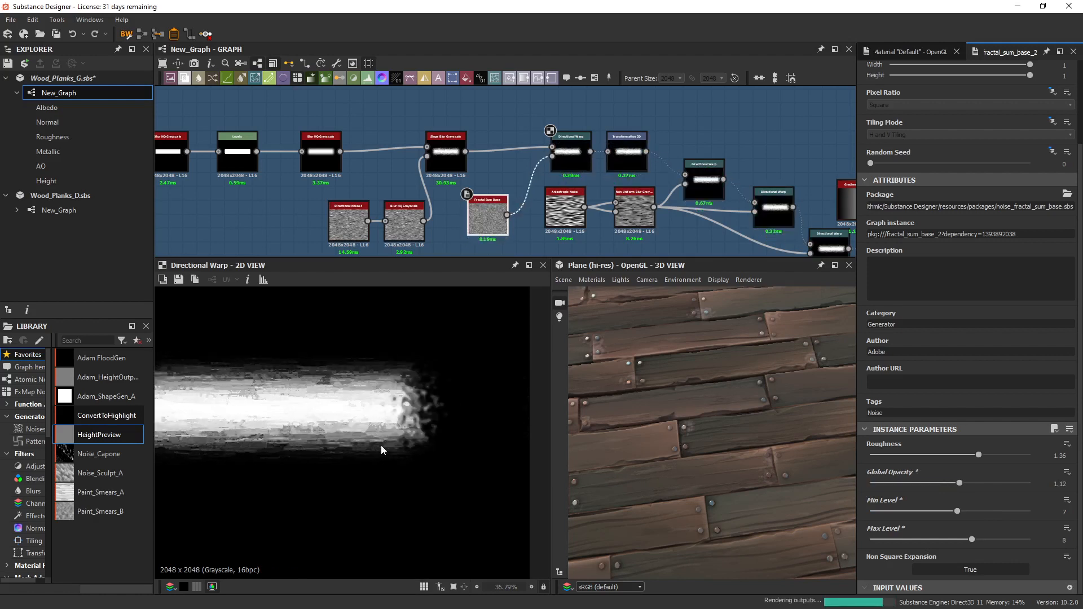
# Display the Transformation 2D output and examine the offset that repositions the warped stroke.
pyautogui.moveTo(655, 120); pyautogui.dragTo(465, 117, button='middle')
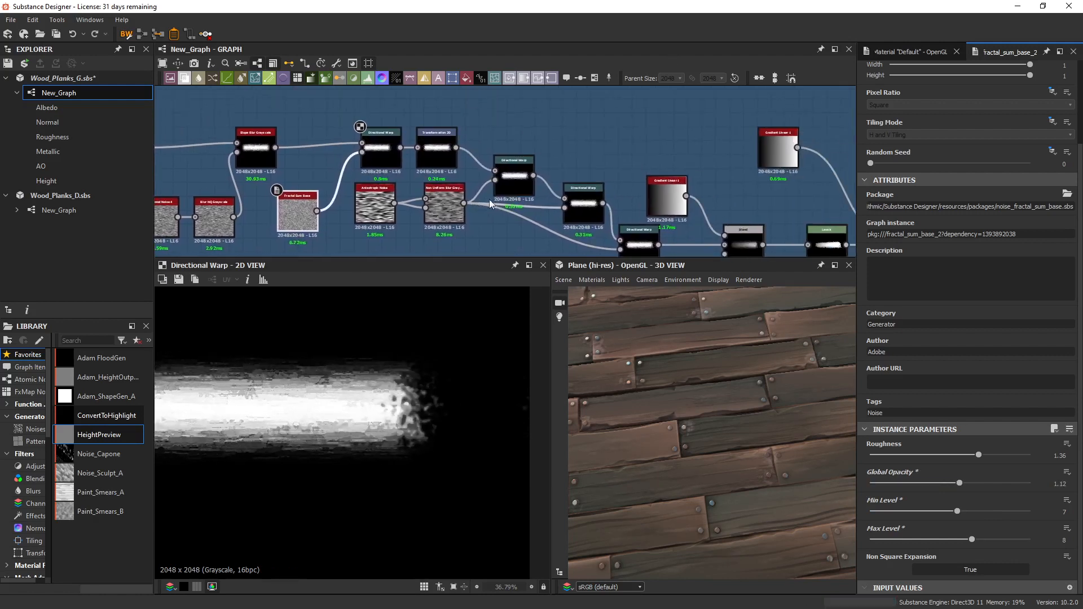
pyautogui.doubleClick(437, 147)
pyautogui.scroll(2, 427, 402)
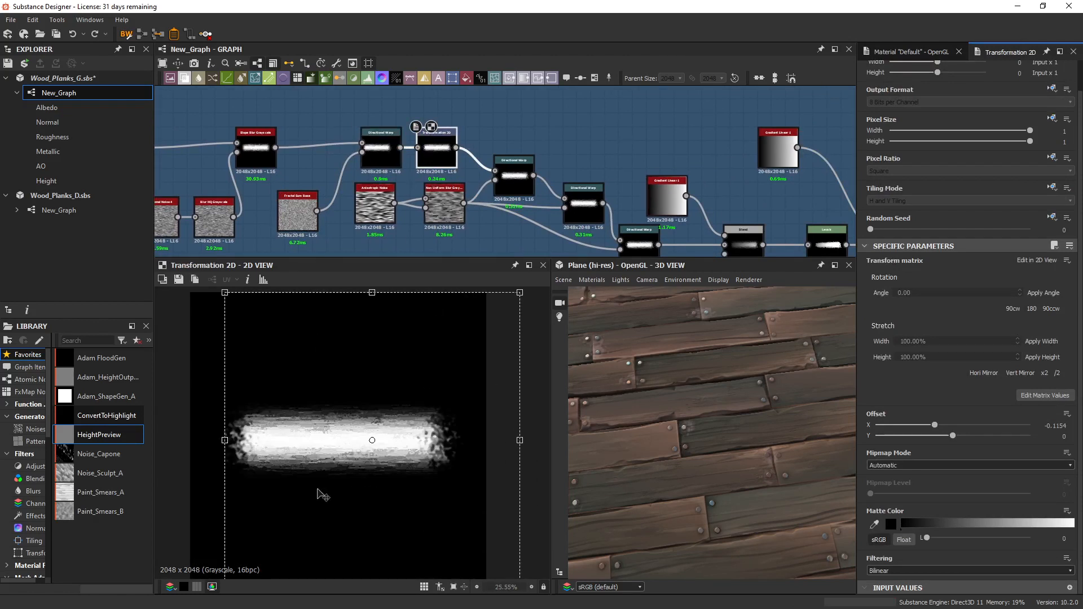
# Locate the Anisotropic Noise and Non Uniform Blur pair, and inspect the Directional Warp following the Transformation 2D.
pyautogui.moveTo(462, 185)
pyautogui.mouseDown(button='middle')
pyautogui.moveTo(458, 138)
pyautogui.moveTo(476, 183)
pyautogui.mouseUp(button='middle')
pyautogui.moveTo(390, 238); pyautogui.dragTo(458, 235)
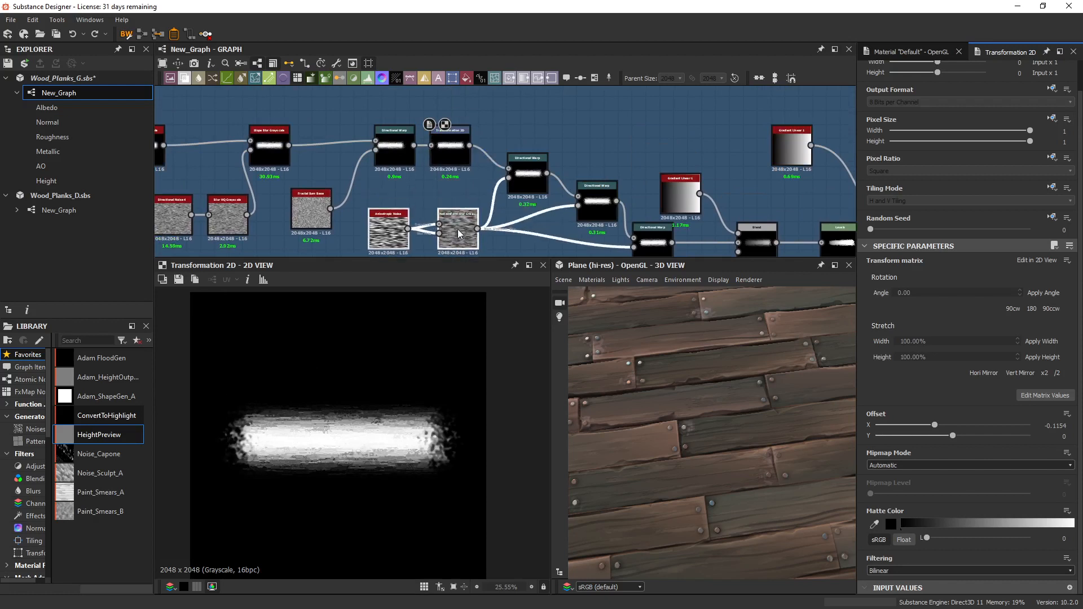
pyautogui.moveTo(484, 184); pyautogui.dragTo(425, 179, button='middle')
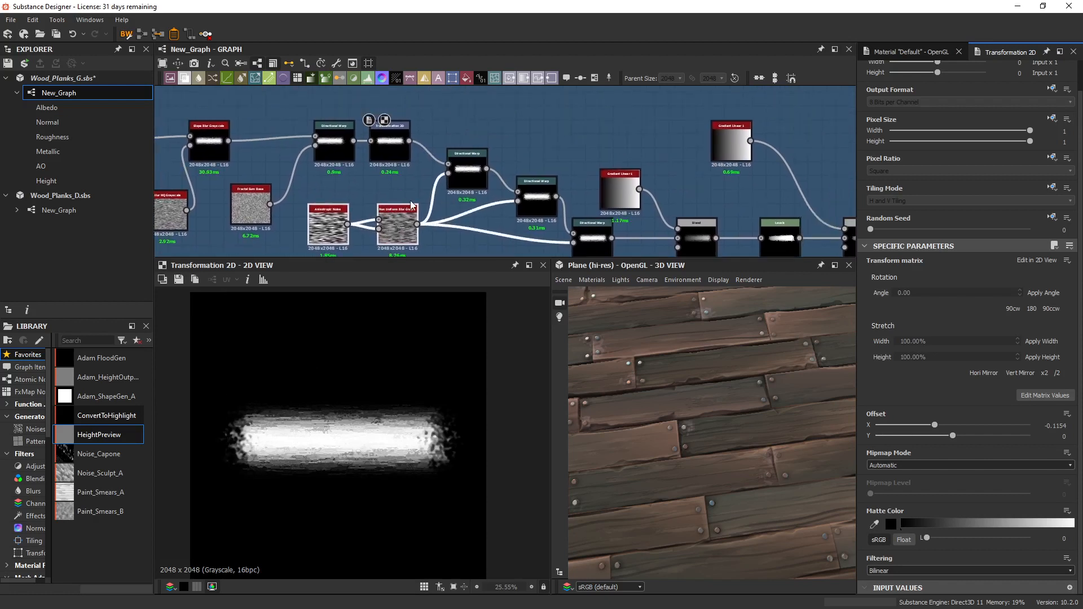
pyautogui.click(472, 174)
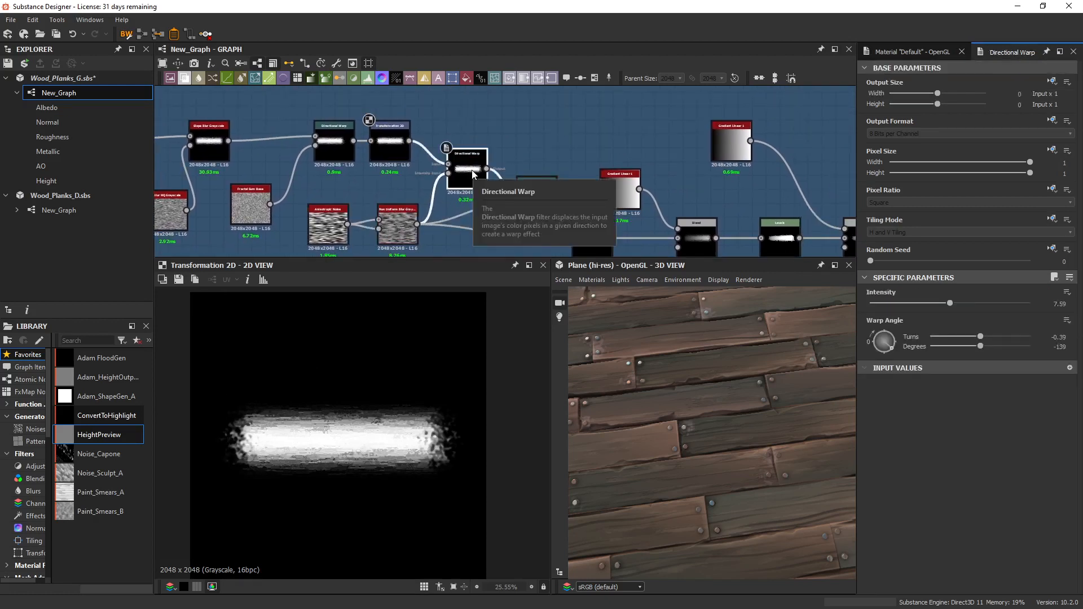
pyautogui.doubleClick(472, 170)
# Compare the Anisotropic Noise output with its Non Uniform Blur Grayscale version that drives the directional warps.
pyautogui.scroll(2, 330, 235)
pyautogui.doubleClick(326, 242)
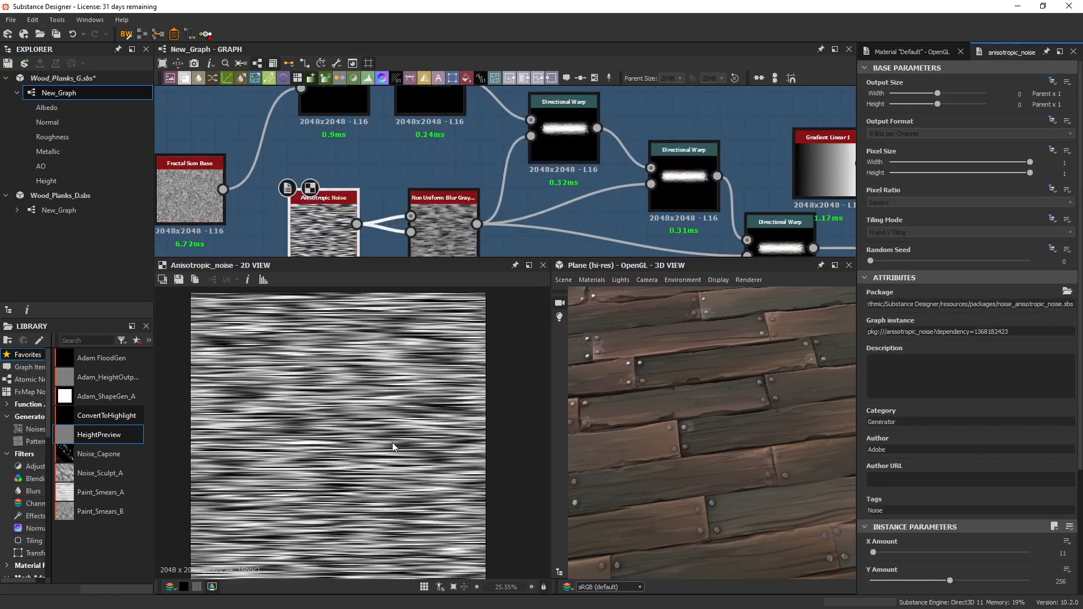
pyautogui.doubleClick(452, 229)
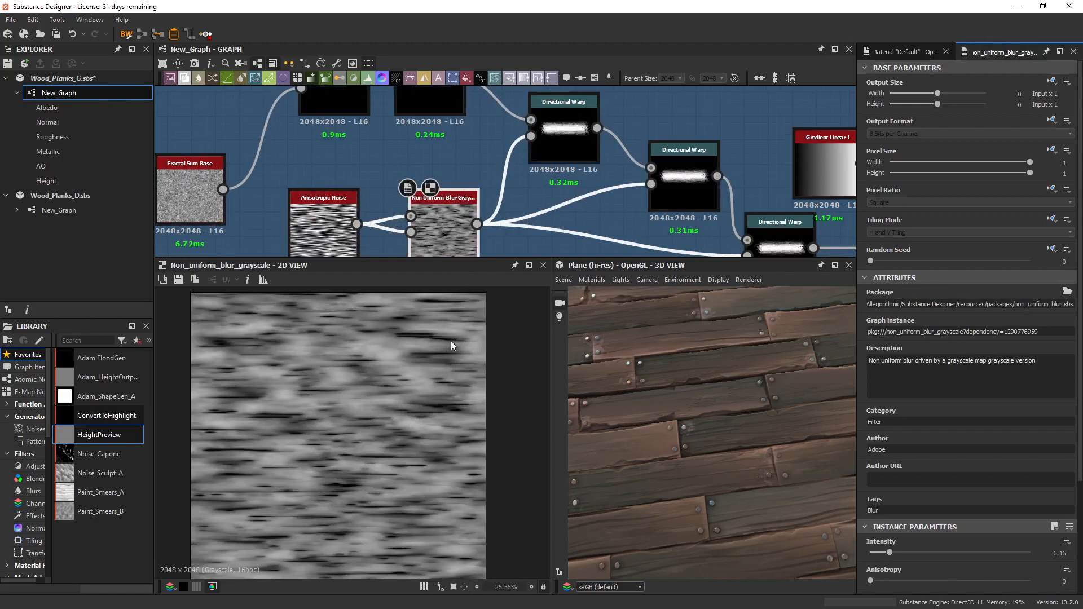
pyautogui.moveTo(502, 235); pyautogui.dragTo(499, 223, button='middle')
pyautogui.scroll(3, 421, 294)
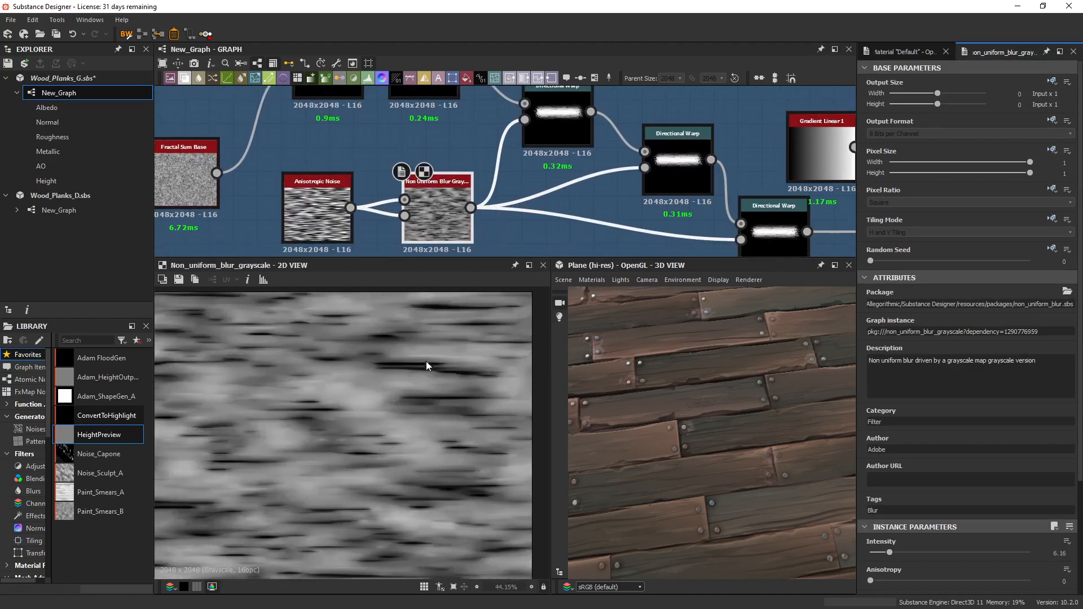
pyautogui.doubleClick(312, 218)
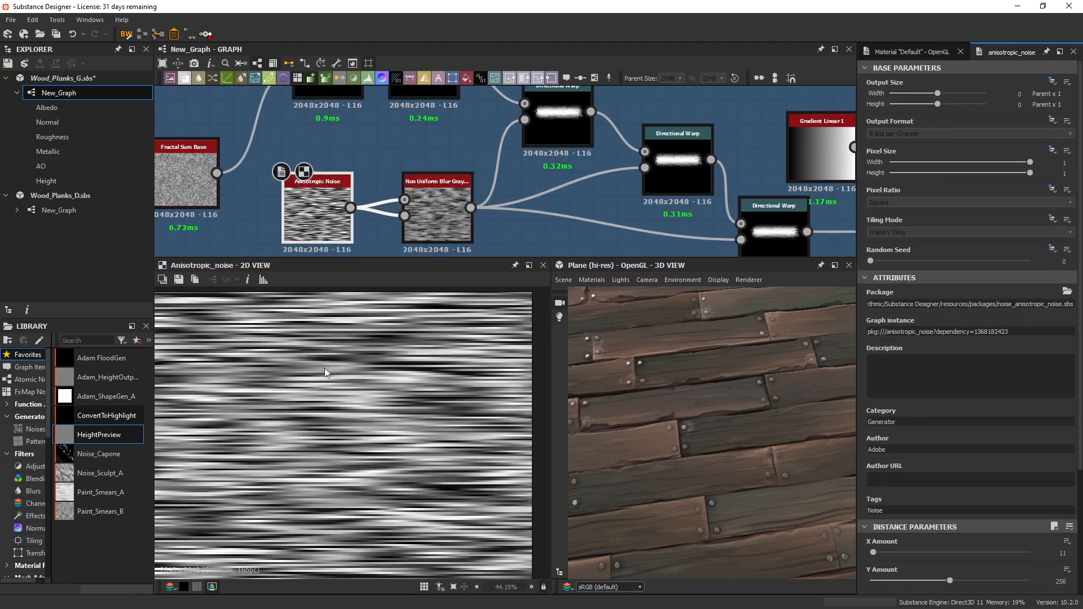
# Display the whole stroke from the Directional Warp following the Transformation 2D, and check its intensity and warp angle.
pyautogui.moveTo(539, 209); pyautogui.dragTo(439, 218, button='middle')
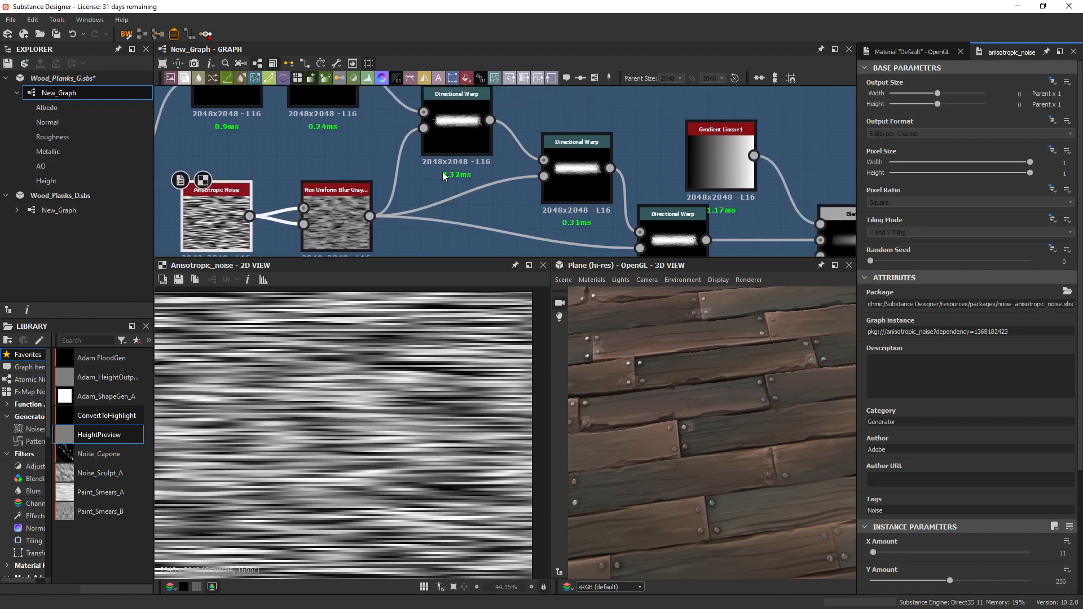
pyautogui.doubleClick(457, 137)
pyautogui.press('f')
pyautogui.scroll(2, 429, 407)
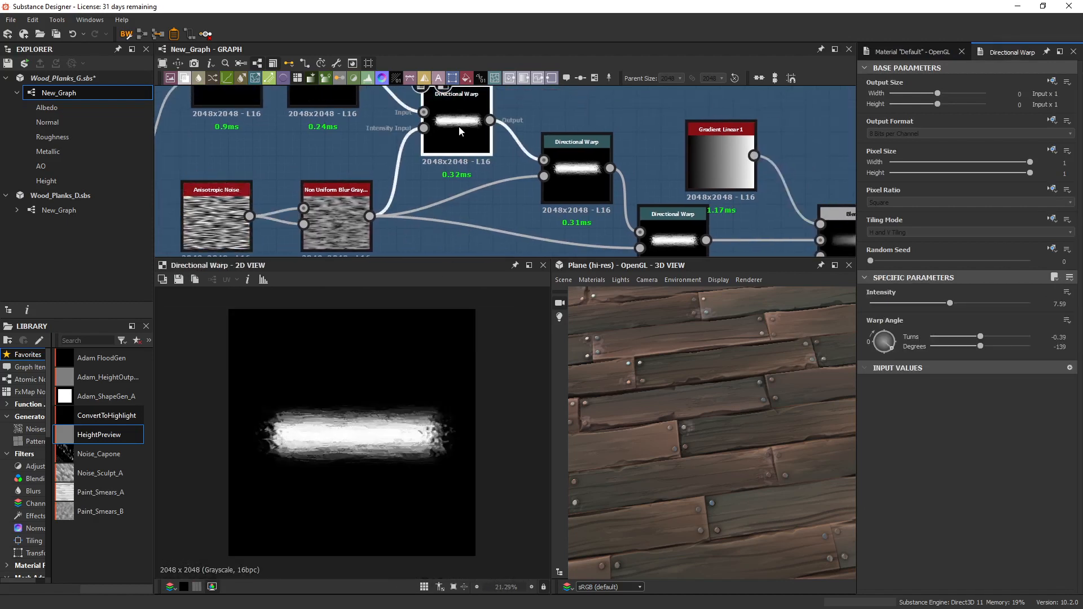
# Compare the warp angles of the next two chained Directional Warps, and examine the displayed stroke's brushy edges up close.
pyautogui.moveTo(638, 207); pyautogui.dragTo(576, 172, button='middle')
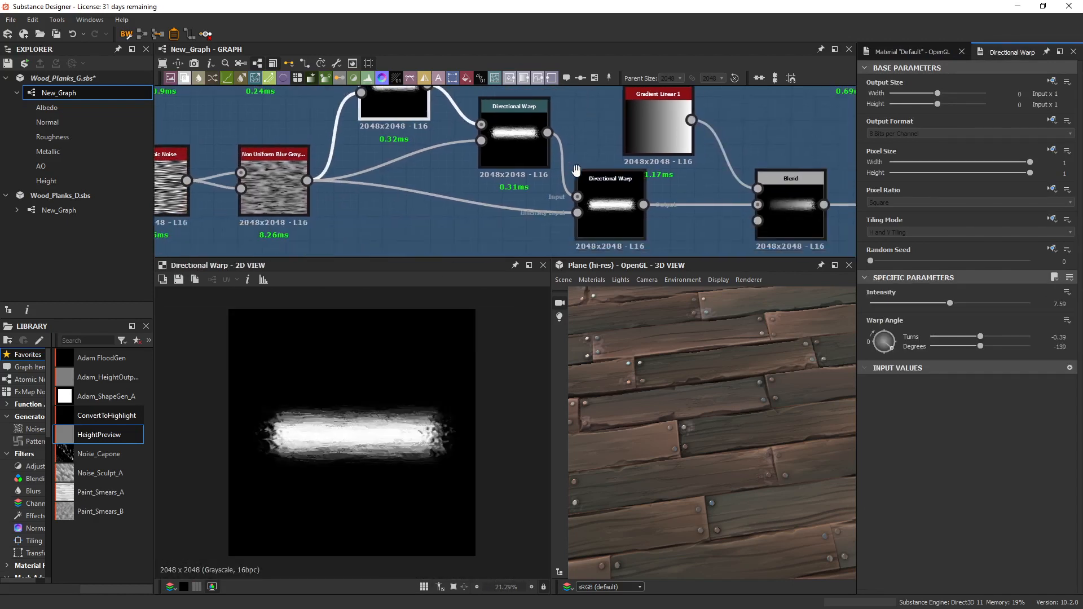
pyautogui.moveTo(489, 149); pyautogui.dragTo(491, 173, button='middle')
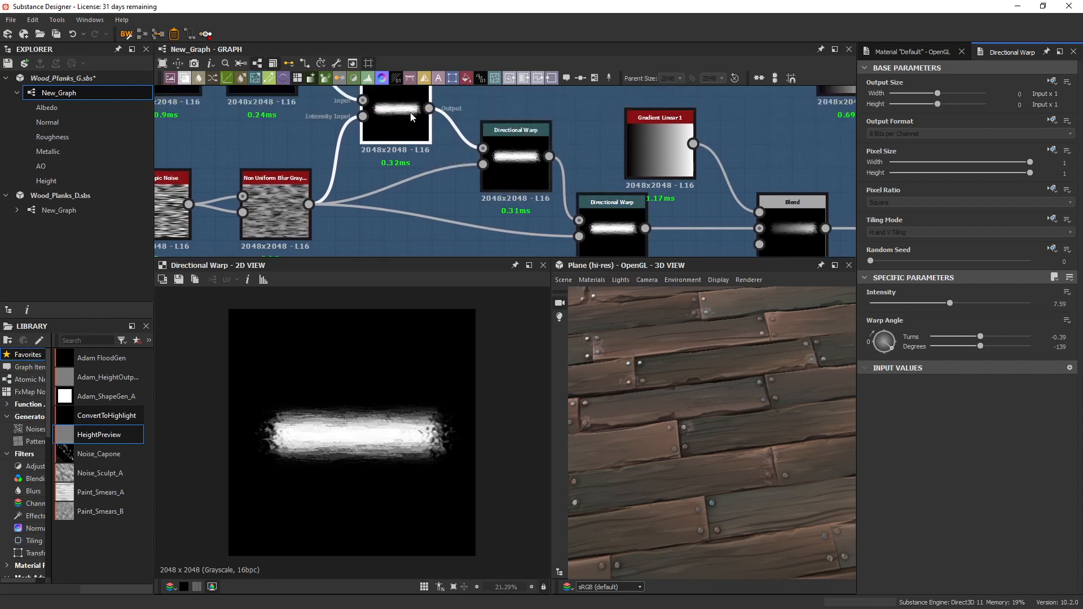
pyautogui.click(515, 169)
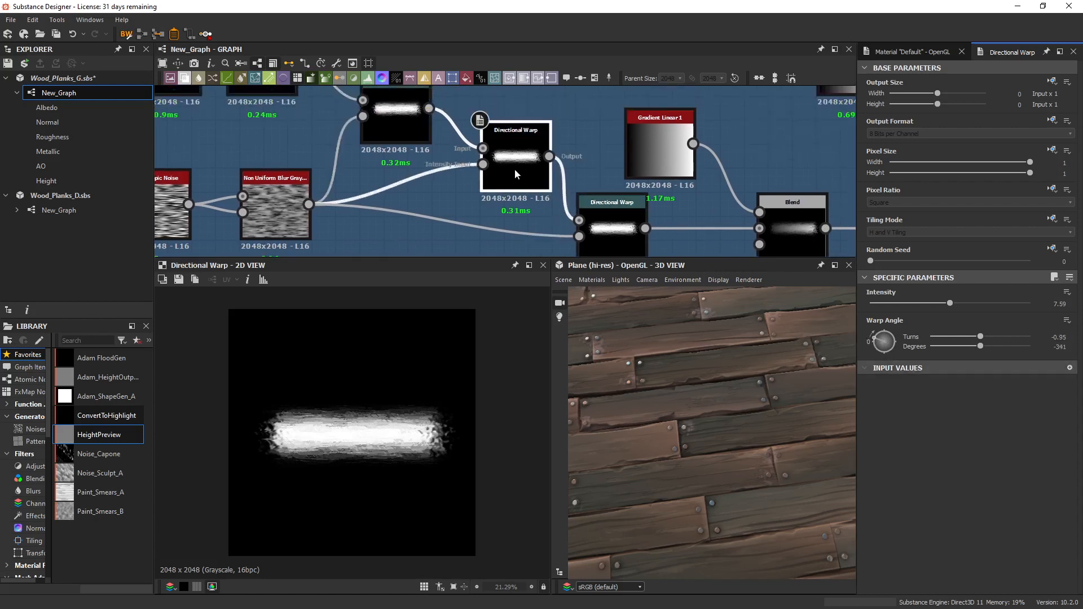
pyautogui.click(616, 230)
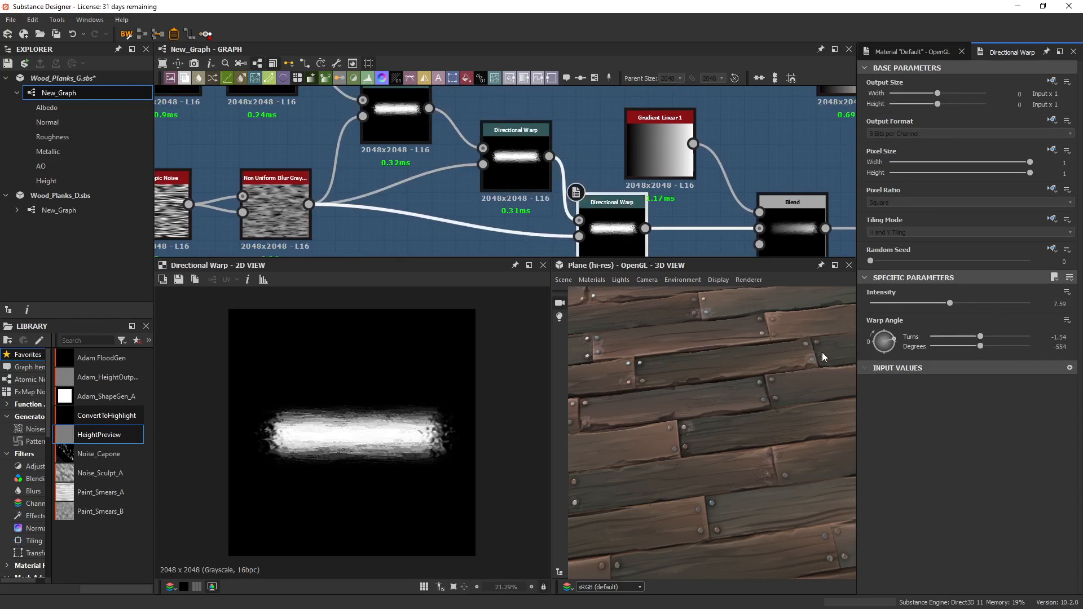
pyautogui.scroll(5, 435, 439)
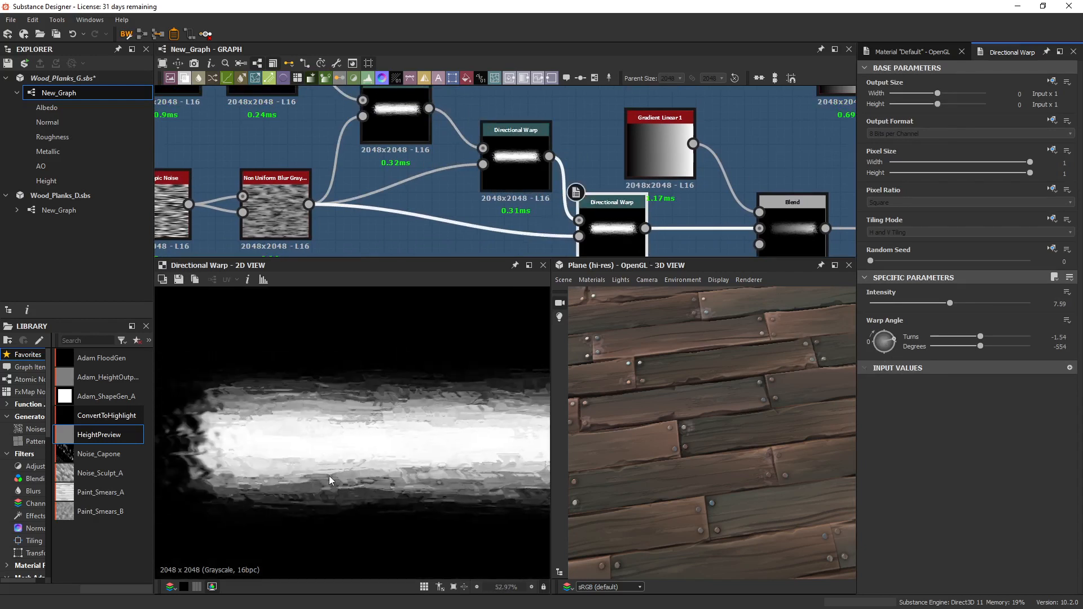
pyautogui.moveTo(330, 480); pyautogui.dragTo(254, 455, button='middle')
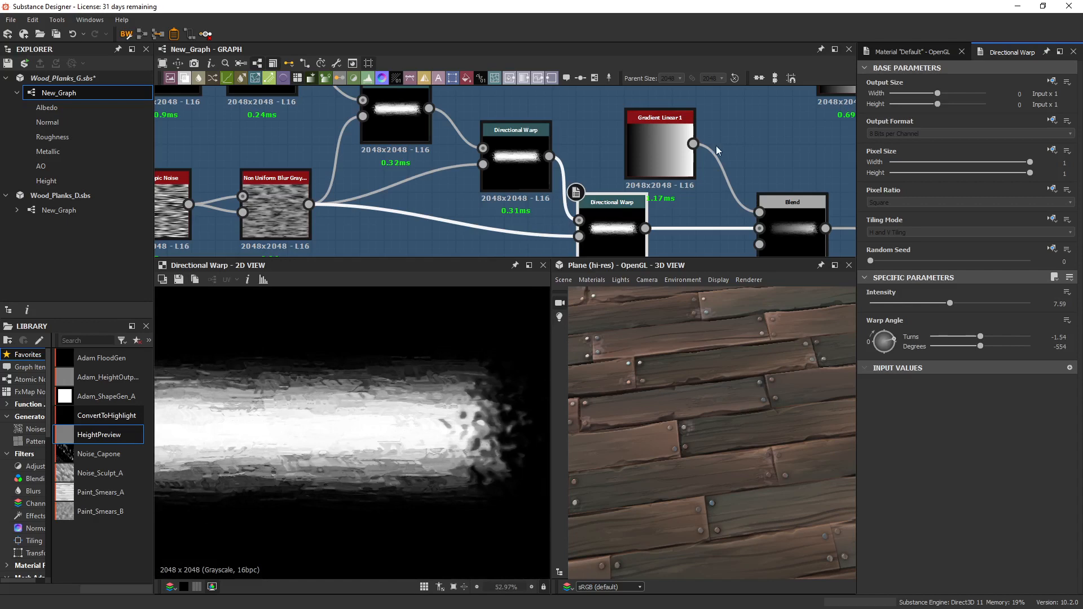
# Display the Blend that multiplies the warped stroke with Gradient Linear 1, and examine the resulting fade along its length.
pyautogui.scroll(-4, 716, 145)
pyautogui.click(539, 184)
pyautogui.scroll(-2, 536, 181)
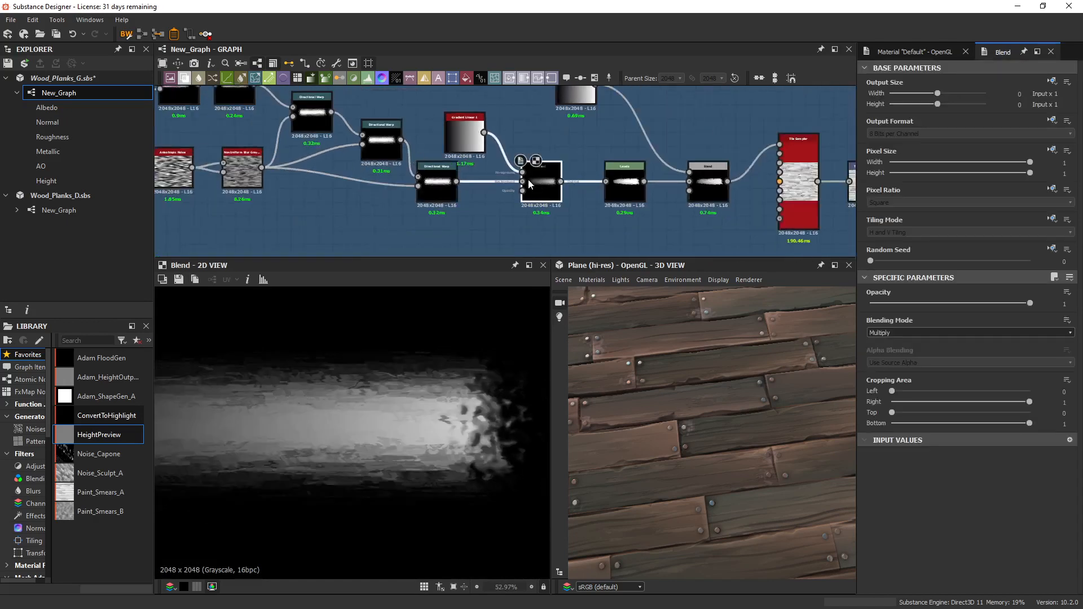
pyautogui.scroll(2, 552, 188)
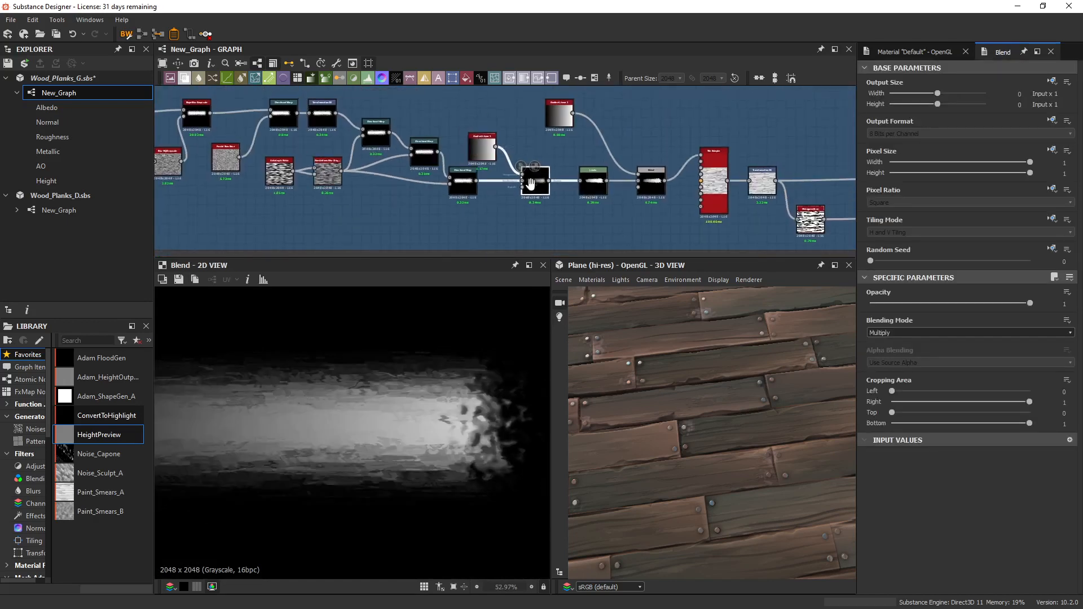
pyautogui.scroll(1, 450, 156)
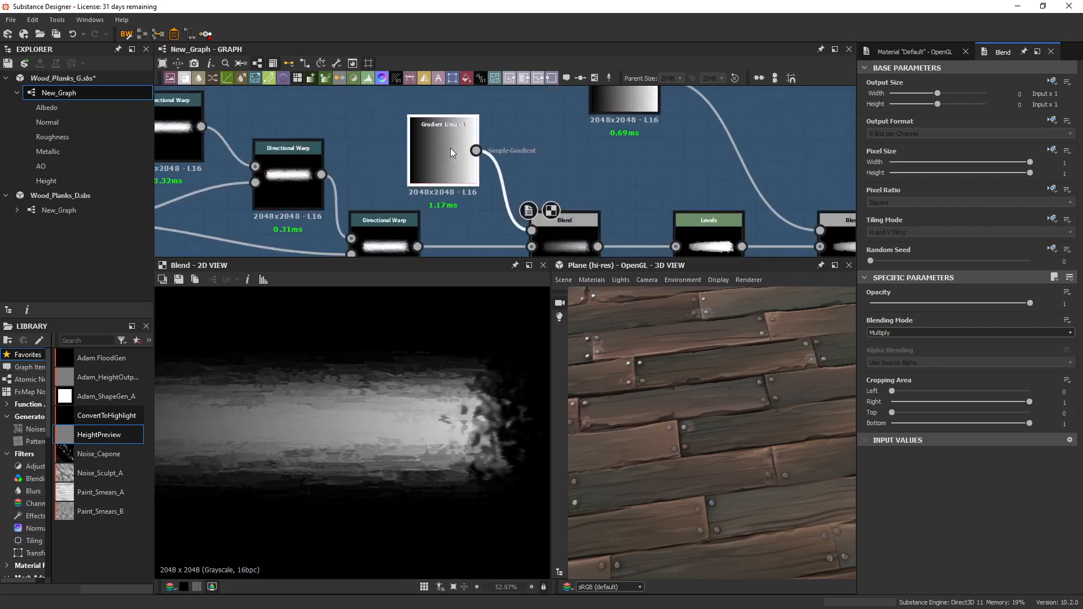
pyautogui.scroll(1, 428, 184)
pyautogui.scroll(-2, 427, 445)
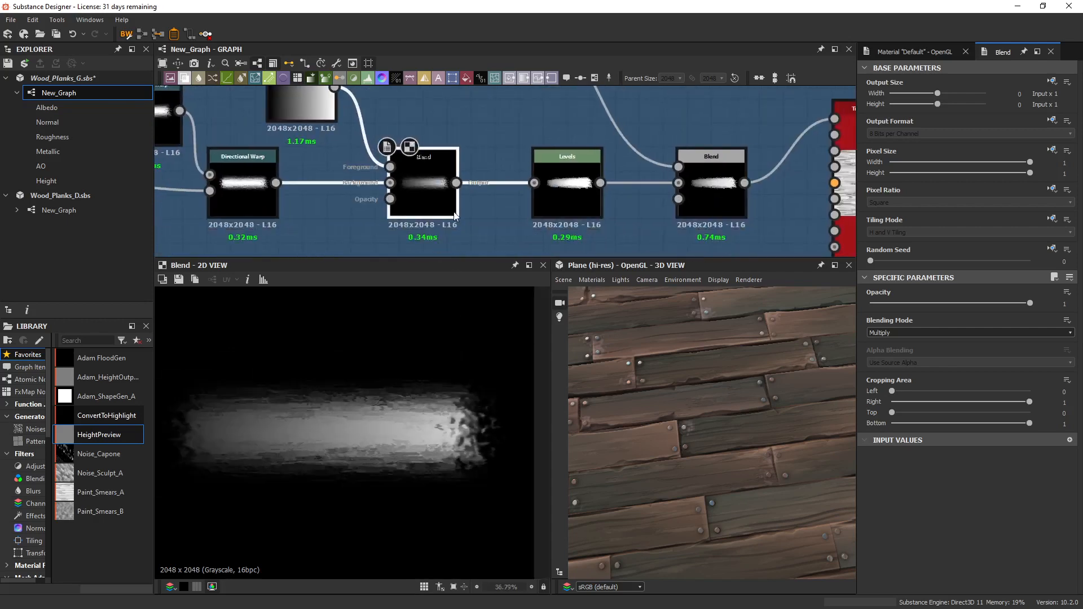
# Display the Levels output after the gradient Blend and examine the stroke's contrast and histogram settings.
pyautogui.click(574, 190)
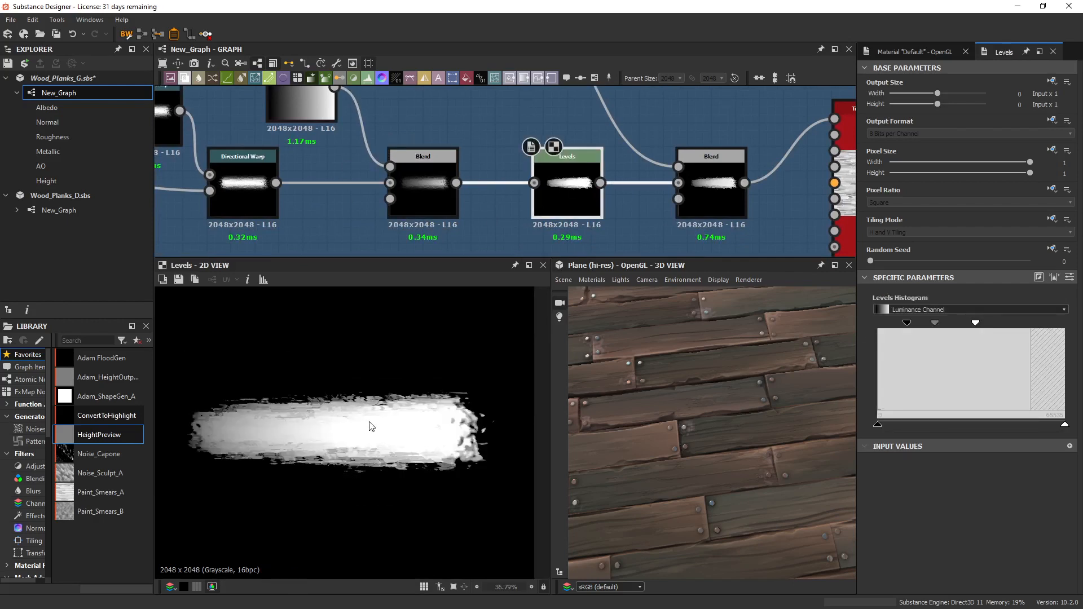
pyautogui.scroll(-3, 197, 188)
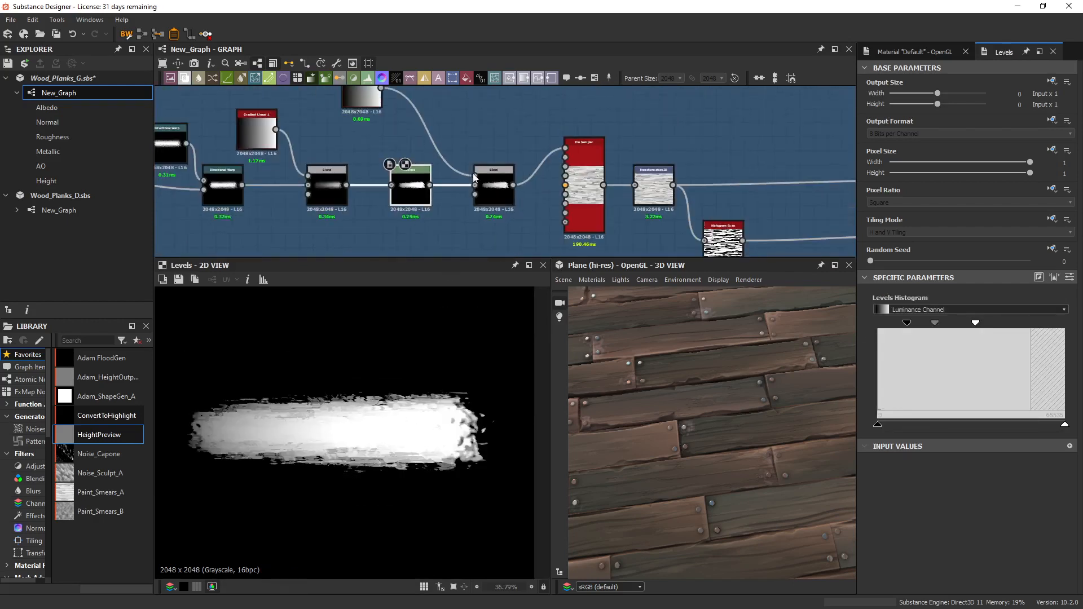
# Display the Blend that multiplies the levelled stroke with the second linear gradient, and trace its place in the DirectionalBrushy chain.
pyautogui.doubleClick(496, 190)
pyautogui.moveTo(476, 184); pyautogui.dragTo(732, 208, button='middle')
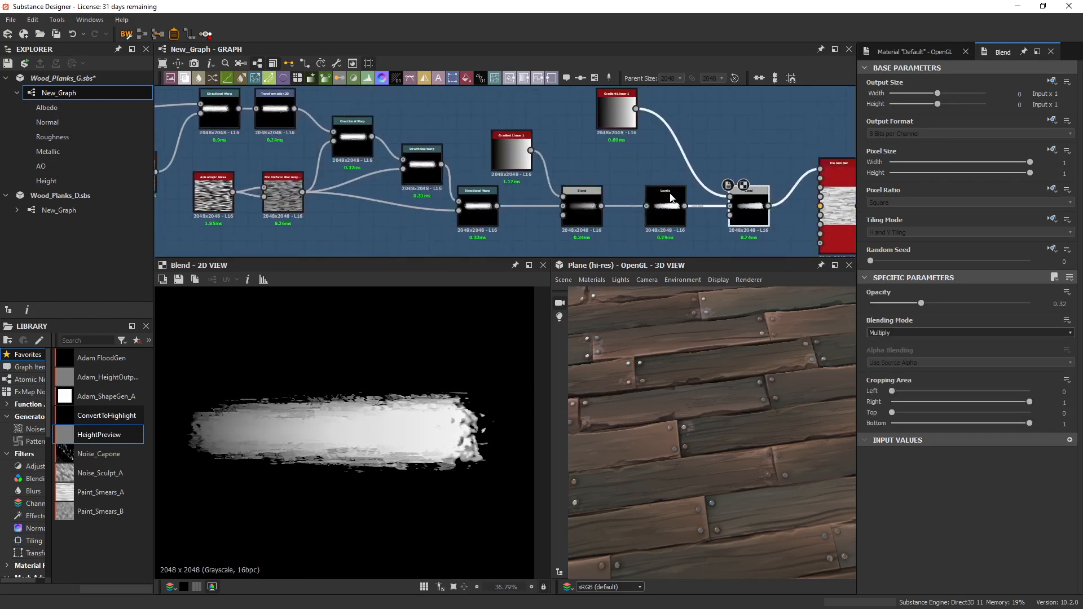
pyautogui.scroll(-2, 661, 188)
pyautogui.moveTo(464, 179); pyautogui.dragTo(534, 195, button='middle')
pyautogui.moveTo(596, 175); pyautogui.dragTo(630, 178, button='middle')
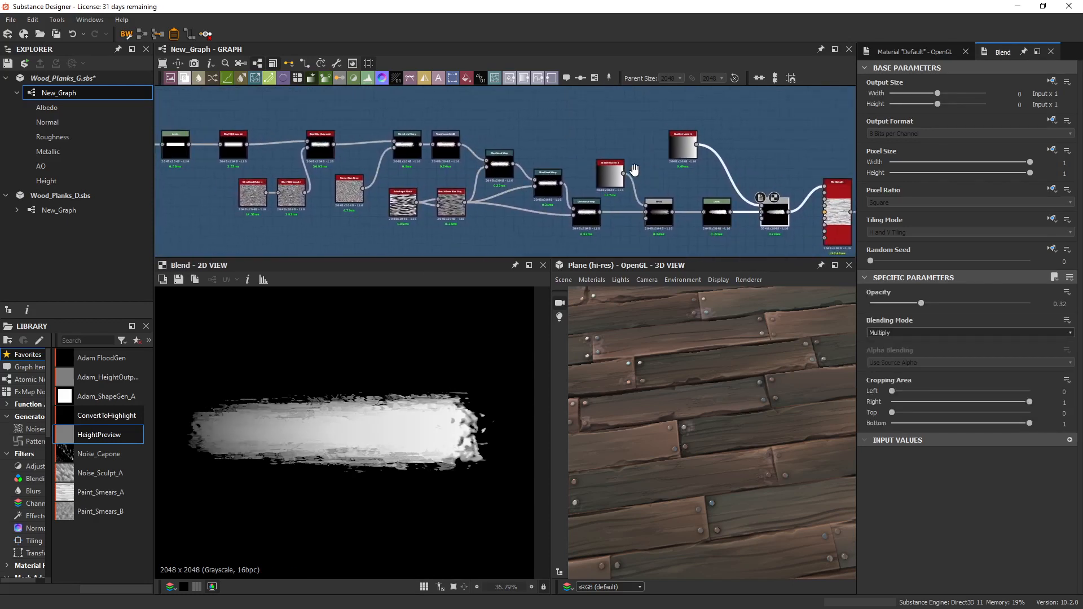
pyautogui.scroll(-1, 630, 178)
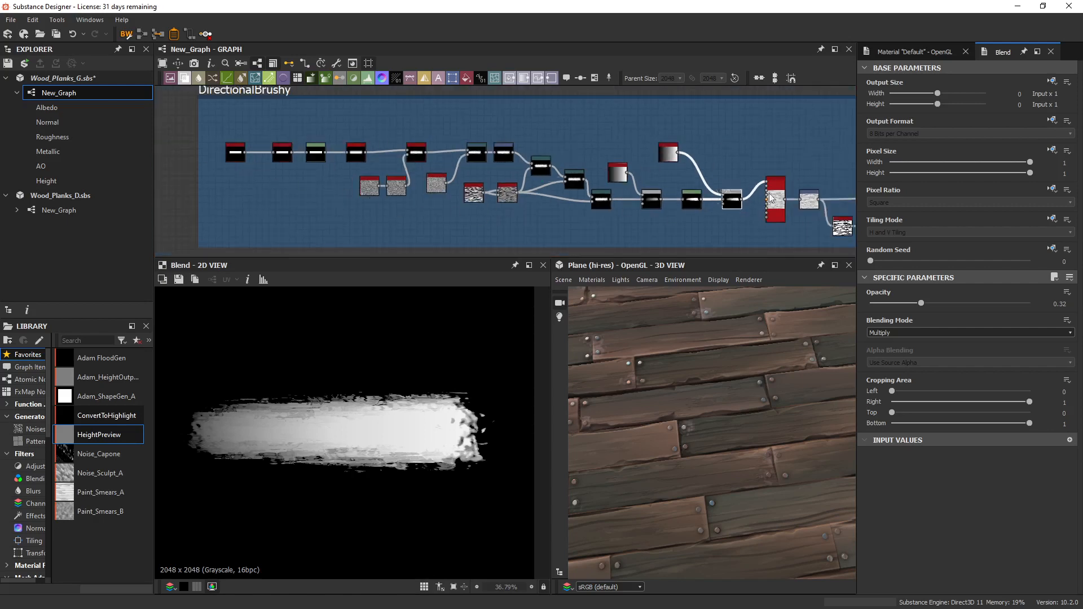
pyautogui.scroll(1, 667, 218)
pyautogui.moveTo(756, 210); pyautogui.dragTo(614, 219, button='middle')
pyautogui.scroll(2, 613, 219)
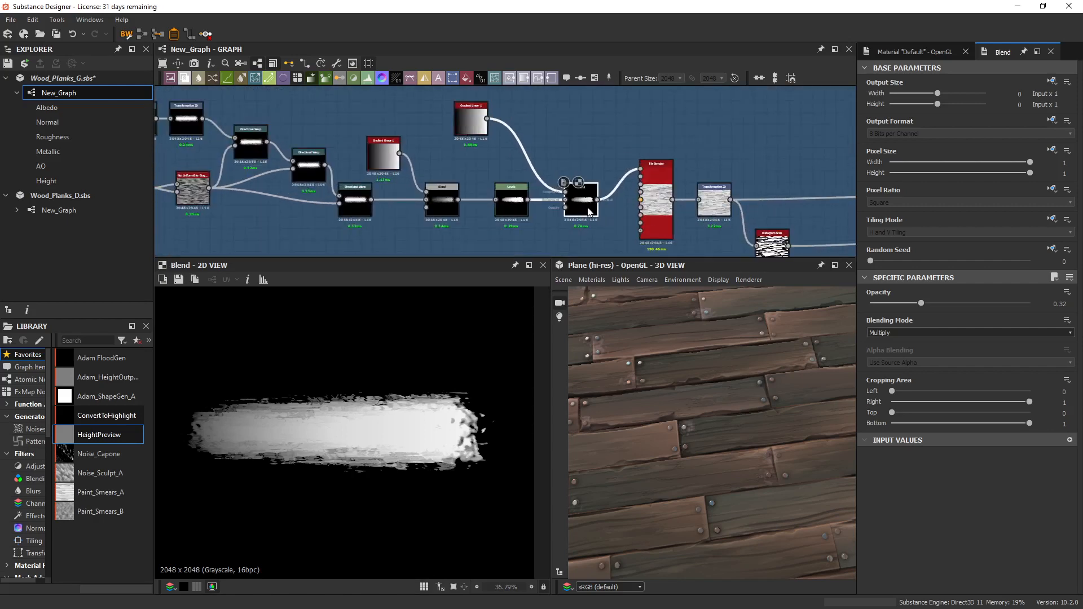
pyautogui.moveTo(567, 222); pyautogui.dragTo(541, 194, button='middle')
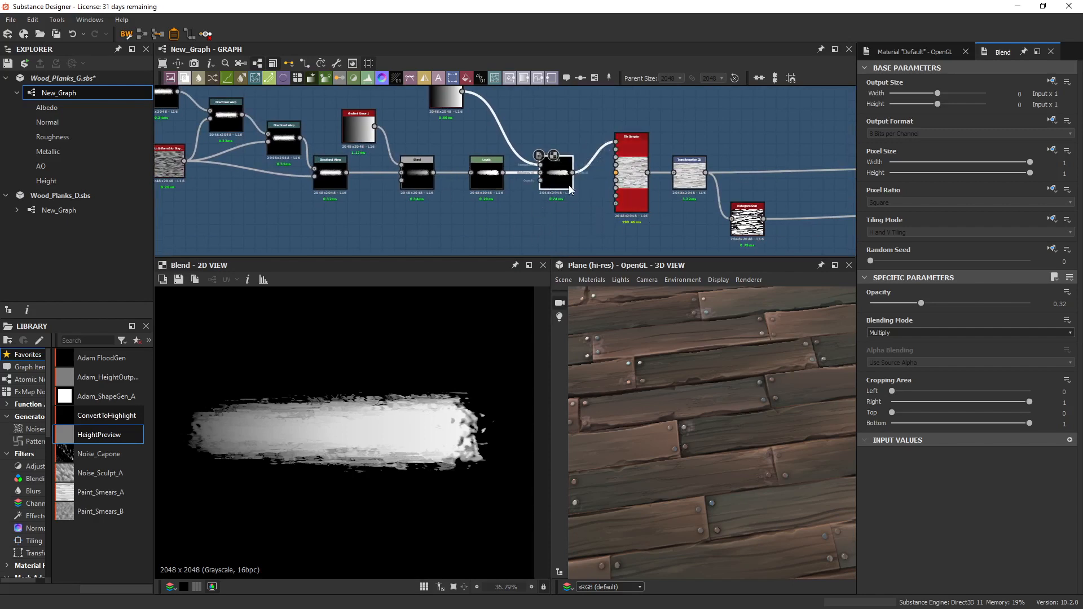
pyautogui.scroll(4, 558, 171)
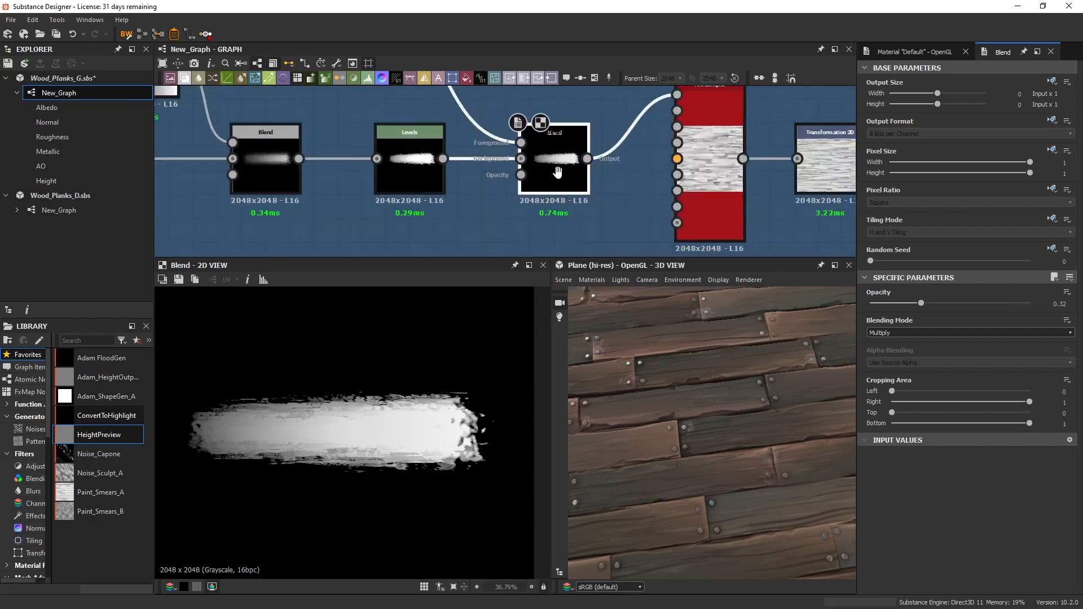
# Display the Tile Sampler fed by the finished stroke, and examine the tiled strokes along with its pattern and size parameters.
pyautogui.moveTo(708, 107); pyautogui.dragTo(634, 123, button='middle')
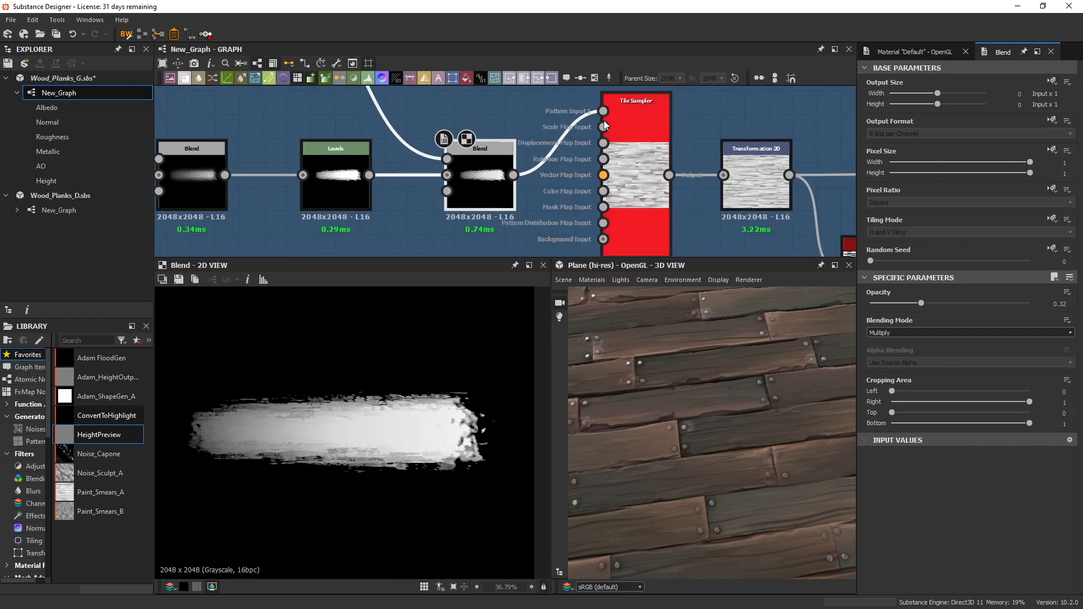
pyautogui.doubleClick(656, 190)
pyautogui.scroll(-2, 425, 321)
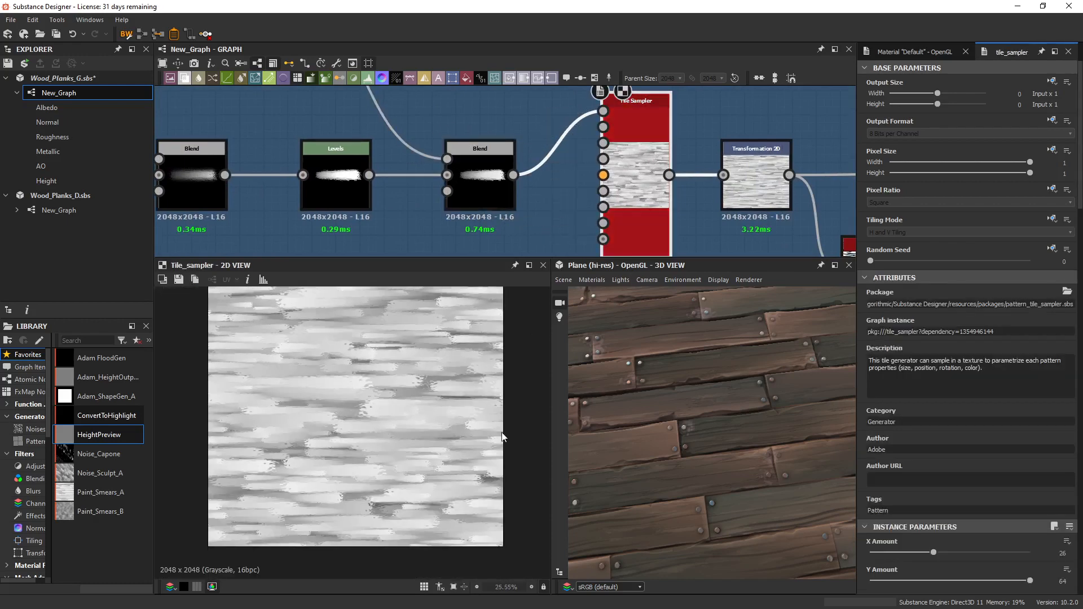
pyautogui.scroll(2, 378, 402)
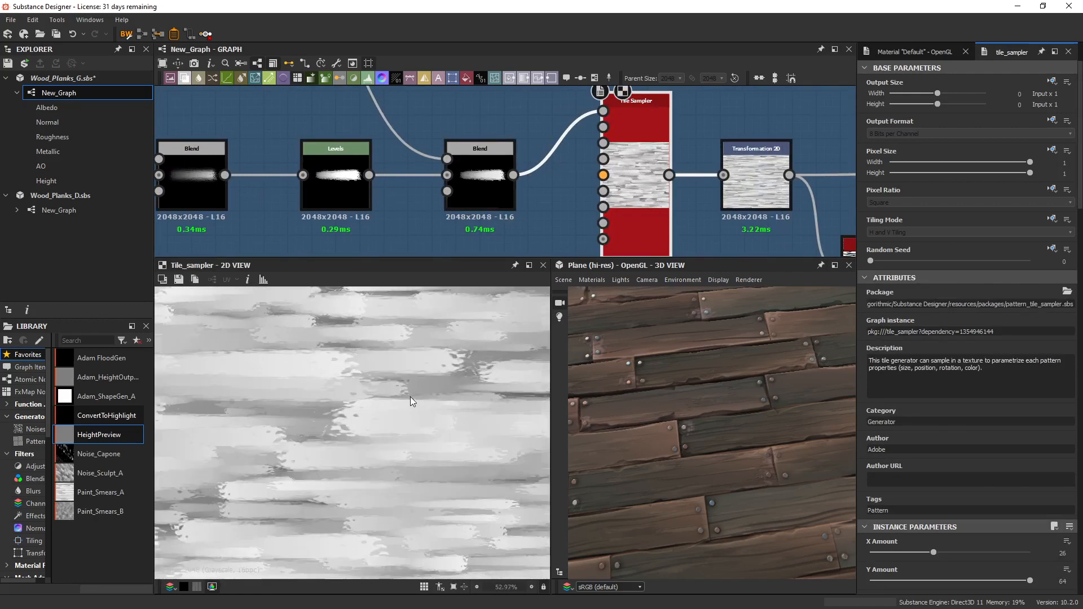
pyautogui.scroll(-5, 974, 490)
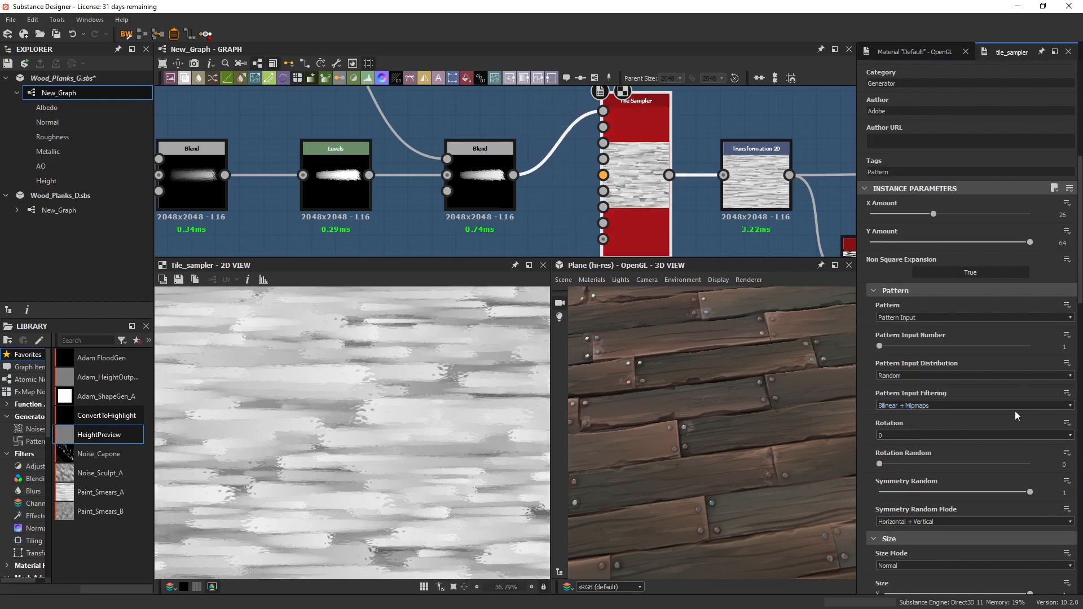
pyautogui.scroll(-1, 1010, 415)
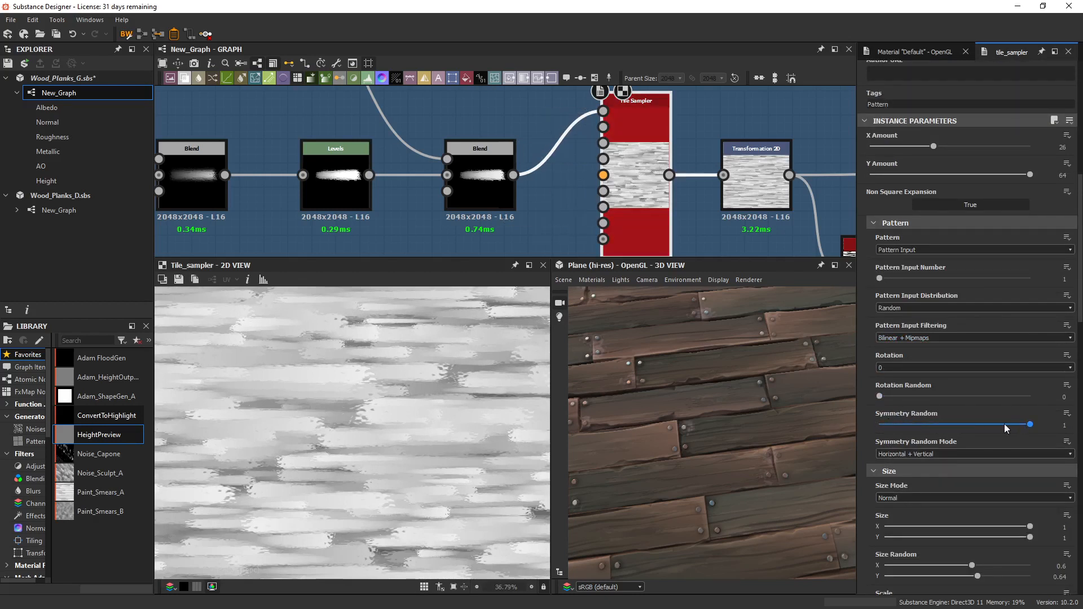
# Try the Tile Sampler's Symmetry Random at 0, compare the stroke directions, and restore the value to 1.
pyautogui.click(969, 425)
pyautogui.scroll(-2, 459, 419)
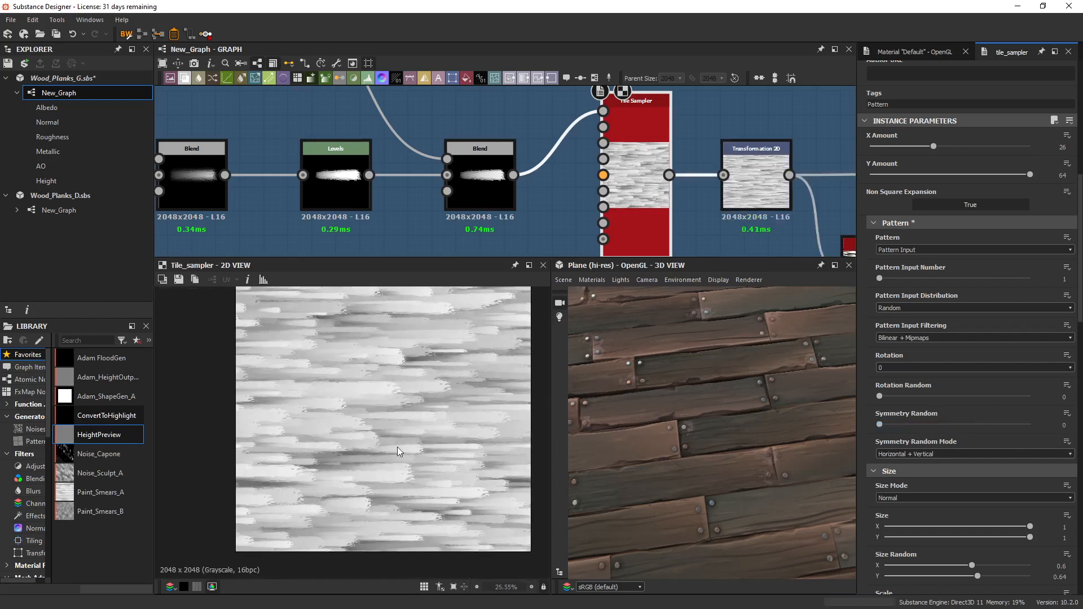
pyautogui.scroll(2, 397, 446)
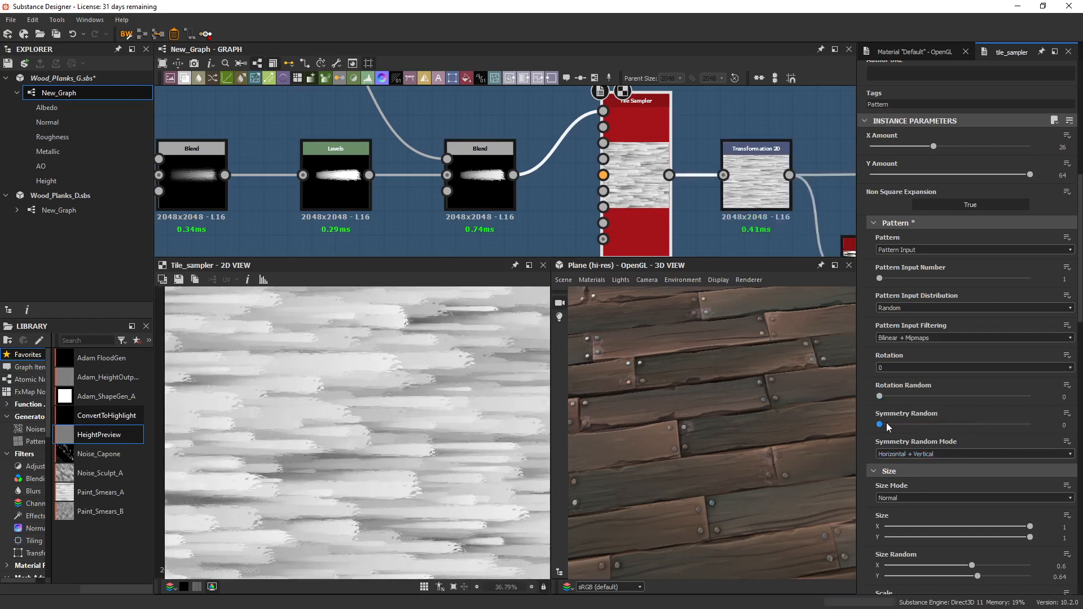
pyautogui.moveTo(880, 424); pyautogui.dragTo(1031, 424)
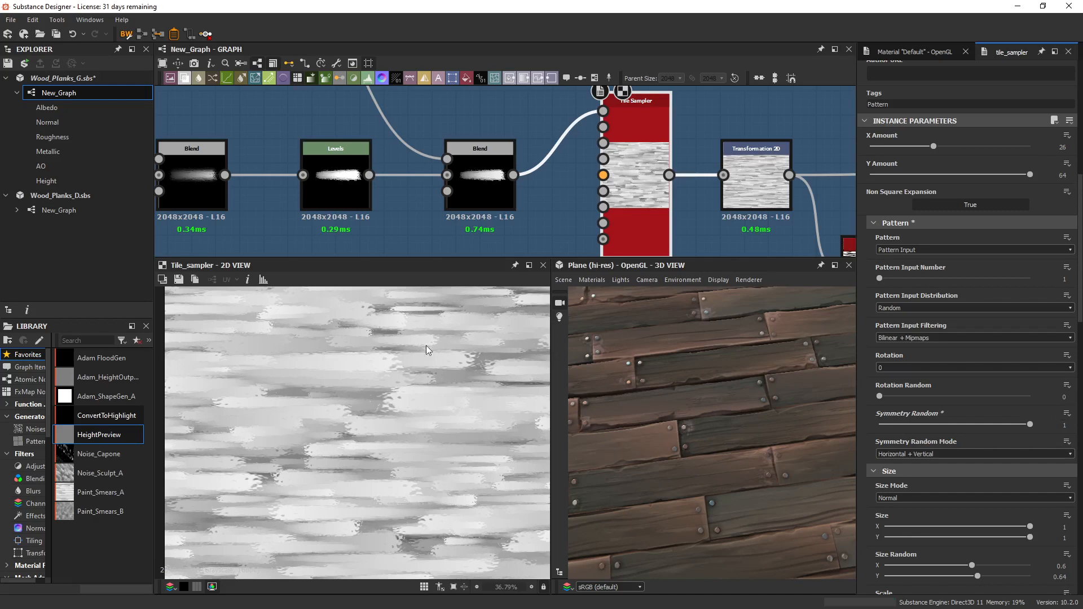
pyautogui.moveTo(431, 387); pyautogui.dragTo(347, 434, button='middle')
pyautogui.scroll(-3, 394, 397)
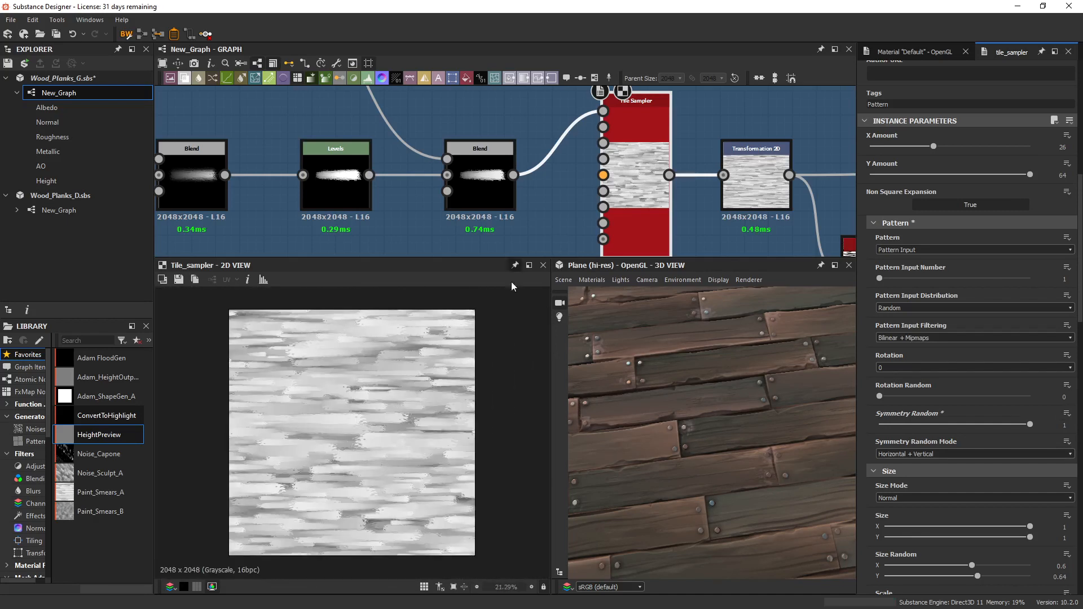
# Display the Transformation 2D after the Tile Sampler, and examine how it squashes and repeats the tiled strokes.
pyautogui.moveTo(529, 193); pyautogui.dragTo(429, 174, button='middle')
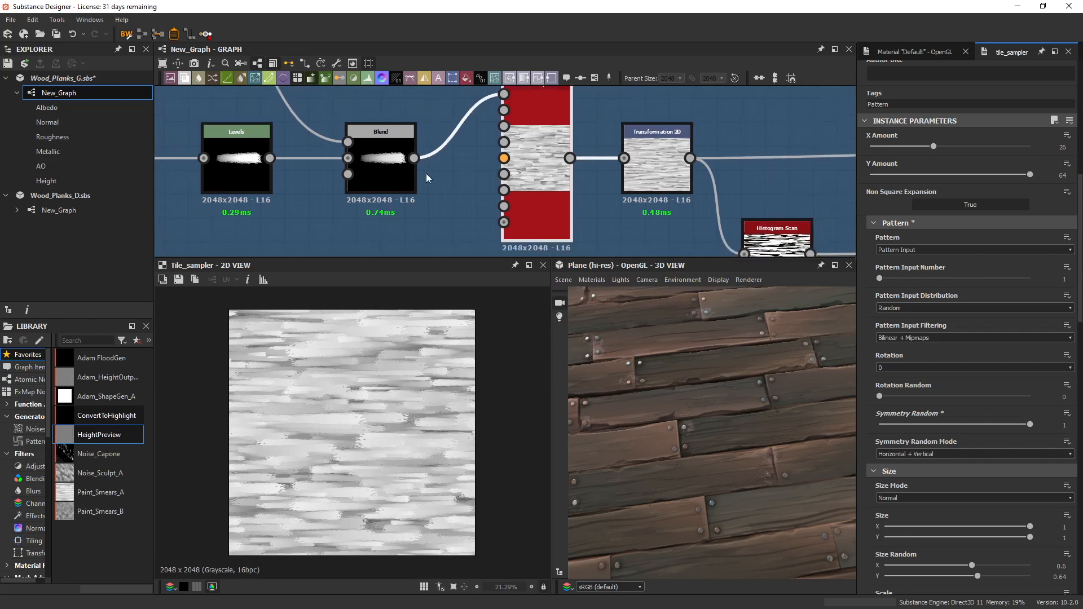
pyautogui.scroll(-4, 429, 173)
pyautogui.scroll(3, 576, 178)
pyautogui.click(491, 162)
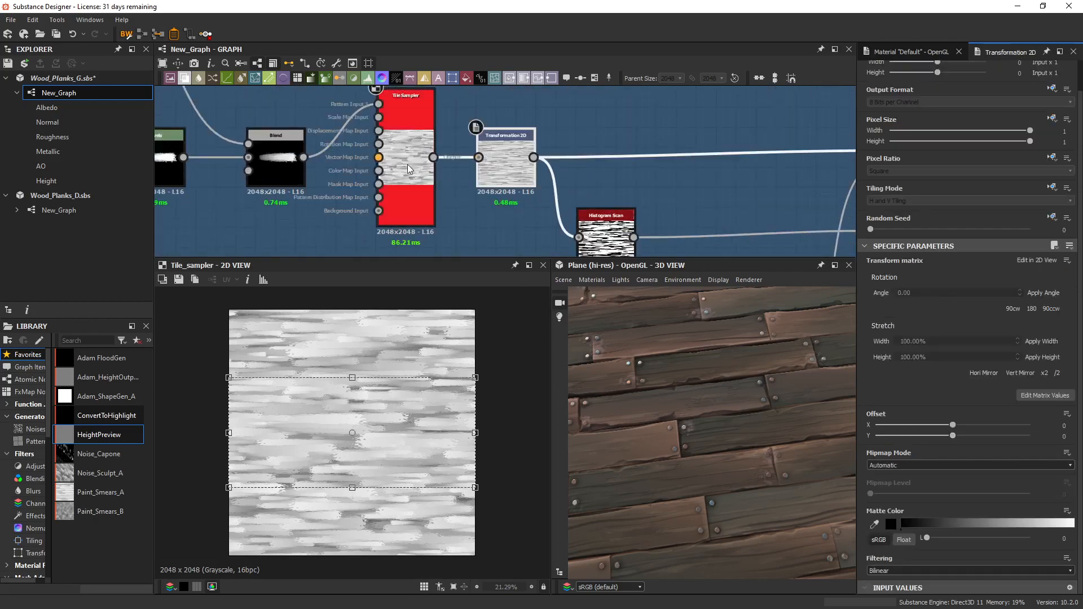
pyautogui.doubleClick(499, 164)
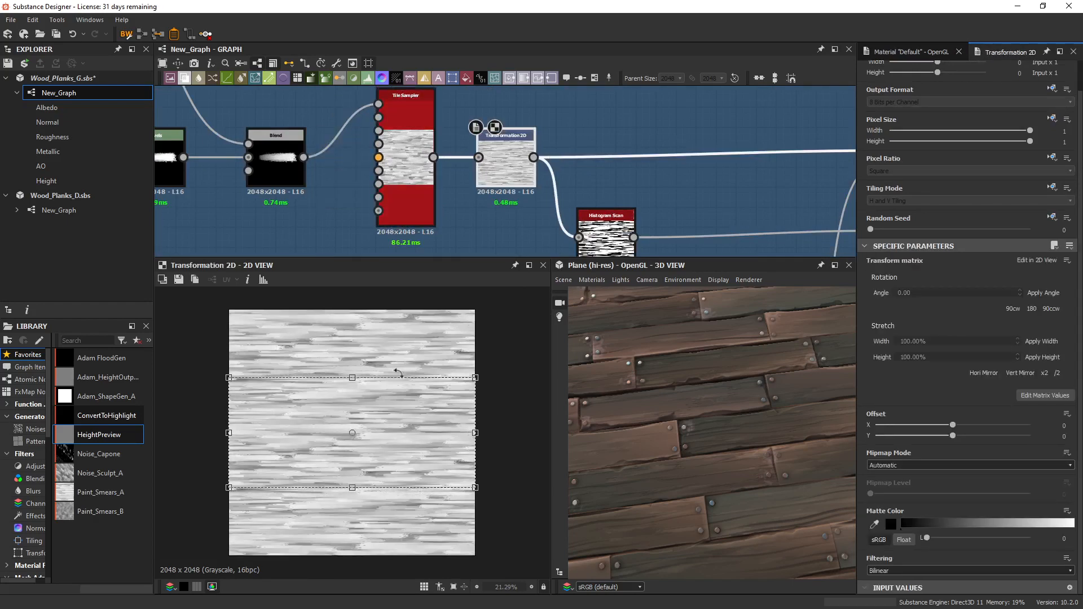
pyautogui.scroll(4, 361, 412)
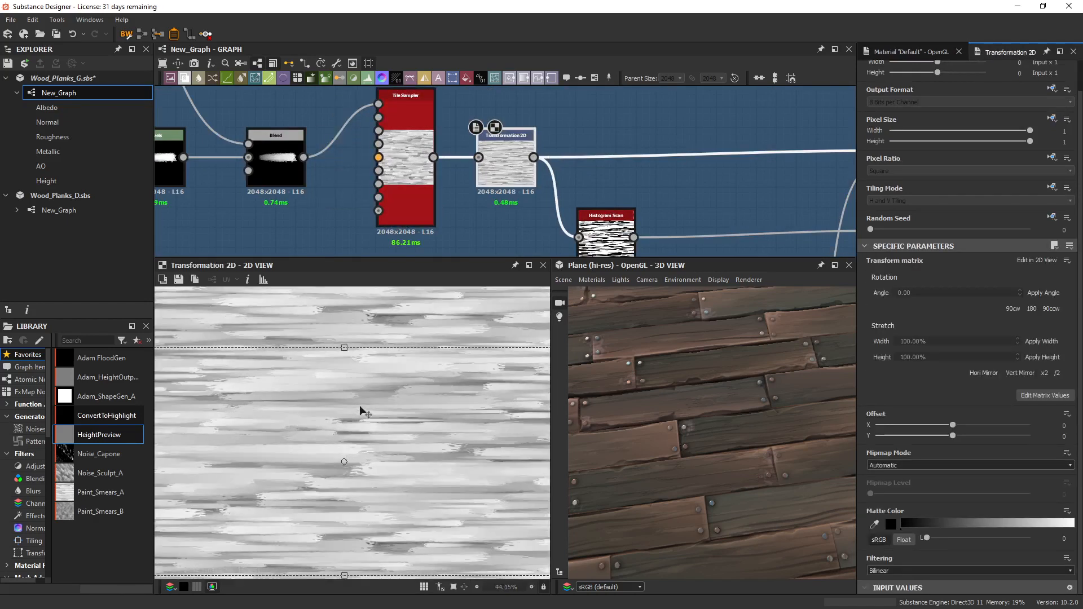
pyautogui.scroll(-3, 369, 434)
# Display the Directional Warp that offsets the tiled strokes per plank, and inspect the Distance map driving its intensity.
pyautogui.moveTo(645, 168); pyautogui.dragTo(446, 143, button='middle')
pyautogui.scroll(-4, 446, 147)
pyautogui.moveTo(583, 183); pyautogui.dragTo(472, 265, button='middle')
pyautogui.doubleClick(463, 251)
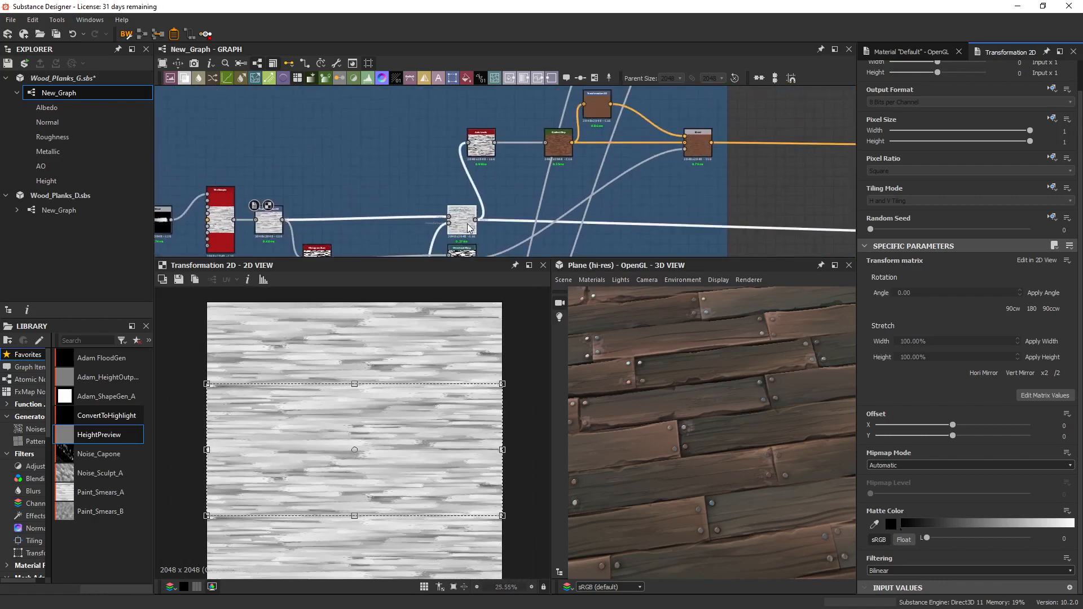
pyautogui.scroll(3, 367, 398)
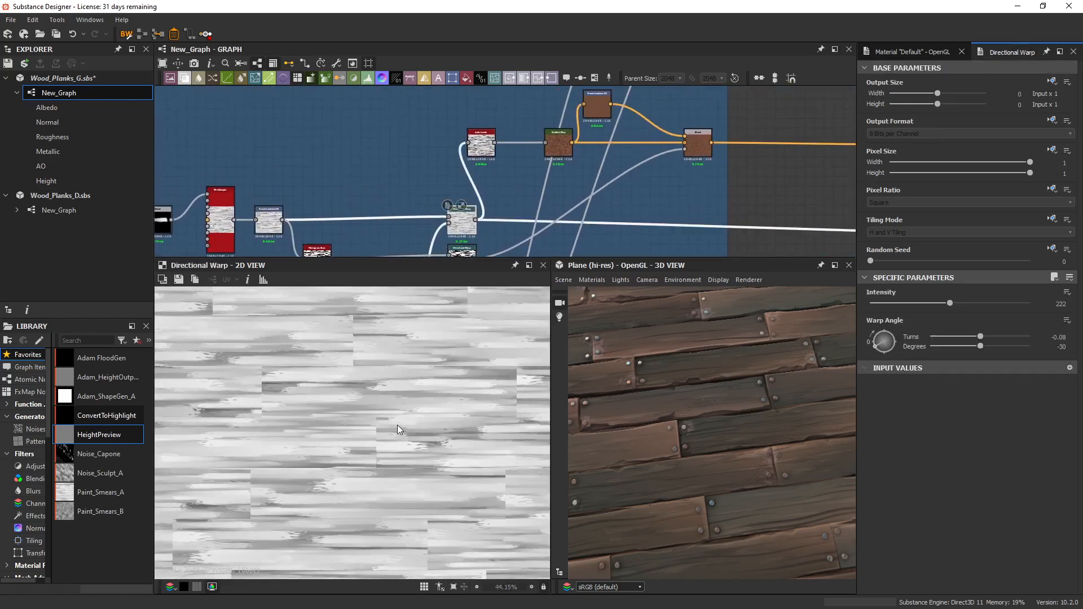
pyautogui.click(450, 221)
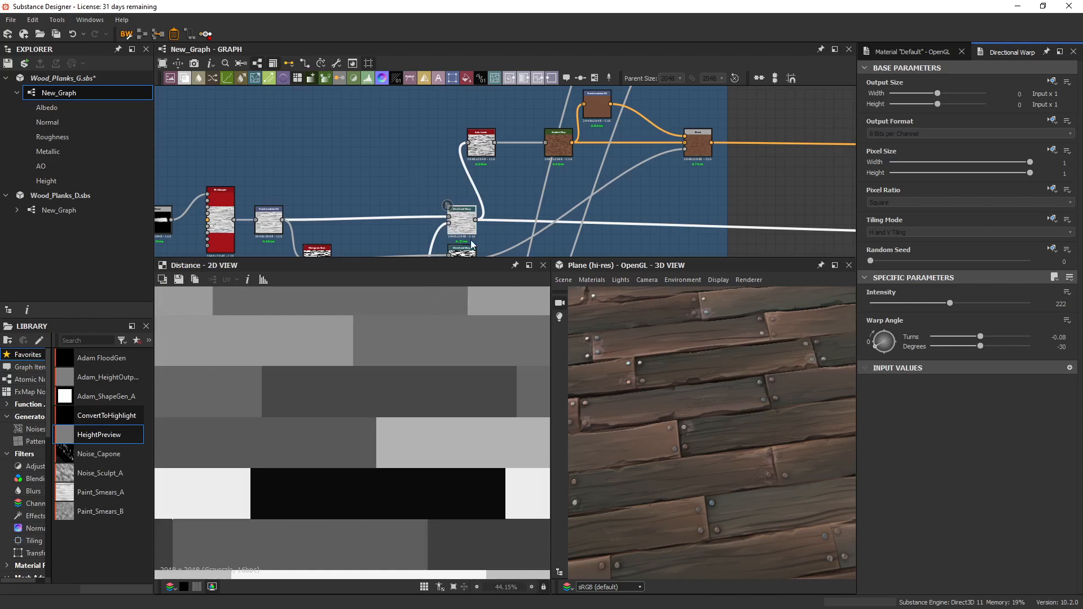
# Display the Auto Levels output of the warped strokes and the Gradient Map that colours it, and check the gradient.
pyautogui.doubleClick(480, 150)
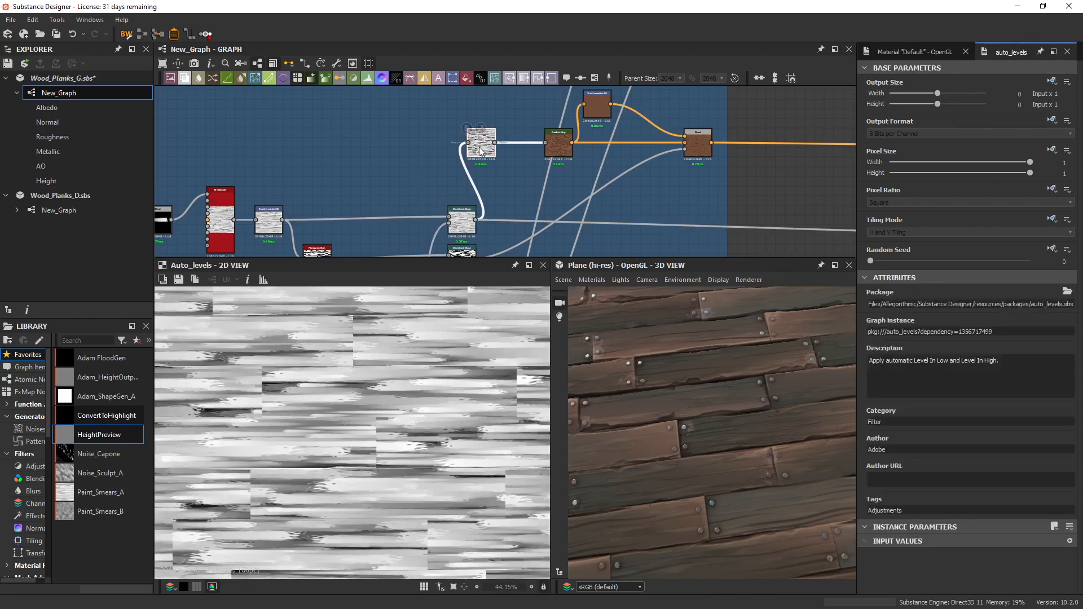
pyautogui.moveTo(481, 178); pyautogui.dragTo(370, 215, button='middle')
pyautogui.scroll(3, 434, 191)
pyautogui.doubleClick(469, 179)
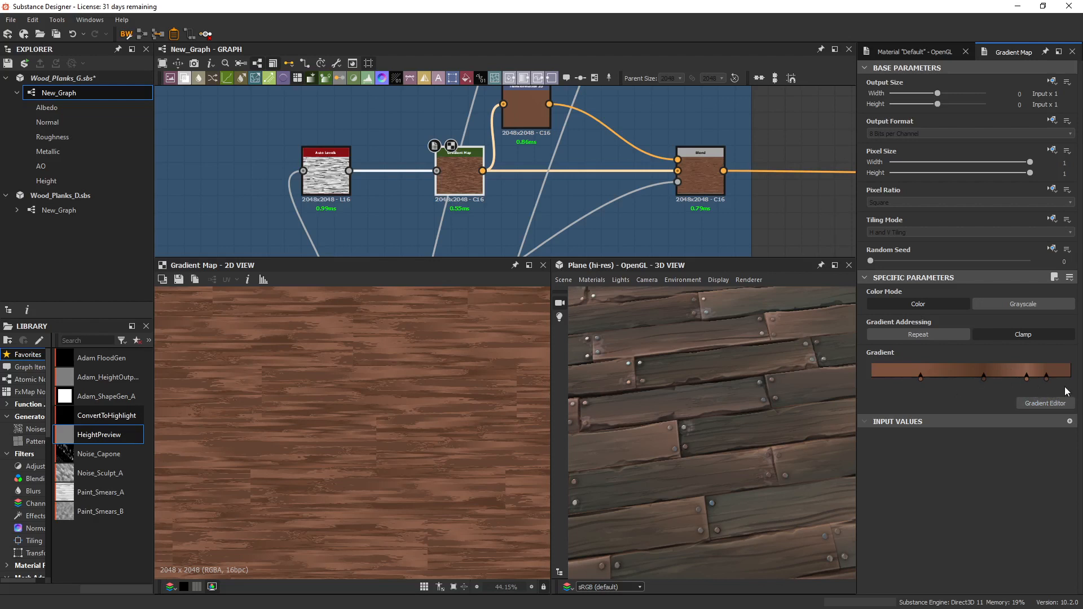
# Display the Transformation 2D that averages the brown colour, and the Blend combining it with the Gradient Map in Copy mode.
pyautogui.moveTo(529, 136); pyautogui.dragTo(467, 179, button='middle')
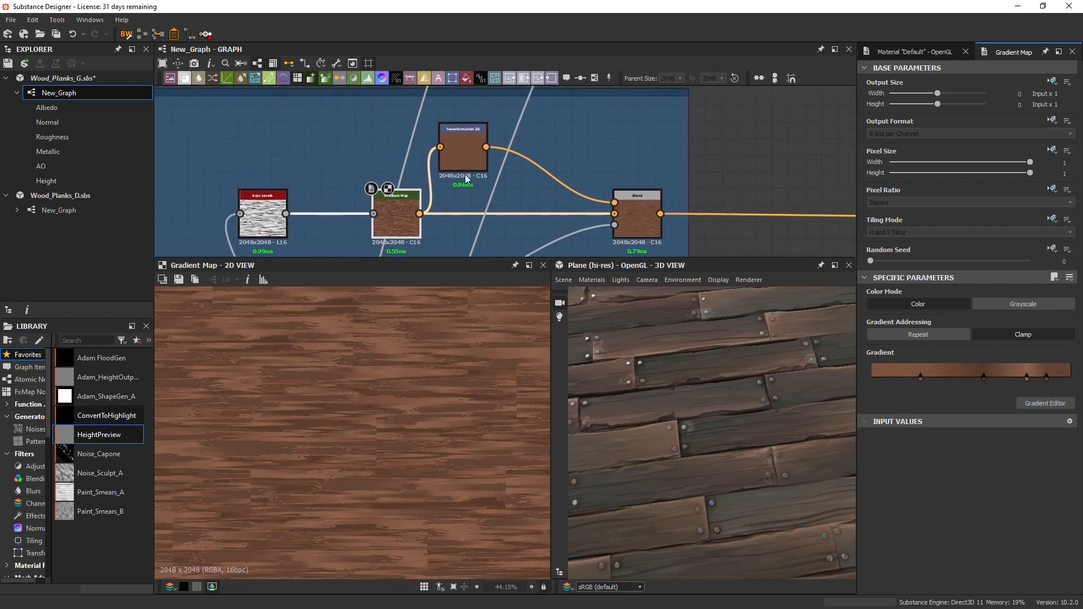
pyautogui.doubleClick(470, 151)
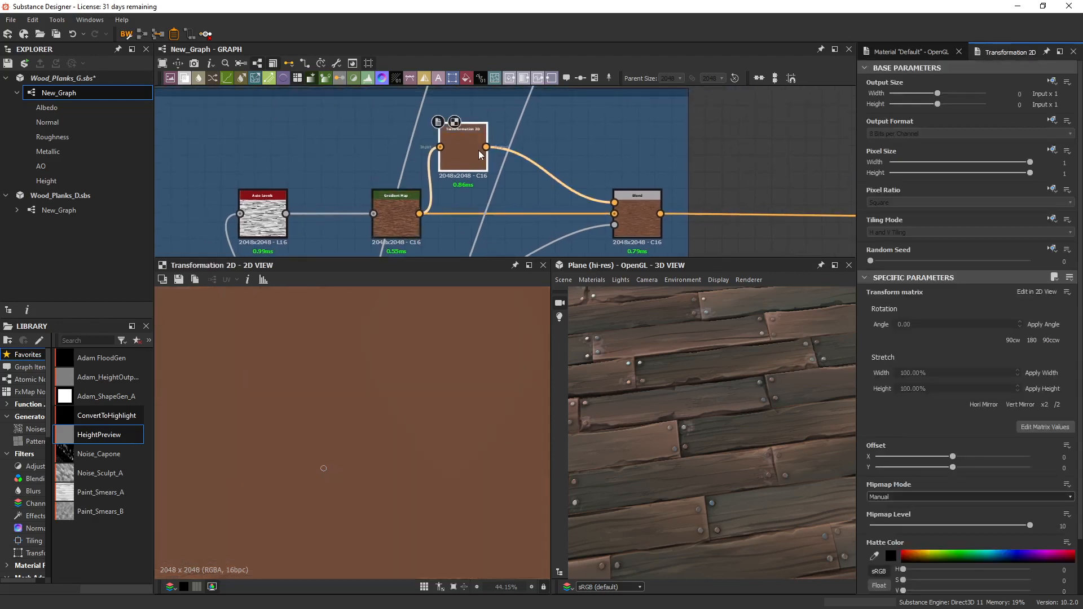
pyautogui.doubleClick(648, 211)
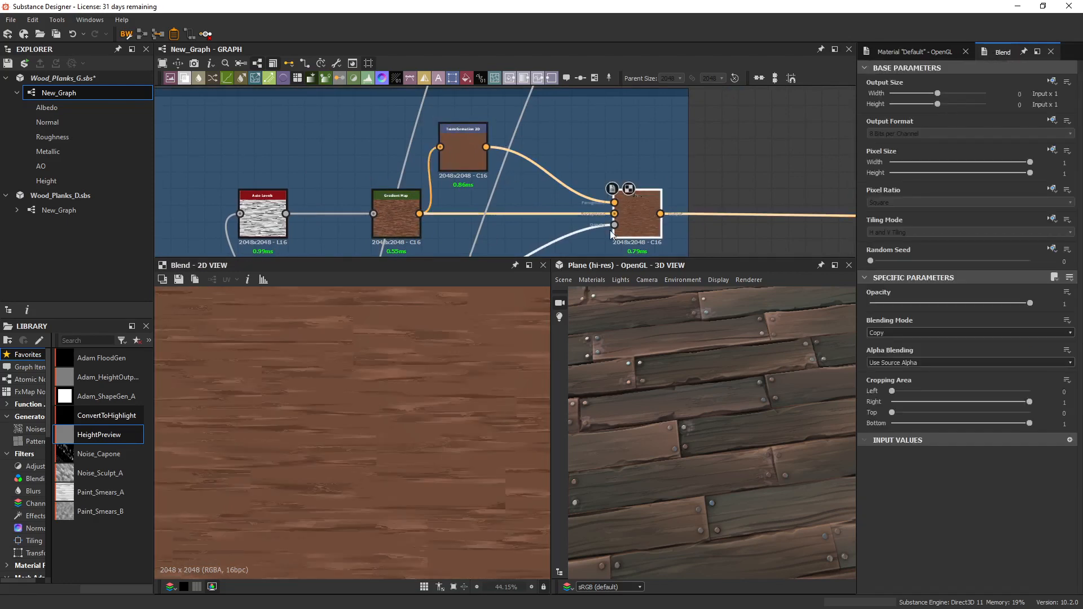
# Display the Histogram Scan of the tiled strokes, and compare it with the Tile Sampler and Transformation 2D outputs.
pyautogui.moveTo(589, 247); pyautogui.dragTo(628, 141, button='middle')
pyautogui.scroll(-1, 628, 141)
pyautogui.scroll(-3, 629, 146)
pyautogui.scroll(5, 456, 216)
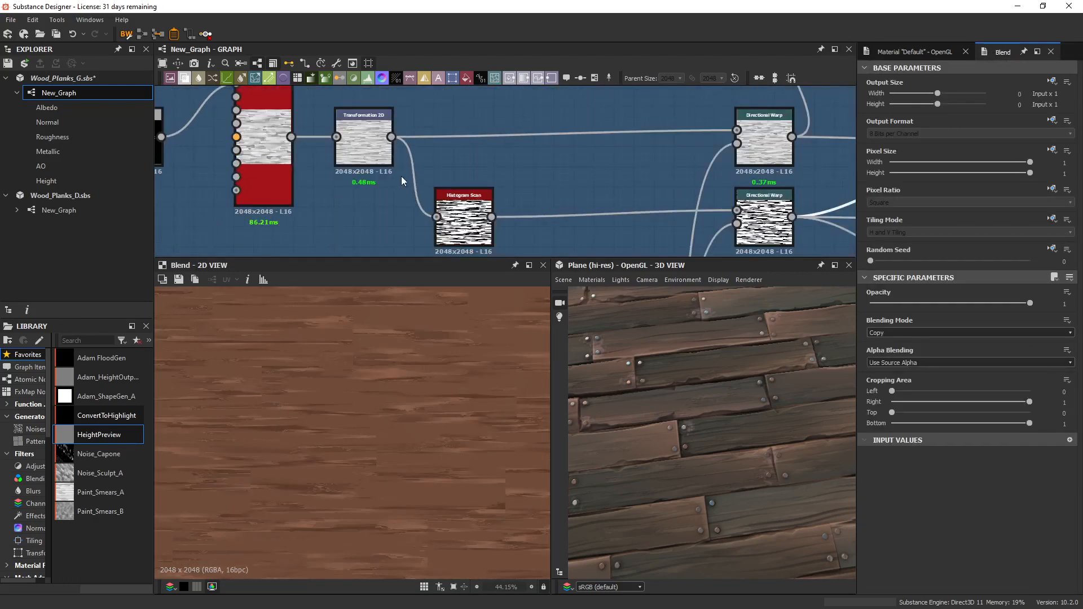
pyautogui.doubleClick(458, 221)
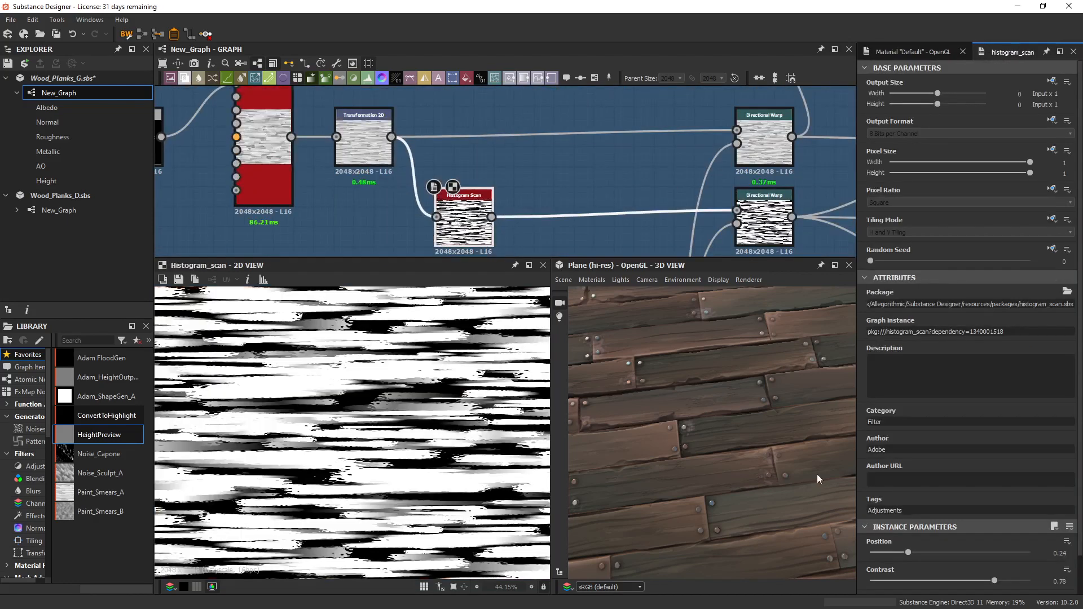
pyautogui.doubleClick(364, 141)
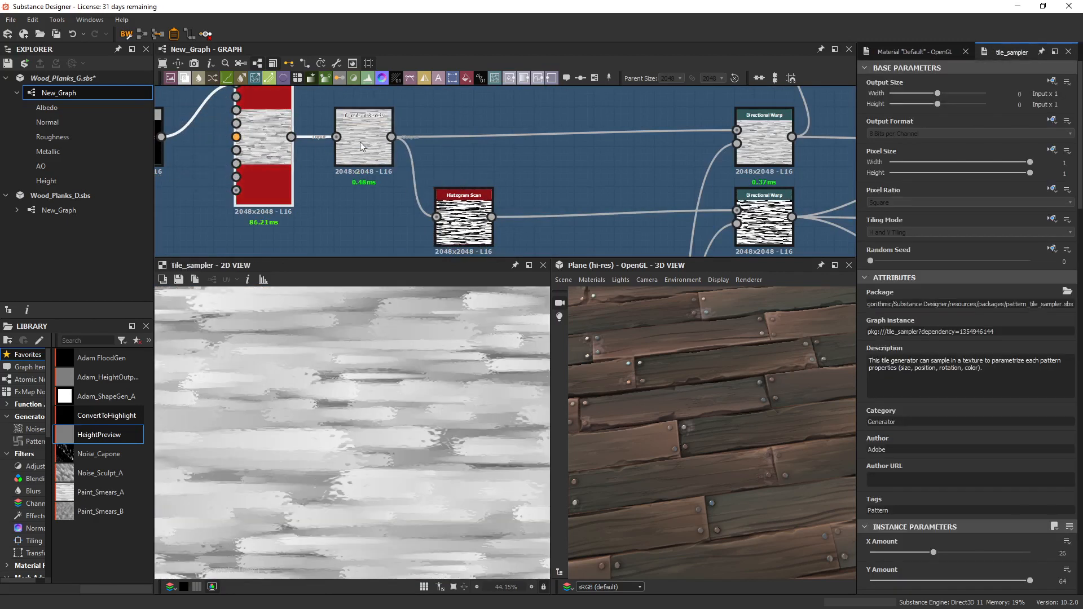
# Follow the Histogram Scan into its Directional Warp, and check the warped mask's plank offsets, intensity and warp angle.
pyautogui.moveTo(506, 210); pyautogui.dragTo(374, 209, button='middle')
pyautogui.doubleClick(333, 203)
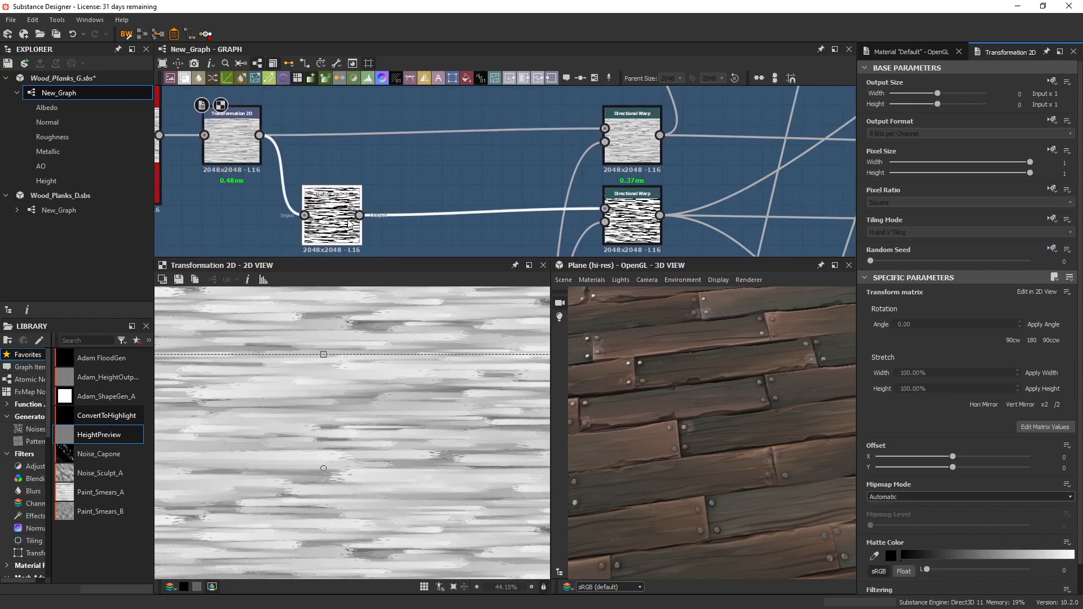
pyautogui.moveTo(680, 200); pyautogui.dragTo(561, 198, button='middle')
pyautogui.doubleClick(526, 220)
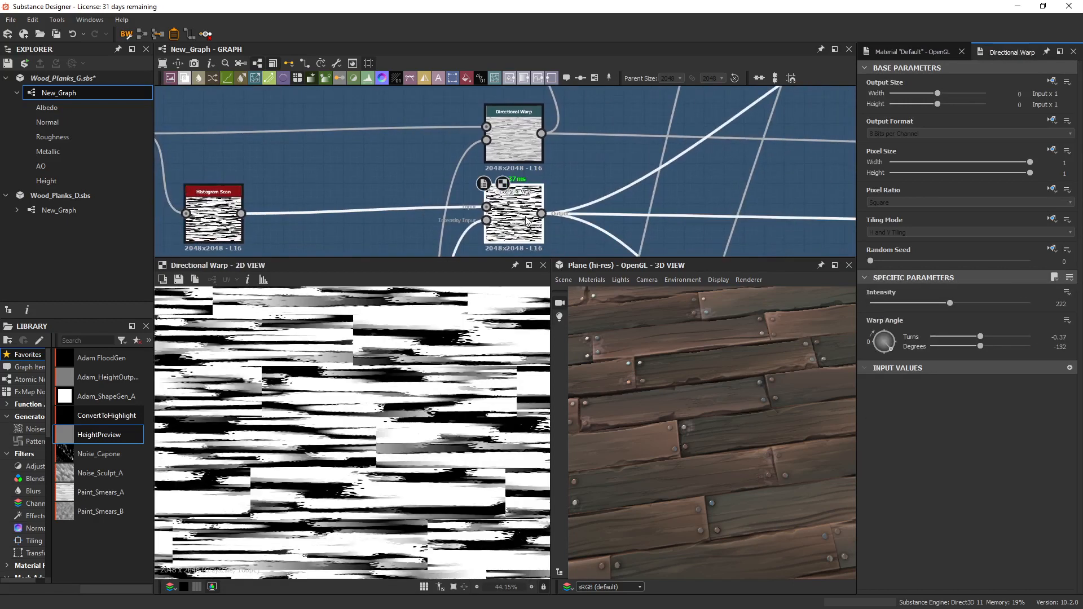
# Trace the warped stroke mask to the colour Blend's opacity input, and examine the blended wood colour with its foreground and background sources.
pyautogui.scroll(-3, 383, 362)
pyautogui.moveTo(597, 185); pyautogui.dragTo(445, 228, button='middle')
pyautogui.scroll(-5, 444, 228)
pyautogui.scroll(1, 534, 193)
pyautogui.scroll(2, 535, 196)
pyautogui.doubleClick(668, 117)
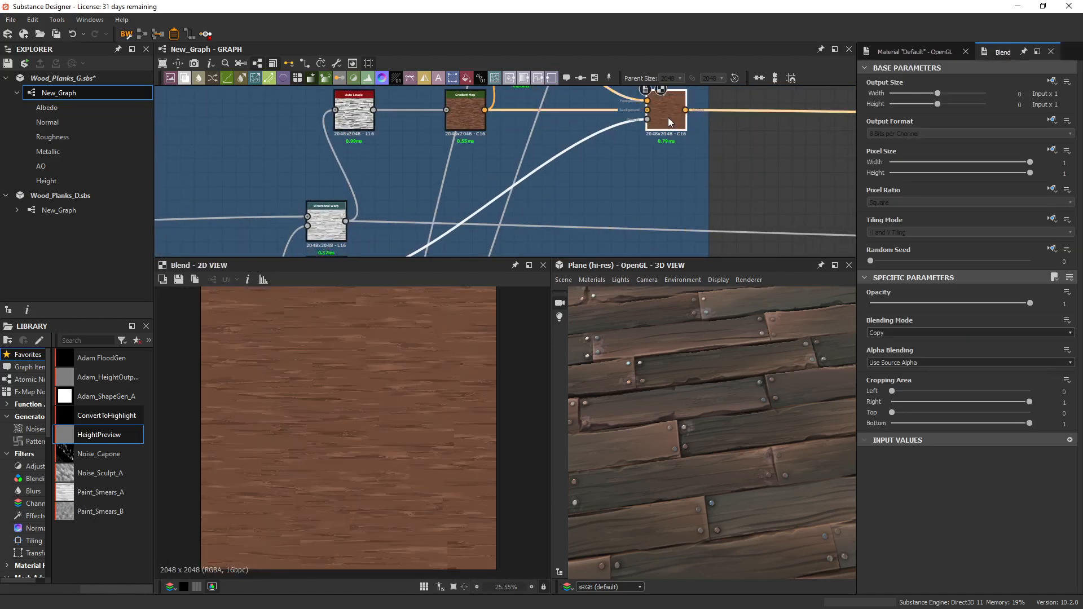
pyautogui.moveTo(638, 168); pyautogui.dragTo(719, 239, button='middle')
pyautogui.scroll(2, 709, 206)
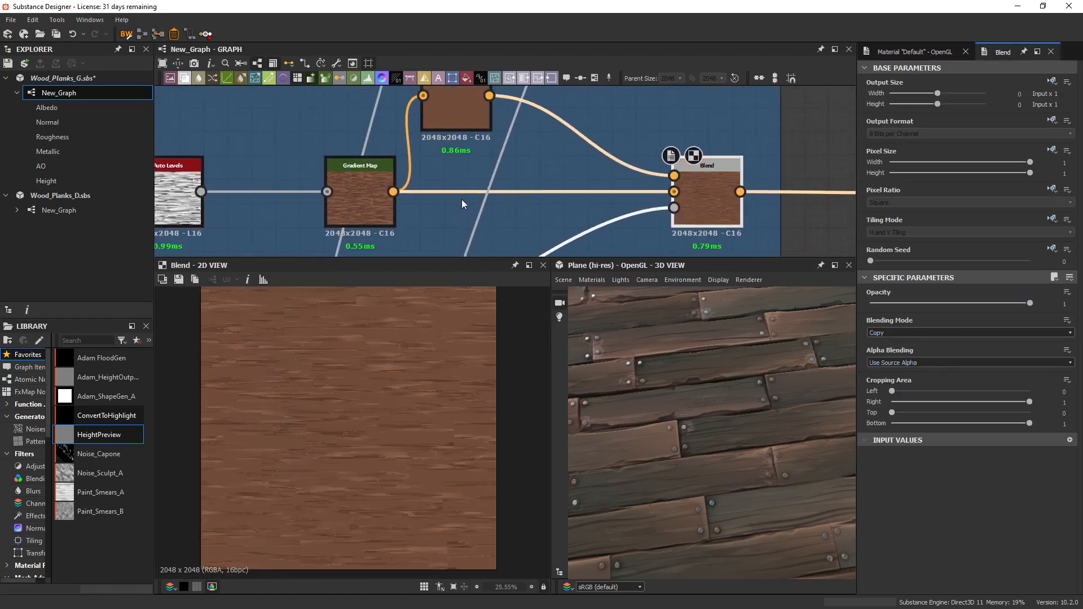
pyautogui.moveTo(383, 169); pyautogui.dragTo(388, 207, button='middle')
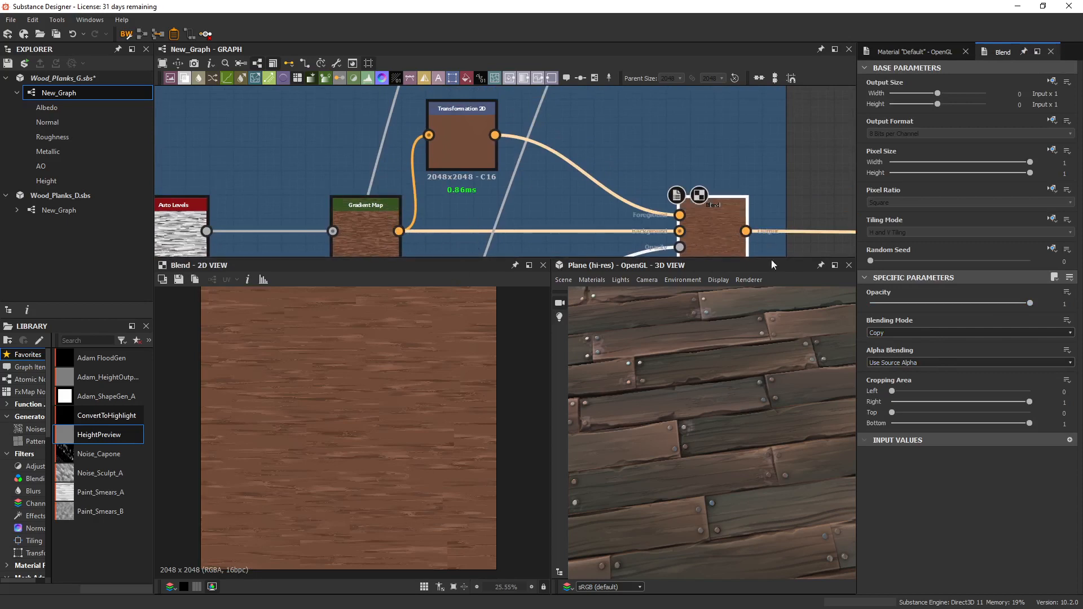
# Drop the wood colour Blend's opacity to 0 for comparison, and restore it to 1.
pyautogui.moveTo(927, 305); pyautogui.dragTo(805, 305)
pyautogui.scroll(2, 370, 358)
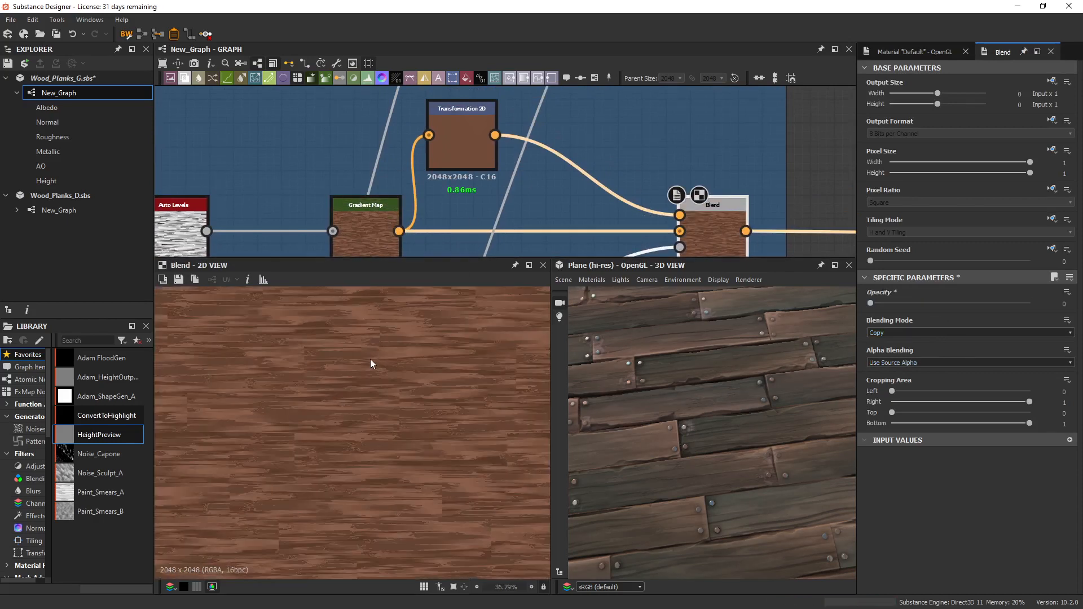
pyautogui.scroll(-2, 384, 379)
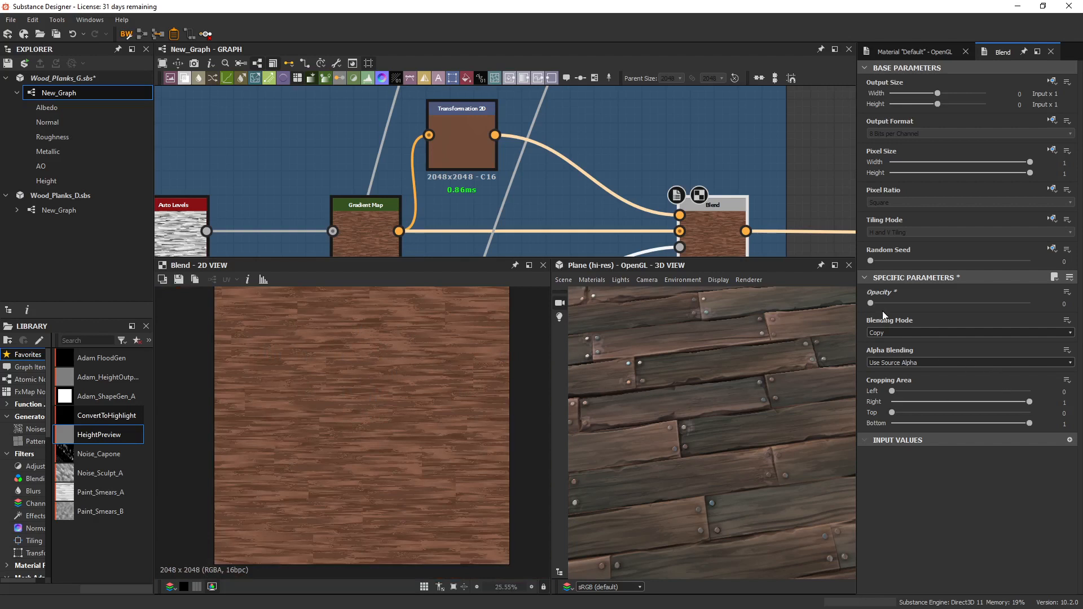
pyautogui.moveTo(882, 307); pyautogui.dragTo(1066, 315)
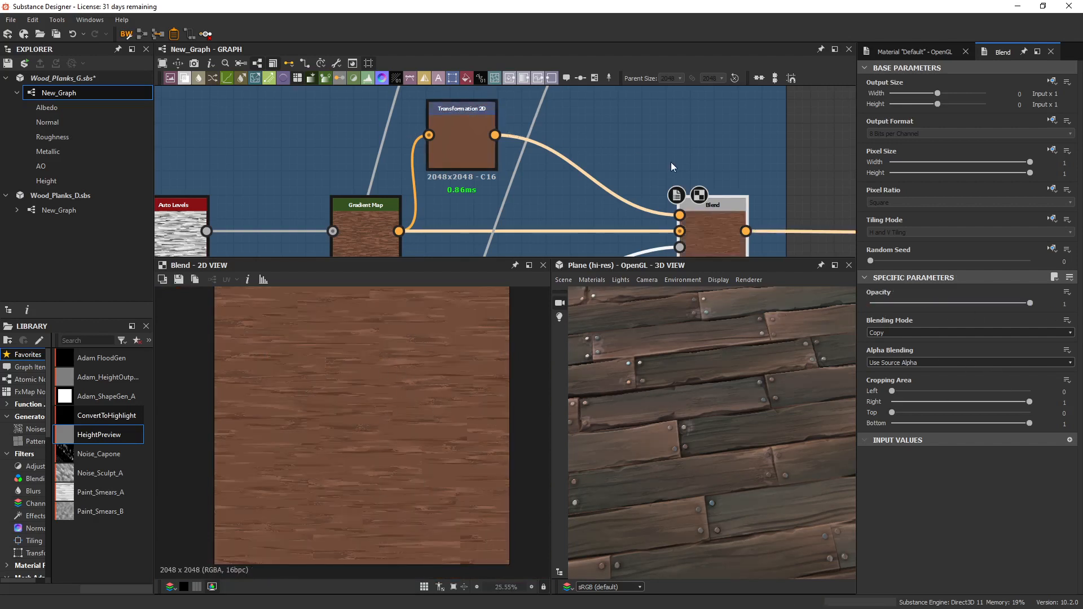
# Display the first Blend in the Albedo frame, and check its Uniform Color background, foreground input and opacity setting.
pyautogui.scroll(-6, 440, 164)
pyautogui.scroll(6, 615, 186)
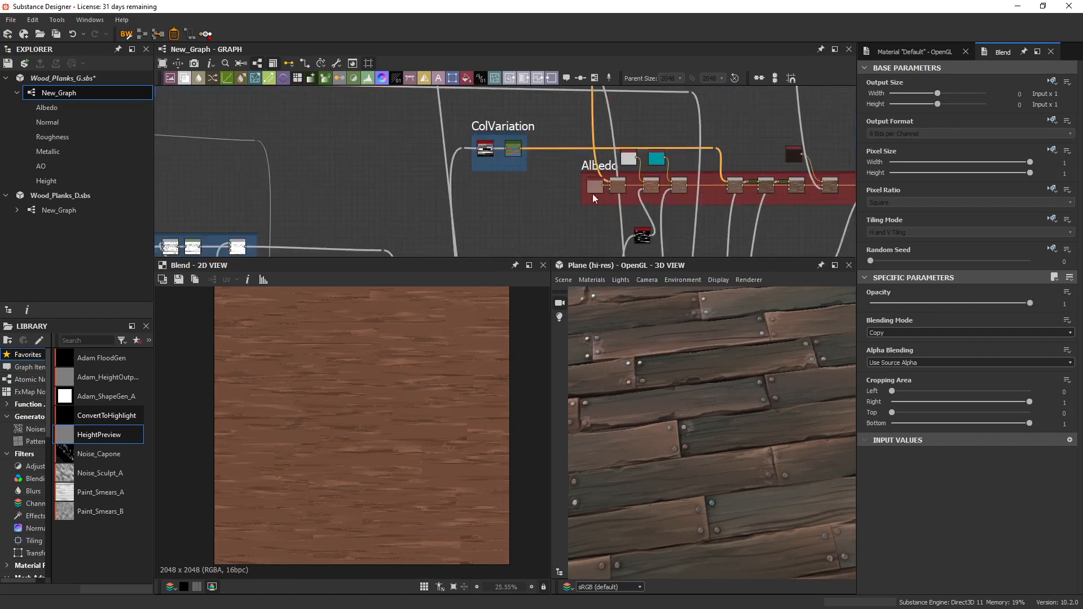
pyautogui.moveTo(509, 154); pyautogui.dragTo(342, 137)
pyautogui.moveTo(310, 138); pyautogui.dragTo(315, 172, button='middle')
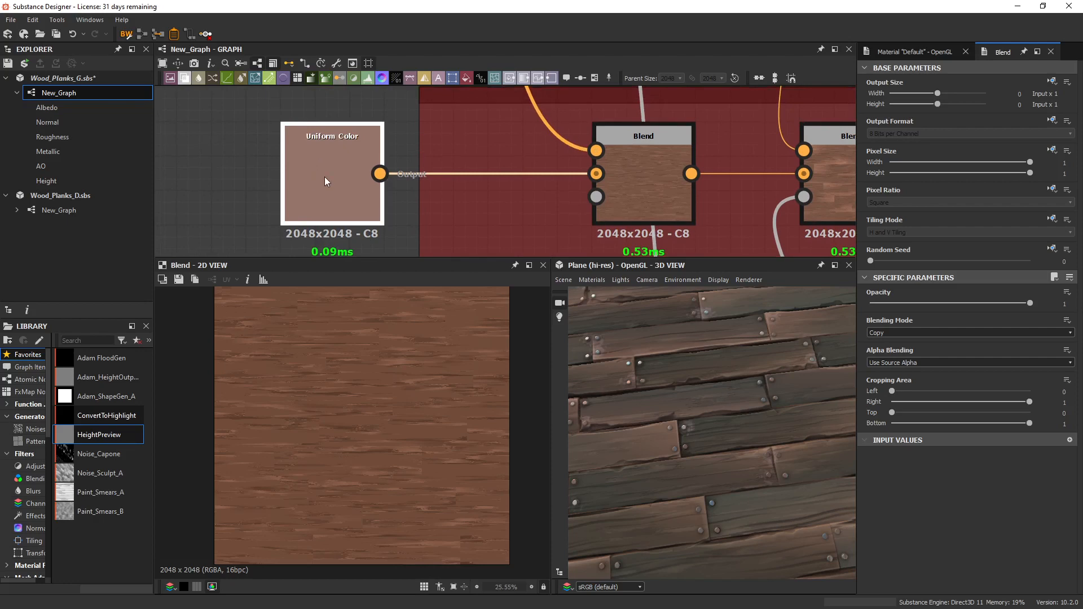
pyautogui.click(324, 178)
pyautogui.click(638, 181)
pyautogui.moveTo(645, 167); pyautogui.dragTo(650, 198, button='middle')
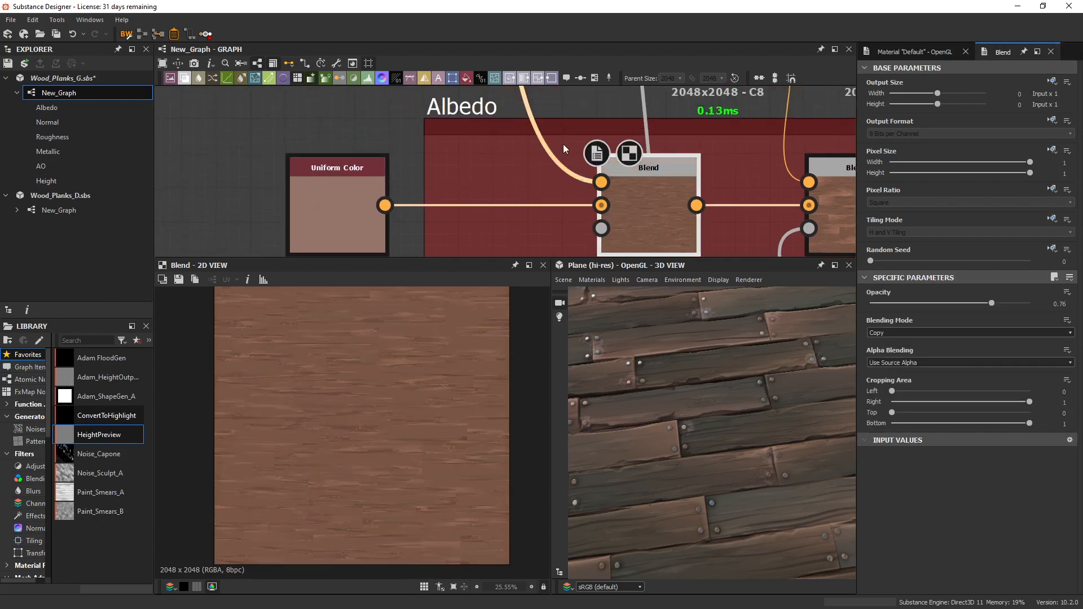
pyautogui.doubleClick(601, 183)
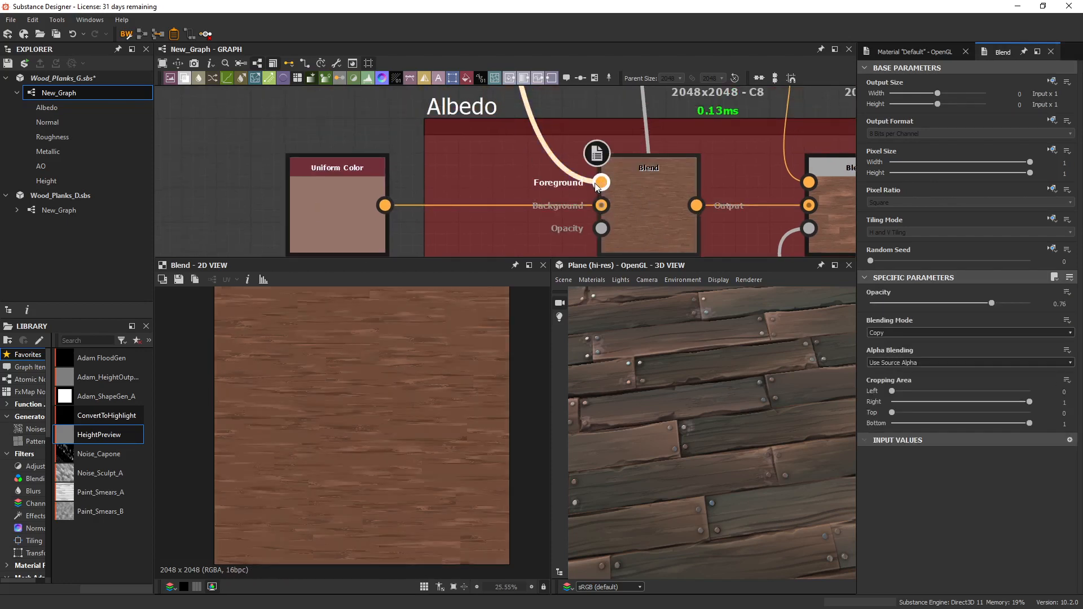
pyautogui.click(646, 223)
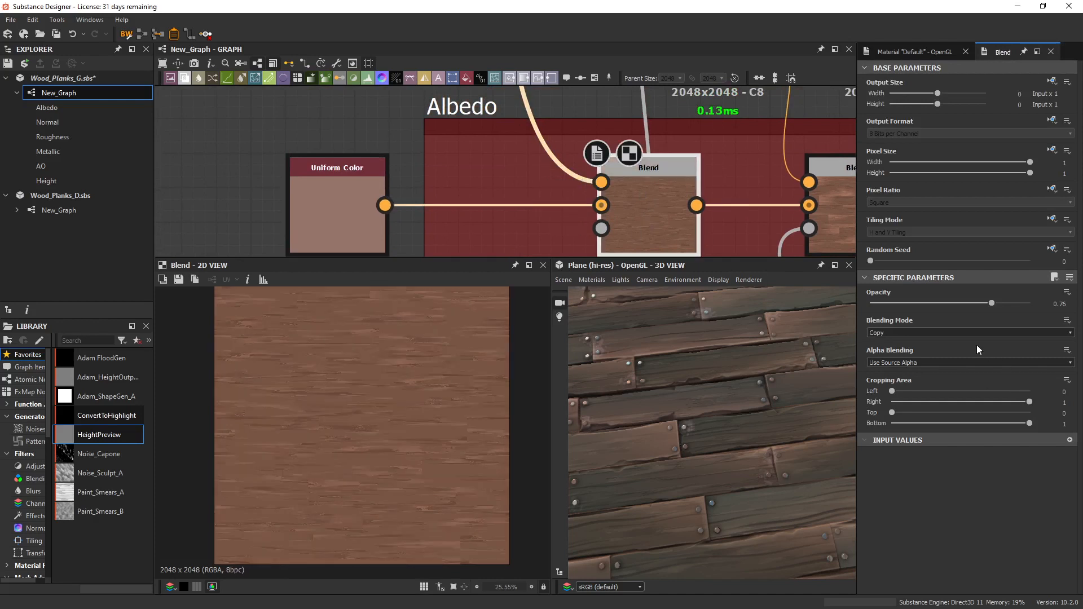
# Try a slightly lower opacity on the first Albedo Blend, and undo the change.
pyautogui.moveTo(992, 304)
pyautogui.mouseDown()
pyautogui.moveTo(953, 306)
pyautogui.moveTo(984, 305)
pyautogui.mouseUp()
pyautogui.hotkey('ctrl', 'z')
pyautogui.moveTo(629, 214); pyautogui.dragTo(597, 216, button='middle')
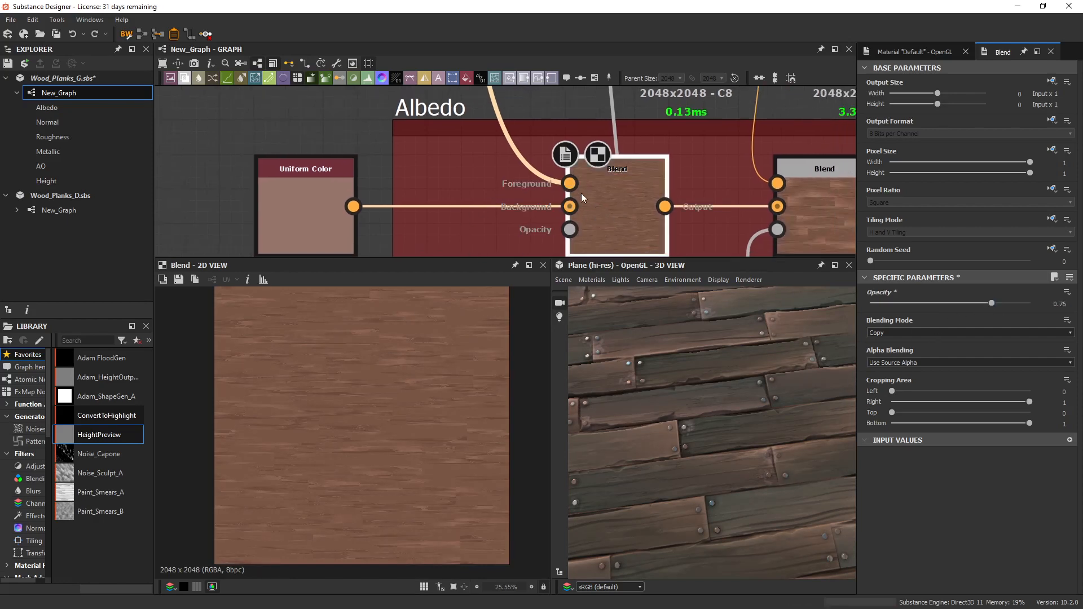
# Trace the first Albedo Blend's foreground back to the wood colour Blend, and compare the two outputs.
pyautogui.scroll(-3, 581, 193)
pyautogui.moveTo(540, 177); pyautogui.dragTo(677, 249, button='middle')
pyautogui.doubleClick(269, 127)
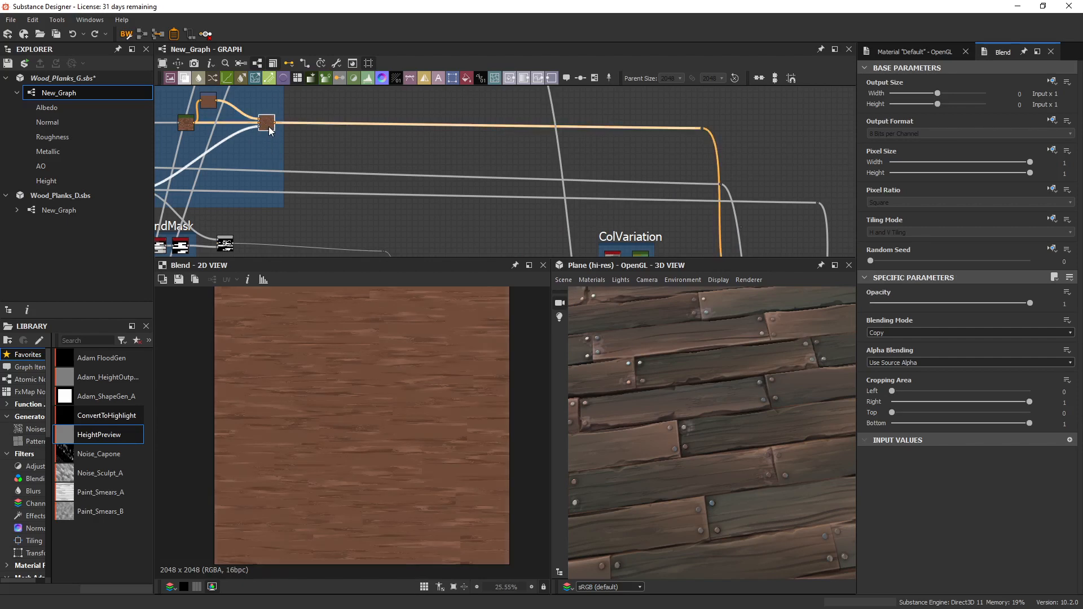
pyautogui.moveTo(698, 186); pyautogui.dragTo(570, 92, button='middle')
pyautogui.scroll(1, 643, 206)
pyautogui.scroll(2, 644, 206)
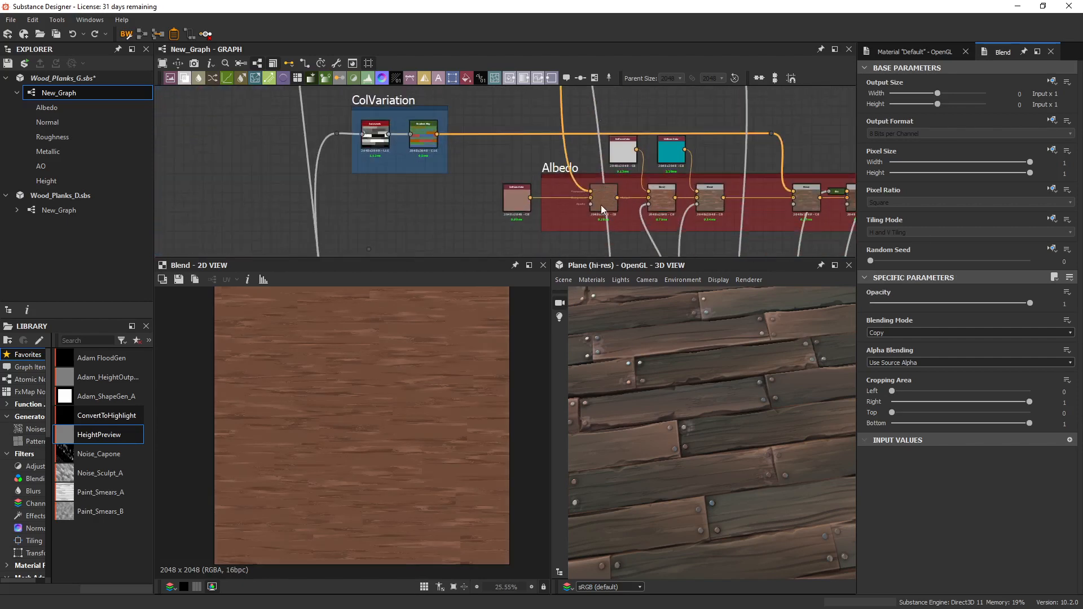
pyautogui.doubleClick(601, 205)
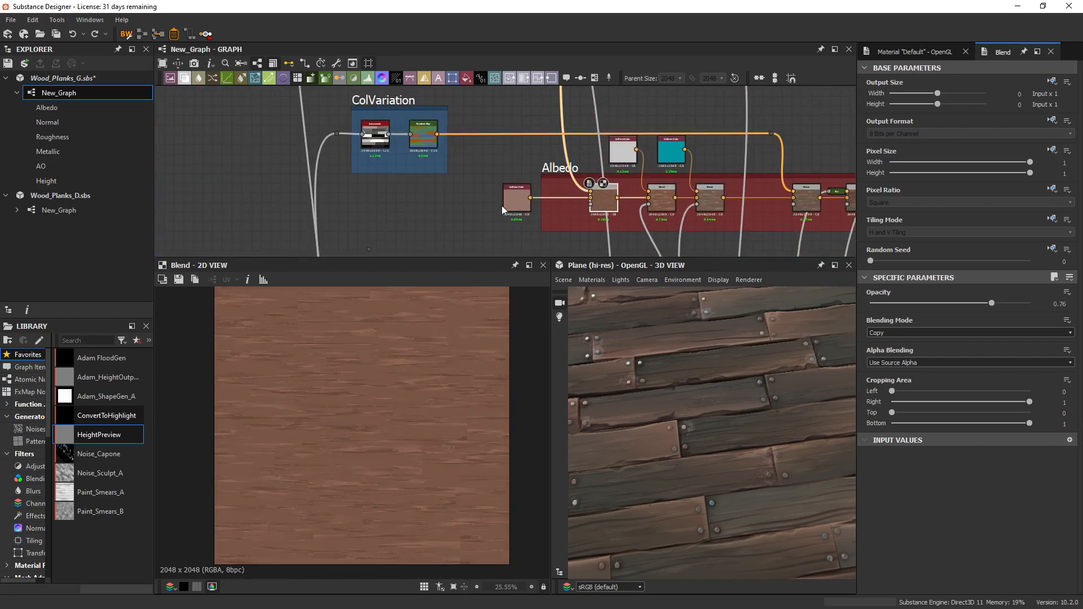
pyautogui.moveTo(516, 198)
pyautogui.mouseDown()
pyautogui.moveTo(523, 211)
pyautogui.moveTo(507, 198)
pyautogui.mouseUp()
pyautogui.moveTo(606, 211); pyautogui.dragTo(533, 193, button='middle')
# Pull the five colour-variation Blends out of the Albedo chain, and bypass them by linking the first Blend directly to the Blend after them.
pyautogui.scroll(-5, 576, 218)
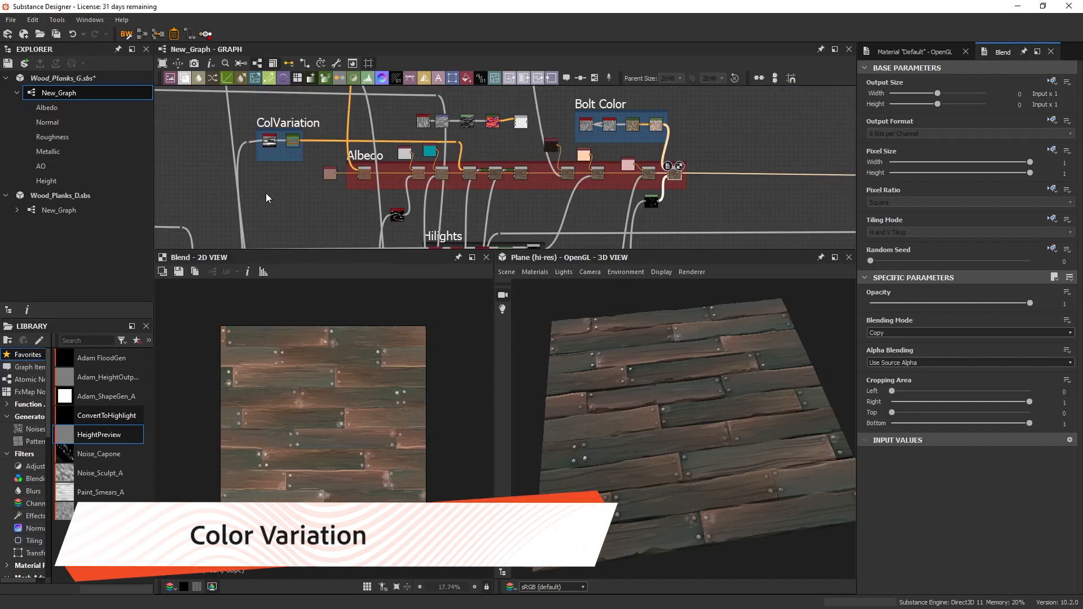
pyautogui.scroll(4, 391, 200)
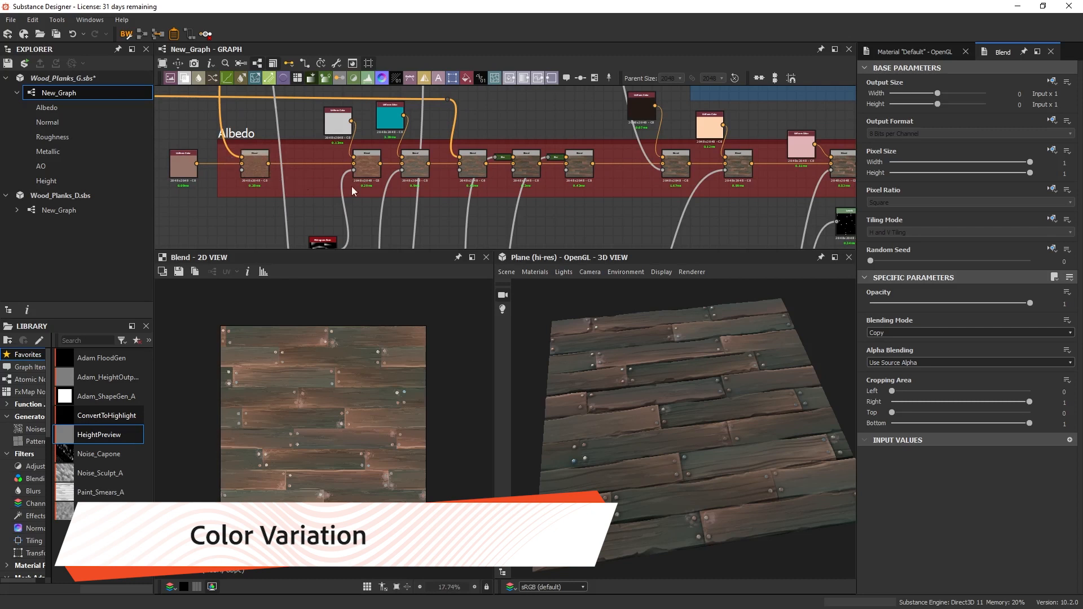
pyautogui.moveTo(348, 175); pyautogui.dragTo(575, 213)
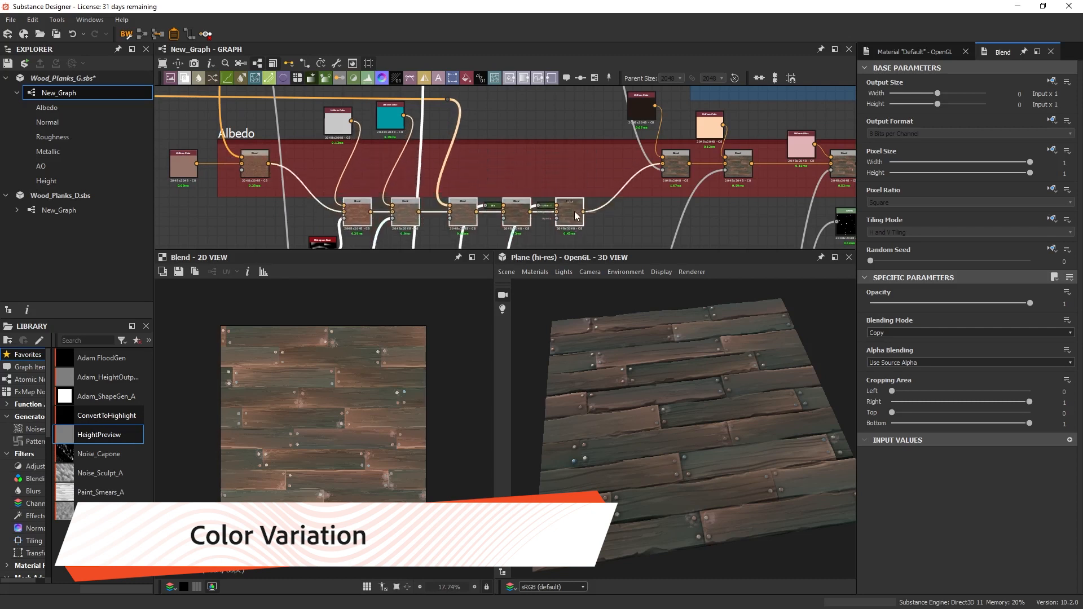
pyautogui.moveTo(268, 164); pyautogui.dragTo(662, 163)
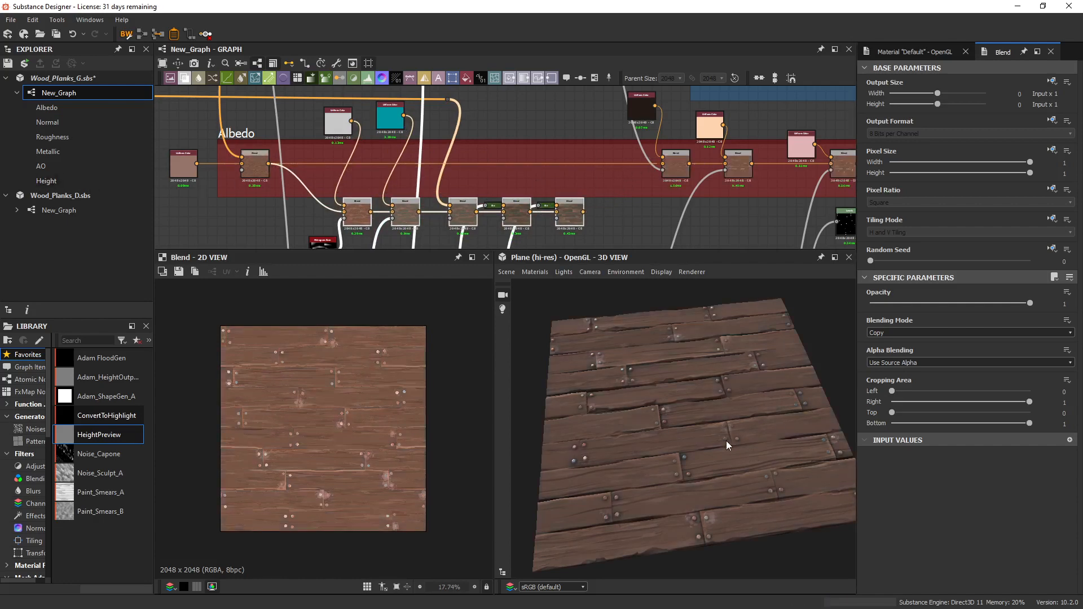
pyautogui.moveTo(726, 441); pyautogui.dragTo(708, 406)
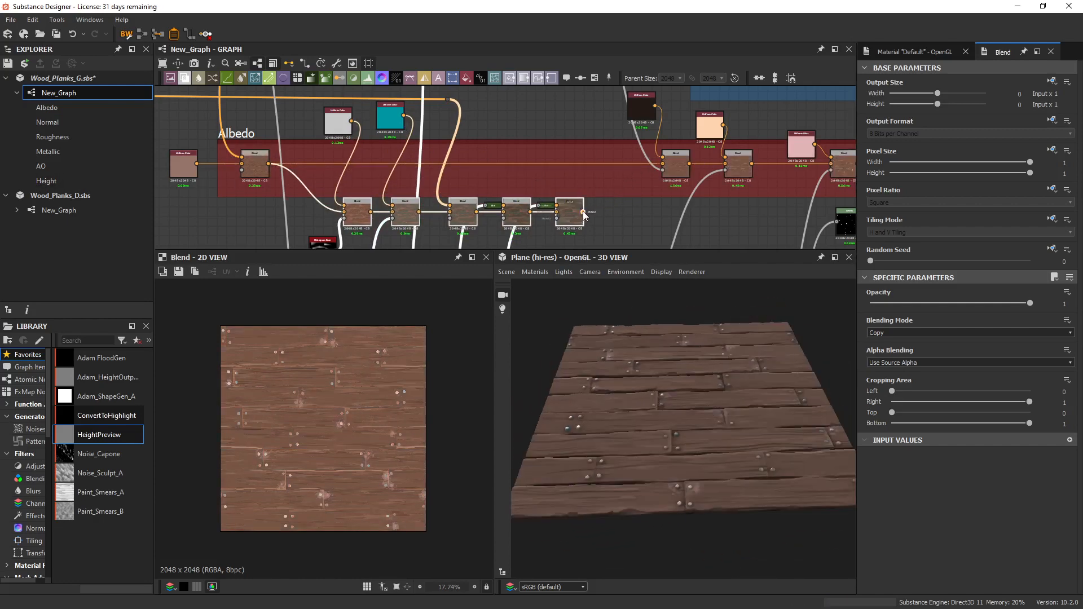
# Reconnect the five colour-variation Blends to the Albedo chain, and move them back in line inside the frame.
pyautogui.moveTo(668, 167); pyautogui.dragTo(665, 165)
pyautogui.moveTo(813, 384); pyautogui.dragTo(774, 443)
pyautogui.scroll(4, 774, 443)
pyautogui.scroll(-5, 594, 200)
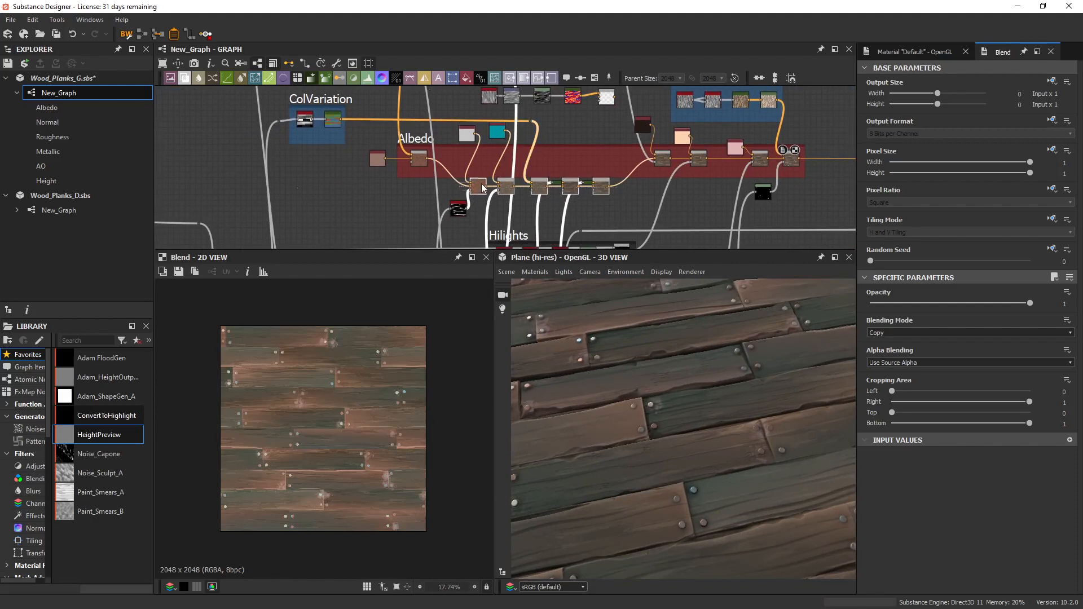
pyautogui.moveTo(475, 196); pyautogui.dragTo(479, 173)
# Compare the Histogram Scan mask below the Albedo frame with its blurred gradient input, and test its Position setting around 0.2.
pyautogui.scroll(3, 479, 173)
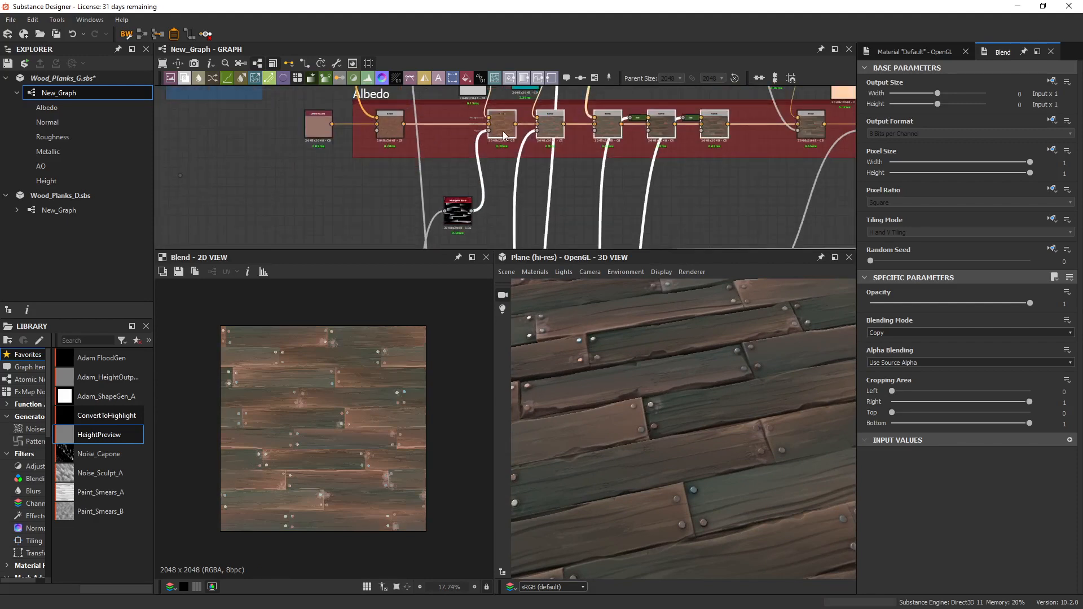
pyautogui.doubleClick(455, 215)
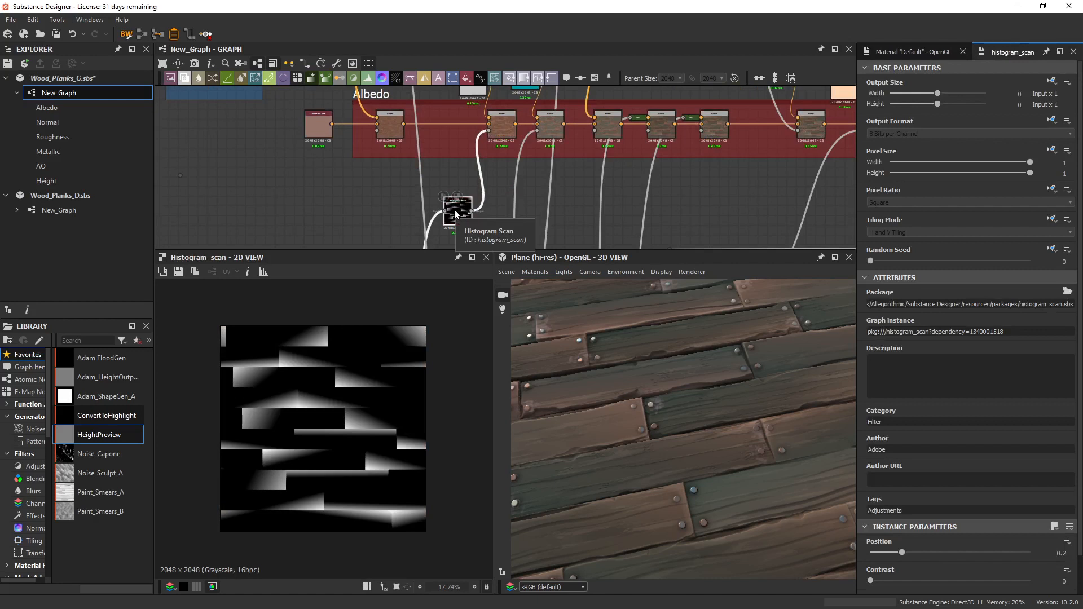
pyautogui.scroll(2, 456, 214)
pyautogui.doubleClick(430, 215)
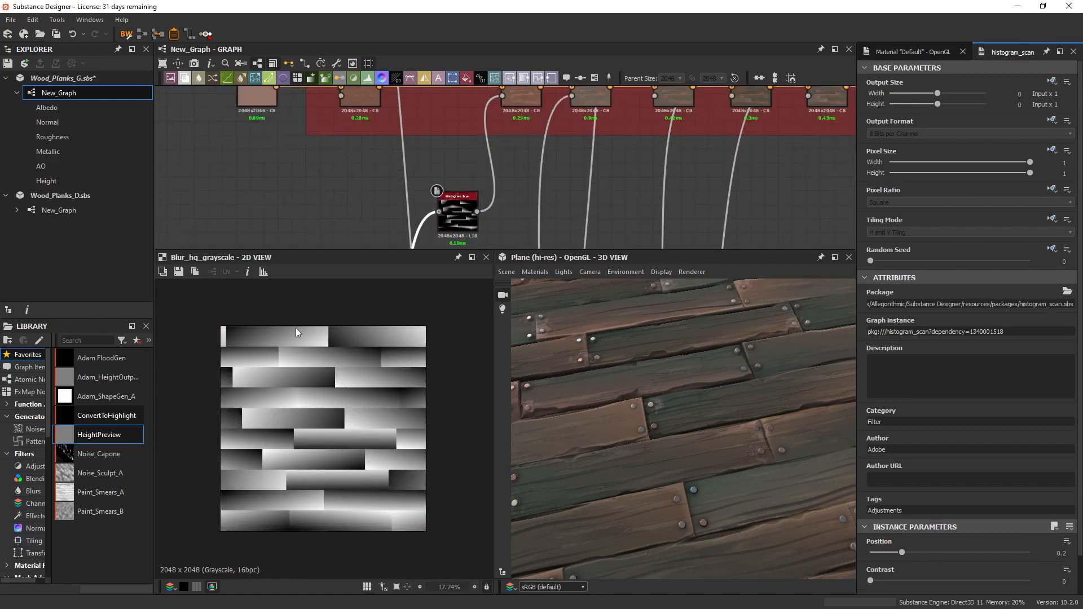
pyautogui.doubleClick(454, 217)
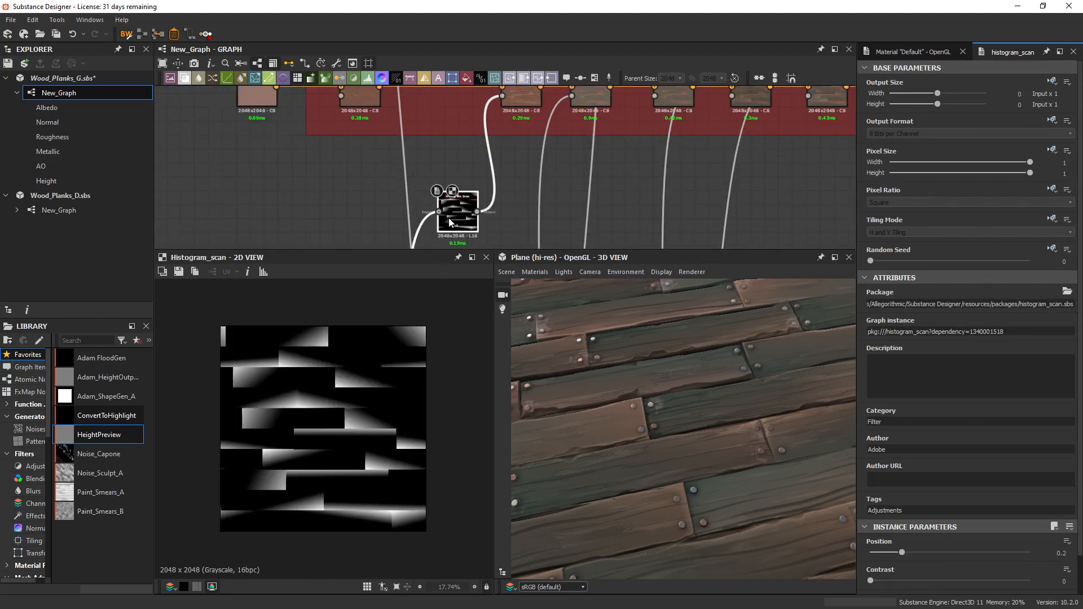
pyautogui.moveTo(892, 553); pyautogui.dragTo(905, 556)
# Preview the light grey Overlay Blend at 0 opacity, and set its opacity to 0.59 while checking the planks in 3D.
pyautogui.moveTo(518, 86); pyautogui.dragTo(513, 133, button='middle')
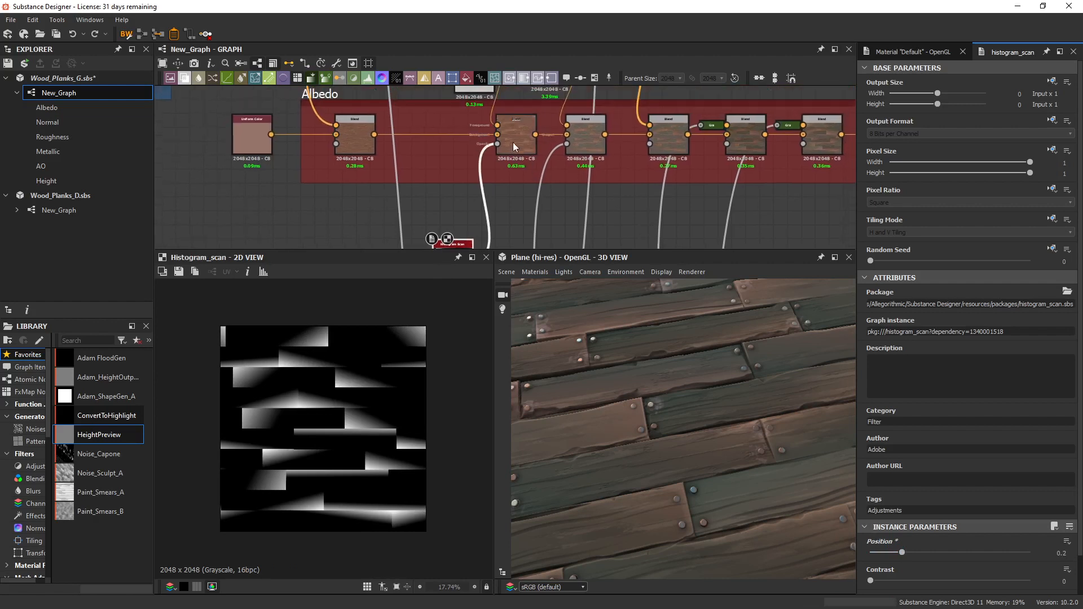
pyautogui.click(513, 133)
pyautogui.moveTo(954, 303); pyautogui.dragTo(851, 303)
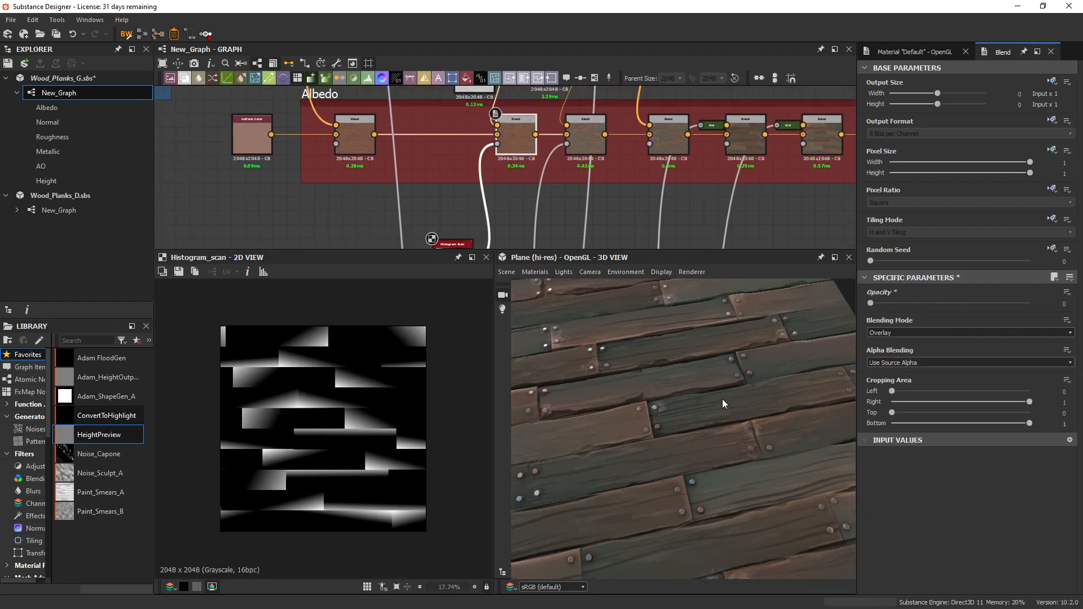
pyautogui.moveTo(570, 251); pyautogui.dragTo(567, 181)
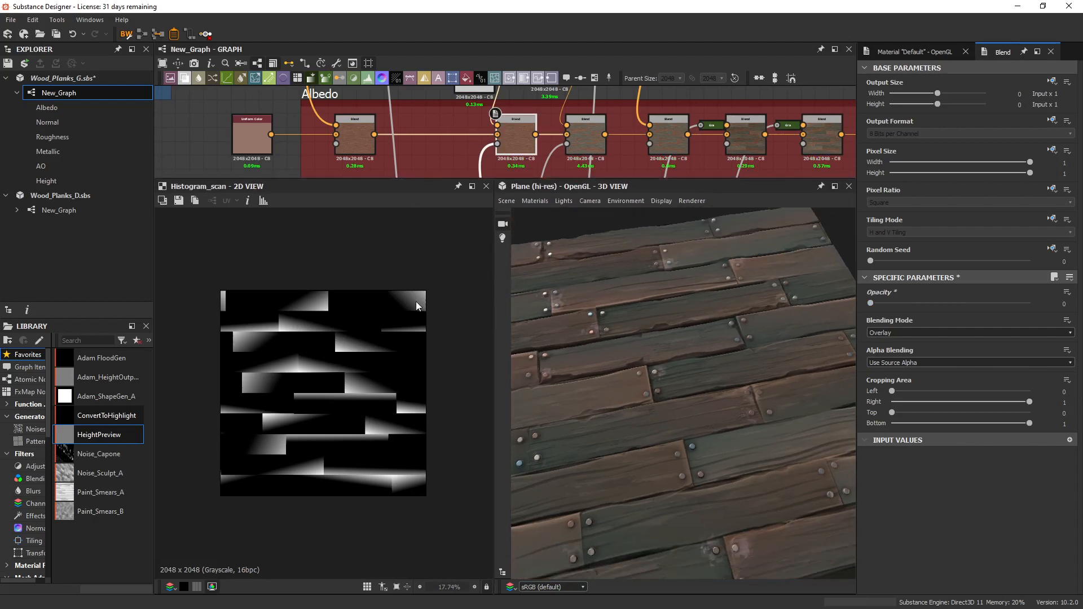
pyautogui.moveTo(870, 303); pyautogui.dragTo(965, 304)
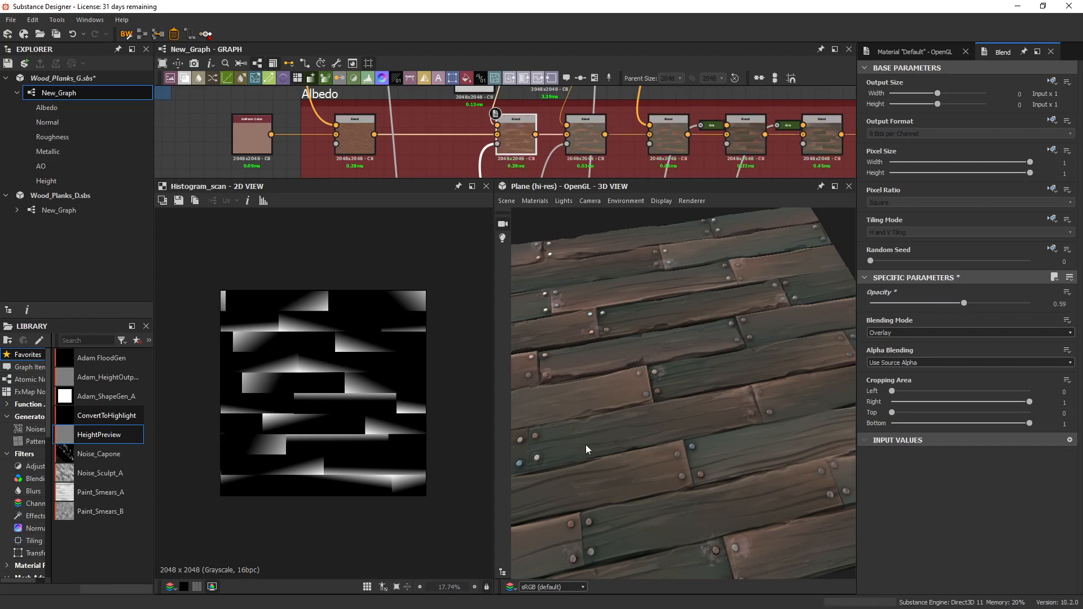
pyautogui.moveTo(796, 365); pyautogui.dragTo(764, 387, button='middle')
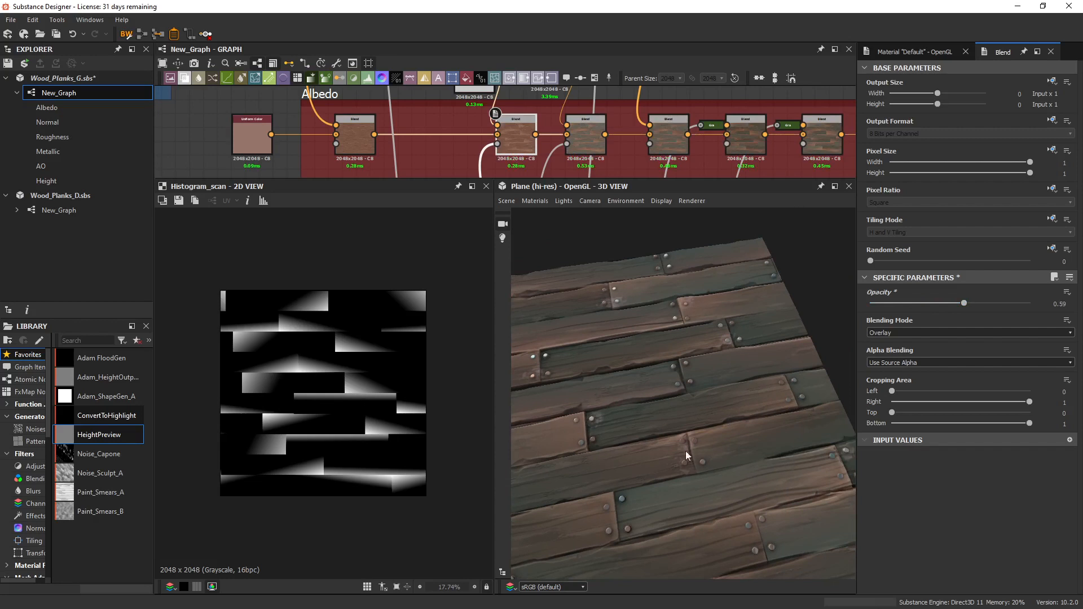
pyautogui.moveTo(528, 451); pyautogui.dragTo(666, 420, button='middle')
pyautogui.scroll(-5, 671, 408)
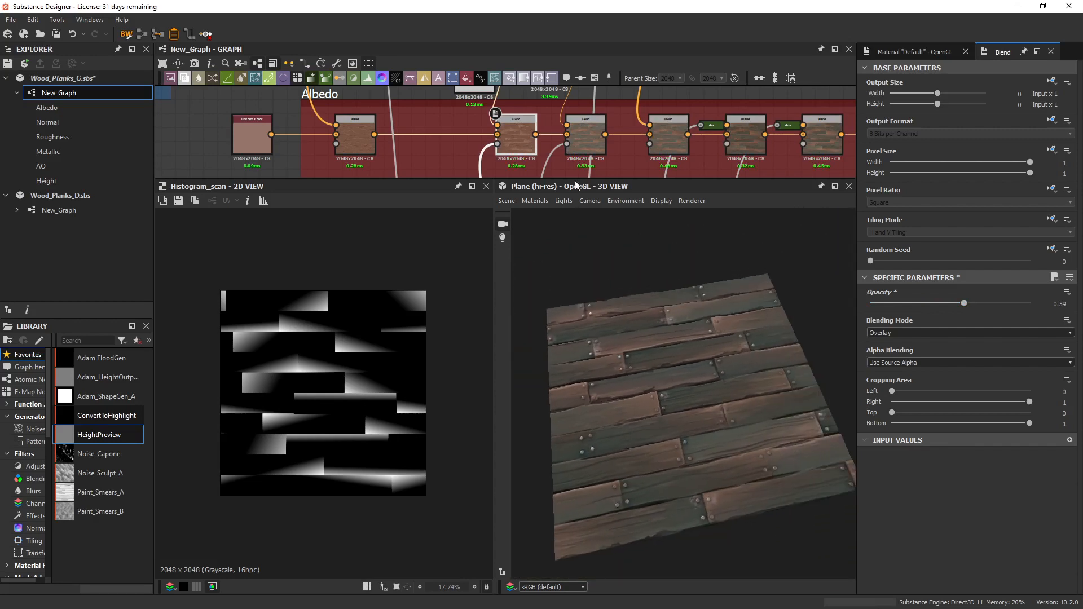
# Examine the teal colour Blend and its Distance gradient mask, and set the Blend's opacity to 0.21.
pyautogui.moveTo(576, 179); pyautogui.dragTo(576, 231)
pyautogui.doubleClick(577, 139)
pyautogui.moveTo(564, 151); pyautogui.dragTo(554, 189, button='middle')
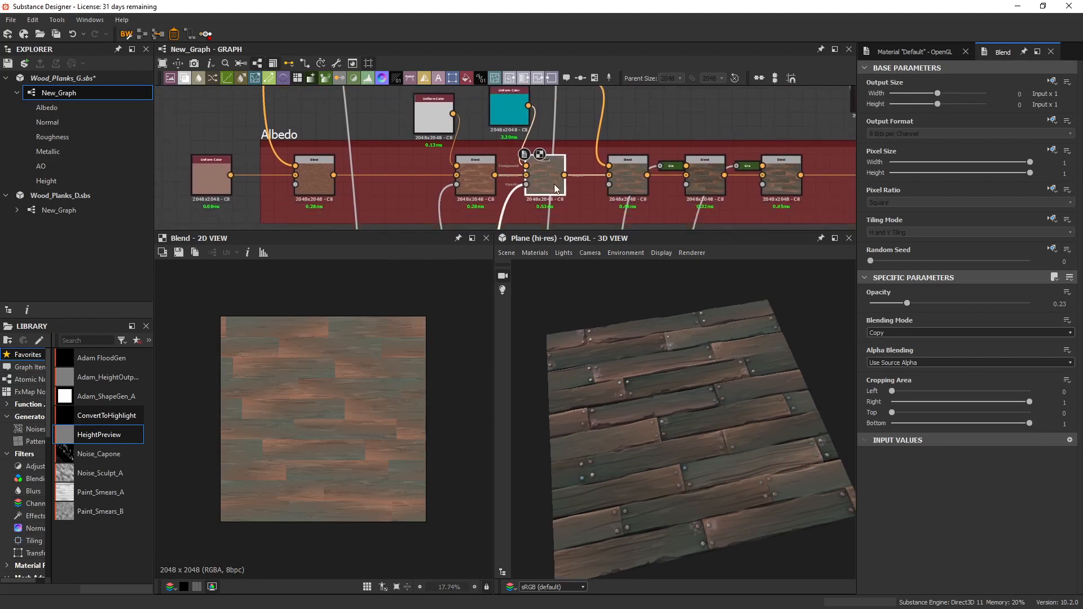
pyautogui.click(527, 184)
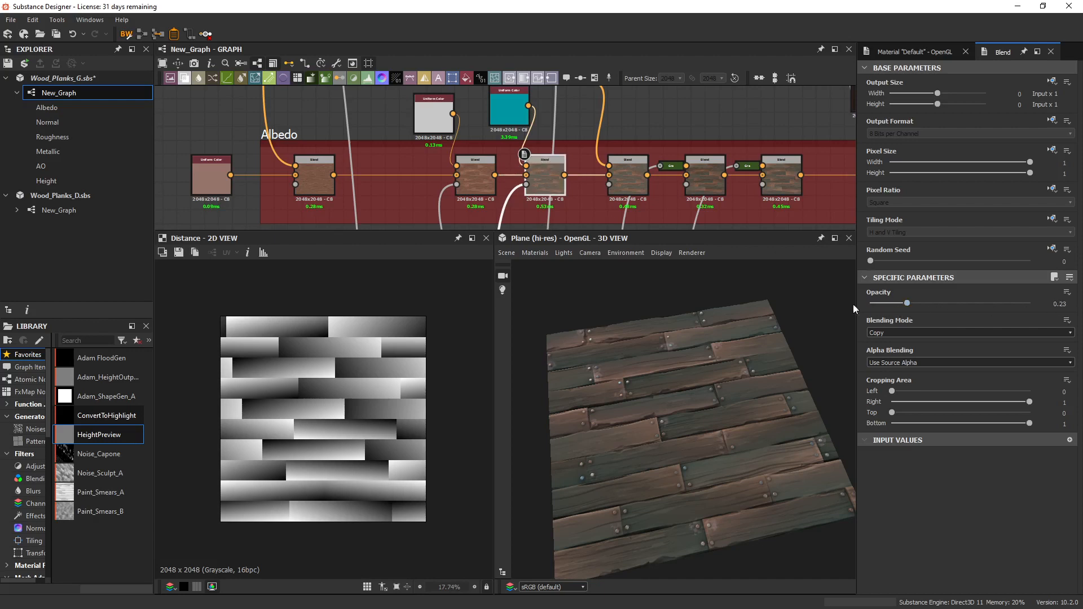
pyautogui.scroll(2, 669, 363)
pyautogui.moveTo(907, 304)
pyautogui.mouseDown()
pyautogui.moveTo(866, 303)
pyautogui.moveTo(904, 303)
pyautogui.mouseUp()
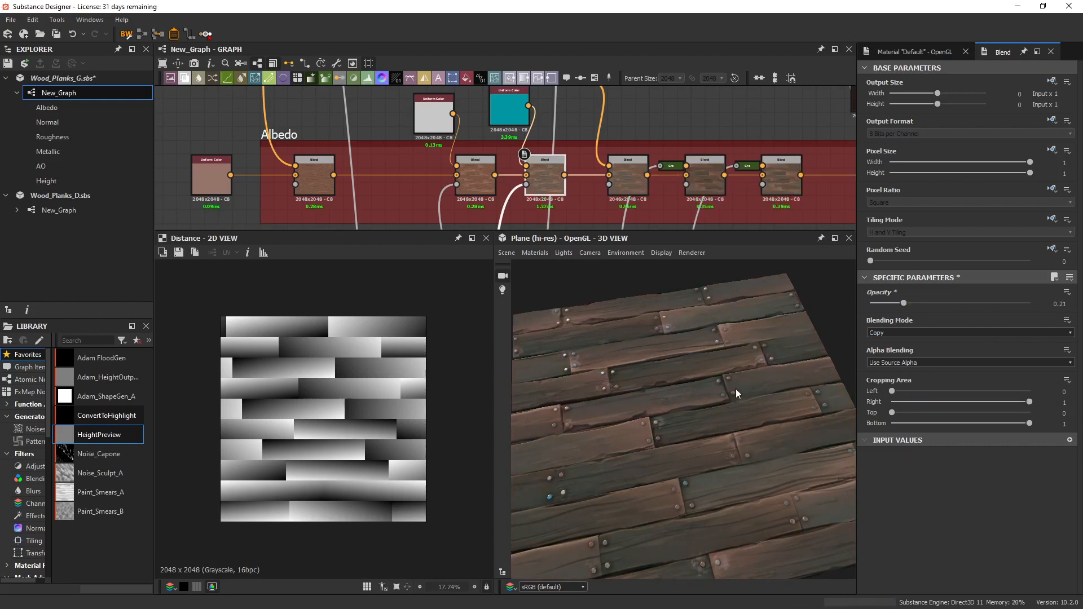
# Display the Multiply Blend after the teal one, and trace its foreground to the Auto Levels and Gradient Map in the ColVariation frame.
pyautogui.scroll(-3, 629, 212)
pyautogui.scroll(2, 548, 195)
pyautogui.doubleClick(548, 195)
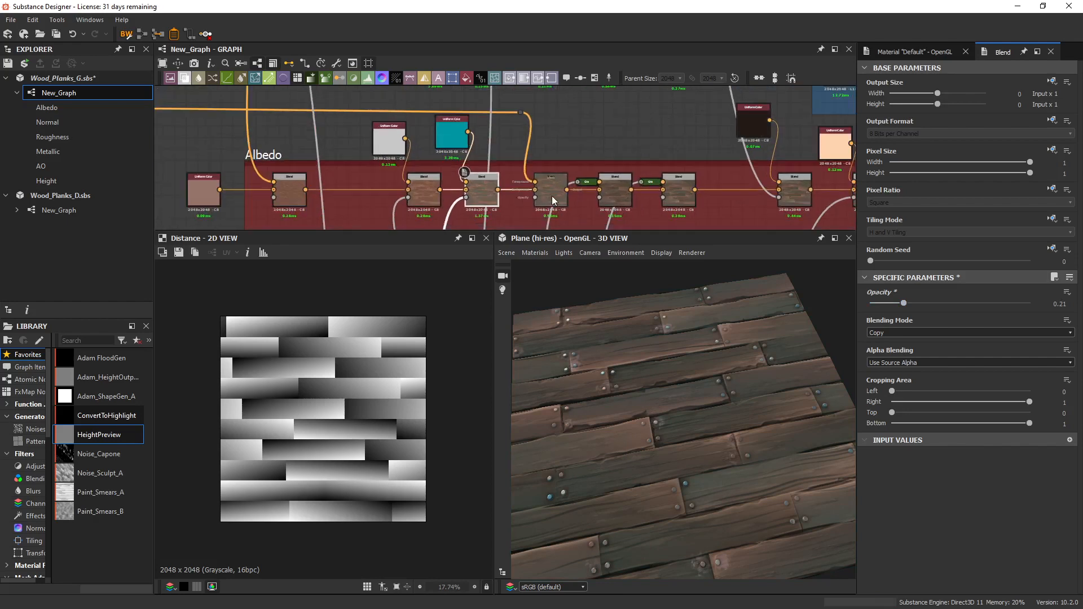
pyautogui.scroll(-2, 620, 186)
pyautogui.scroll(2, 655, 140)
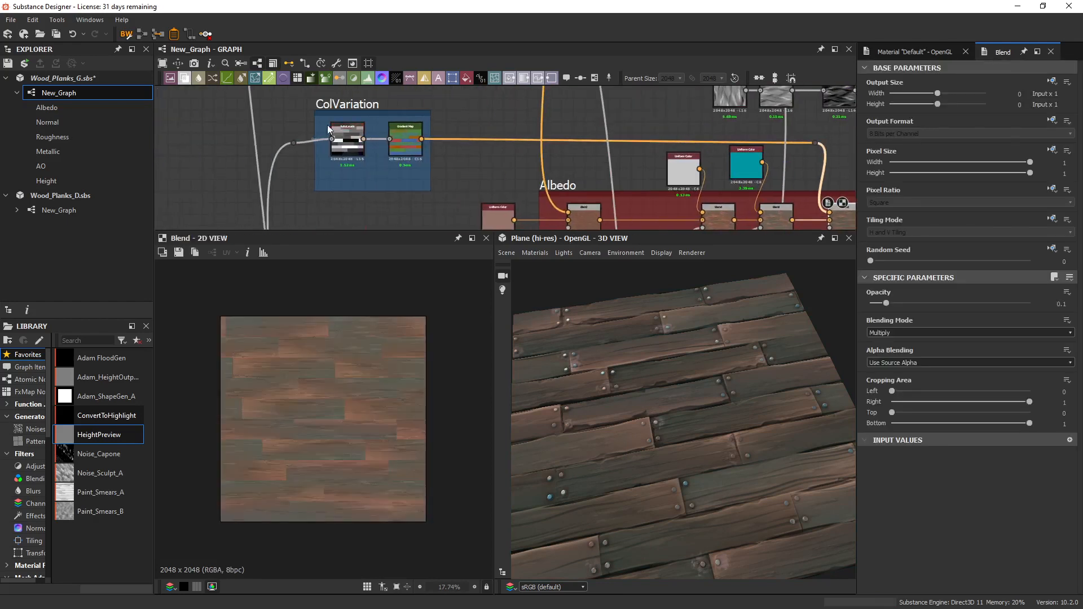
pyautogui.moveTo(292, 142); pyautogui.dragTo(277, 138)
pyautogui.scroll(3, 393, 165)
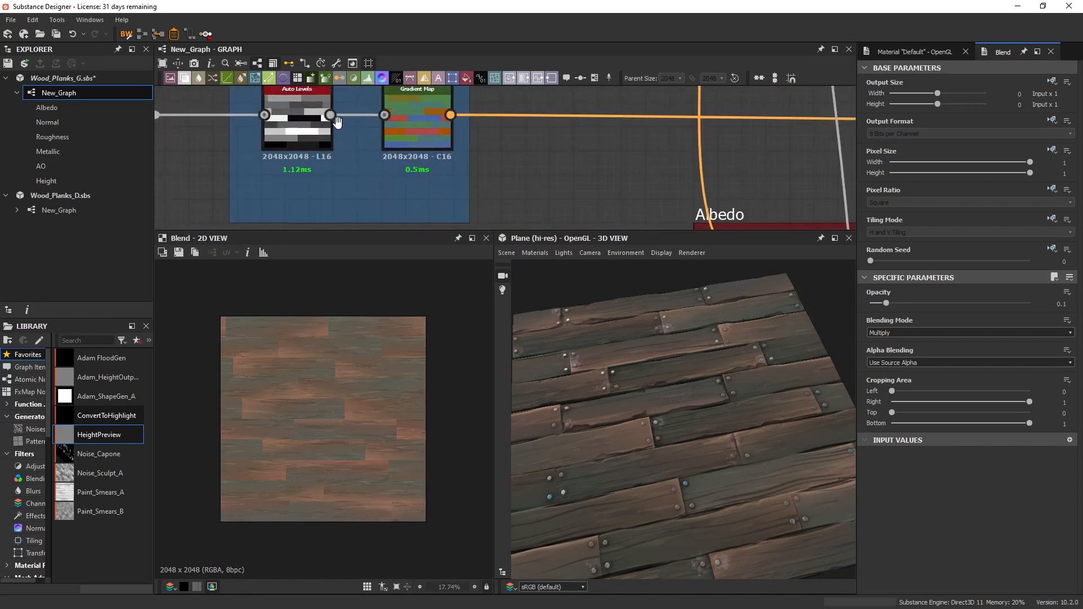
pyautogui.moveTo(385, 161); pyautogui.dragTo(441, 168, button='middle')
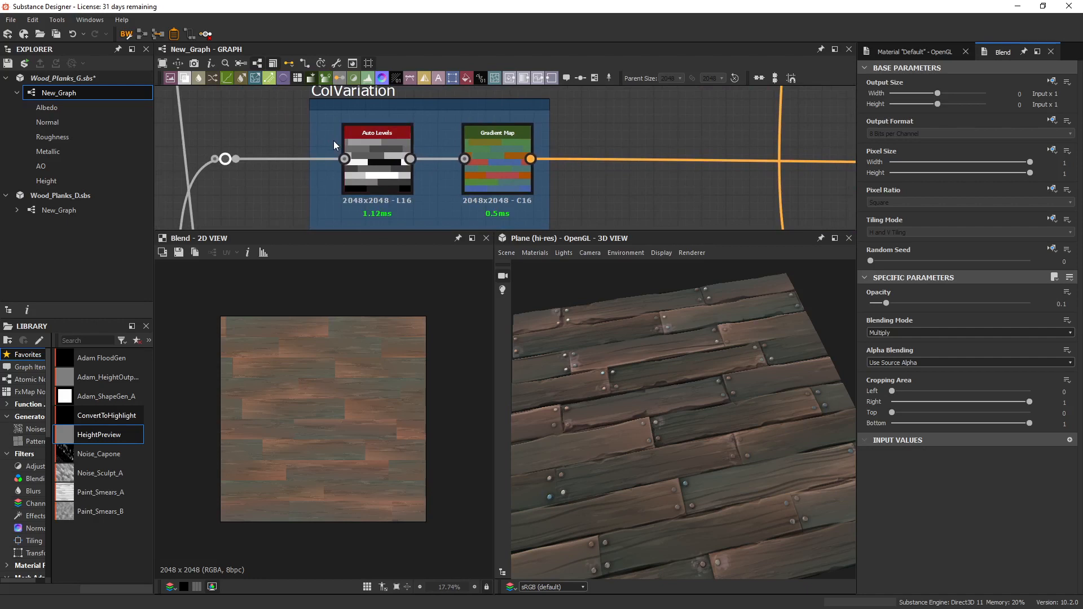
# Examine the Copy Blend and its red-blue Gradient Map input in the Crystal chain above the Albedo frame.
pyautogui.moveTo(658, 198); pyautogui.dragTo(453, 173, button='middle')
pyautogui.scroll(-4, 463, 175)
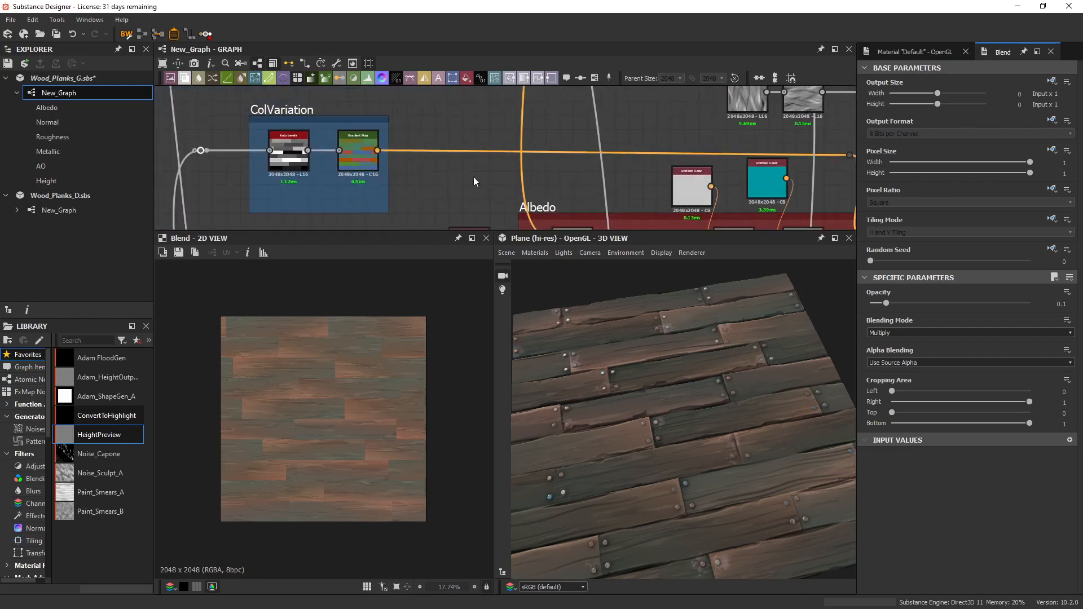
pyautogui.moveTo(701, 195); pyautogui.dragTo(595, 207, button='middle')
pyautogui.moveTo(798, 188); pyautogui.dragTo(606, 185, button='middle')
pyautogui.scroll(-3, 607, 148)
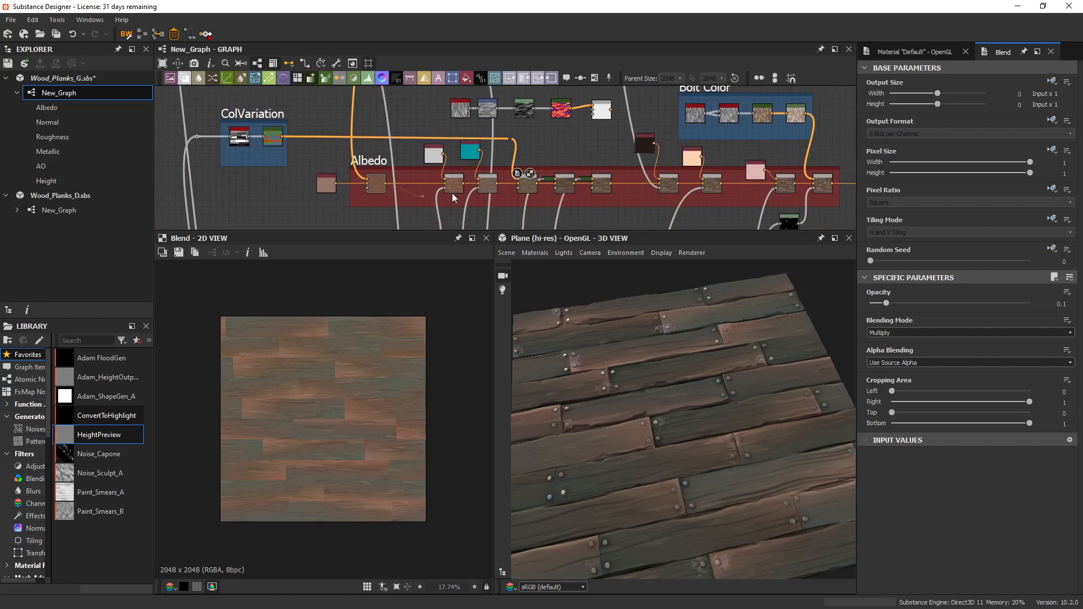
pyautogui.moveTo(611, 115); pyautogui.dragTo(602, 113)
pyautogui.doubleClick(602, 114)
pyautogui.scroll(2, 360, 398)
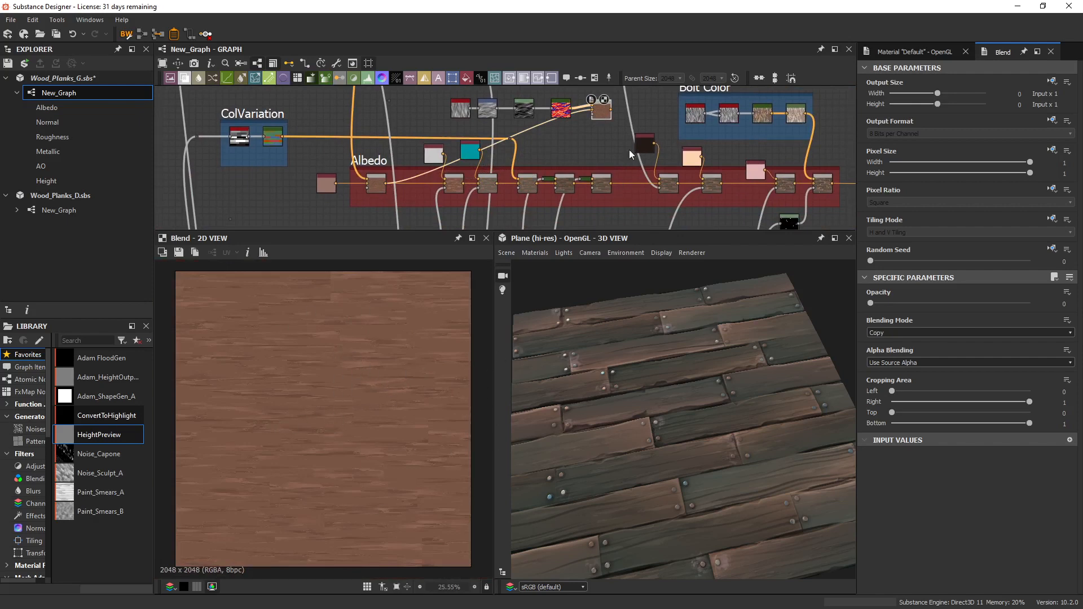
pyautogui.scroll(5, 564, 147)
pyautogui.doubleClick(557, 141)
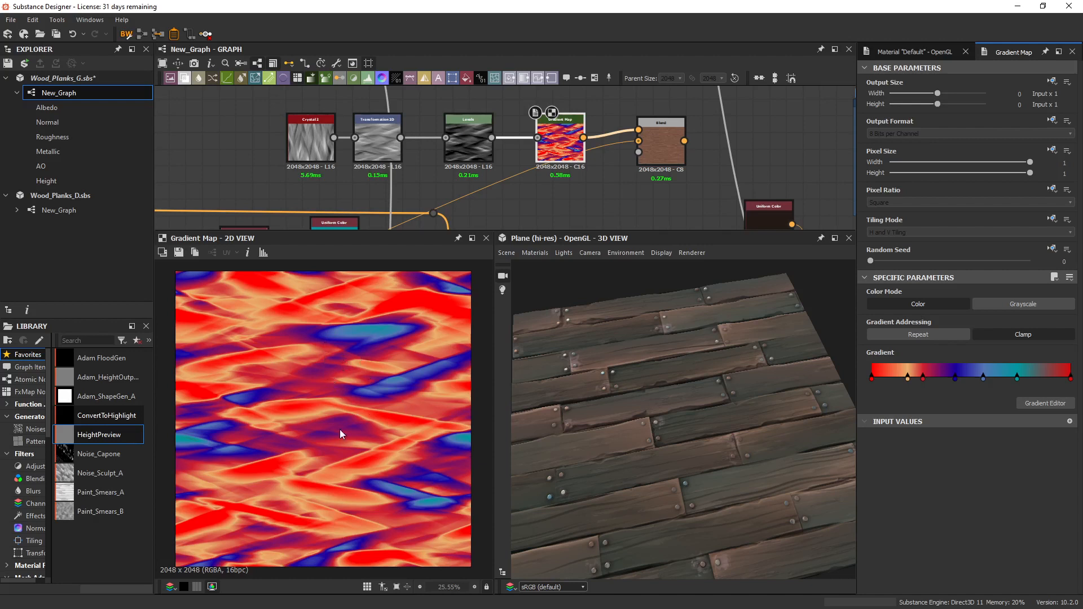
# Lower the black input point of the Levels before the red-blue Gradient Map, and display the resulting Copy Blend.
pyautogui.moveTo(471, 142); pyautogui.dragTo(472, 146)
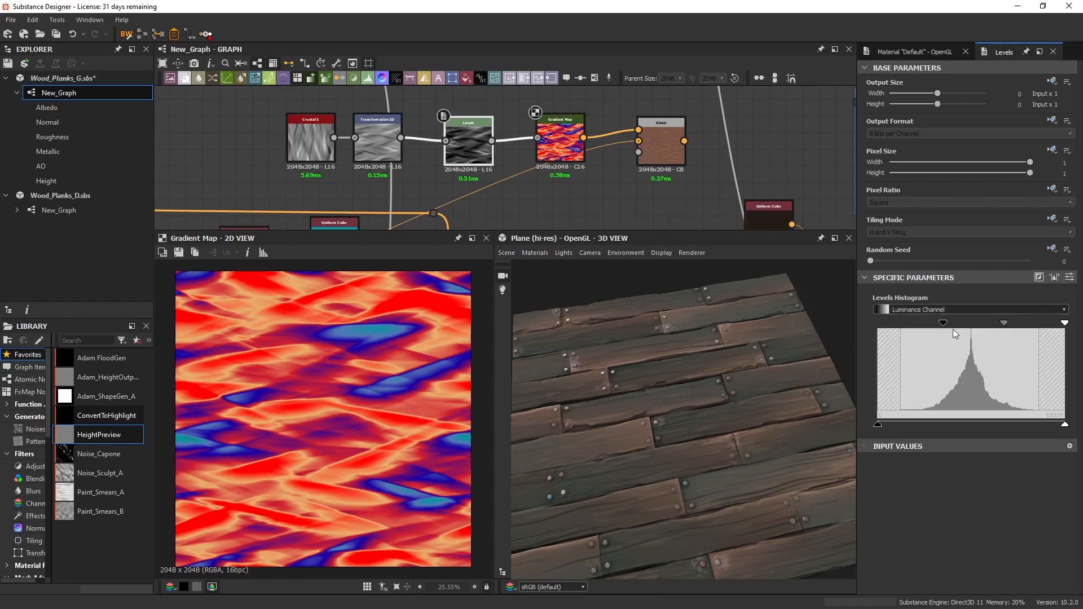
pyautogui.moveTo(943, 322)
pyautogui.mouseDown()
pyautogui.moveTo(982, 320)
pyautogui.moveTo(934, 334)
pyautogui.mouseUp()
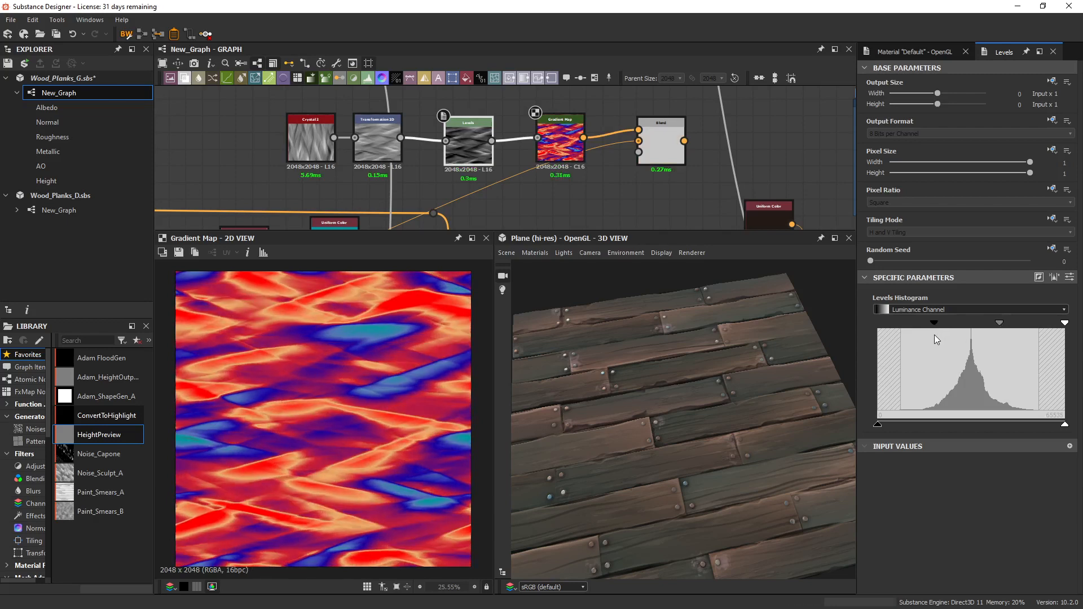
pyautogui.doubleClick(664, 151)
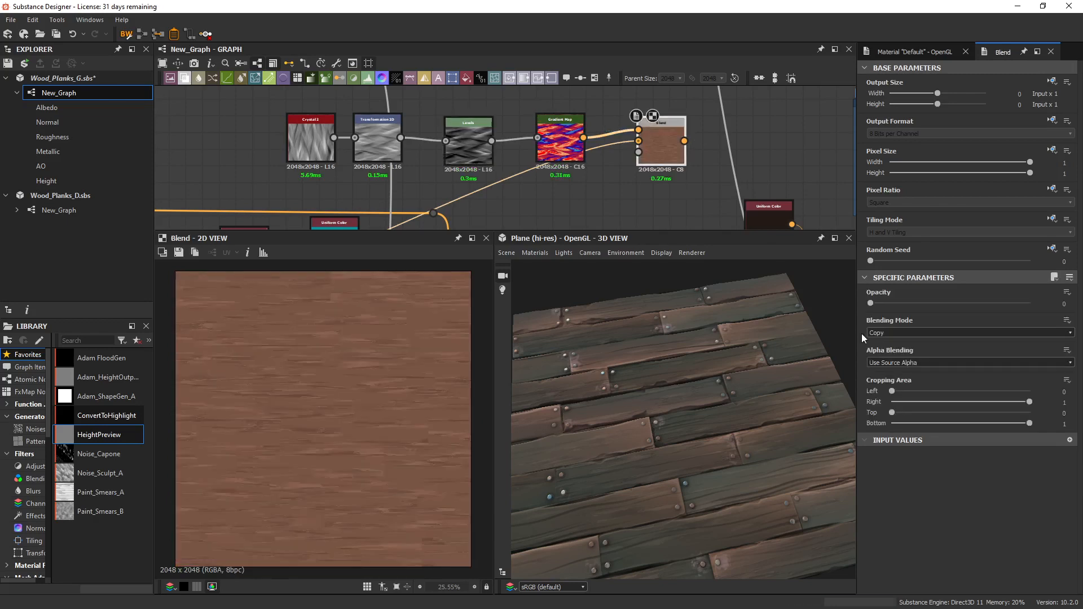
pyautogui.scroll(1, 356, 409)
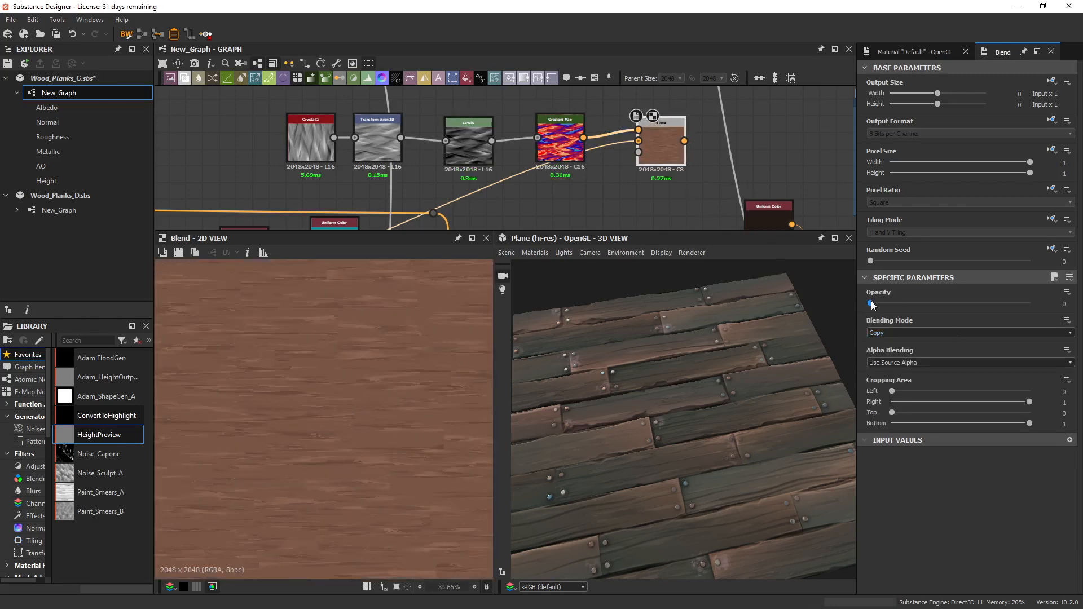
# Test the Copy Blend's opacity between 0 and 0.05 on the wood strokes, and set it to 0.04.
pyautogui.moveTo(871, 302); pyautogui.dragTo(877, 306)
pyautogui.moveTo(879, 308); pyautogui.dragTo(879, 308)
pyautogui.scroll(-2, 323, 367)
pyautogui.scroll(1, 323, 367)
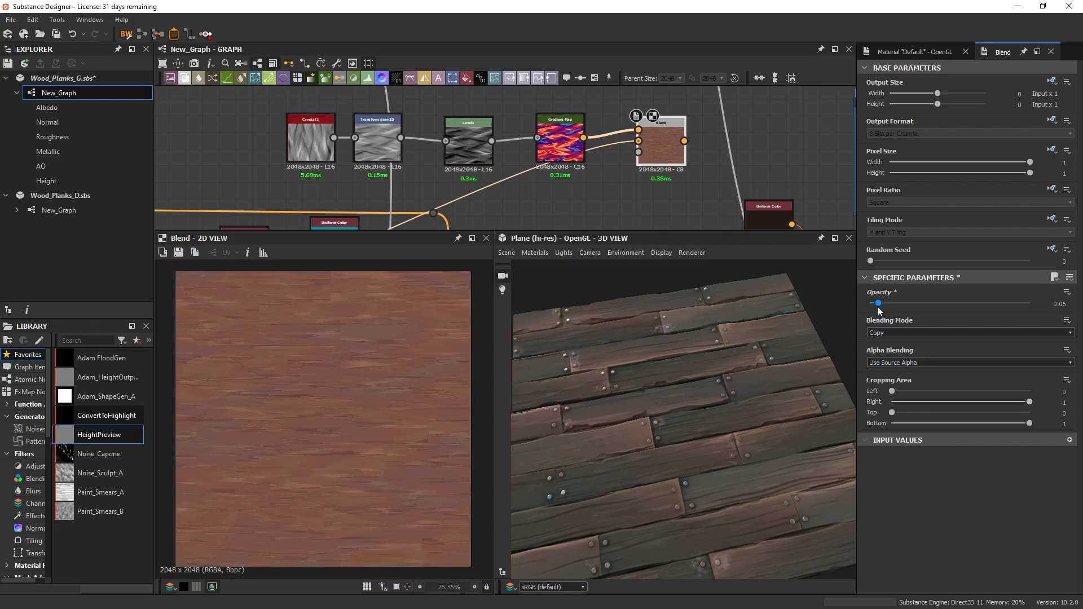
pyautogui.moveTo(878, 307); pyautogui.dragTo(847, 324)
pyautogui.moveTo(872, 303); pyautogui.dragTo(877, 304)
pyautogui.scroll(-3, 529, 162)
# Delete the Crystal, Transformation 2D, Levels, Gradient Map and Copy Blend nodes above the Albedo frame.
pyautogui.moveTo(386, 117); pyautogui.dragTo(440, 143)
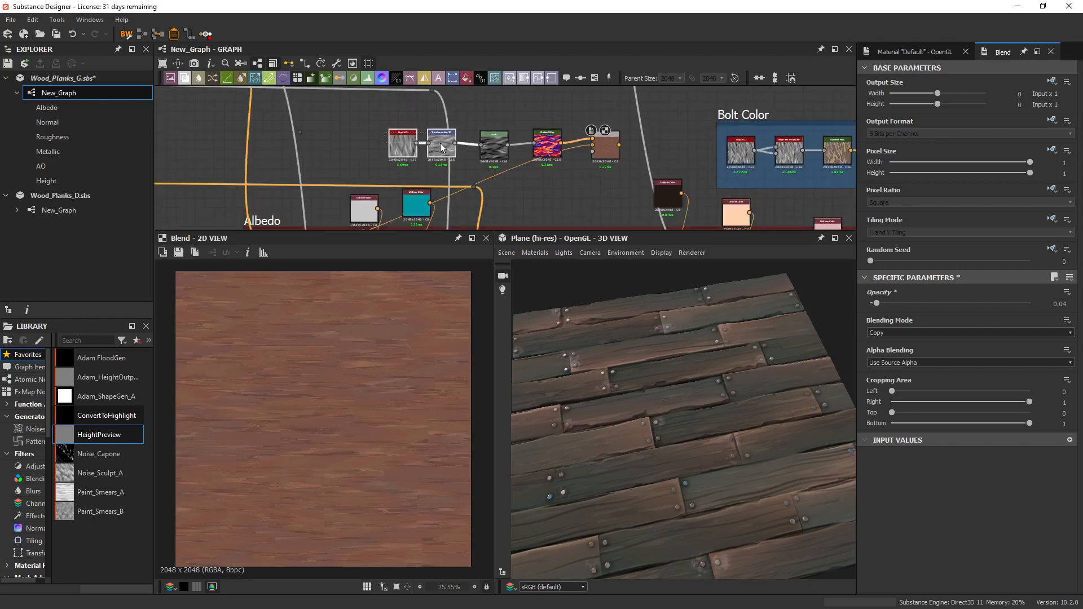
pyautogui.press('Delete')
pyautogui.moveTo(495, 114); pyautogui.dragTo(618, 145)
pyautogui.press('Delete')
# Compare the ColVariation Gradient Map's per-plank colours with its greyscale Auto Levels input.
pyautogui.scroll(-4, 555, 160)
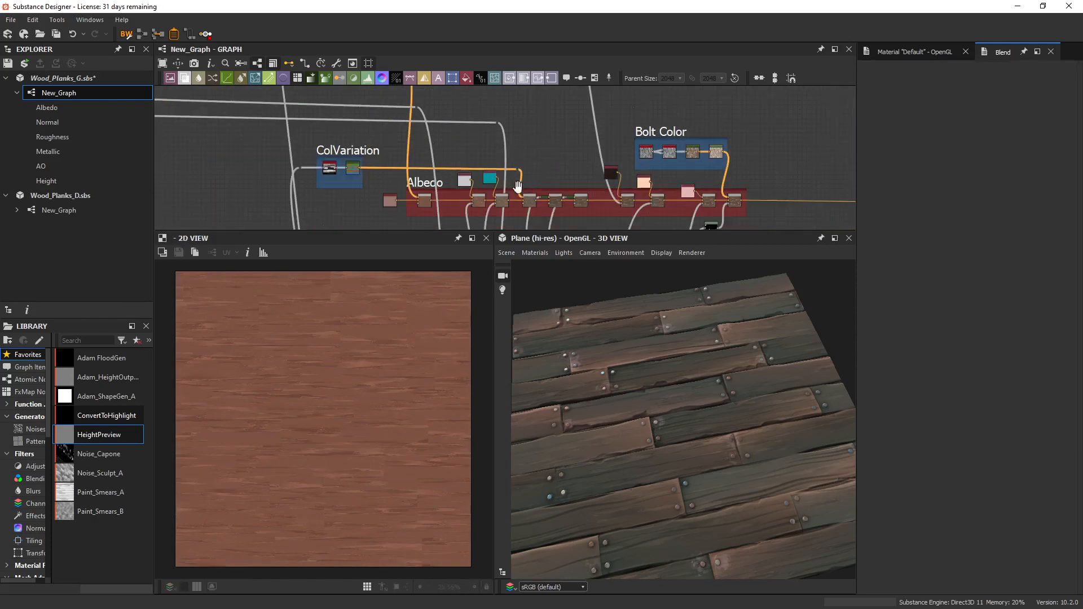
pyautogui.moveTo(519, 185); pyautogui.dragTo(586, 176, button='middle')
pyautogui.scroll(3, 490, 182)
pyautogui.doubleClick(558, 153)
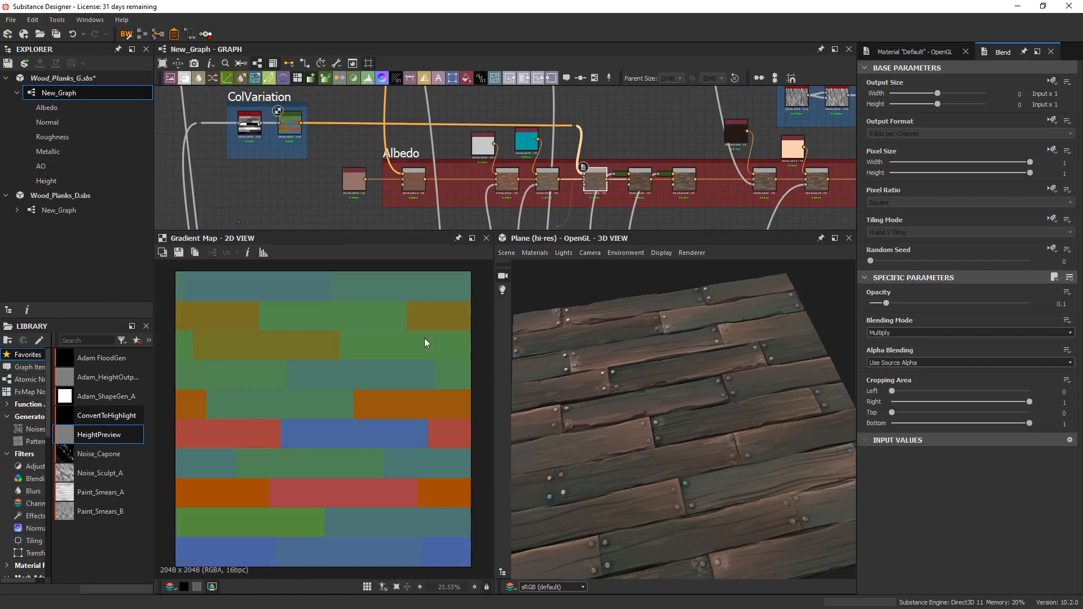
pyautogui.scroll(-3, 425, 338)
pyautogui.moveTo(293, 189); pyautogui.dragTo(461, 208, button='middle')
pyautogui.scroll(3, 398, 129)
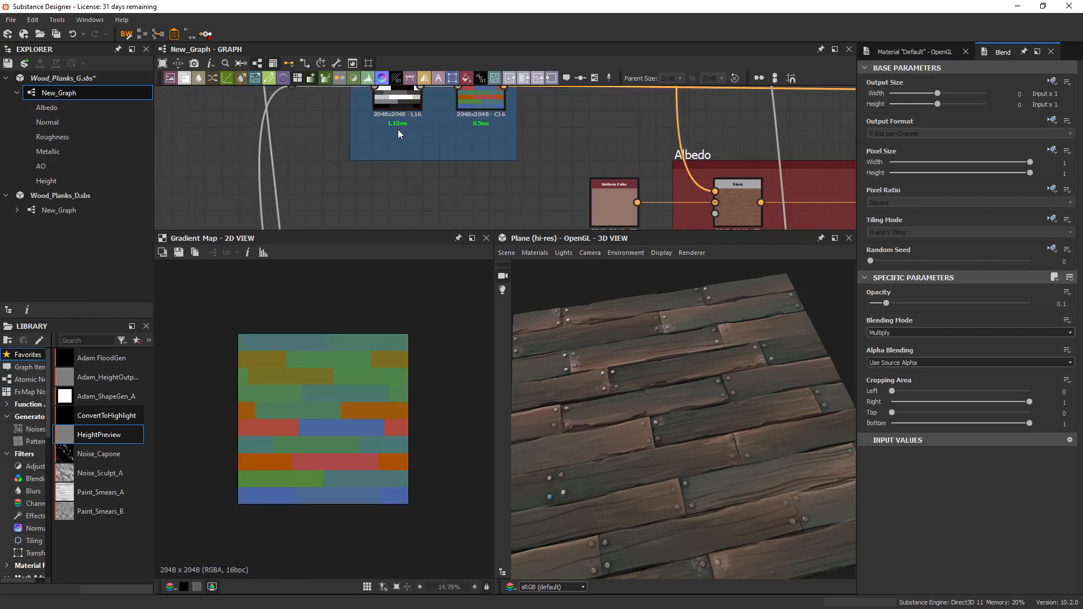
pyautogui.doubleClick(402, 162)
pyautogui.scroll(4, 402, 162)
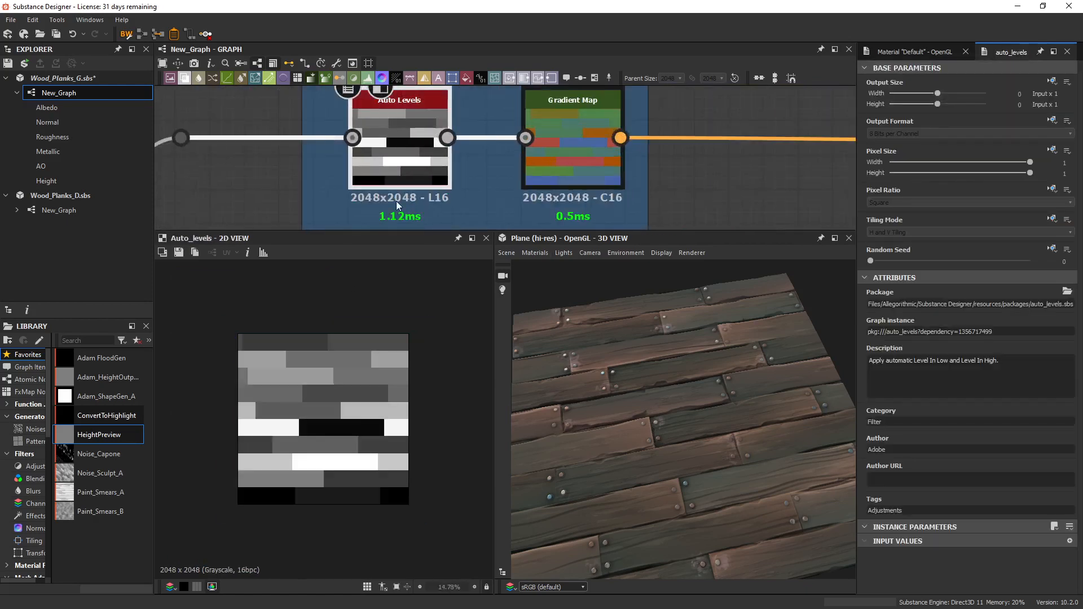
# Examine the ColVariation Gradient Map's gradient keys against the plank colours they produce.
pyautogui.moveTo(444, 105); pyautogui.dragTo(357, 125, button='middle')
pyautogui.click(479, 173)
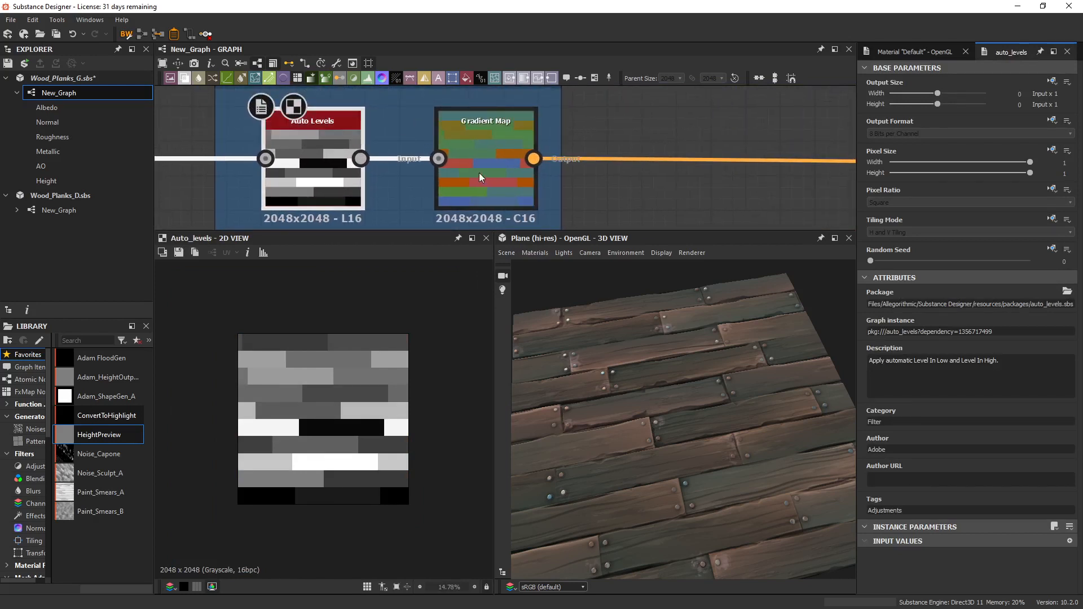
pyautogui.scroll(-2, 499, 164)
pyautogui.doubleClick(493, 167)
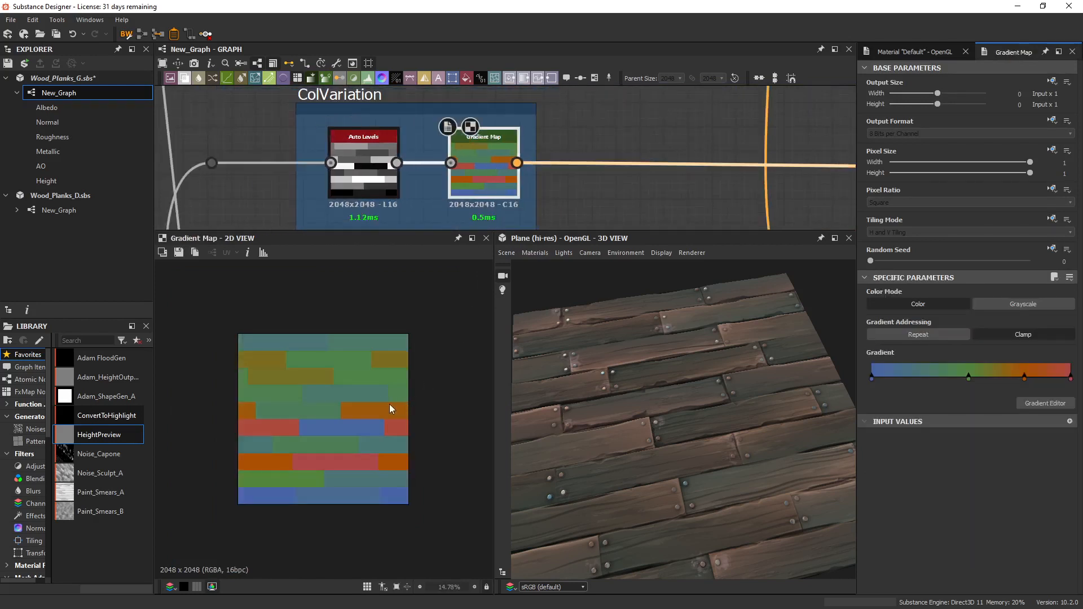
pyautogui.scroll(2, 388, 405)
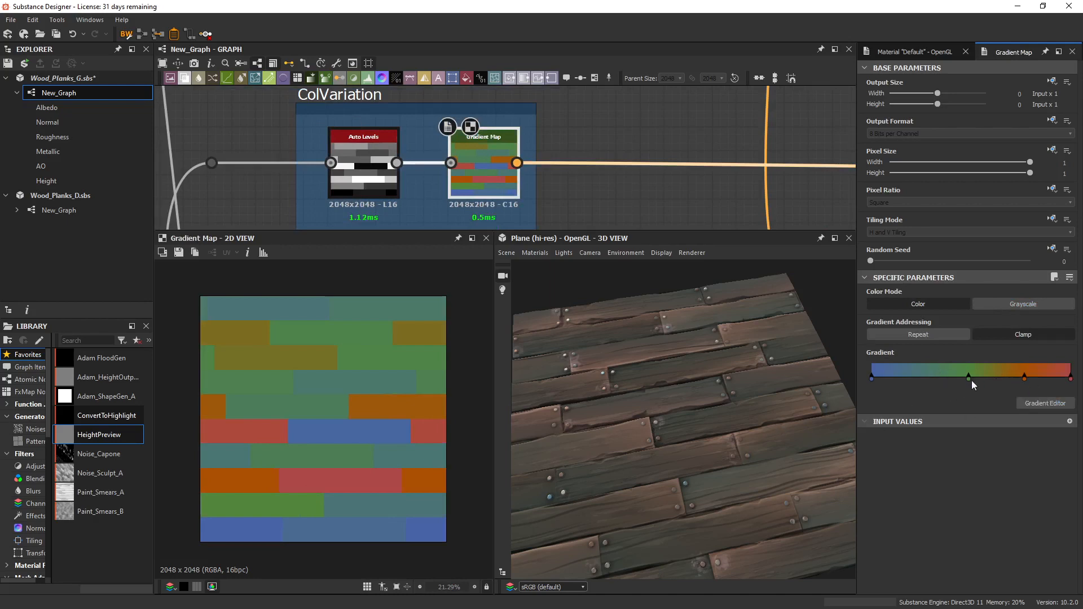
# Display the Multiply Blend fed by the ColVariation Gradient Map, and inspect its plank colour variation up close.
pyautogui.scroll(-2, 261, 367)
pyautogui.scroll(-2, 482, 168)
pyautogui.scroll(-3, 481, 168)
pyautogui.scroll(3, 756, 206)
pyautogui.moveTo(756, 206); pyautogui.dragTo(420, 187, button='middle')
pyautogui.doubleClick(443, 209)
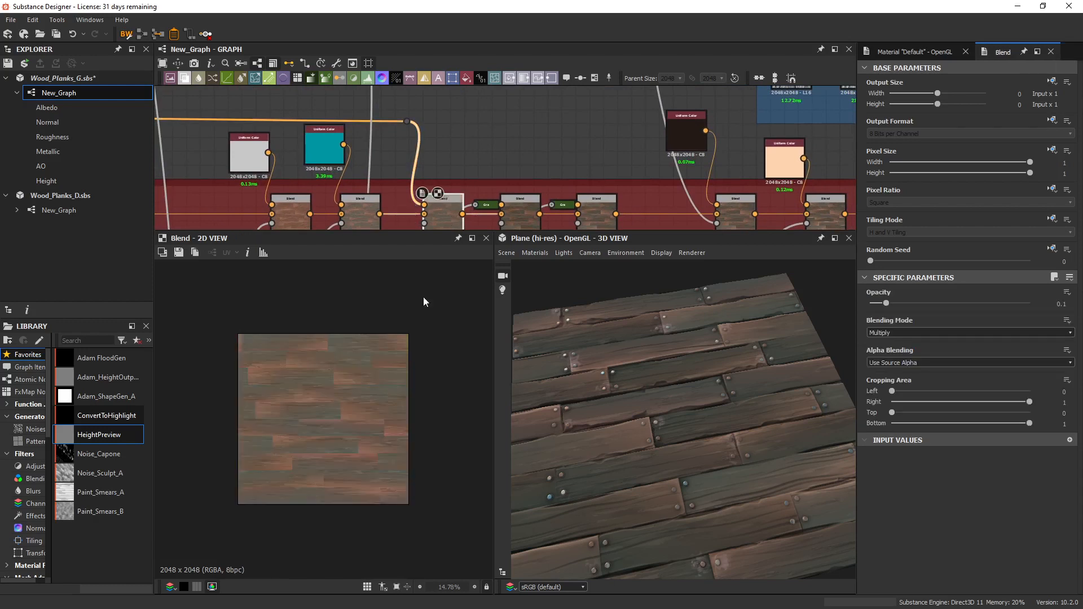
pyautogui.scroll(5, 395, 417)
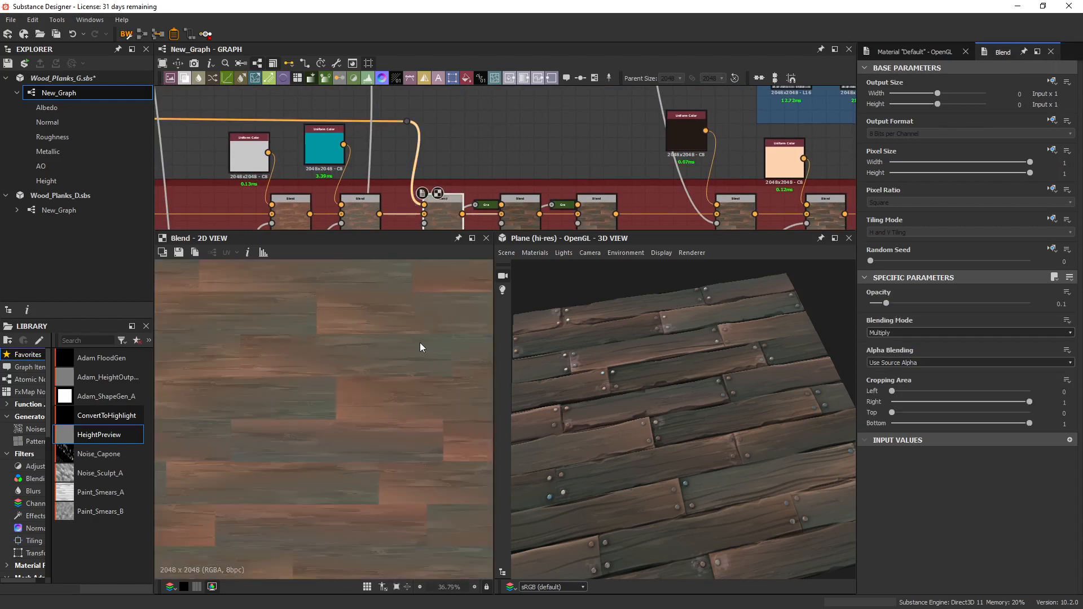
pyautogui.scroll(-3, 420, 344)
# Try the Multiply Blend's opacity at 0.92, undo it, and set the opacity to 0.12.
pyautogui.moveTo(548, 163); pyautogui.dragTo(652, 129, button='middle')
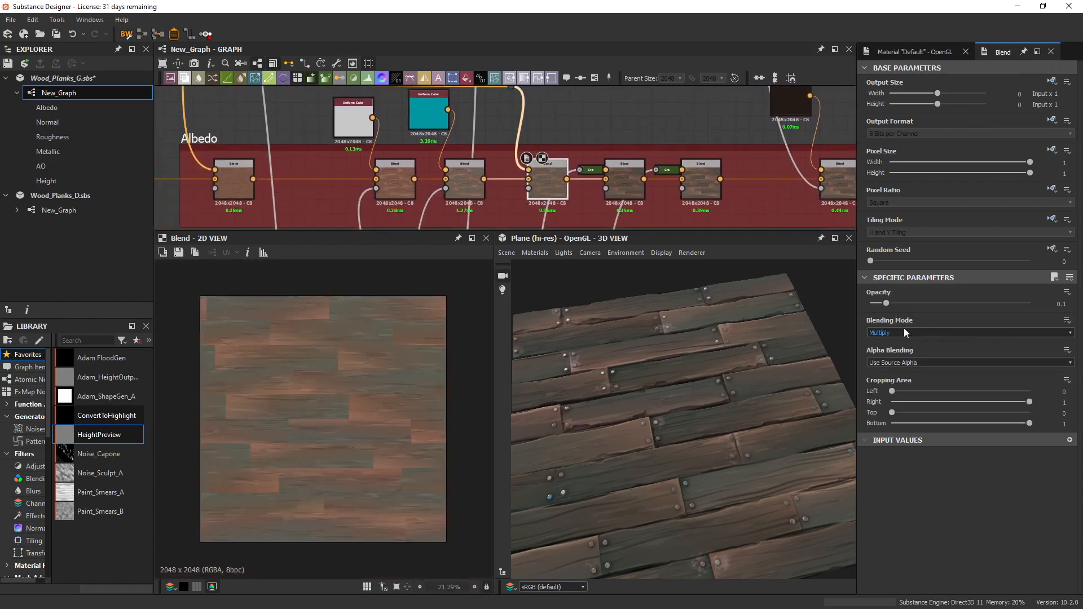
pyautogui.moveTo(889, 303); pyautogui.dragTo(1018, 305)
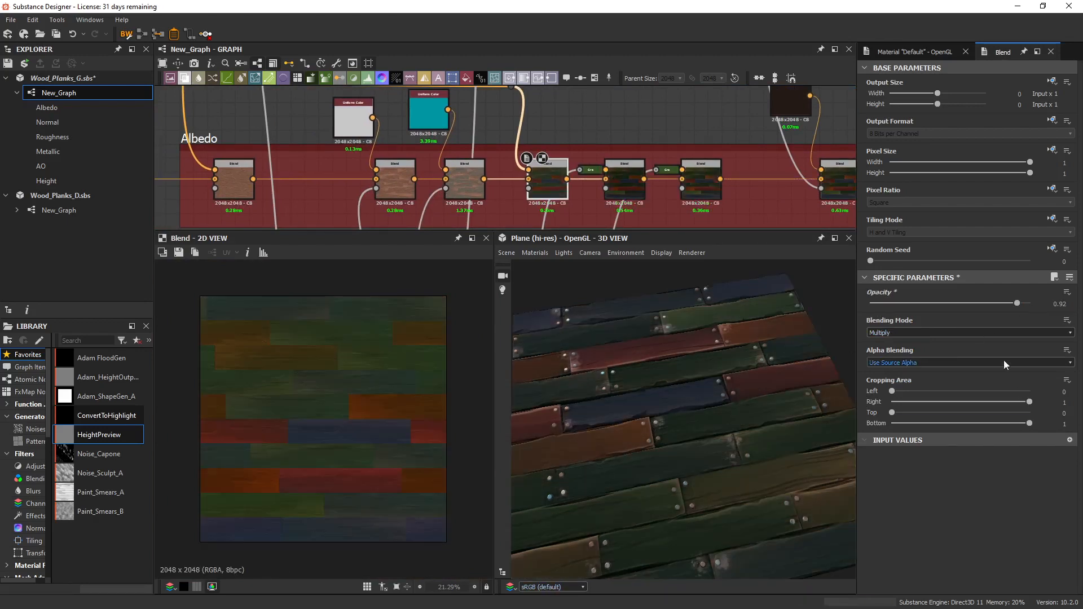
pyautogui.hotkey('ctrl', 'z')
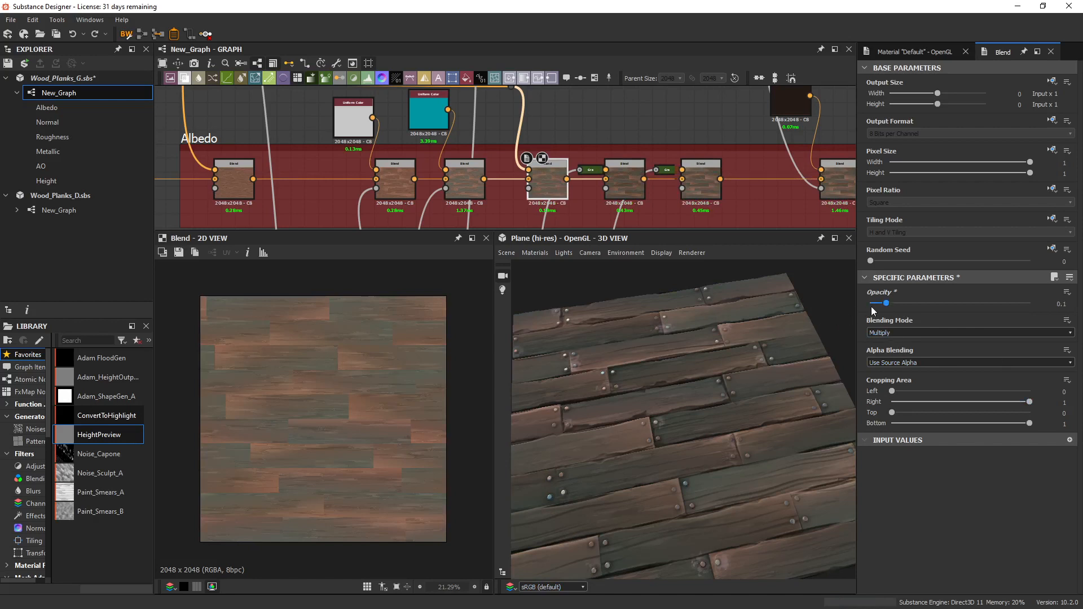
pyautogui.moveTo(871, 306)
pyautogui.mouseDown()
pyautogui.moveTo(846, 304)
pyautogui.moveTo(889, 303)
pyautogui.mouseUp()
# Examine the Subtract Blend after the Multiply Blend and the greyscale Gradient Map feeding its foreground.
pyautogui.scroll(-3, 413, 171)
pyautogui.scroll(3, 530, 164)
pyautogui.doubleClick(484, 160)
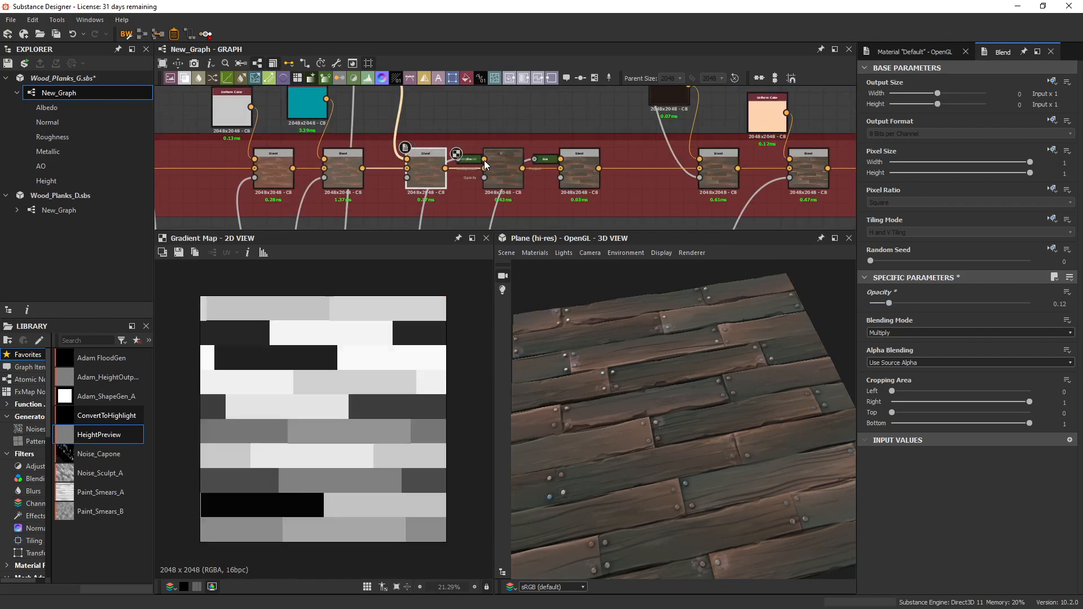
pyautogui.scroll(-3, 447, 177)
pyautogui.scroll(3, 449, 181)
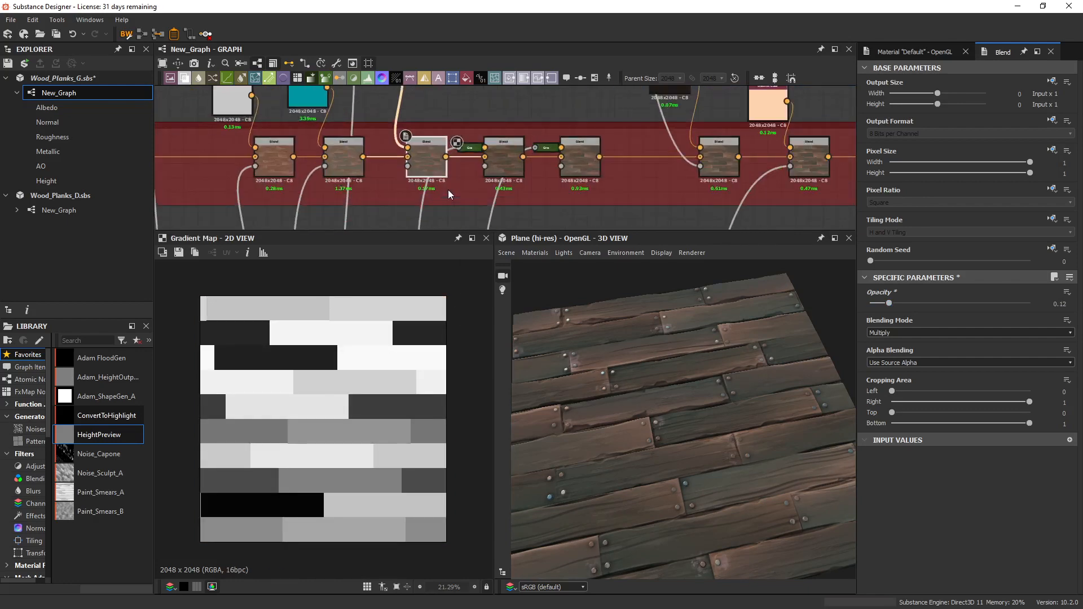
pyautogui.doubleClick(502, 150)
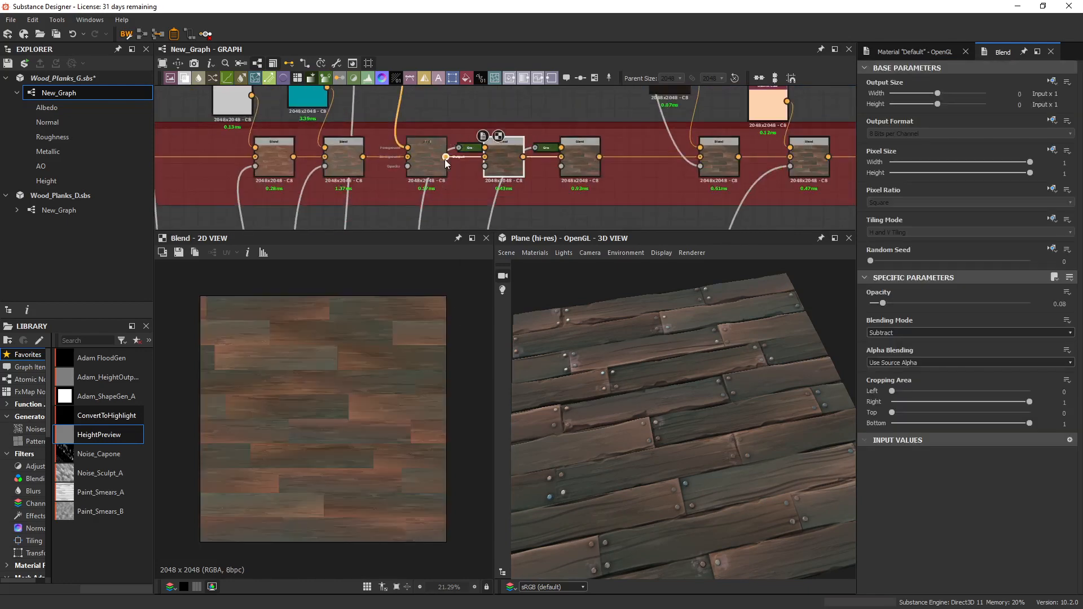
pyautogui.doubleClick(467, 150)
pyautogui.scroll(2, 340, 408)
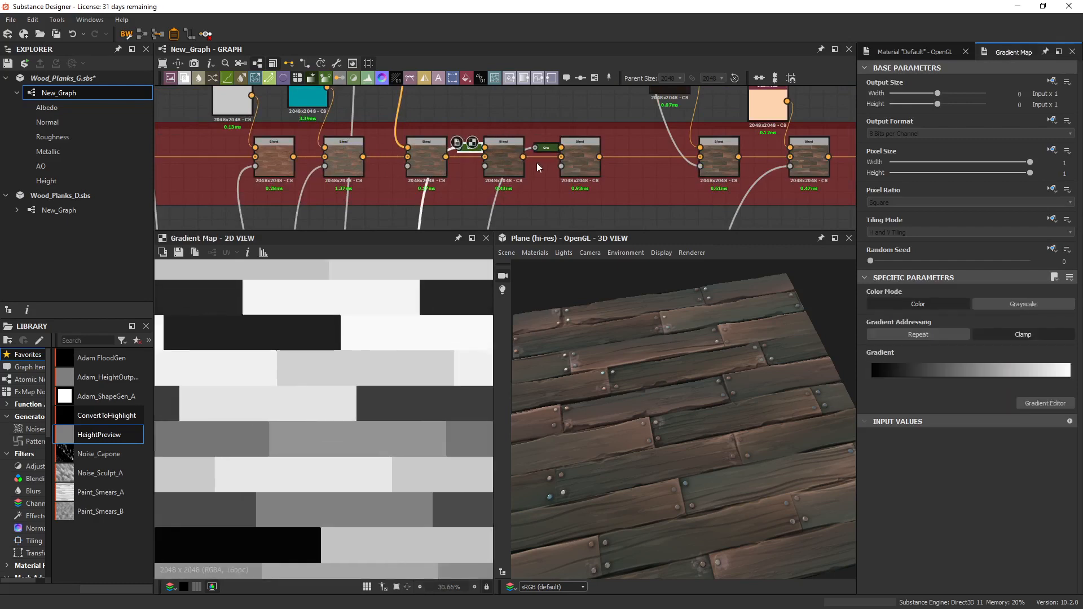
# Test the Subtract Blend's opacity at 0.35 and 0 while checking the planks in 3D, and return it to 0.08.
pyautogui.doubleClick(506, 163)
pyautogui.scroll(3, 472, 150)
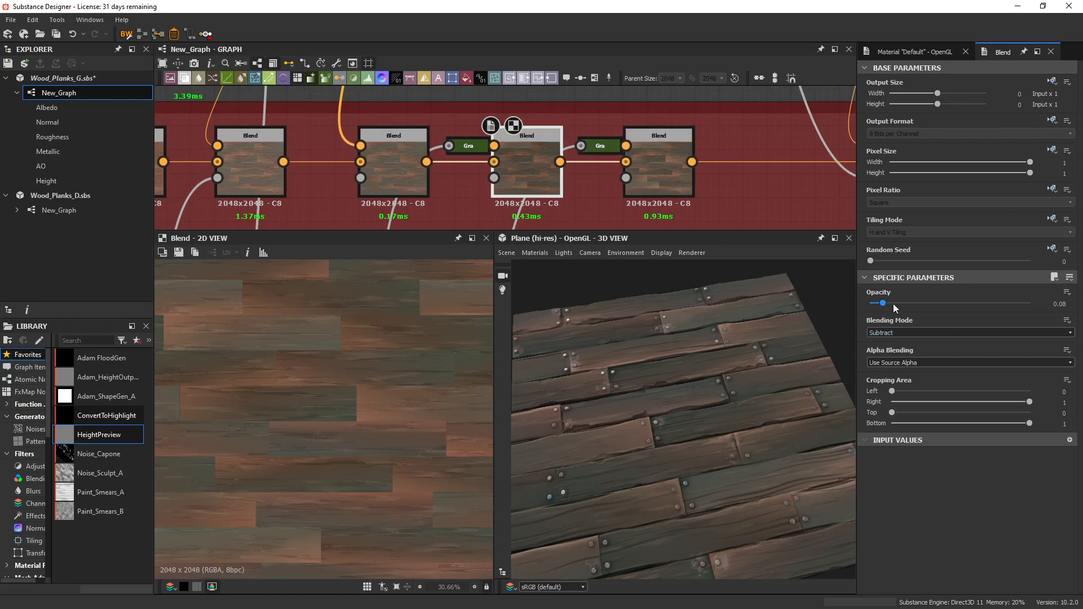
pyautogui.moveTo(885, 304); pyautogui.dragTo(927, 305)
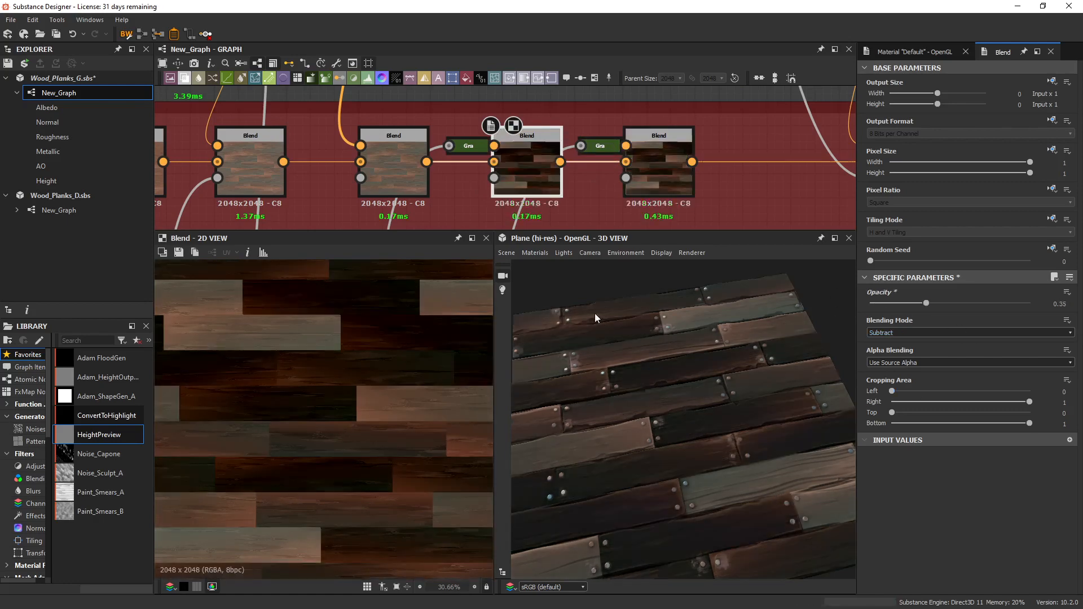
pyautogui.moveTo(716, 442); pyautogui.dragTo(730, 425)
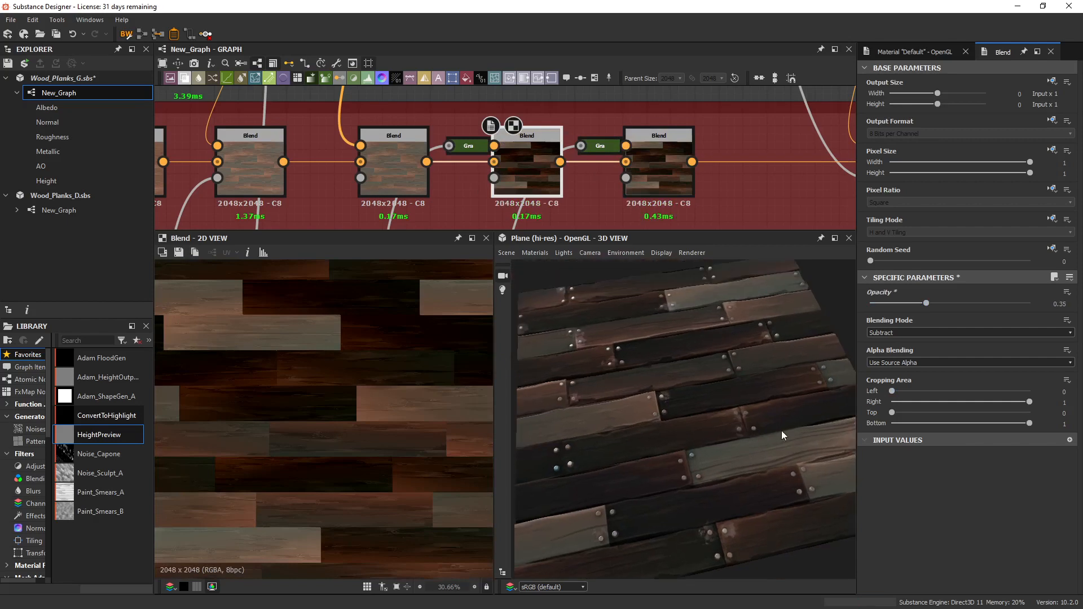
pyautogui.hotkey('ctrl', 'z')
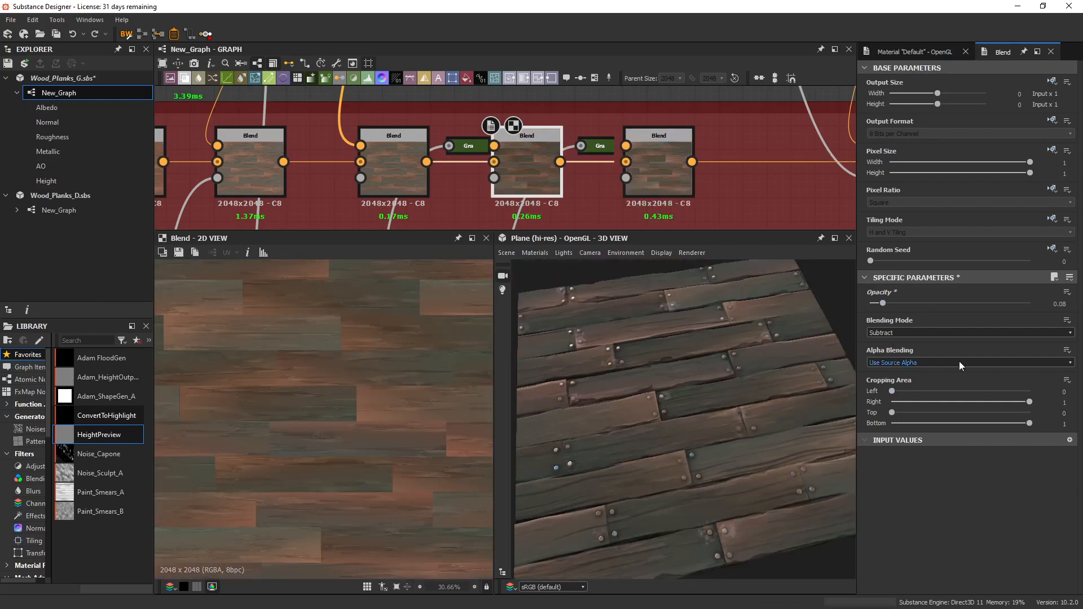
pyautogui.moveTo(884, 305); pyautogui.dragTo(866, 305)
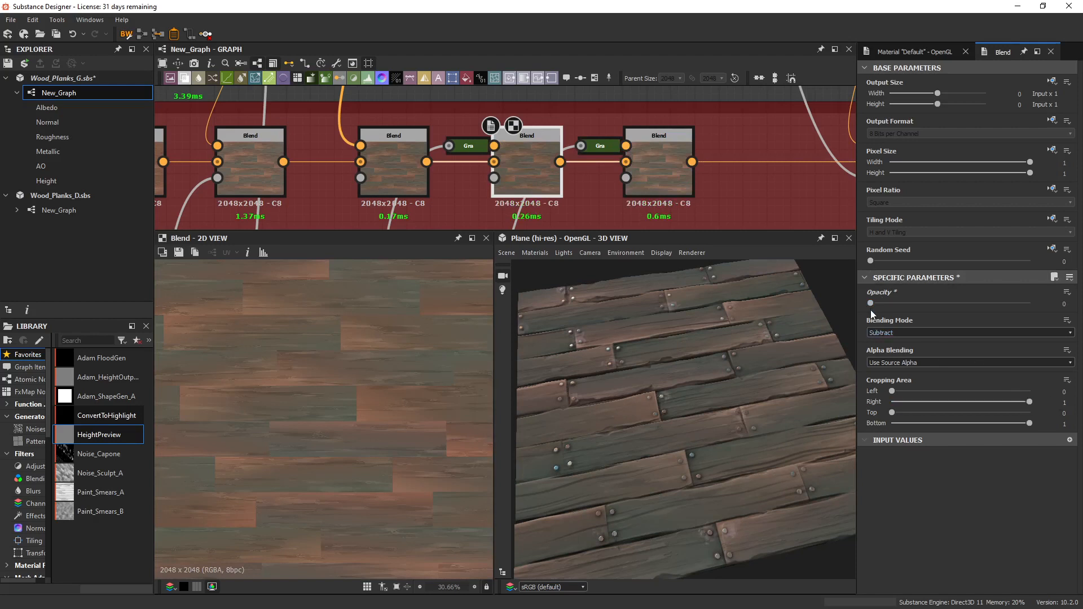
pyautogui.moveTo(871, 303); pyautogui.dragTo(885, 309)
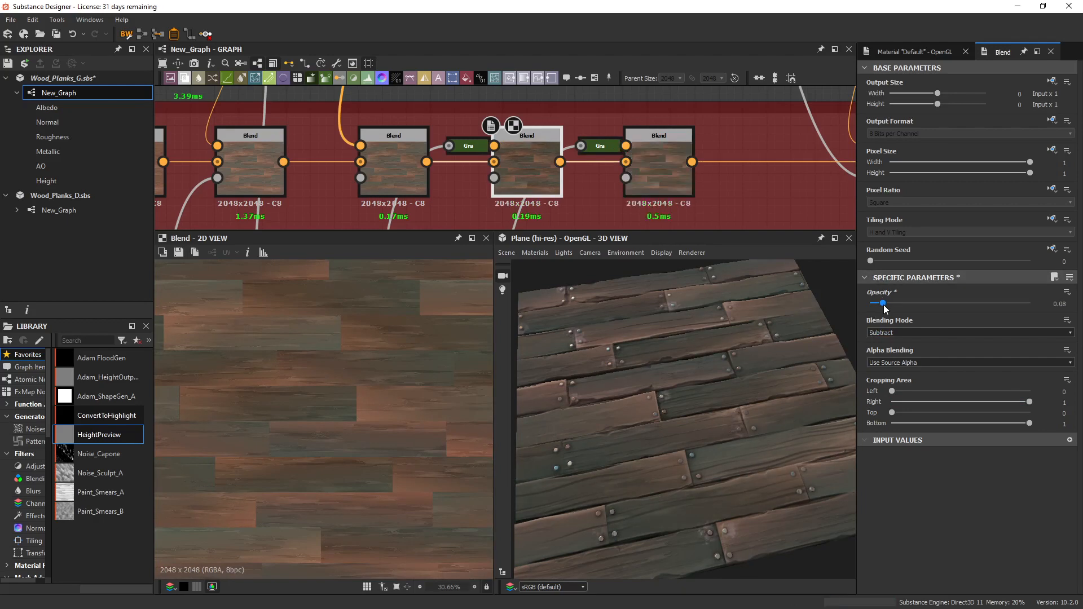
# Display the Gradient Map feeding the Blend after the Subtract one, and inspect its per-plank gradients.
pyautogui.scroll(-2, 618, 136)
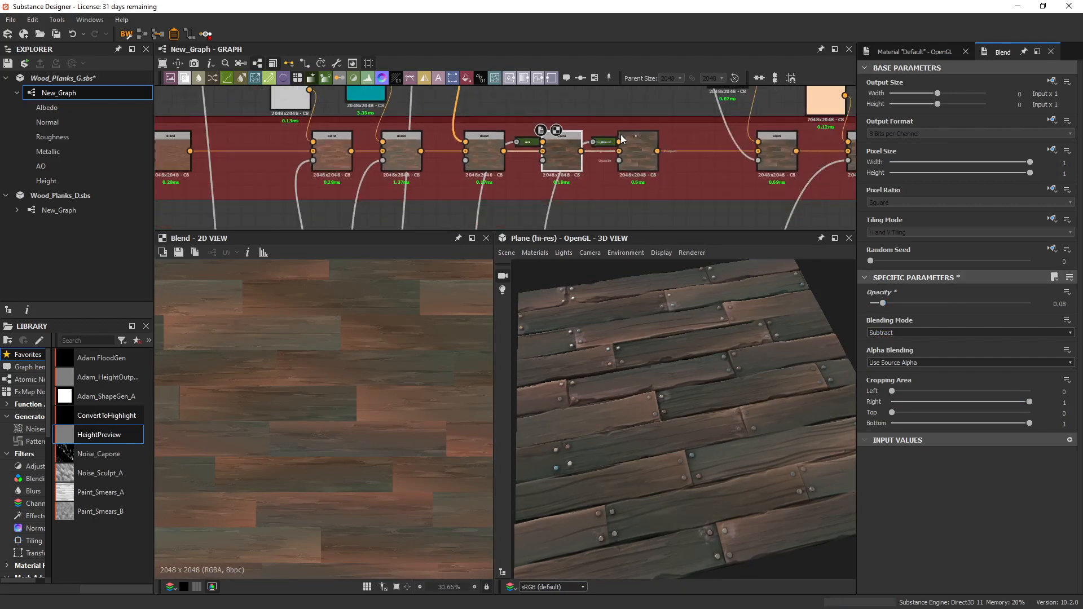
pyautogui.doubleClick(606, 141)
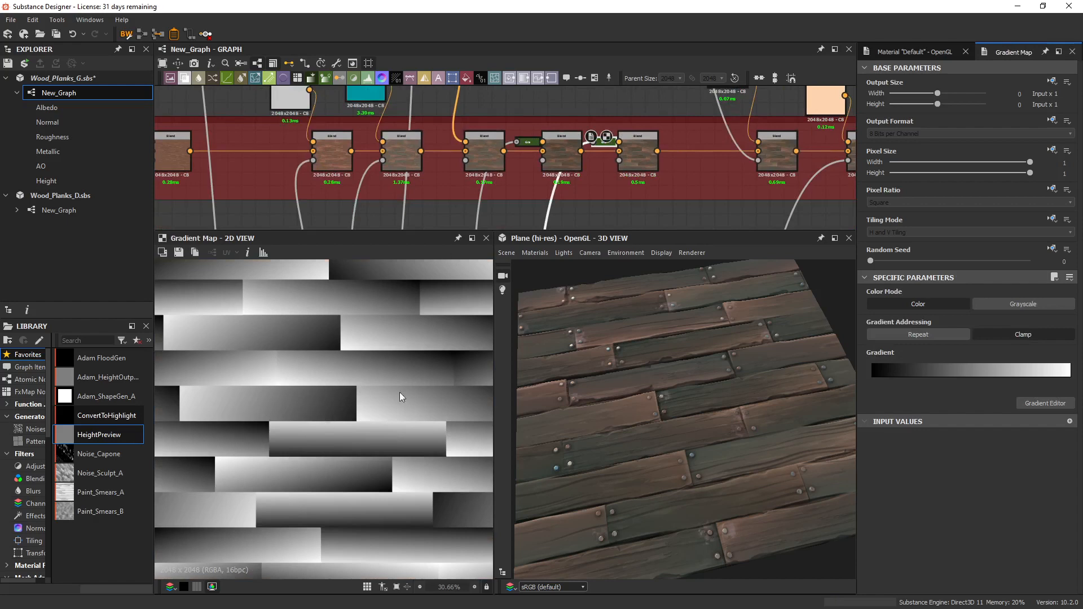
pyautogui.scroll(3, 605, 148)
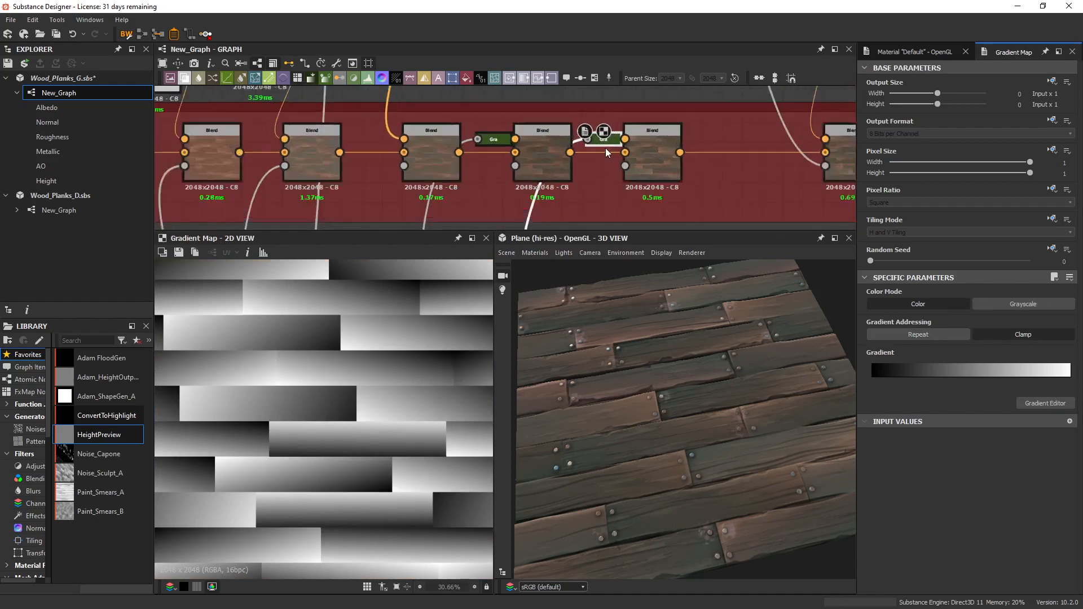
# Compare the final variation Blend, set to Add (Linear Dodge), with the greyscale Gradient Map feeding its foreground.
pyautogui.doubleClick(678, 145)
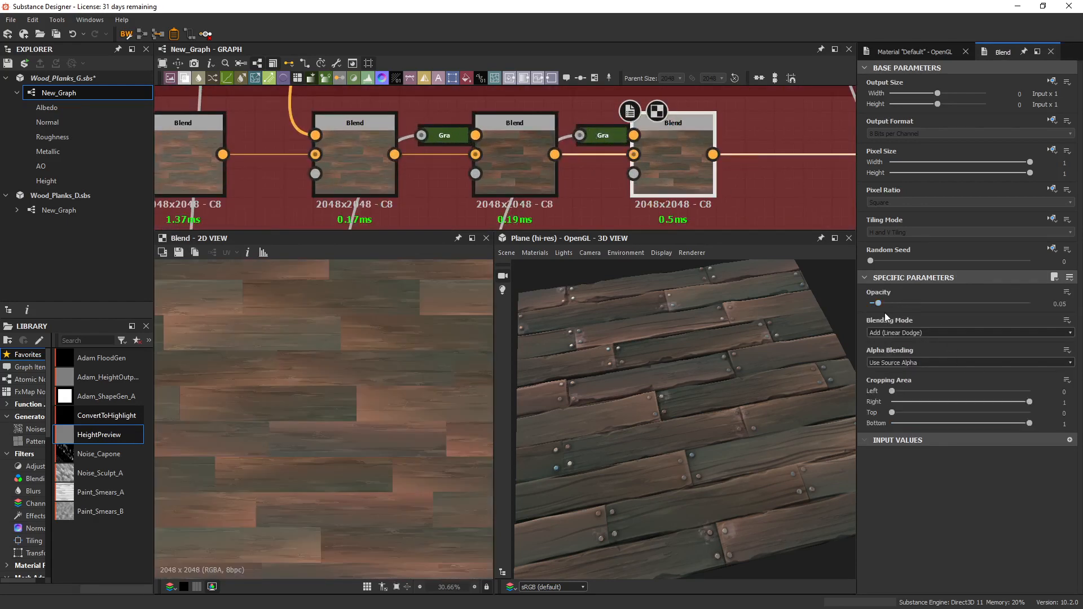
pyautogui.doubleClick(612, 139)
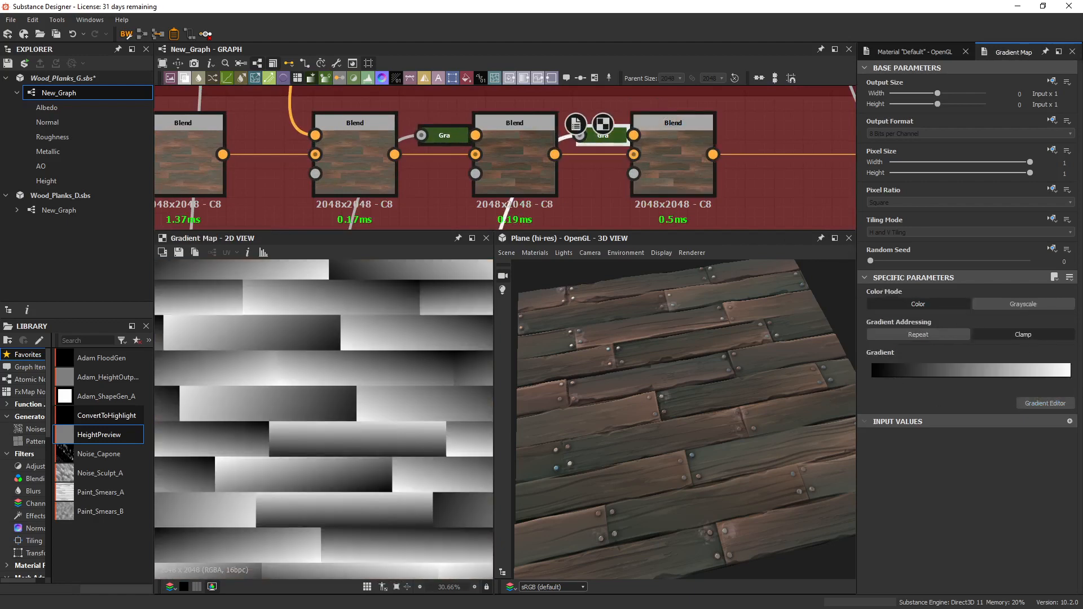
pyautogui.doubleClick(680, 160)
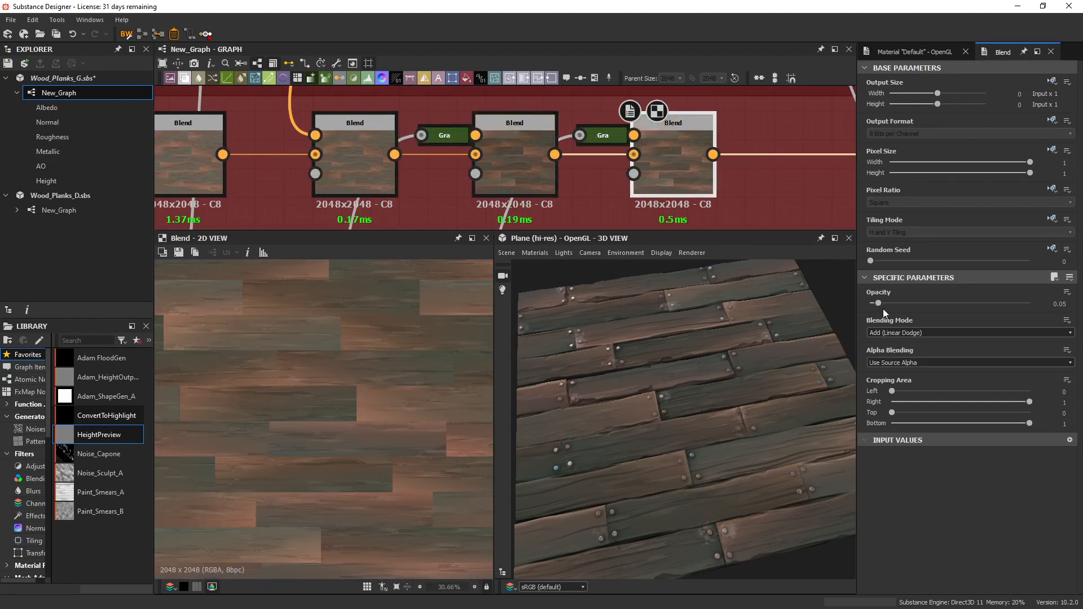
# Test the Add (Linear Dodge) Blend's opacity at 0 and 0.26, undoing each change.
pyautogui.moveTo(879, 304); pyautogui.dragTo(825, 306)
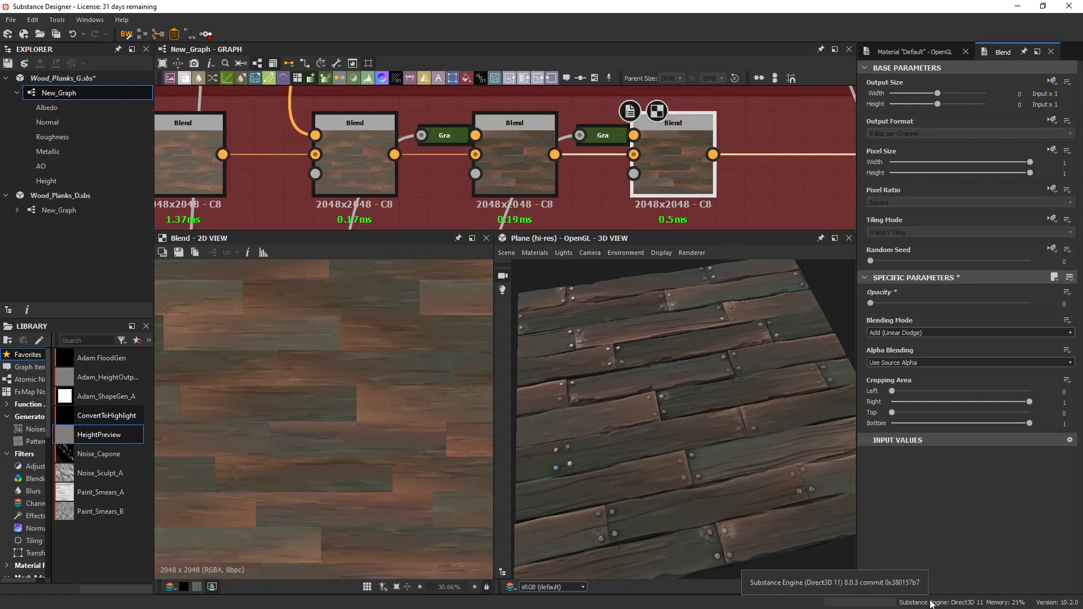
pyautogui.hotkey('ctrl', 'z')
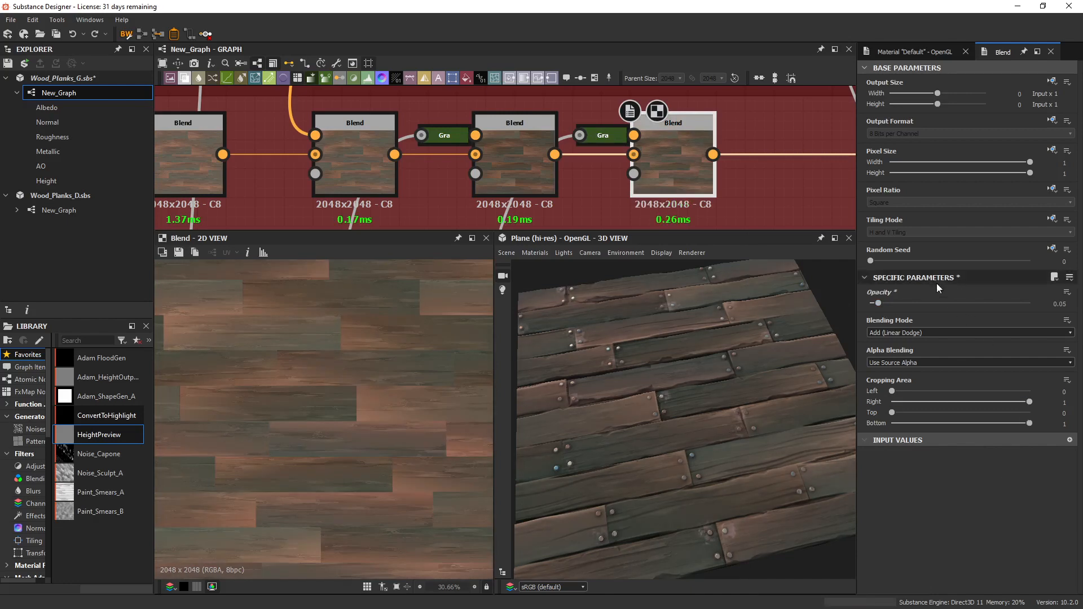
pyautogui.moveTo(899, 303); pyautogui.dragTo(911, 301)
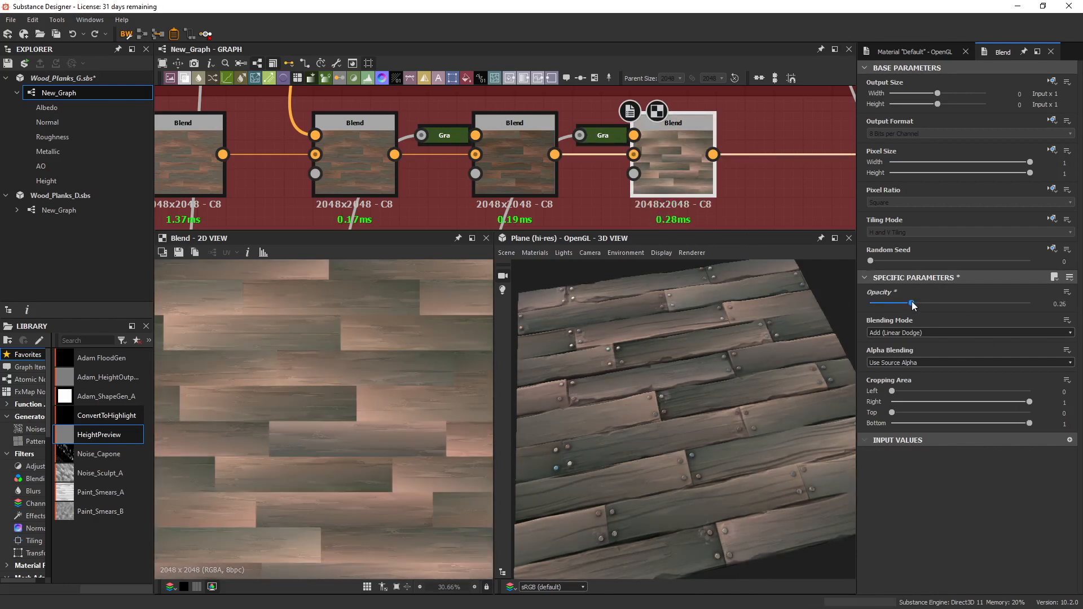
pyautogui.hotkey('ctrl', 'z')
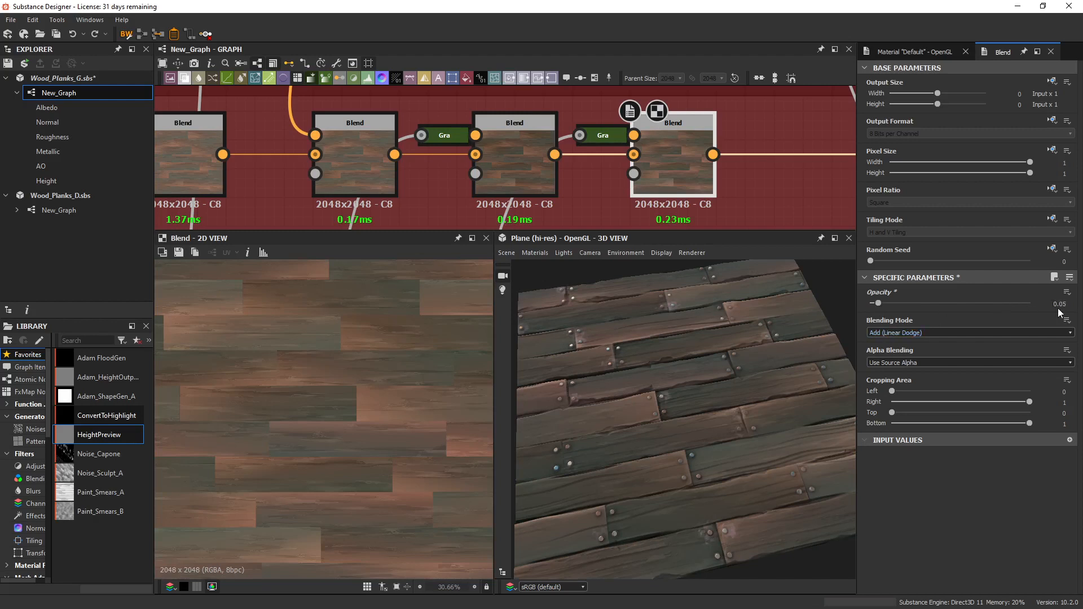
# Link the first Albedo Blend directly to the Blend after the variation chain, inspect the planks in 3D, and restore the Add Blend's connection.
pyautogui.scroll(-5, 759, 417)
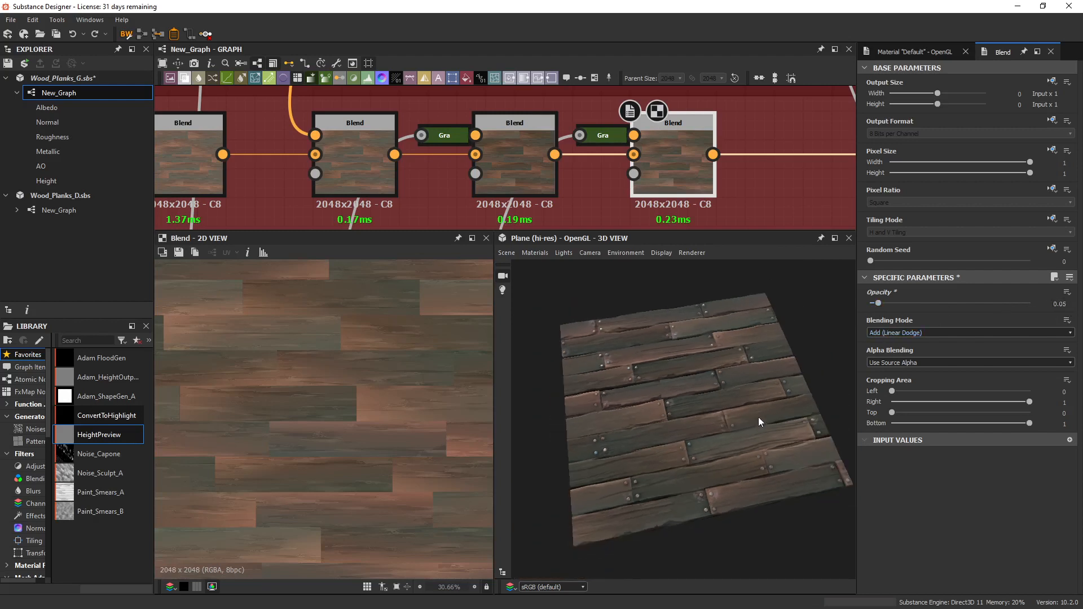
pyautogui.scroll(-3, 531, 177)
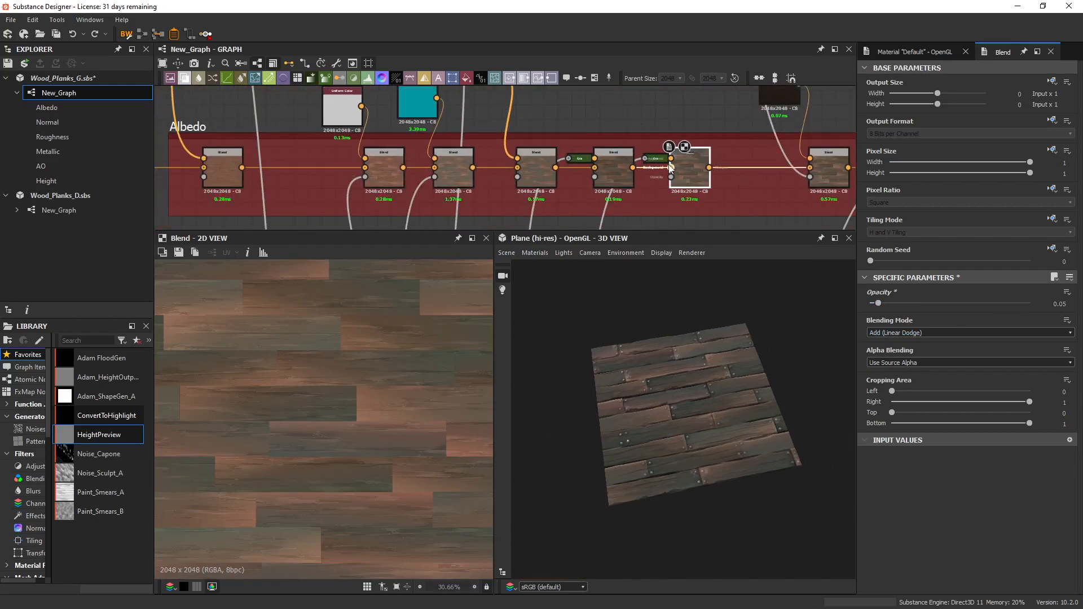
pyautogui.moveTo(732, 188); pyautogui.dragTo(730, 176, button='middle')
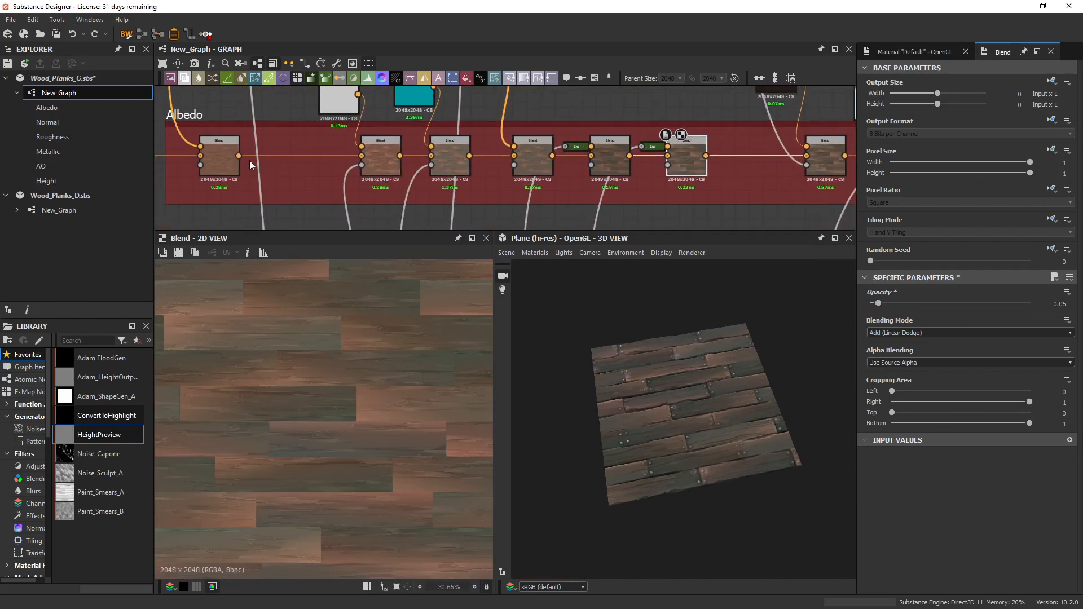
pyautogui.moveTo(240, 156); pyautogui.dragTo(806, 156)
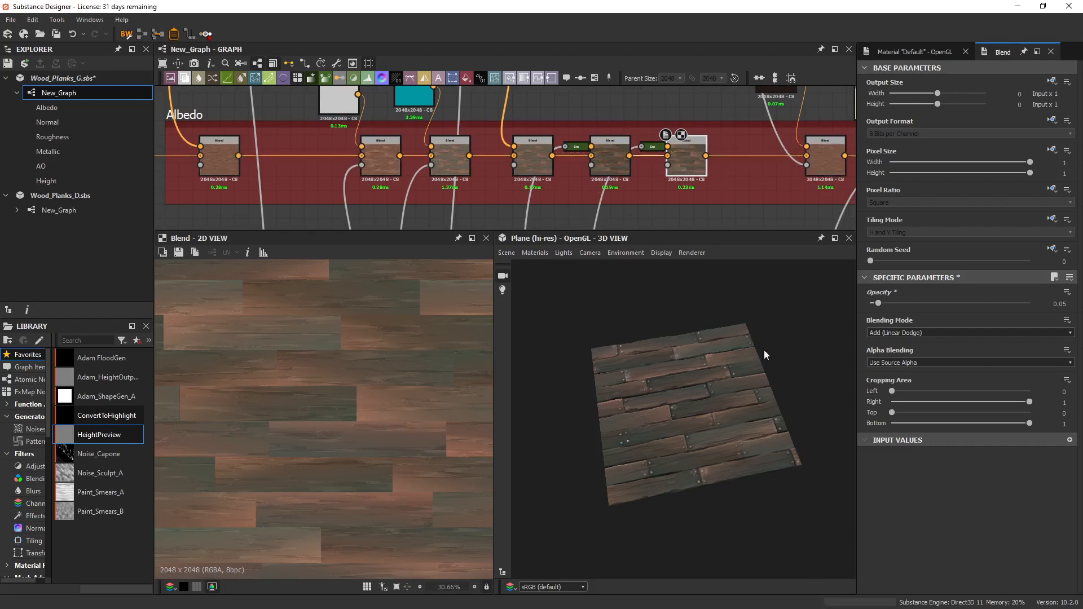
pyautogui.scroll(5, 763, 380)
pyautogui.moveTo(814, 354); pyautogui.dragTo(797, 369)
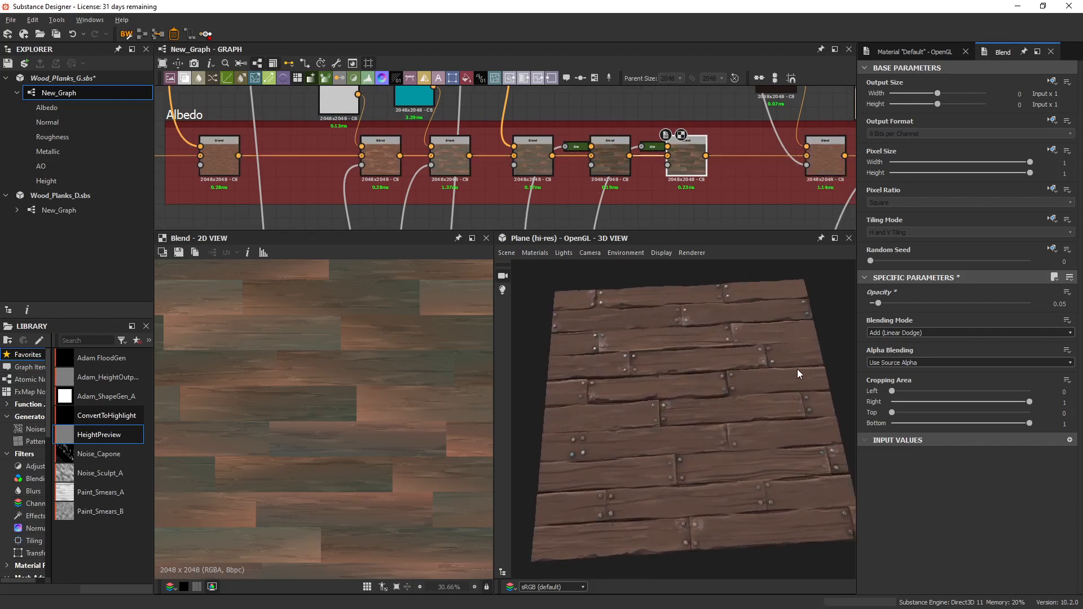
pyautogui.moveTo(680, 230); pyautogui.dragTo(693, 146)
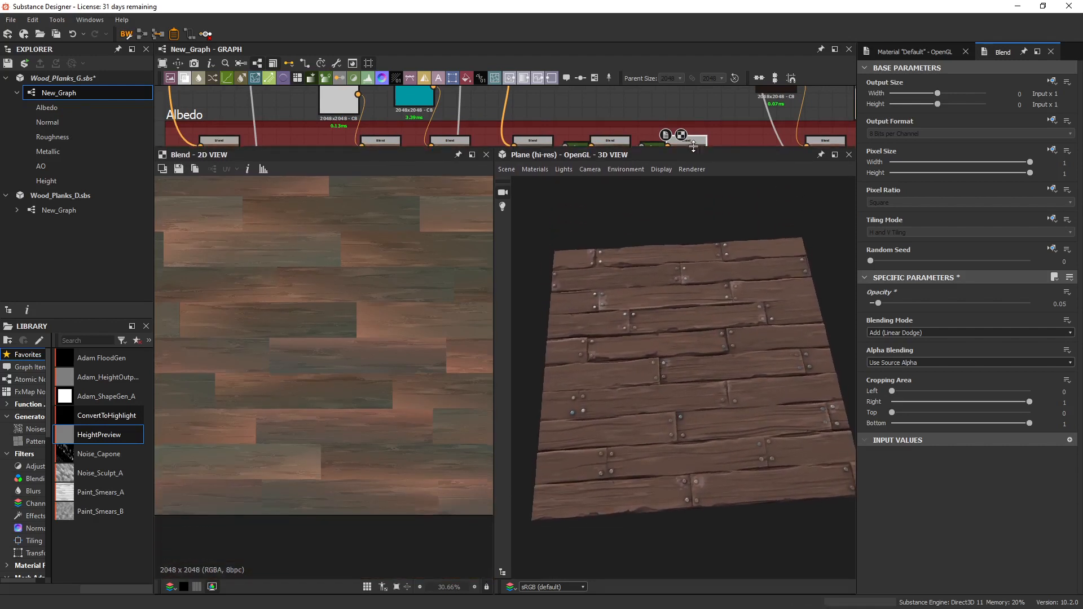
pyautogui.scroll(3, 727, 317)
pyautogui.moveTo(727, 317); pyautogui.dragTo(720, 299)
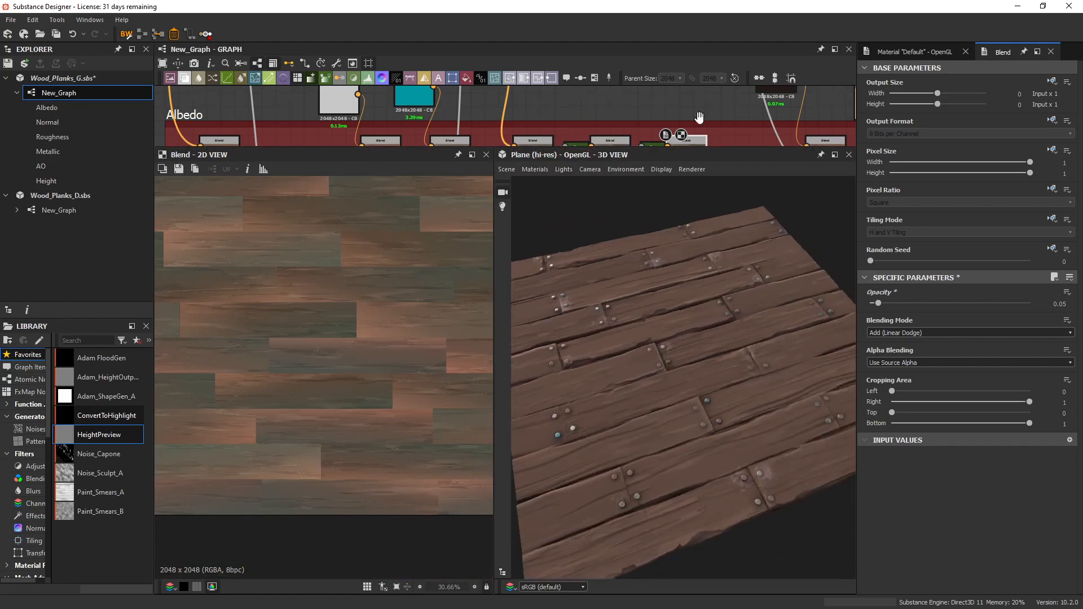
pyautogui.moveTo(695, 111); pyautogui.dragTo(634, 66, button='middle')
pyautogui.moveTo(641, 105); pyautogui.dragTo(745, 105)
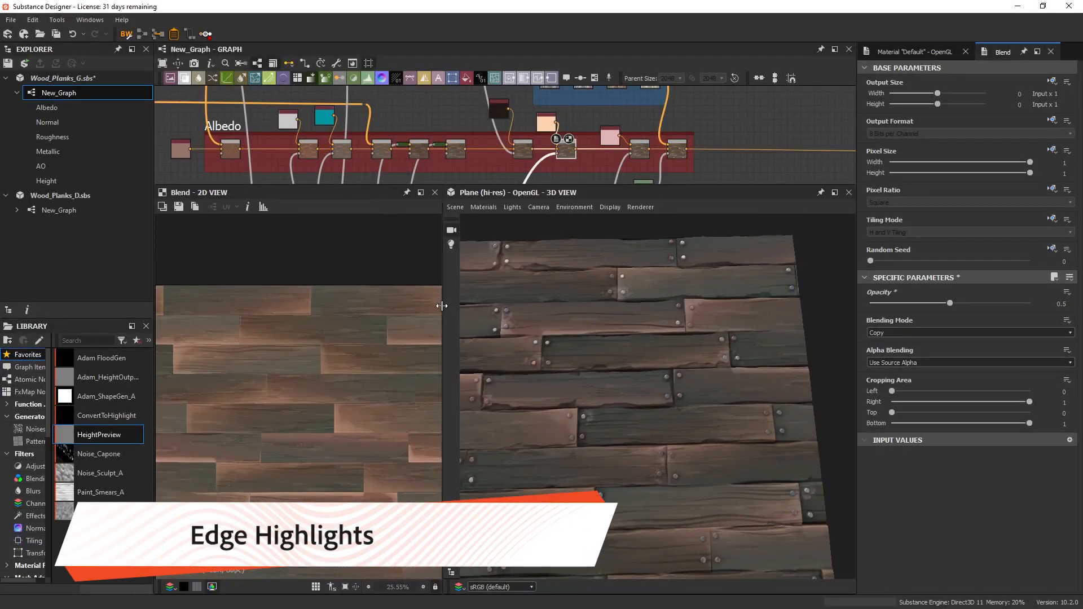
# Enlarge the 3D view, test the edge-highlight Copy Blend's opacity at 0, and set it to 0.7.
pyautogui.moveTo(442, 306); pyautogui.dragTo(263, 333)
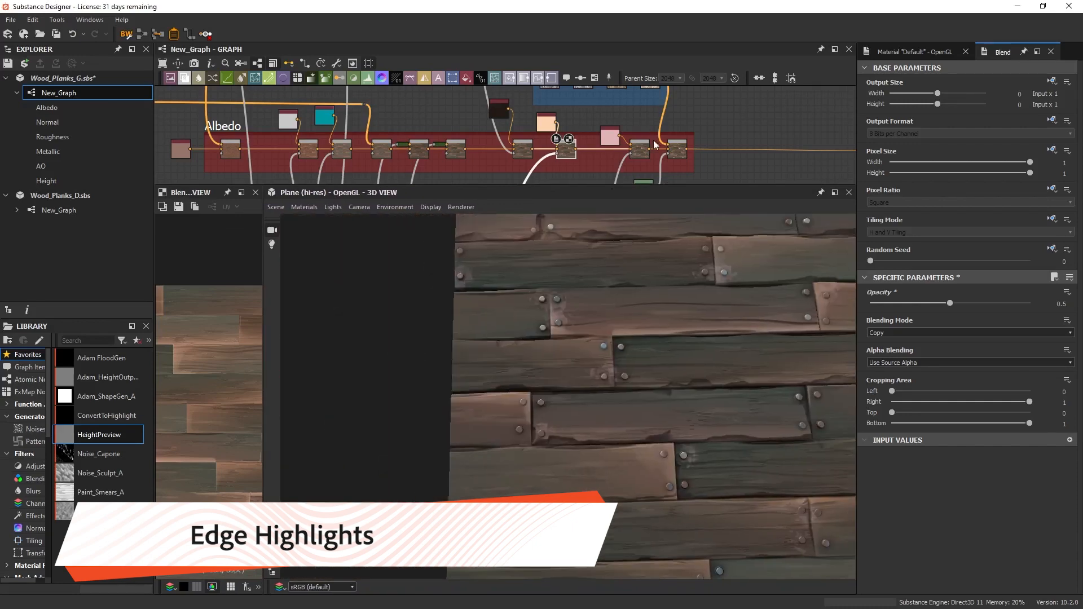
pyautogui.scroll(-4, 583, 317)
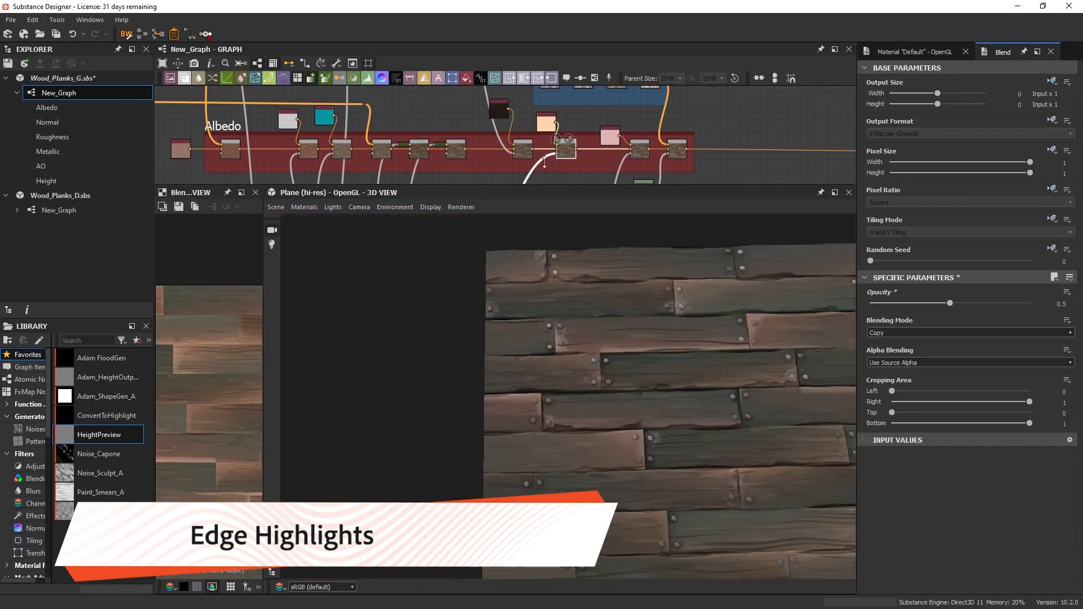
pyautogui.moveTo(950, 303); pyautogui.dragTo(816, 314)
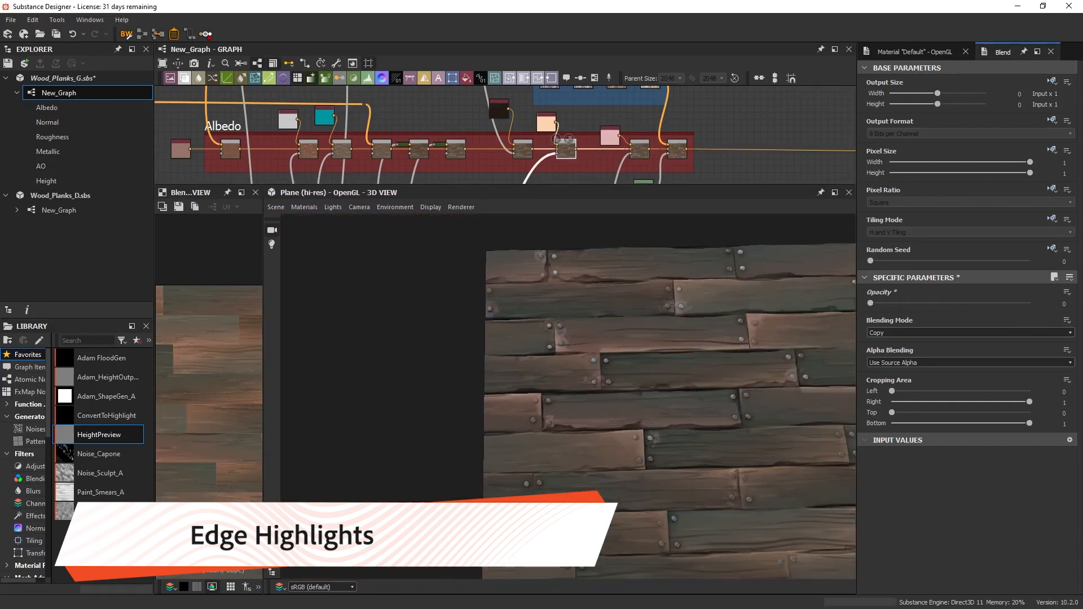
pyautogui.moveTo(840, 451); pyautogui.dragTo(765, 411, button='middle')
pyautogui.scroll(-1, 765, 411)
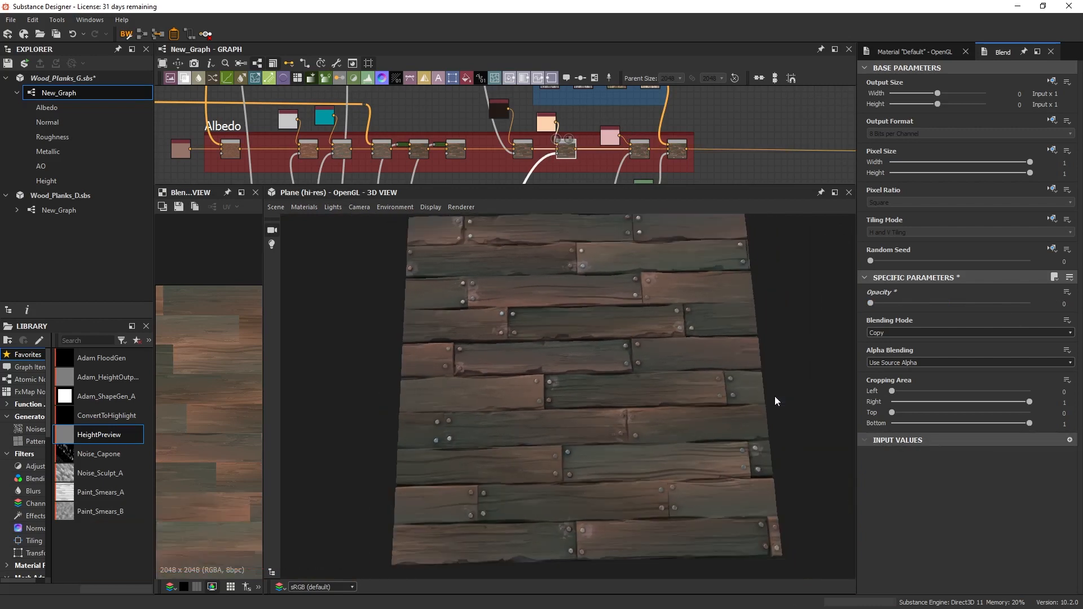
pyautogui.moveTo(878, 303); pyautogui.dragTo(982, 303)
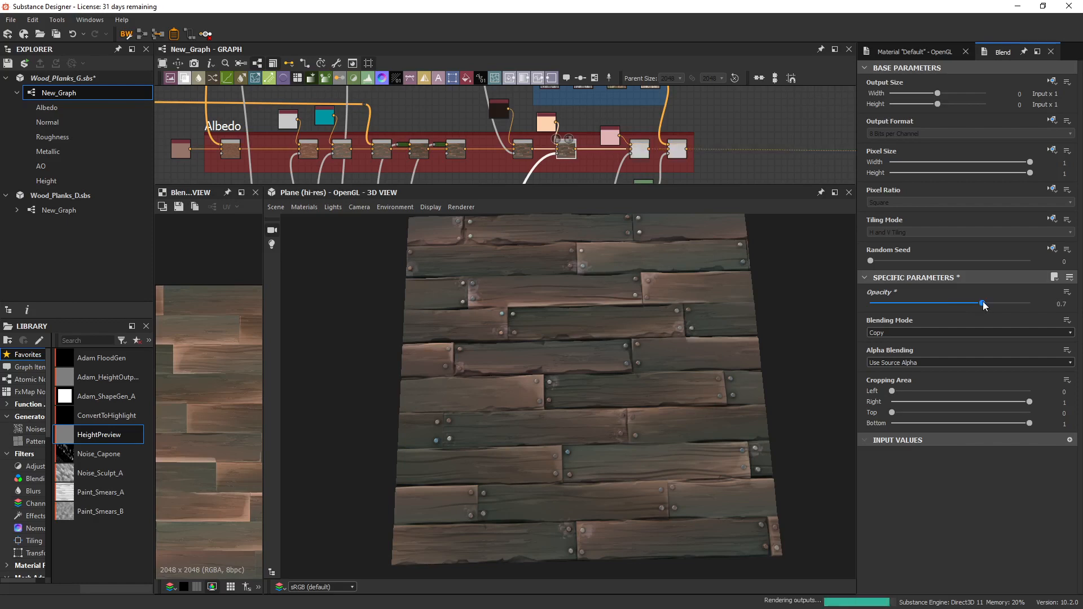
# Display the Multiply Blend at the end of the Hilights frame and enlarge the 2D view to inspect the edge mask.
pyautogui.moveTo(611, 185); pyautogui.dragTo(595, 302)
pyautogui.moveTo(467, 209); pyautogui.dragTo(536, 141, button='middle')
pyautogui.scroll(3, 536, 141)
pyautogui.doubleClick(528, 242)
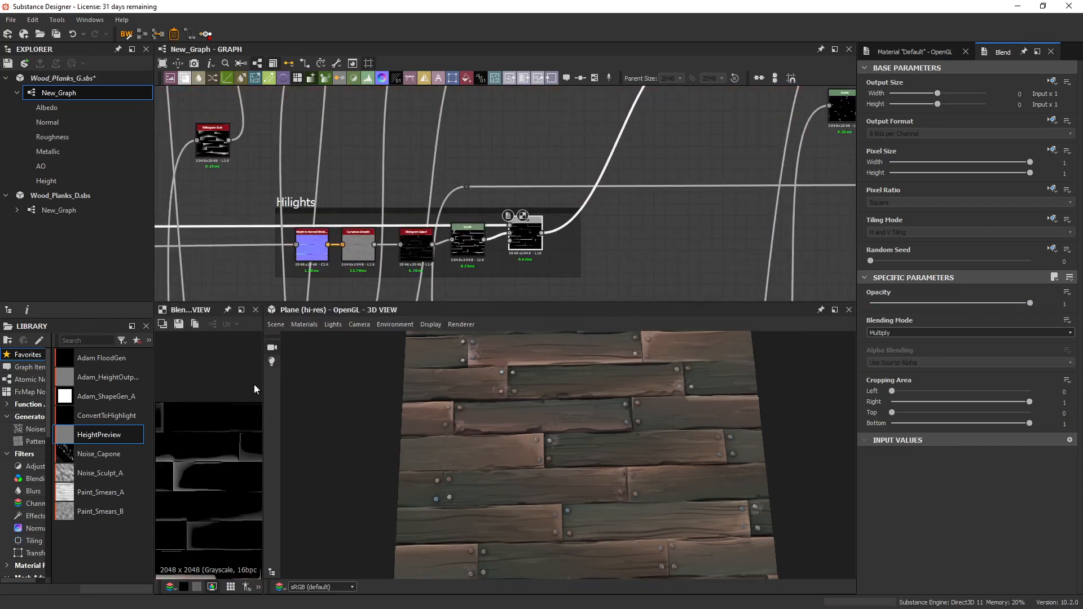
pyautogui.moveTo(262, 395); pyautogui.dragTo(477, 398)
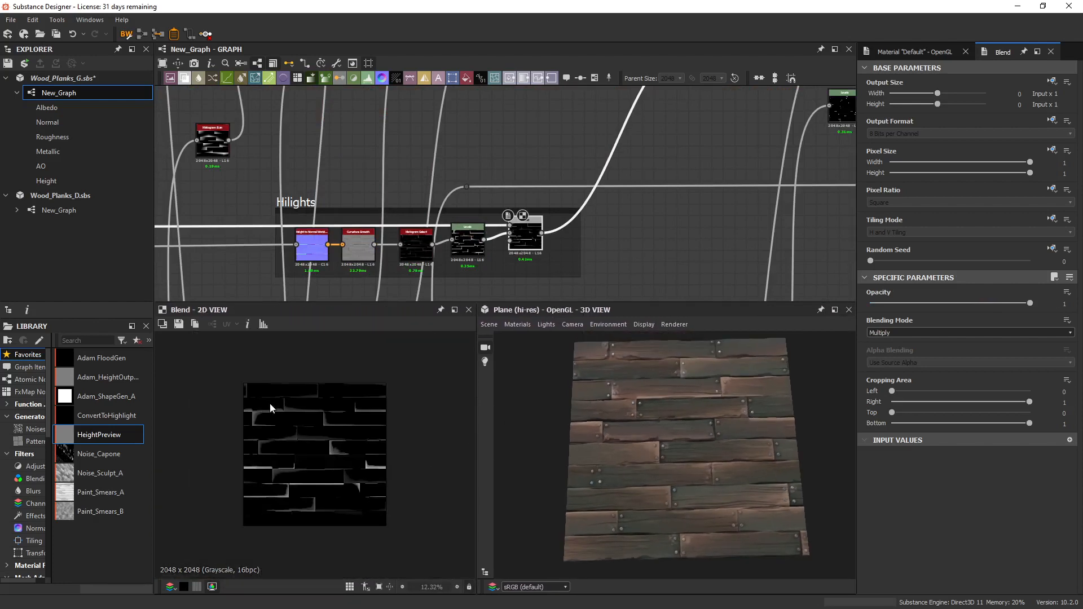
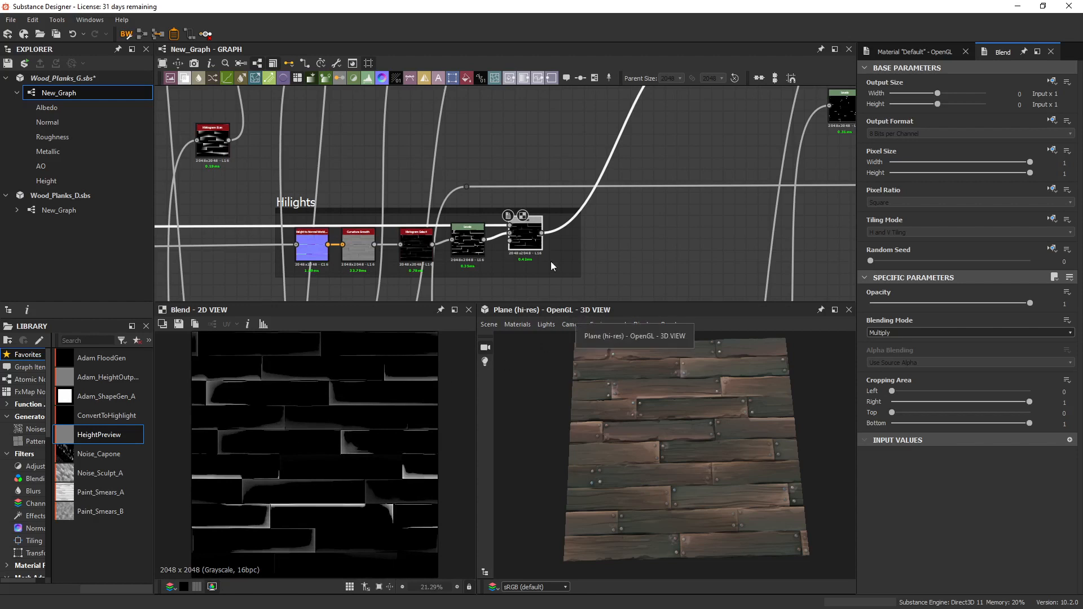
# Trace the Hilights frame's source links back to the Height chain and examine the edge highlights on the 3D planks.
pyautogui.moveTo(354, 249); pyautogui.dragTo(426, 211, button='middle')
pyautogui.scroll(2, 519, 230)
pyautogui.moveTo(633, 185)
pyautogui.mouseDown()
pyautogui.moveTo(645, 182)
pyautogui.moveTo(643, 194)
pyautogui.mouseUp()
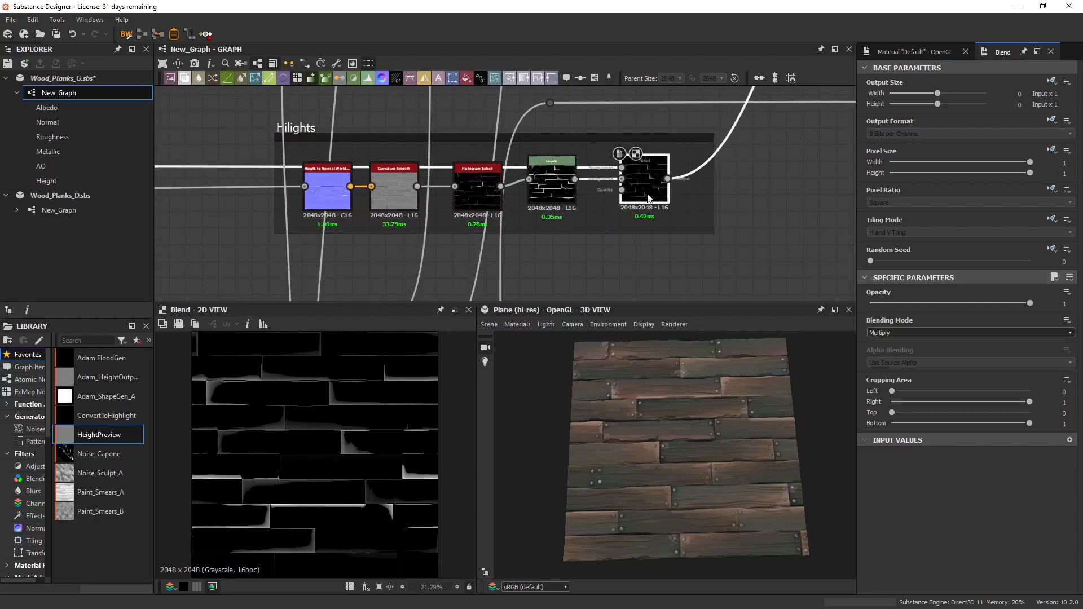
pyautogui.moveTo(348, 183); pyautogui.dragTo(546, 192, button='middle')
pyautogui.scroll(-4, 546, 192)
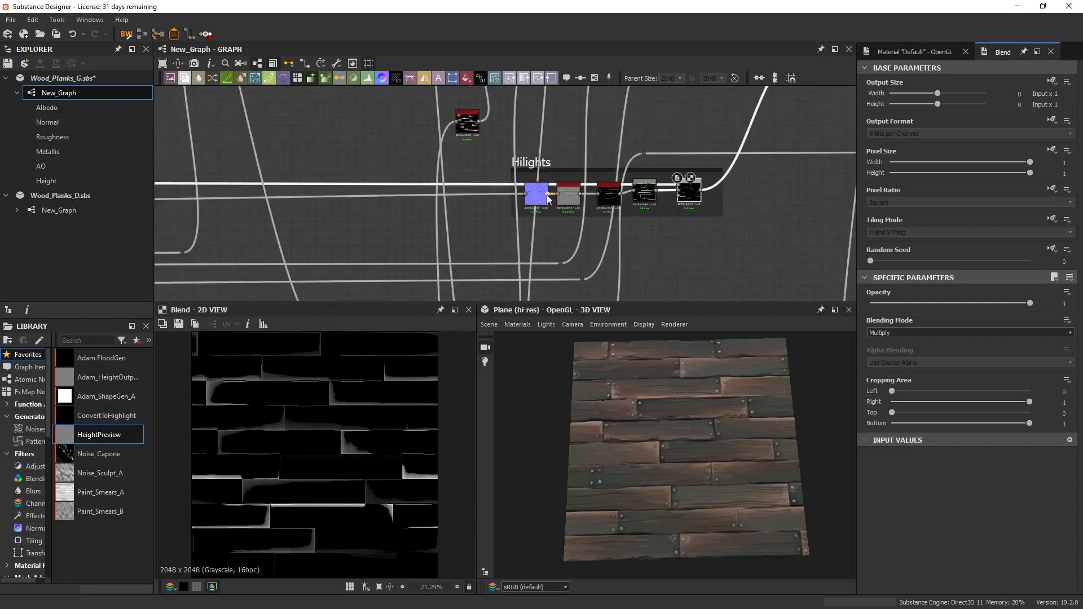
pyautogui.moveTo(440, 247); pyautogui.dragTo(519, 141, button='middle')
pyautogui.moveTo(344, 179); pyautogui.dragTo(776, 184, button='middle')
pyautogui.scroll(-1, 426, 196)
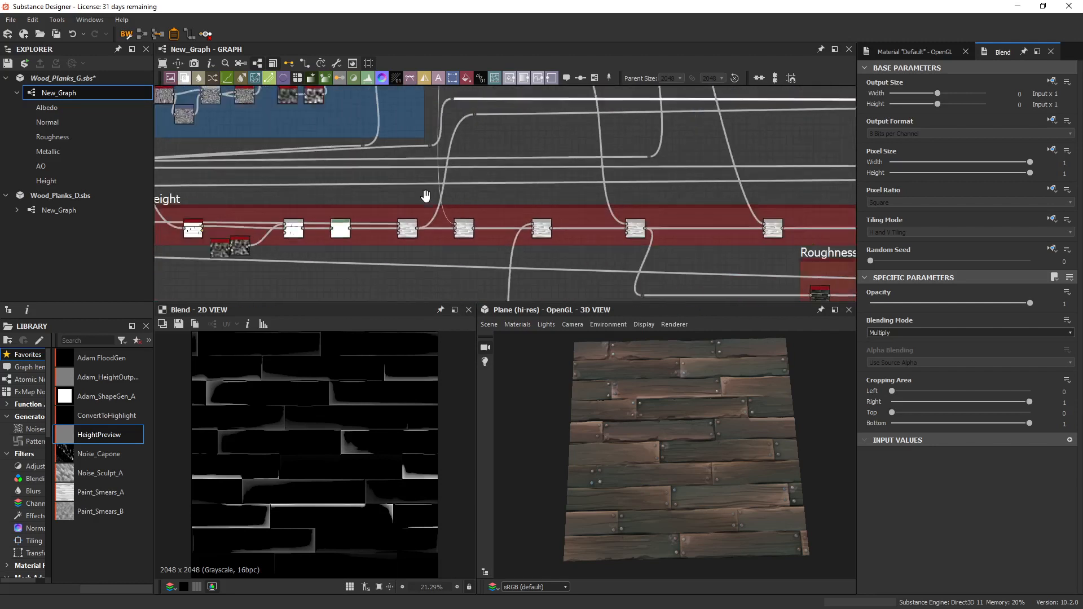
pyautogui.scroll(-1, 426, 196)
pyautogui.moveTo(225, 205); pyautogui.dragTo(215, 205, button='middle')
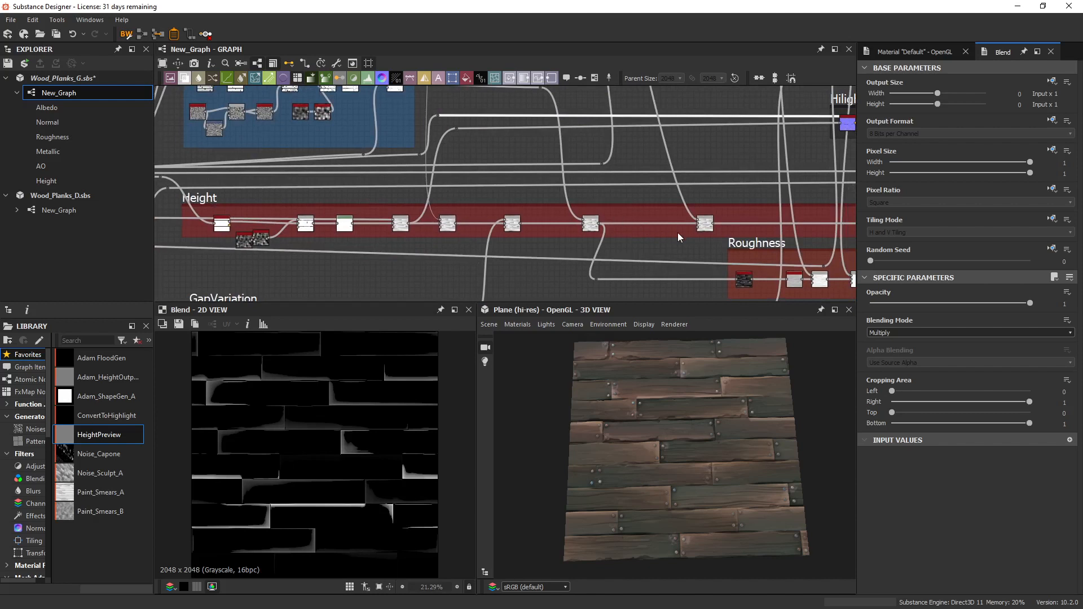
pyautogui.moveTo(678, 232); pyautogui.dragTo(560, 247, button='middle')
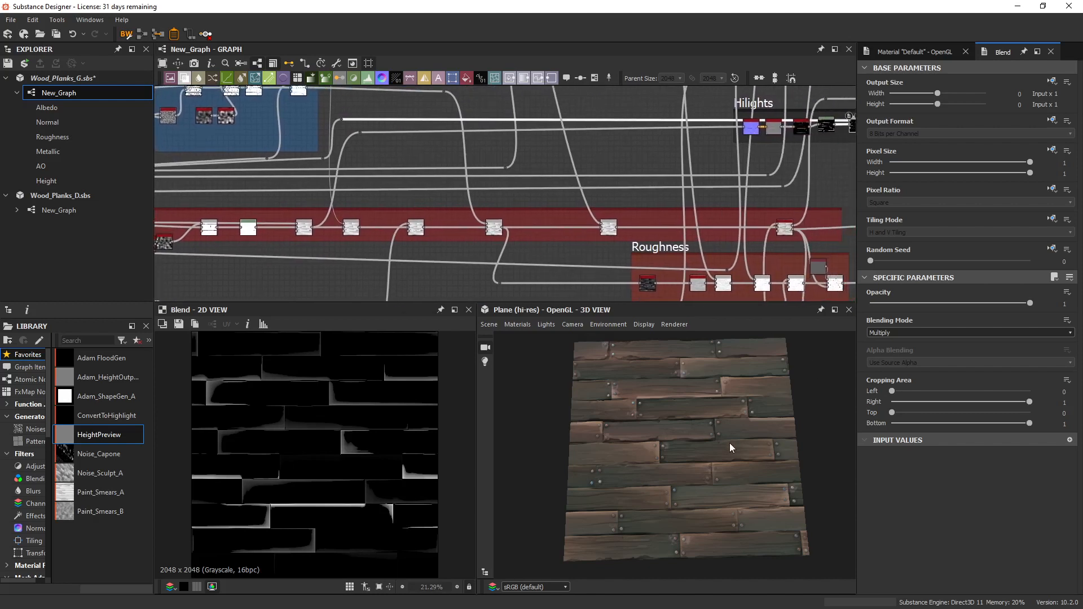
pyautogui.scroll(4, 729, 443)
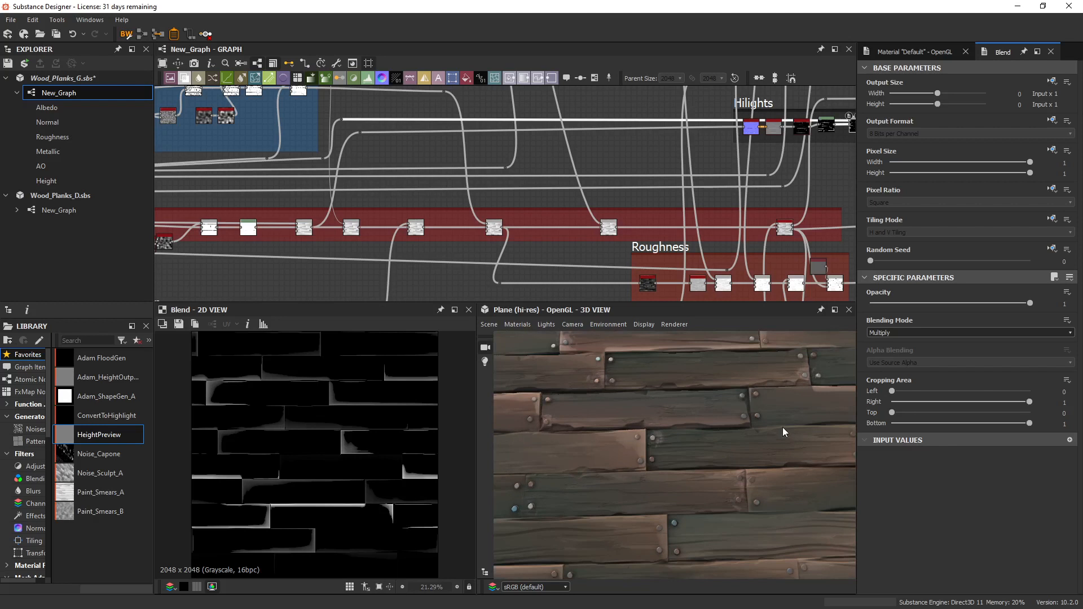
pyautogui.moveTo(777, 426)
pyautogui.mouseDown()
pyautogui.moveTo(756, 442)
pyautogui.moveTo(783, 423)
pyautogui.mouseUp()
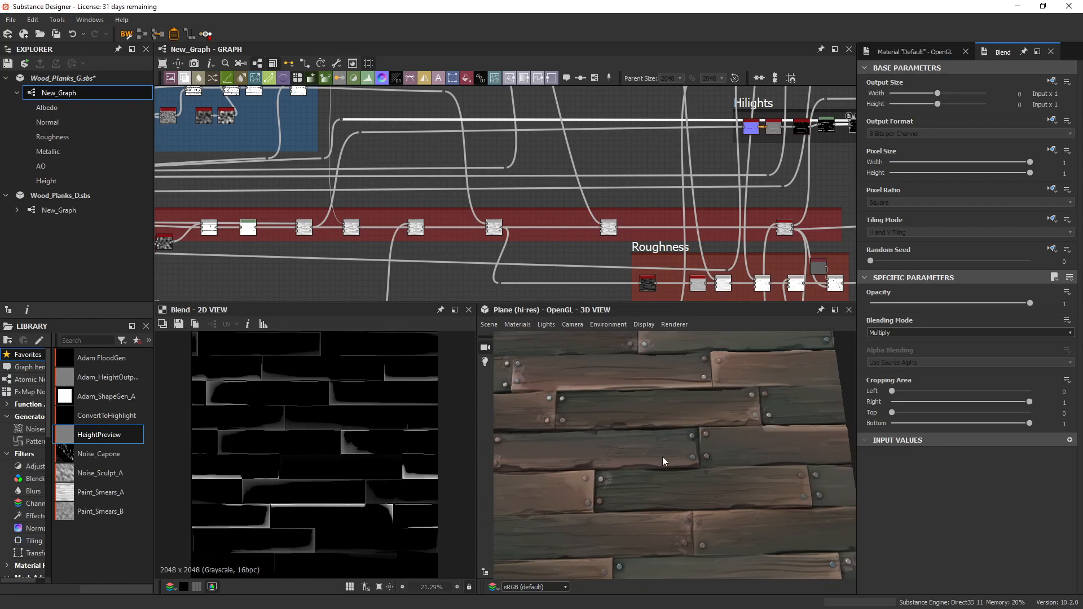
# Display the Height chain's Multiply Blend that feeds the Hilights frame and view the whole plank height map in 2D.
pyautogui.moveTo(540, 245); pyautogui.dragTo(649, 247, button='middle')
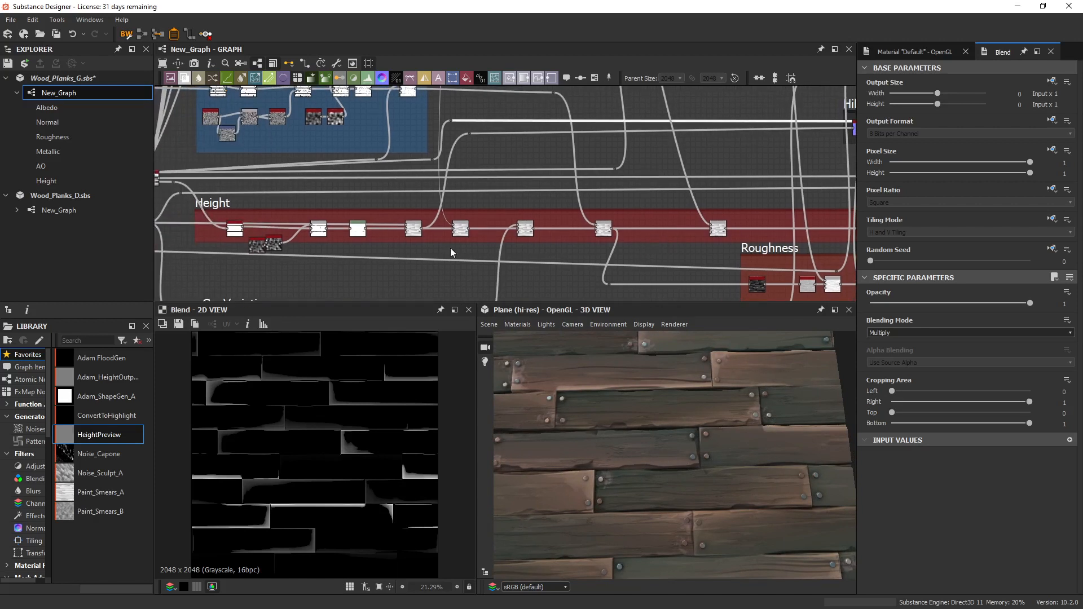
pyautogui.scroll(1, 434, 236)
pyautogui.click(412, 229)
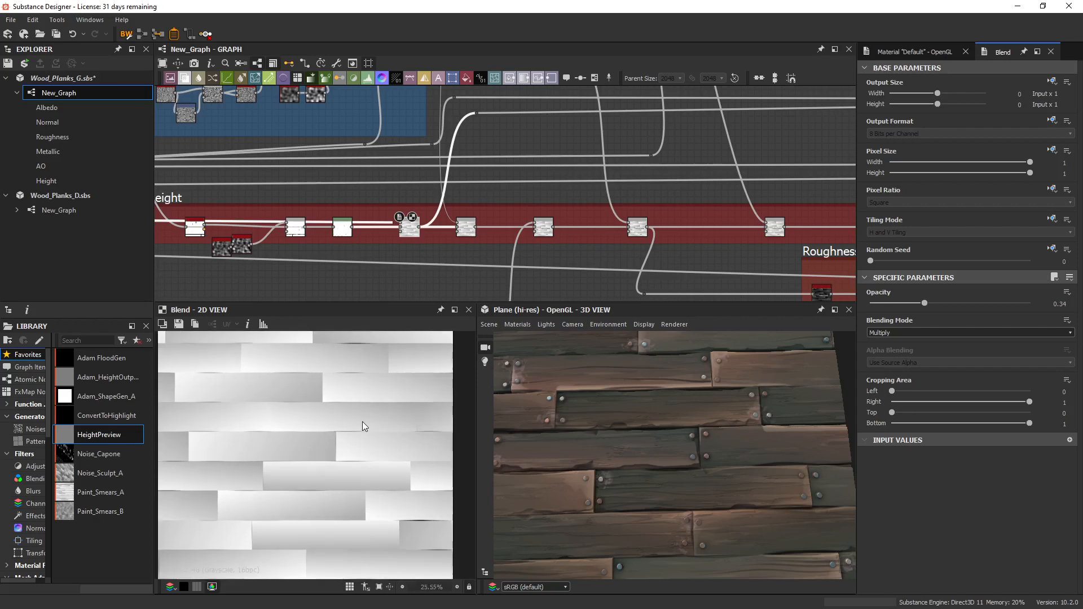
pyautogui.scroll(-1, 362, 421)
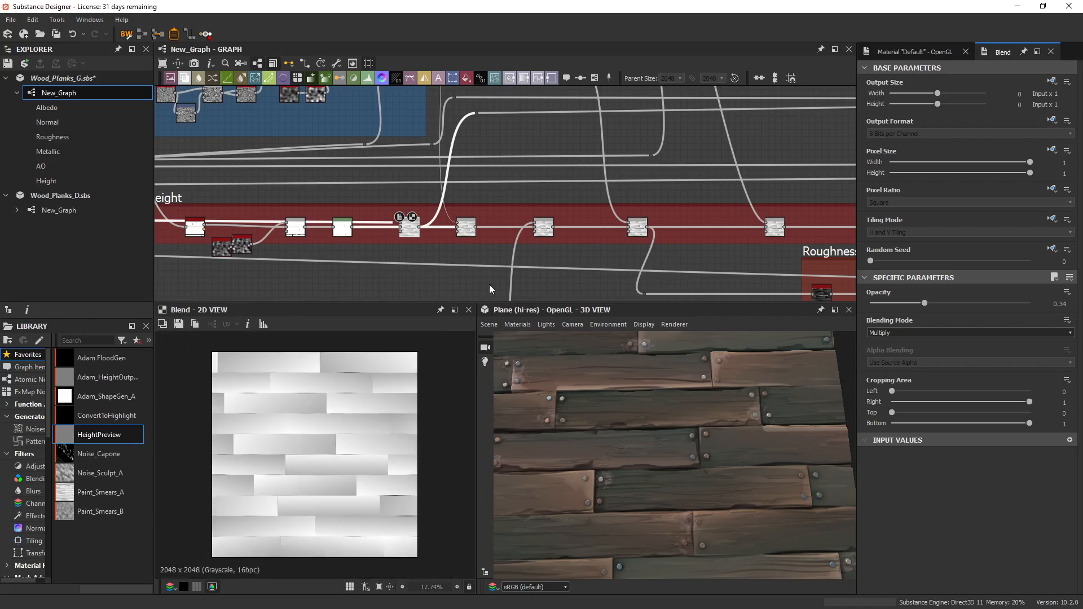
# Add a Height to Normal World Units node above the Height frame, display it, and feed it from the 0.34-opacity Multiply Blend.
pyautogui.scroll(-4, 489, 285)
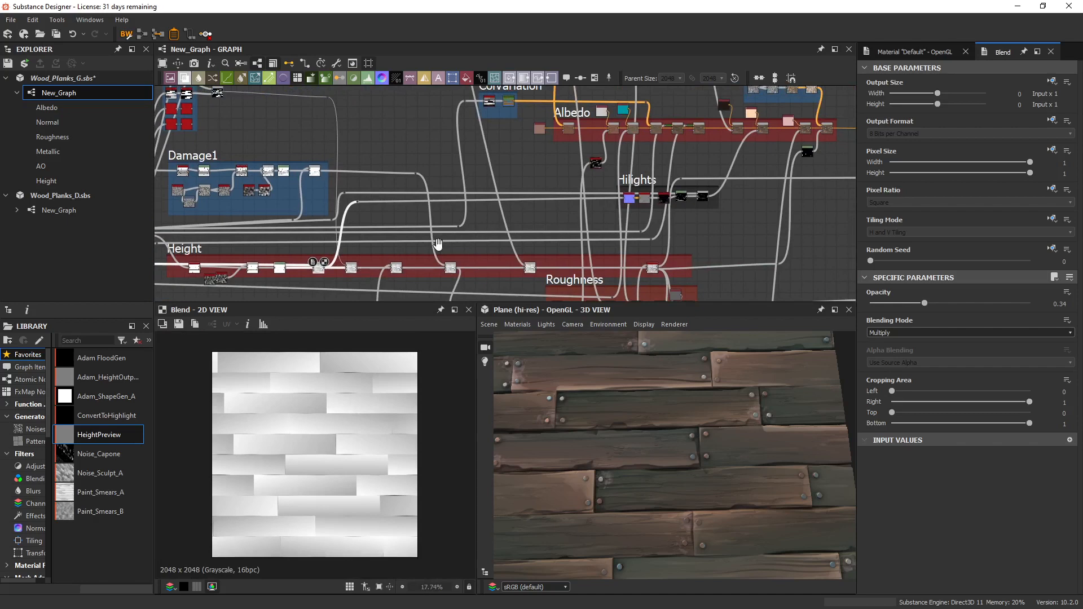
pyautogui.scroll(3, 360, 222)
pyautogui.press('space')
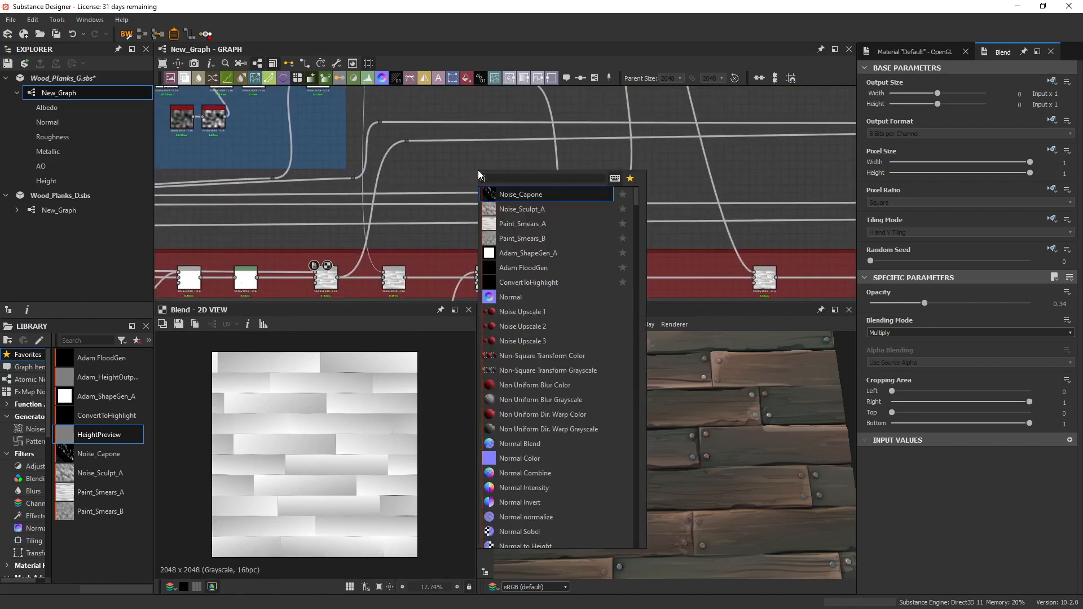
pyautogui.write('height')
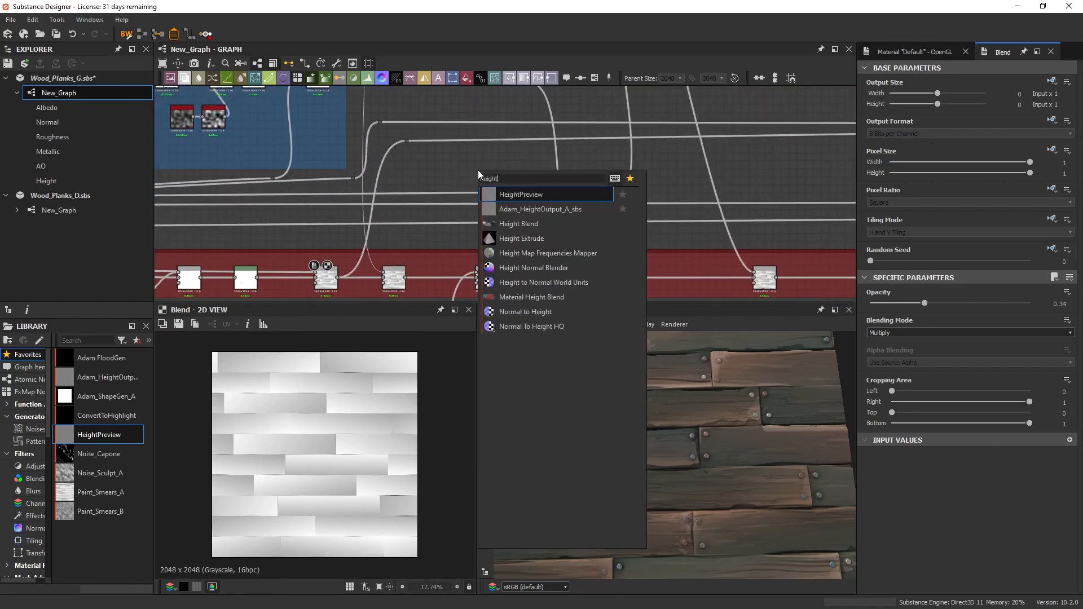
pyautogui.click(565, 281)
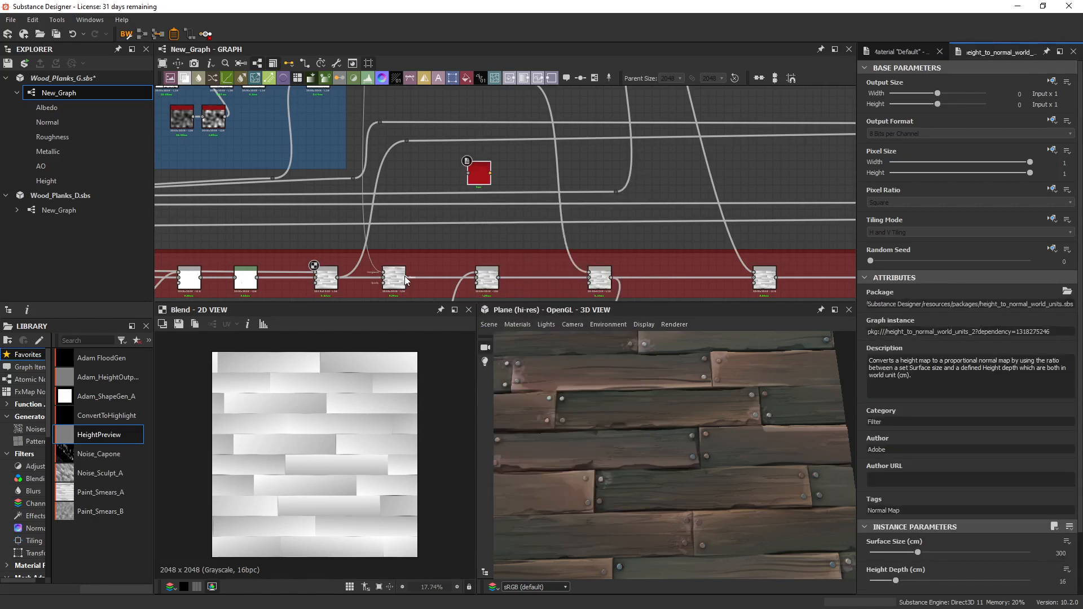
pyautogui.moveTo(405, 277); pyautogui.dragTo(468, 173)
pyautogui.doubleClick(478, 175)
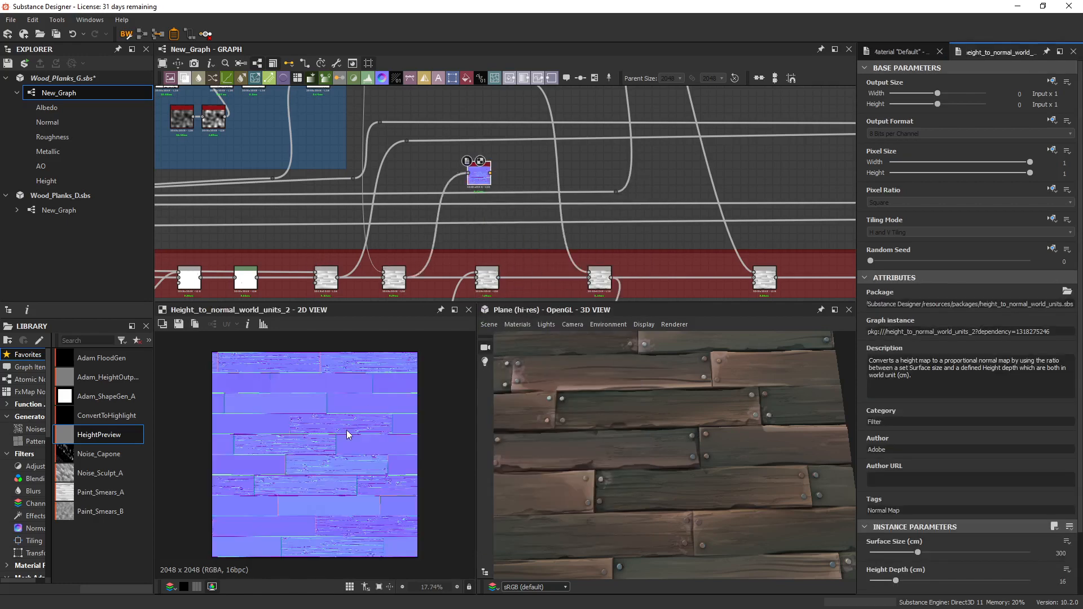
pyautogui.scroll(5, 346, 430)
pyautogui.moveTo(339, 275); pyautogui.dragTo(460, 165)
# Add a Normal node and place it directly below the new Height to Normal World Units node for comparison.
pyautogui.press('space')
pyautogui.write('normal')
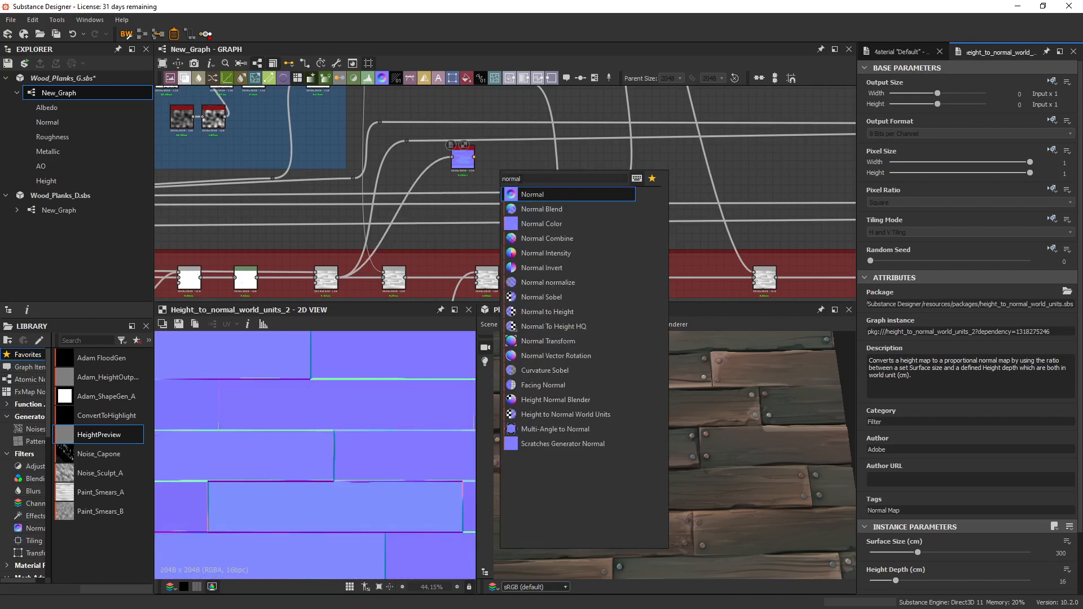
pyautogui.click(533, 198)
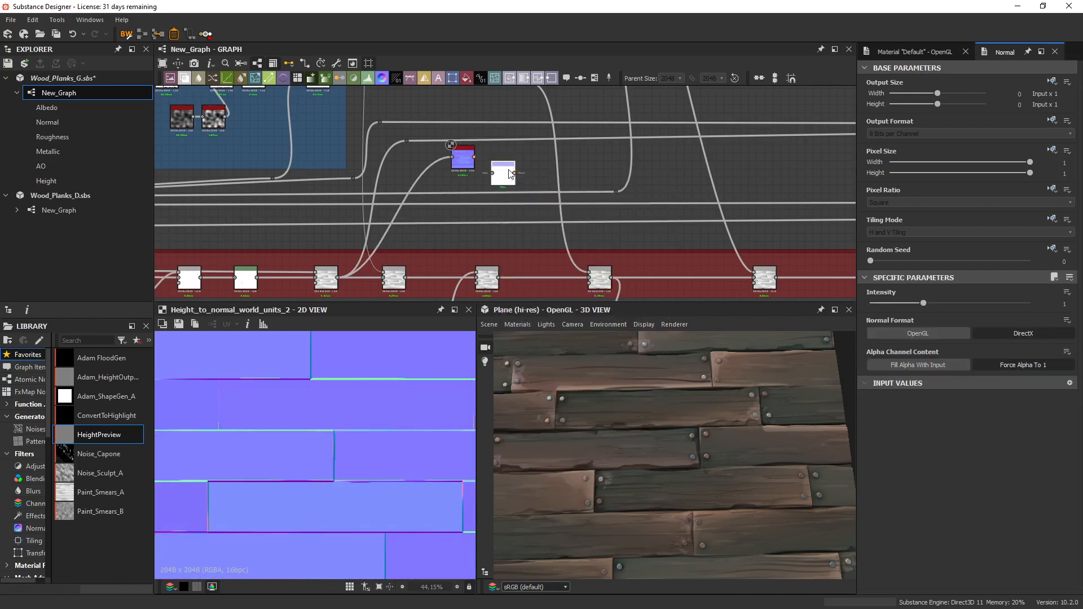
pyautogui.moveTo(511, 173); pyautogui.dragTo(466, 184)
pyautogui.click(463, 159)
pyautogui.click(470, 163)
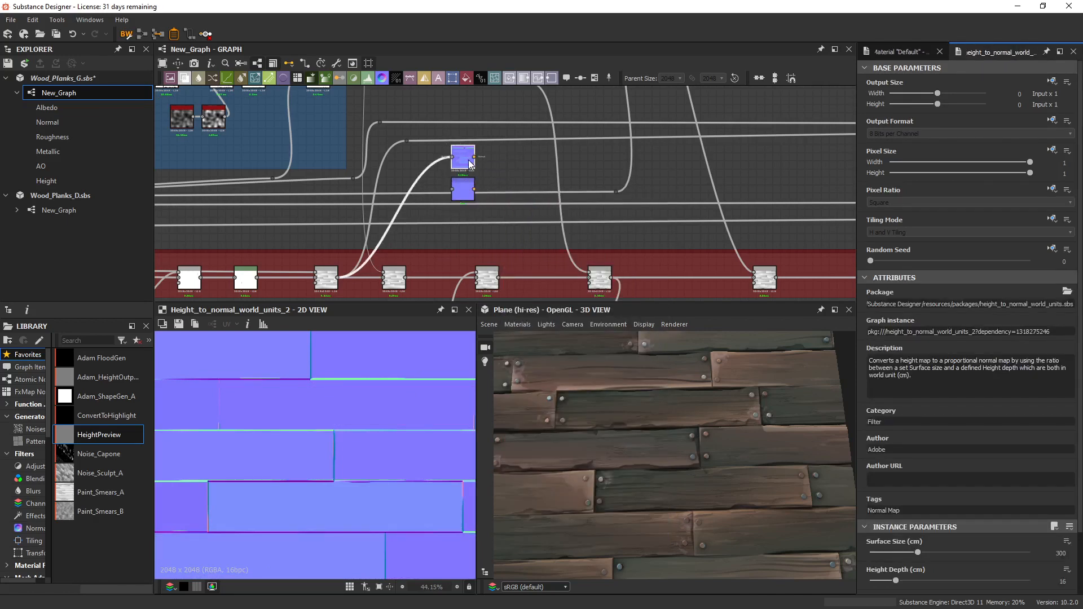
# Feed the Normal node from the same height Blend, try a higher intensity, and undo the intensity change.
pyautogui.scroll(5, 470, 161)
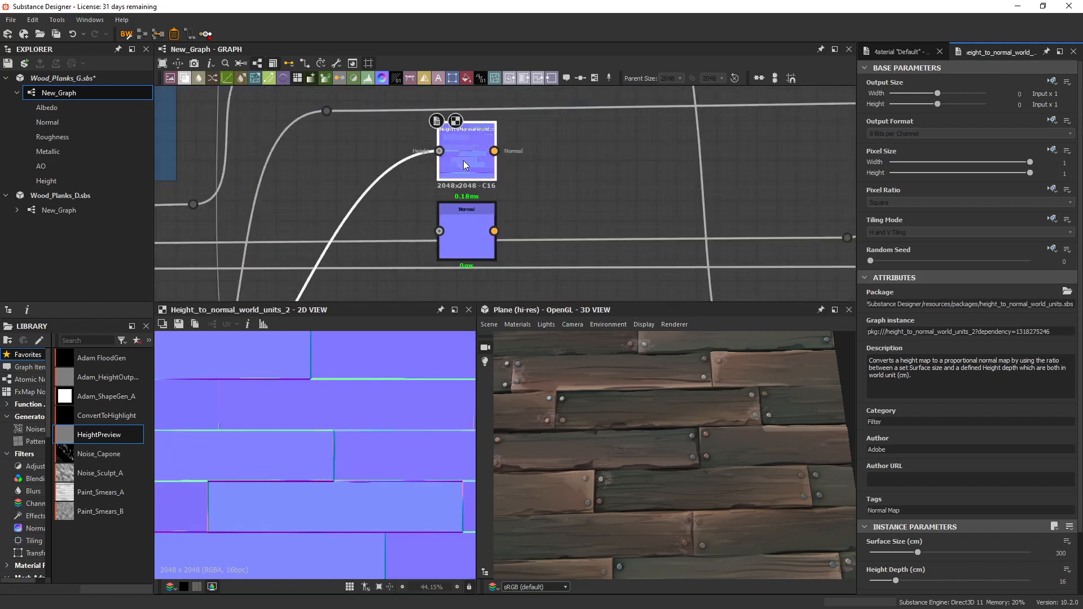
pyautogui.scroll(-2, 979, 511)
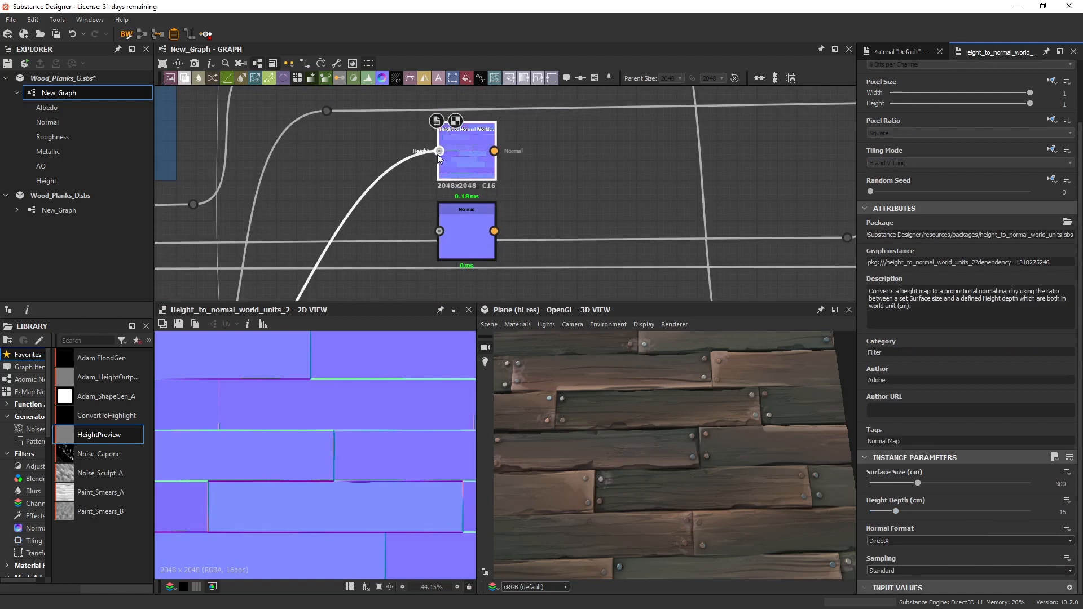
pyautogui.keyDown('ctrl'); pyautogui.keyDown('shift'); pyautogui.moveTo(439, 151); pyautogui.dragTo(440, 231); pyautogui.keyUp('shift'); pyautogui.keyUp('ctrl')
pyautogui.click(464, 243)
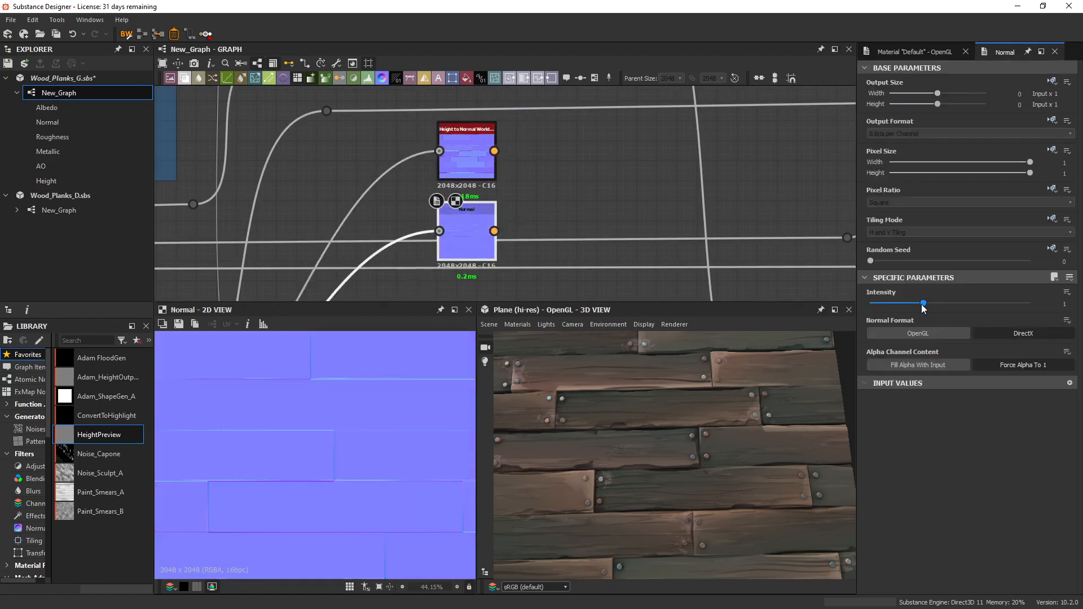
pyautogui.moveTo(922, 306); pyautogui.dragTo(981, 311)
pyautogui.hotkey('ctrl', 'z')
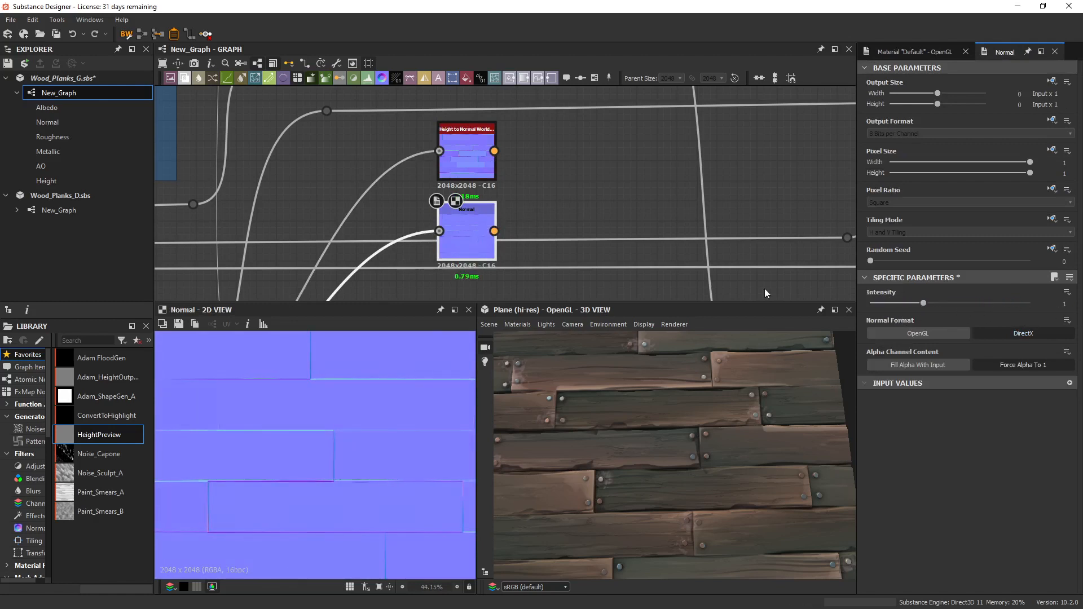
# Display the Height to Normal World Units map, set its sampling to Sobel, and compare the plank seams up close.
pyautogui.click(467, 160)
pyautogui.scroll(-2, 939, 457)
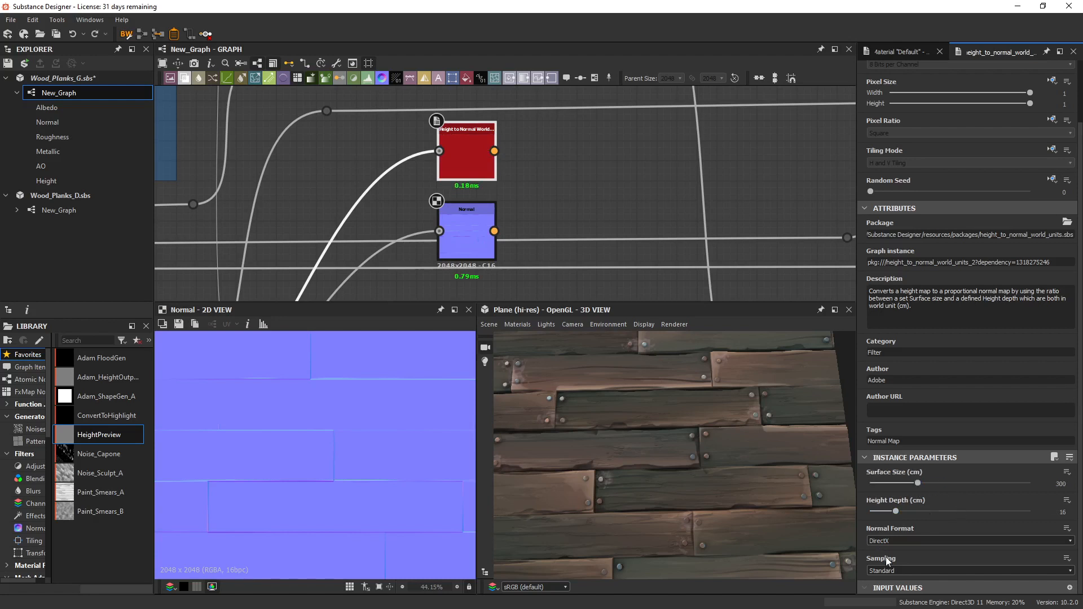
pyautogui.doubleClick(462, 156)
pyautogui.scroll(2, 385, 433)
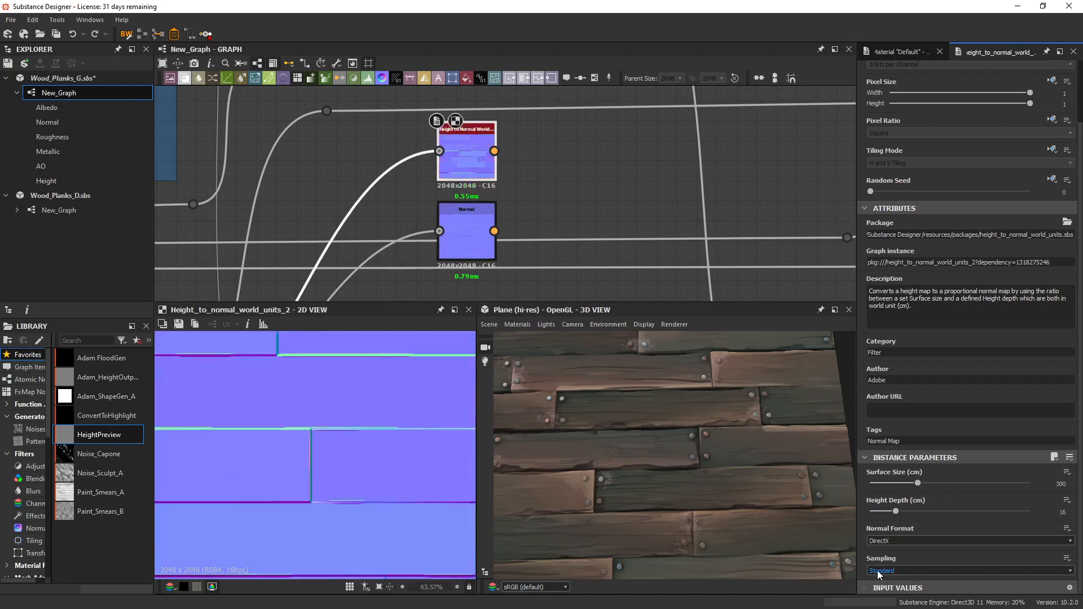
pyautogui.scroll(8, 316, 425)
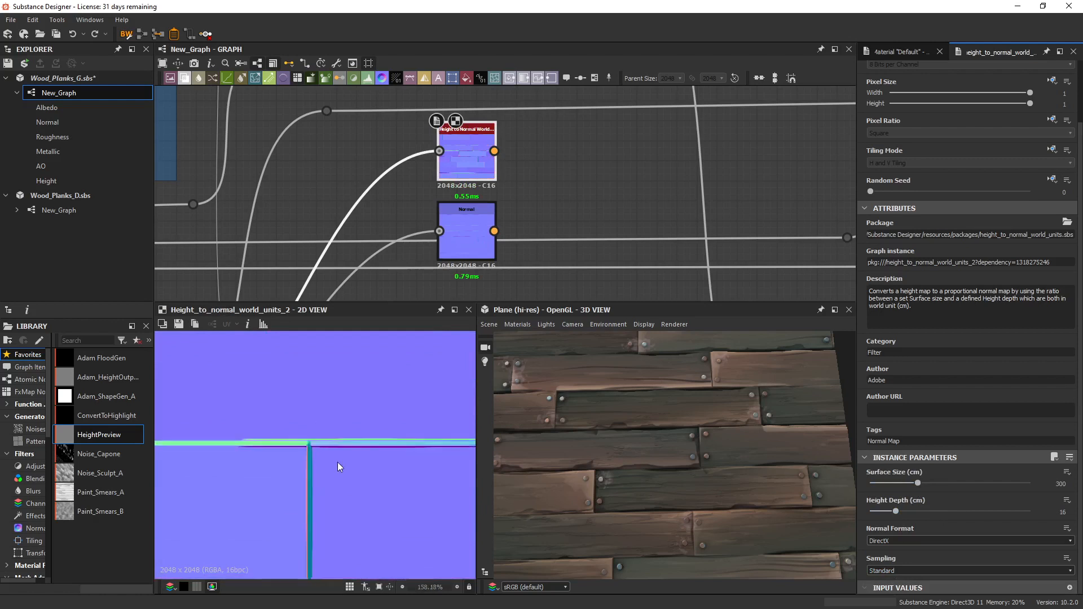
pyautogui.moveTo(264, 454); pyautogui.dragTo(337, 438, button='middle')
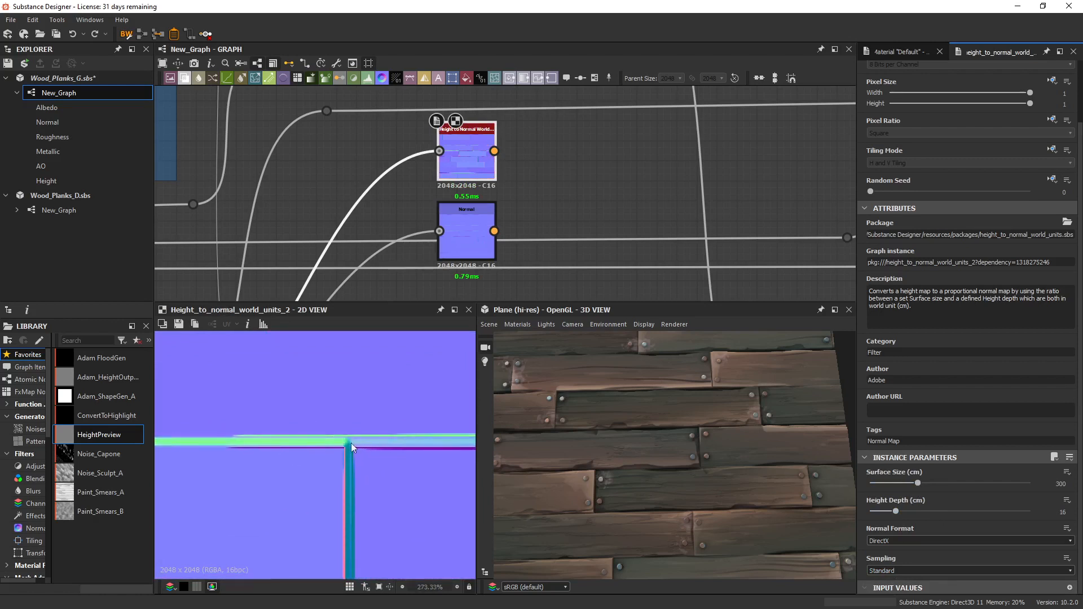
pyautogui.click(900, 571)
pyautogui.click(890, 584)
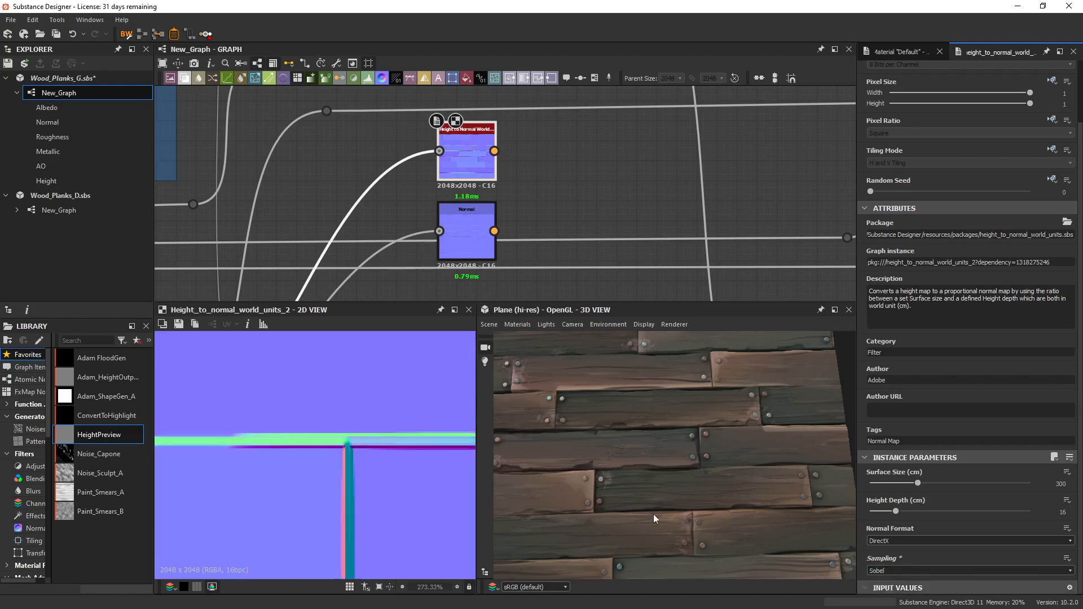
pyautogui.moveTo(233, 445); pyautogui.dragTo(303, 445, button='middle')
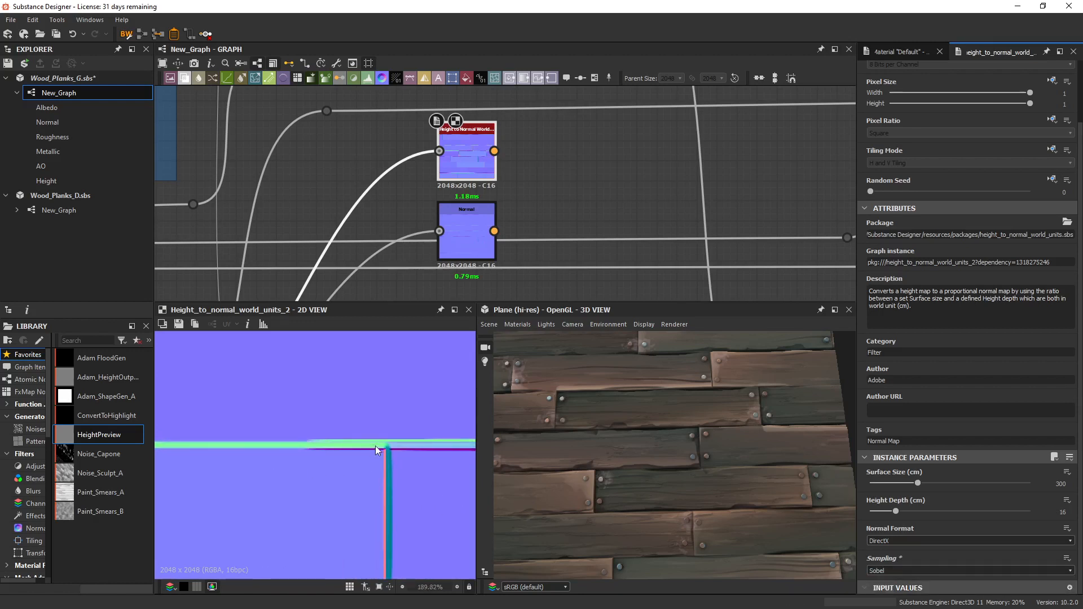
pyautogui.scroll(-5, 344, 438)
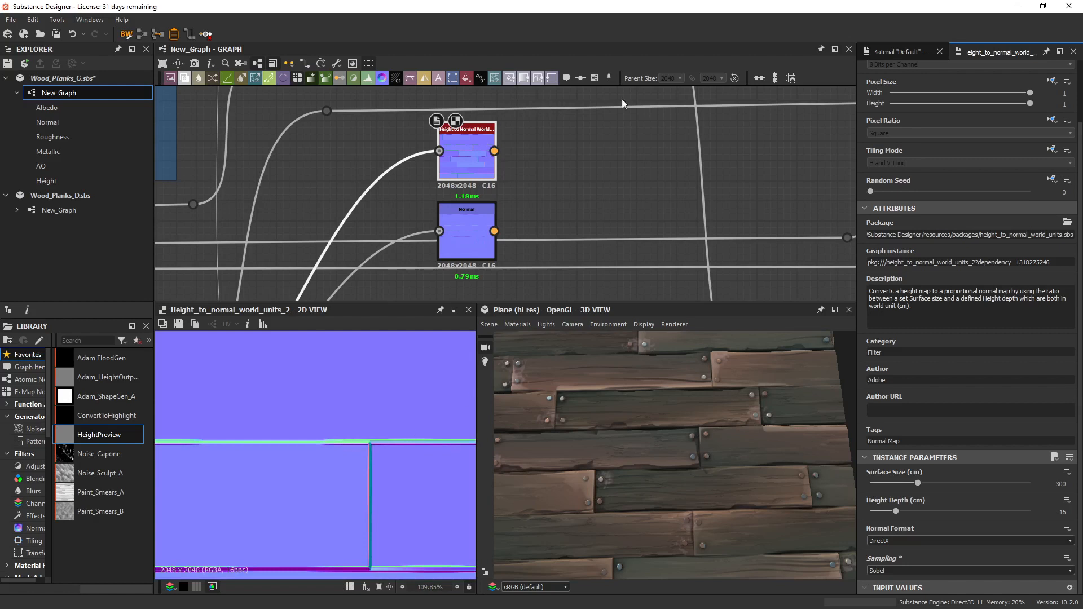
# Delete the comparison Normal node below the Height to Normal World Units node.
pyautogui.moveTo(568, 169); pyautogui.dragTo(553, 196, button='middle')
pyautogui.moveTo(536, 197); pyautogui.dragTo(458, 243)
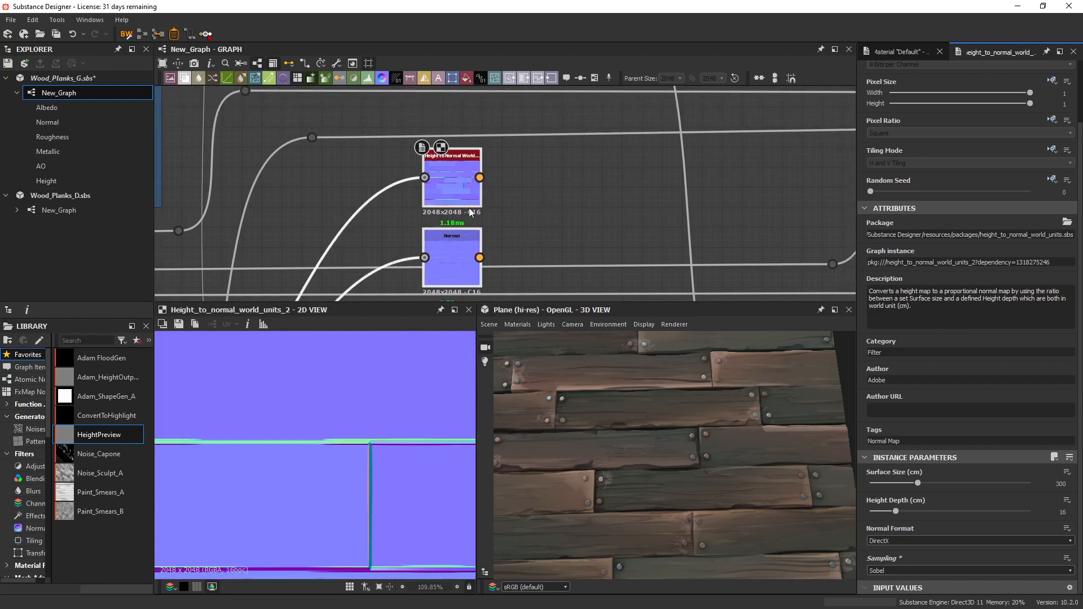
pyautogui.scroll(-3, 469, 200)
pyautogui.click(566, 204)
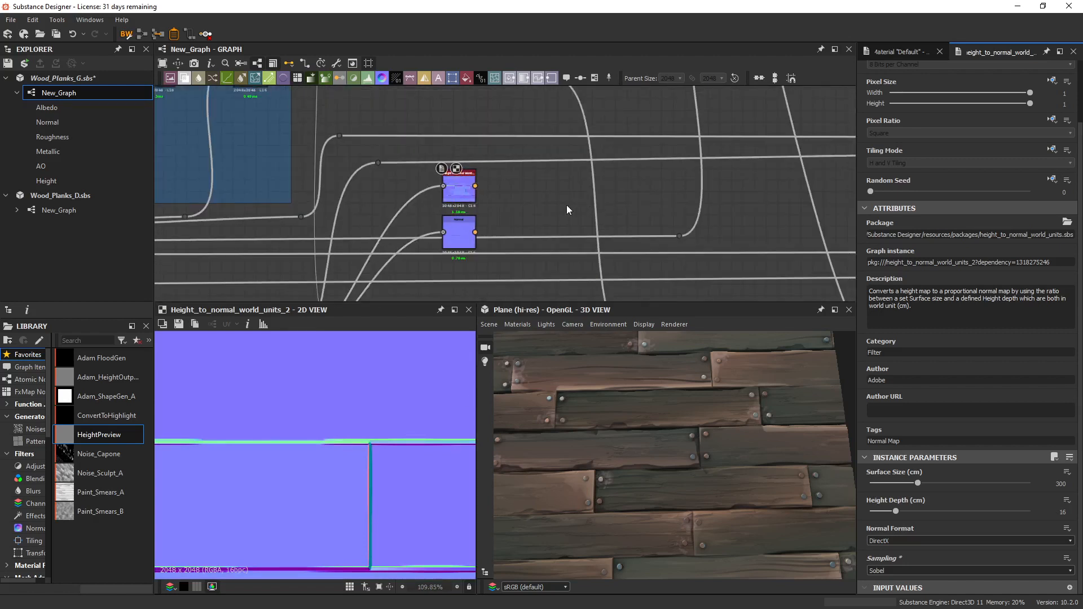
pyautogui.click(469, 232)
pyautogui.press('Delete')
# Add a Curvature Smooth node, feed it from the Height to Normal World Units output, and display it in 2D.
pyautogui.scroll(3, 502, 196)
pyautogui.press('space')
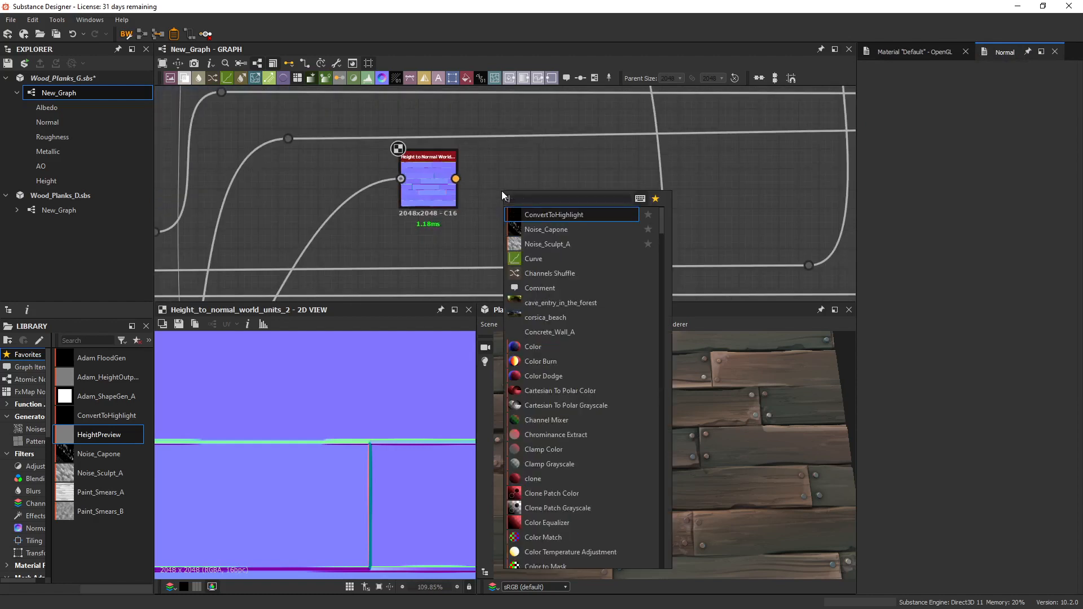
pyautogui.write('cuer')
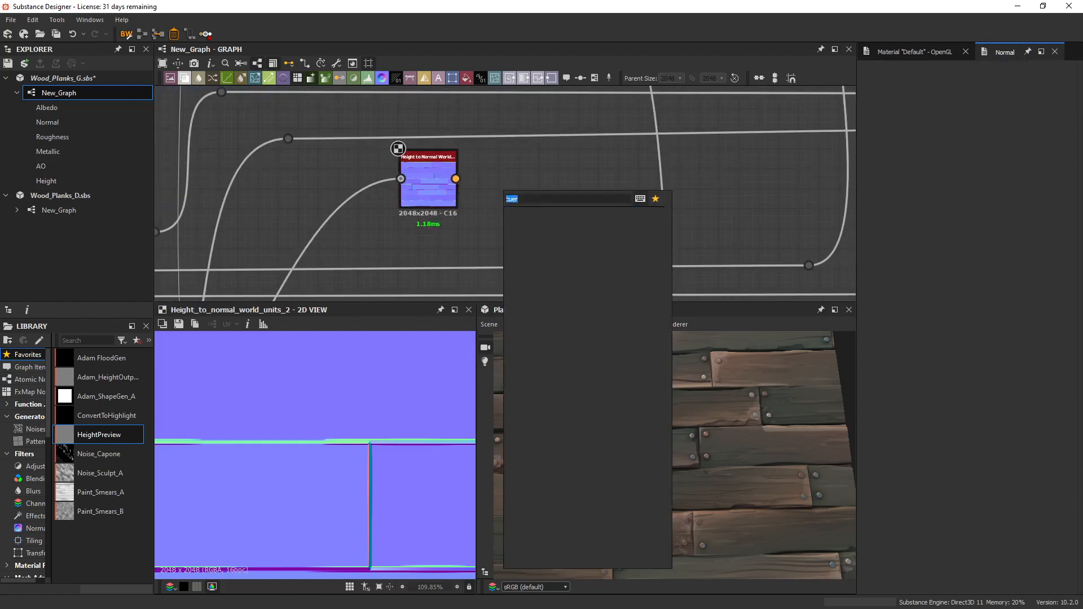
pyautogui.write('curv')
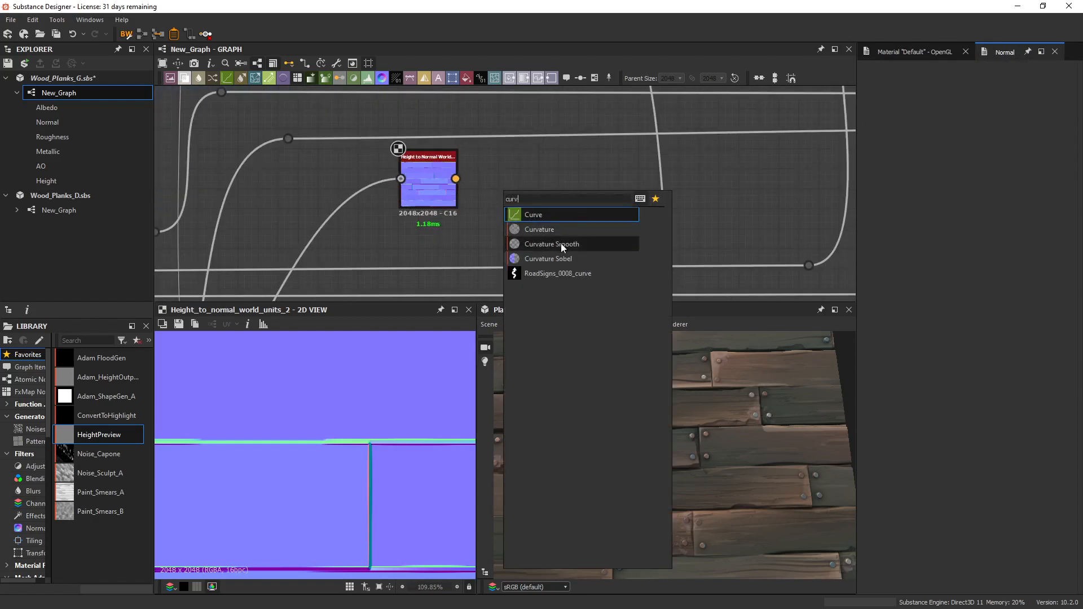
pyautogui.click(561, 243)
pyautogui.moveTo(456, 179); pyautogui.dragTo(480, 179)
pyautogui.doubleClick(511, 202)
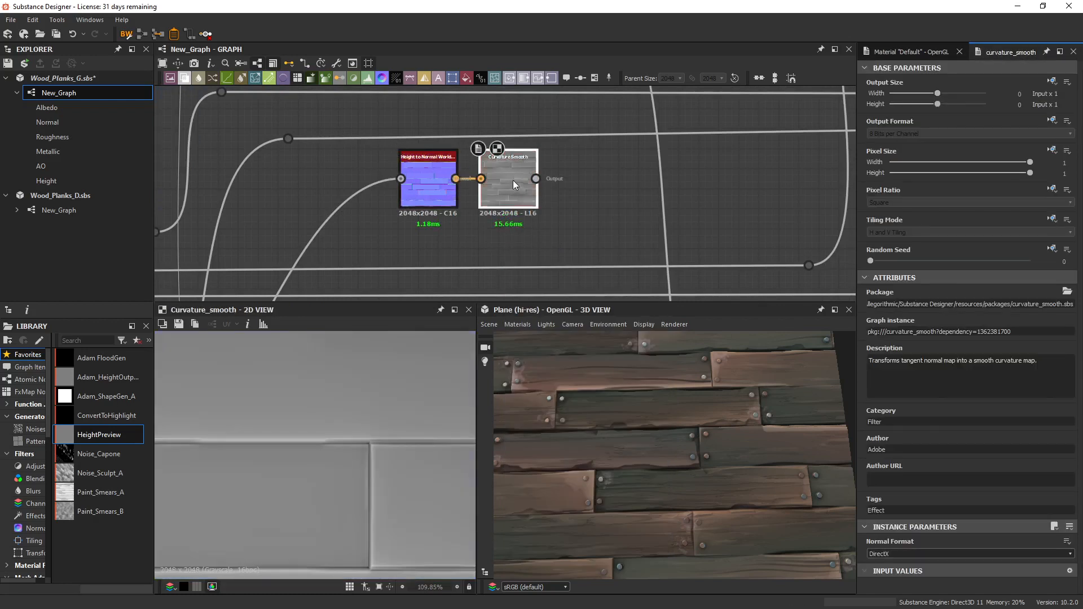
# Add an Edge Select node fed by the Curvature Smooth output, display its mask in 2D, and set its Level to 0.44.
pyautogui.scroll(-5, 375, 426)
pyautogui.scroll(4, 372, 418)
pyautogui.moveTo(369, 390); pyautogui.dragTo(329, 464, button='middle')
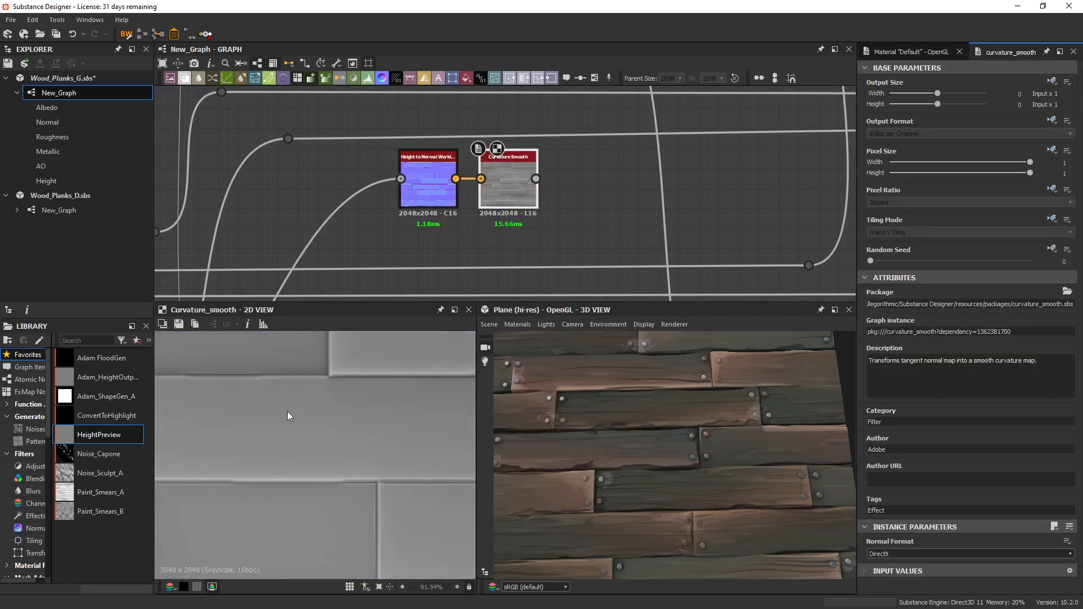
pyautogui.moveTo(288, 416); pyautogui.dragTo(306, 431, button='middle')
pyautogui.press('space')
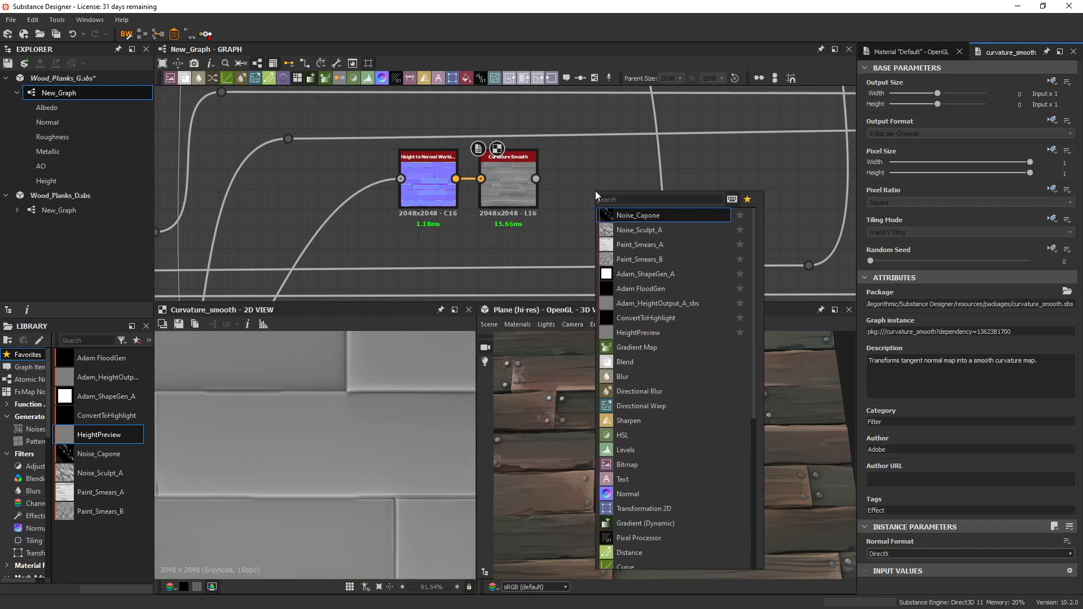
pyautogui.write('select')
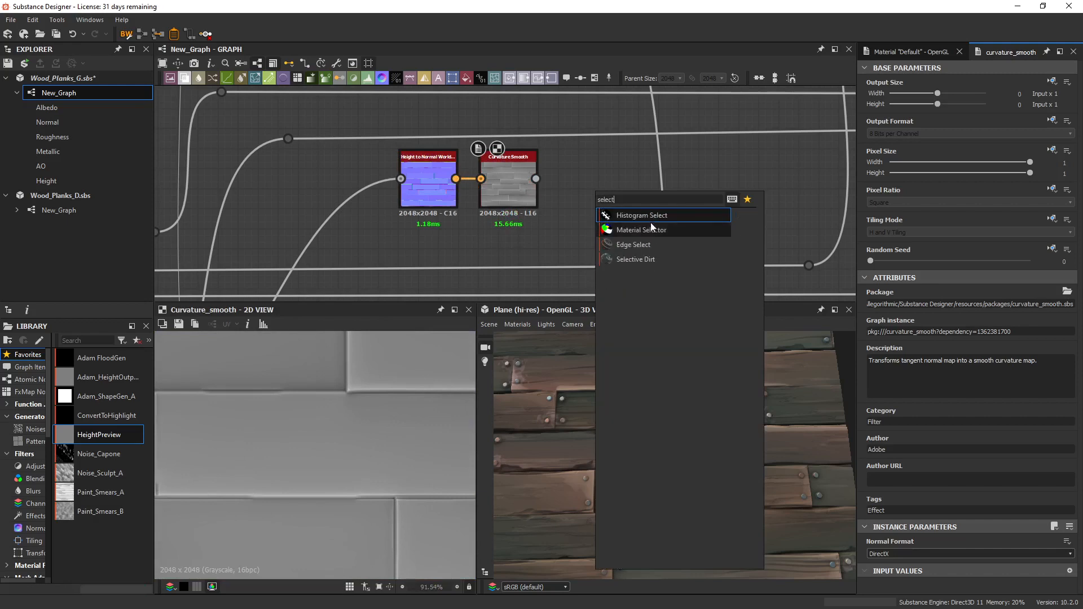
pyautogui.click(644, 244)
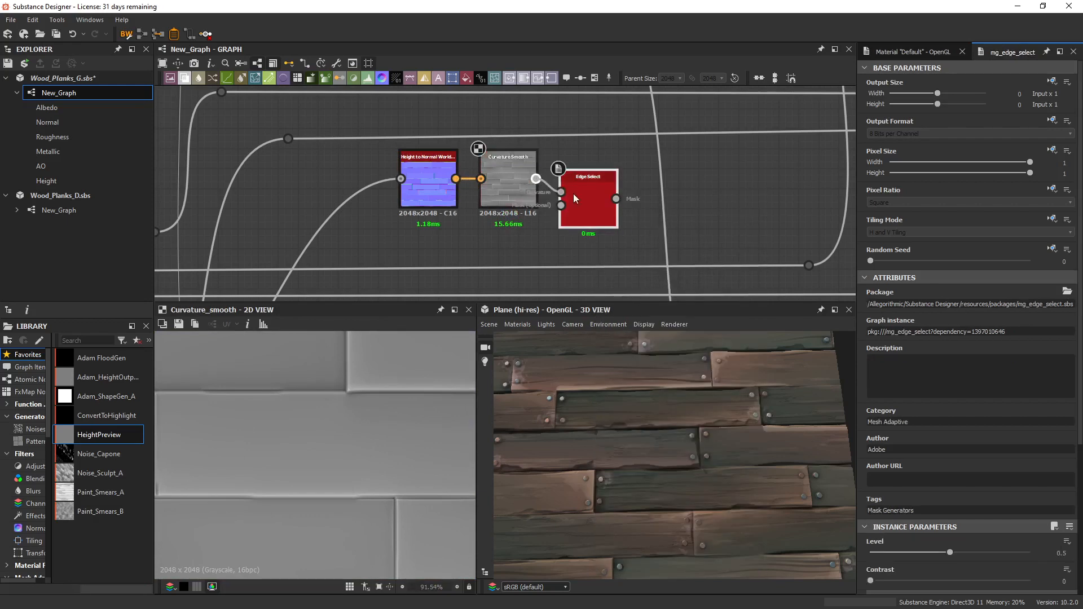
pyautogui.doubleClick(604, 203)
pyautogui.scroll(-3, 334, 419)
pyautogui.moveTo(334, 419); pyautogui.dragTo(358, 417, button='middle')
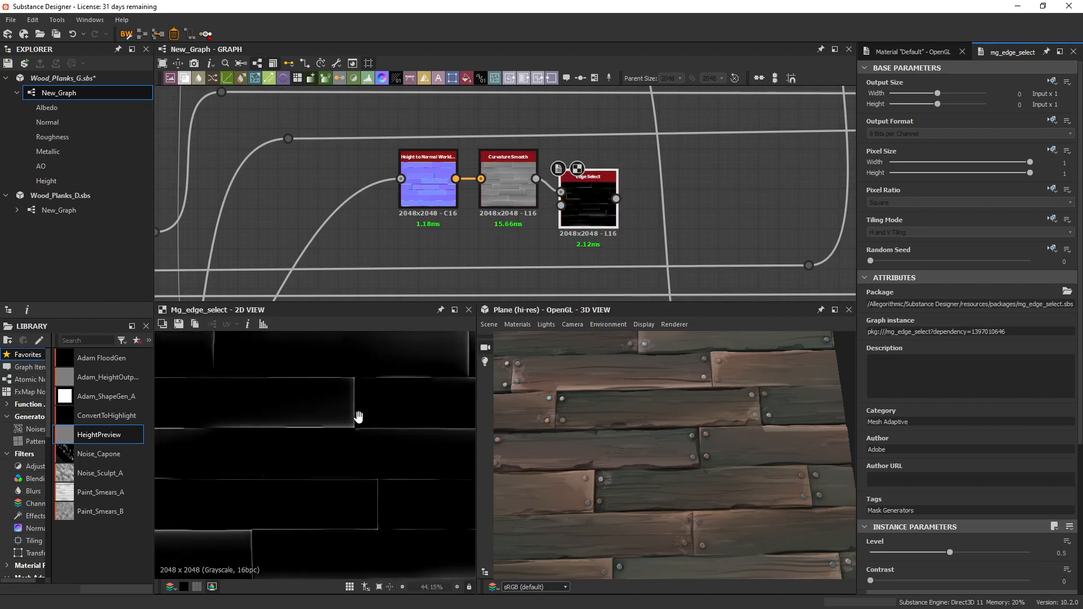
pyautogui.moveTo(935, 550)
pyautogui.mouseDown()
pyautogui.moveTo(965, 561)
pyautogui.moveTo(940, 564)
pyautogui.mouseUp()
# Add a Histogram Scan node below the Edge Select node and feed it from the Curvature Smooth output.
pyautogui.moveTo(610, 166); pyautogui.dragTo(604, 134, button='middle')
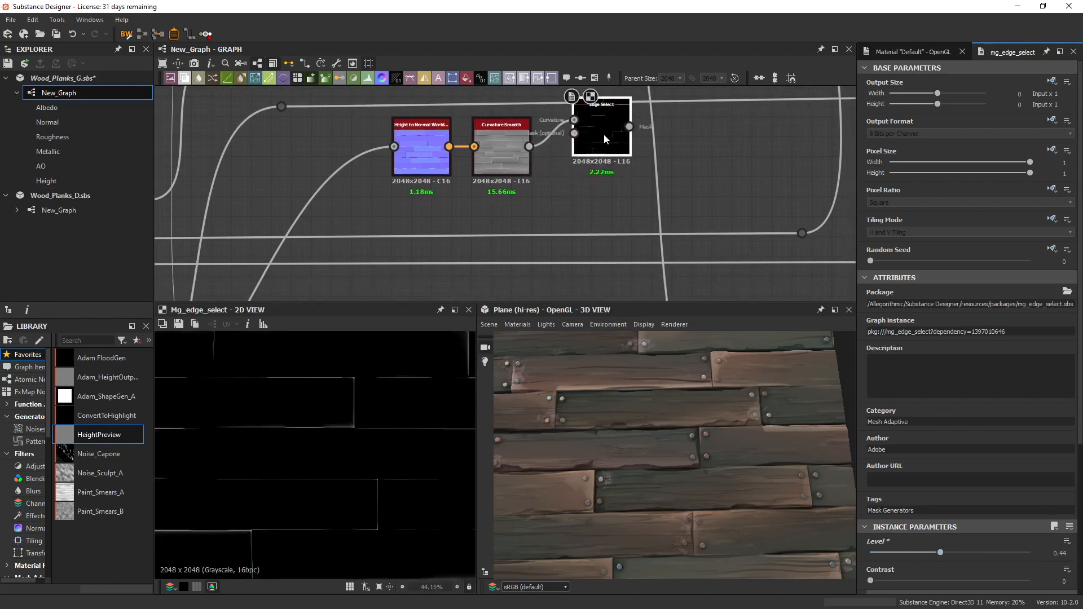
pyautogui.press('space')
pyautogui.write('hist')
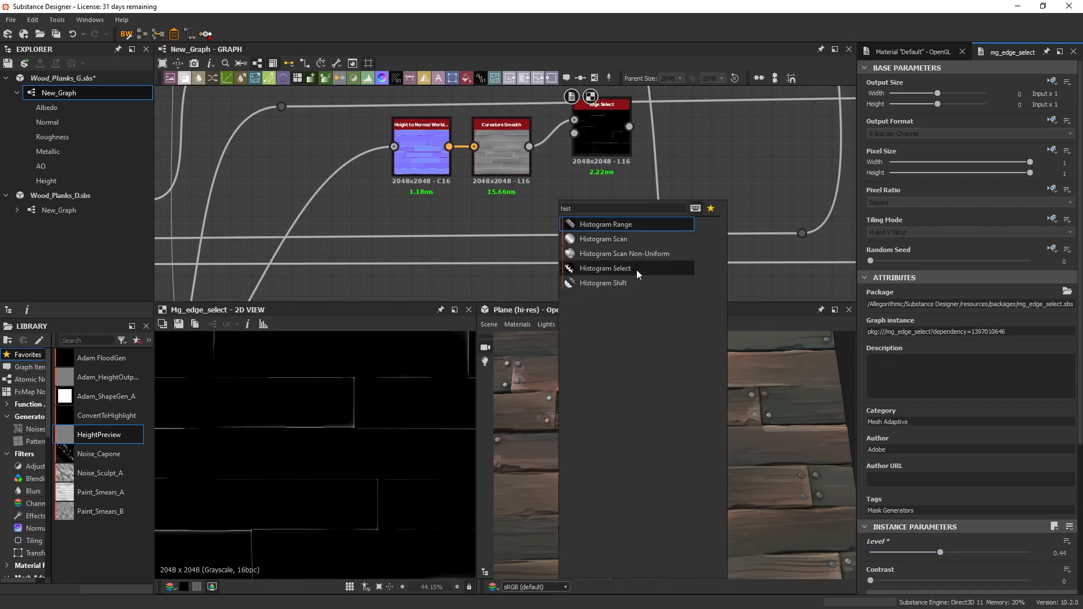
pyautogui.click(626, 240)
pyautogui.moveTo(529, 147); pyautogui.dragTo(598, 210)
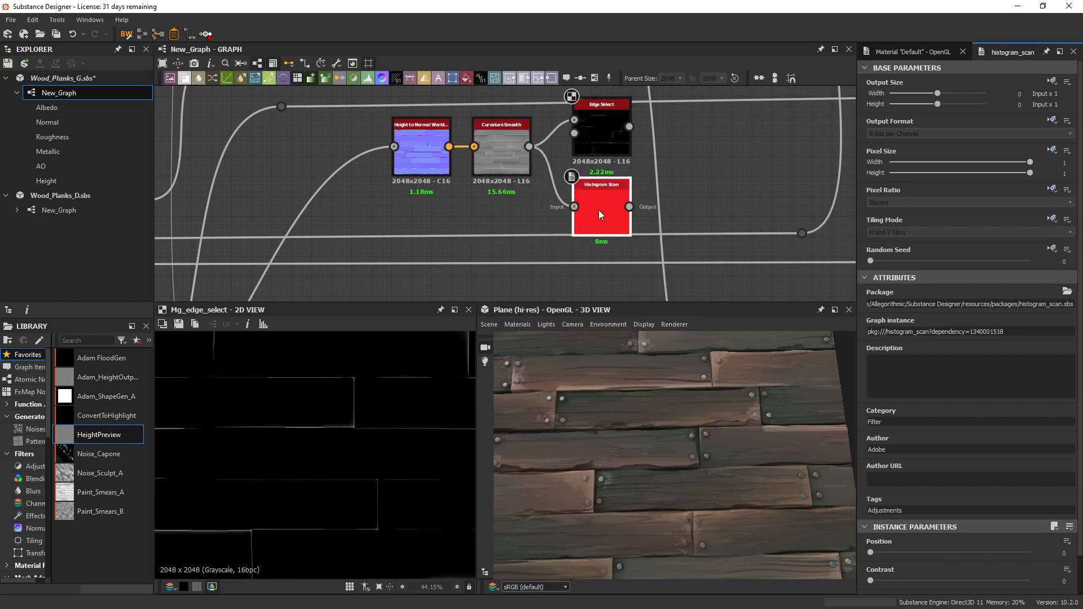
# Set the Histogram Scan's Position to 0.24, comparing its edge mask with the Edge Select result.
pyautogui.moveTo(878, 555); pyautogui.dragTo(897, 556)
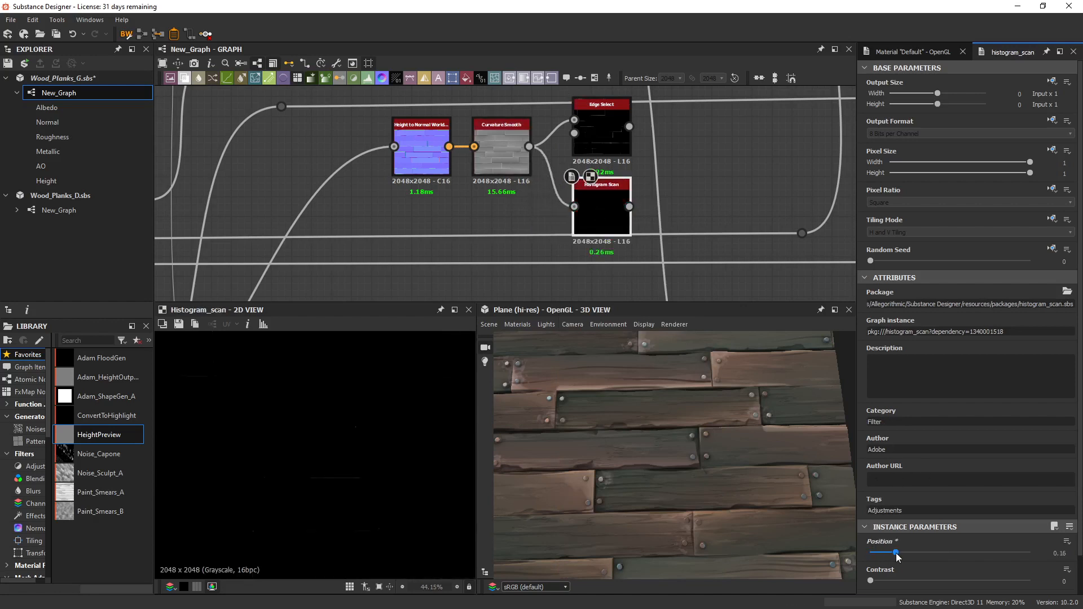
pyautogui.doubleClick(598, 125)
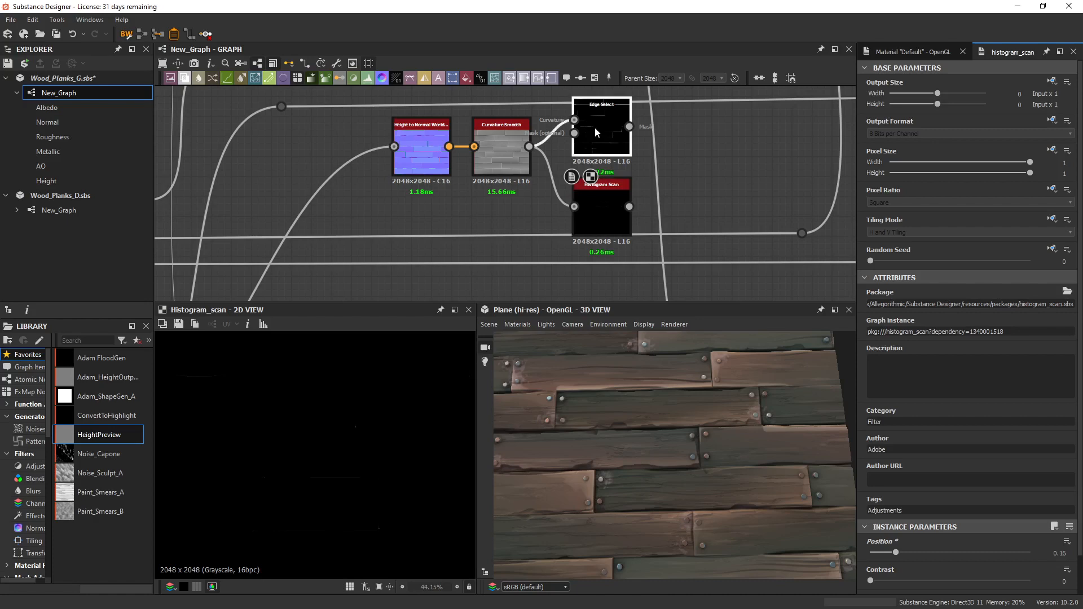
pyautogui.doubleClick(590, 194)
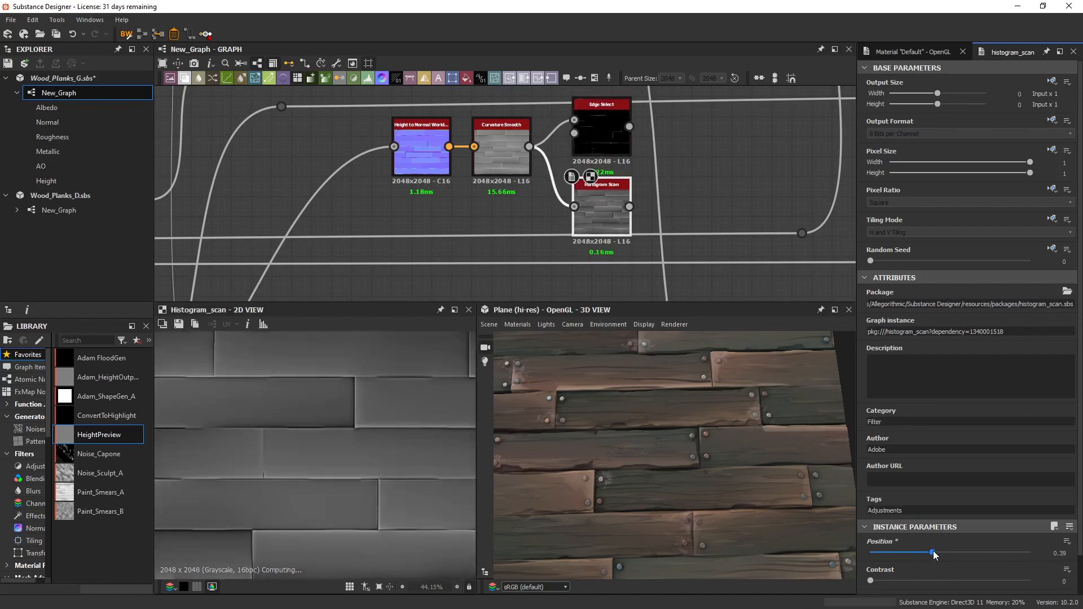
pyautogui.moveTo(897, 553); pyautogui.dragTo(868, 539)
pyautogui.scroll(-1, 897, 555)
# Add a Histogram Select node below the Histogram Scan, feed it from Curvature Smooth, and display it in 2D.
pyautogui.moveTo(643, 186); pyautogui.dragTo(638, 181, button='middle')
pyautogui.click(690, 194)
pyautogui.press('space')
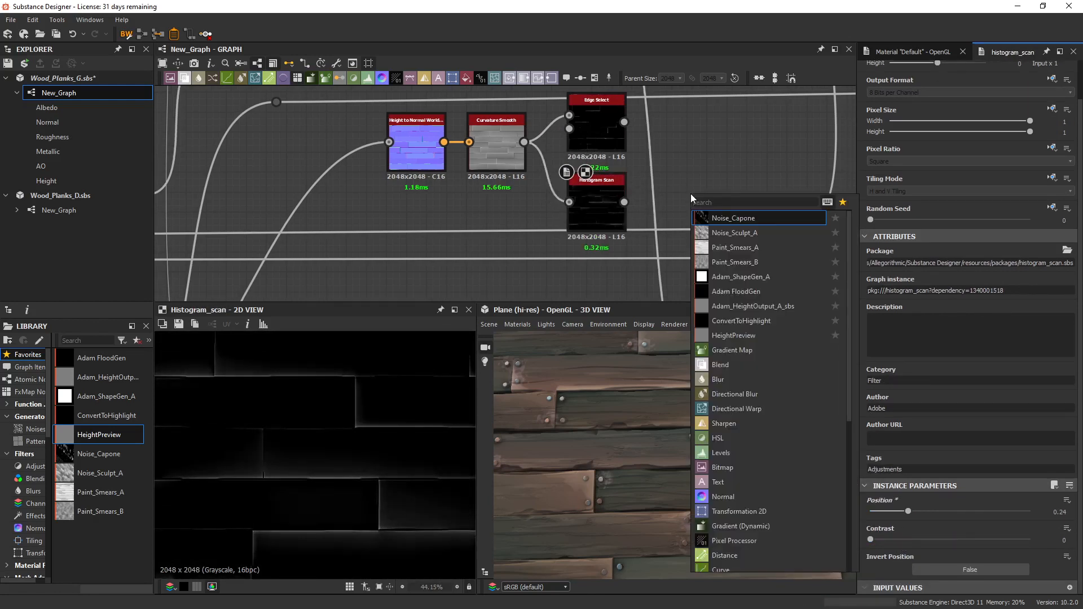
pyautogui.write('hist')
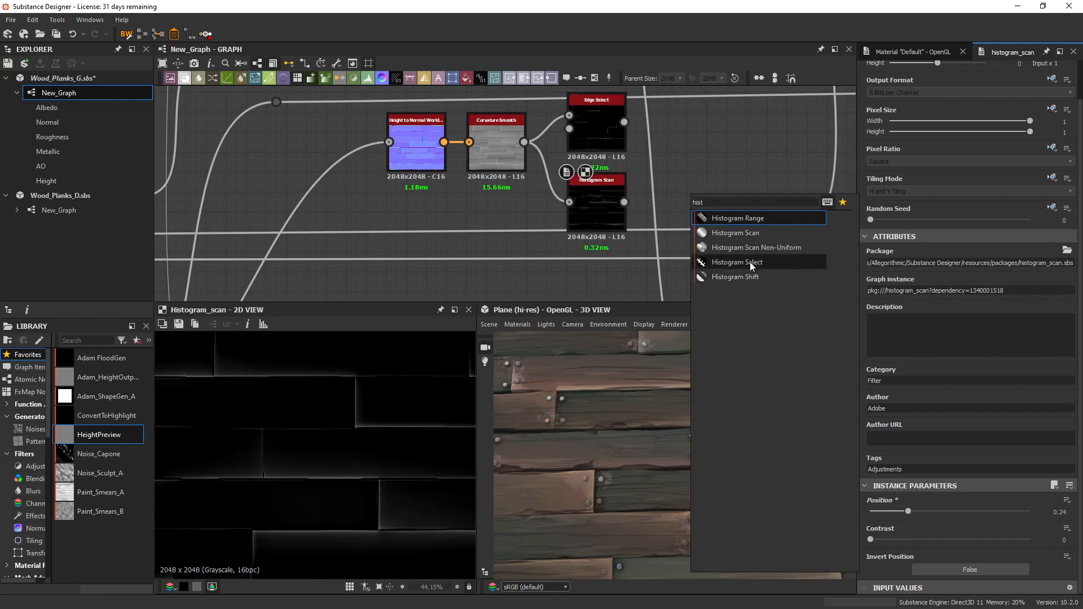
pyautogui.click(750, 262)
pyautogui.moveTo(700, 205); pyautogui.dragTo(702, 150, button='middle')
pyautogui.moveTo(702, 150); pyautogui.dragTo(601, 220)
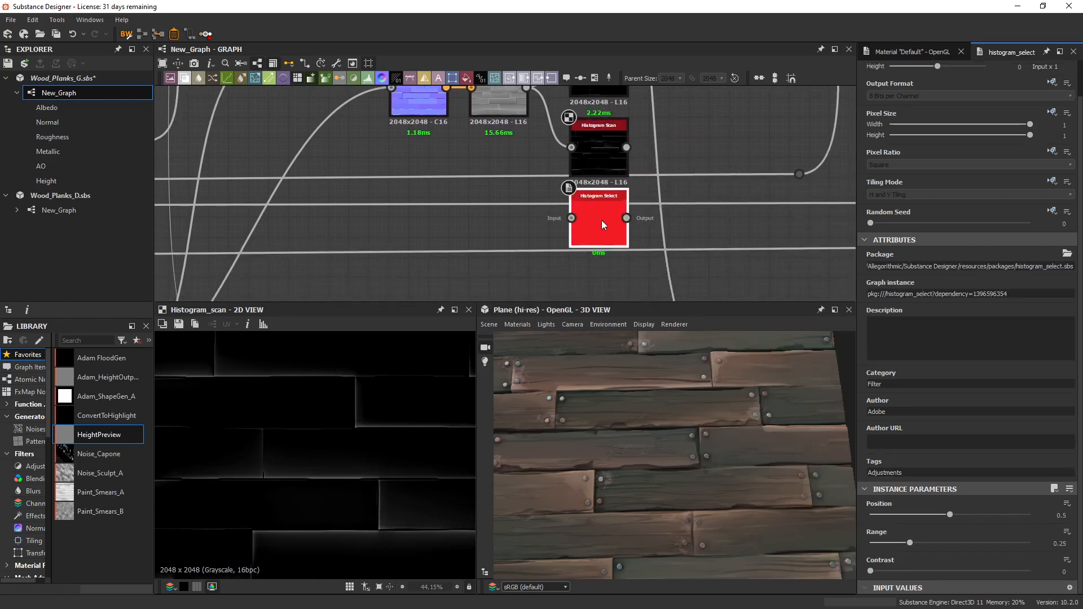
pyautogui.doubleClick(596, 220)
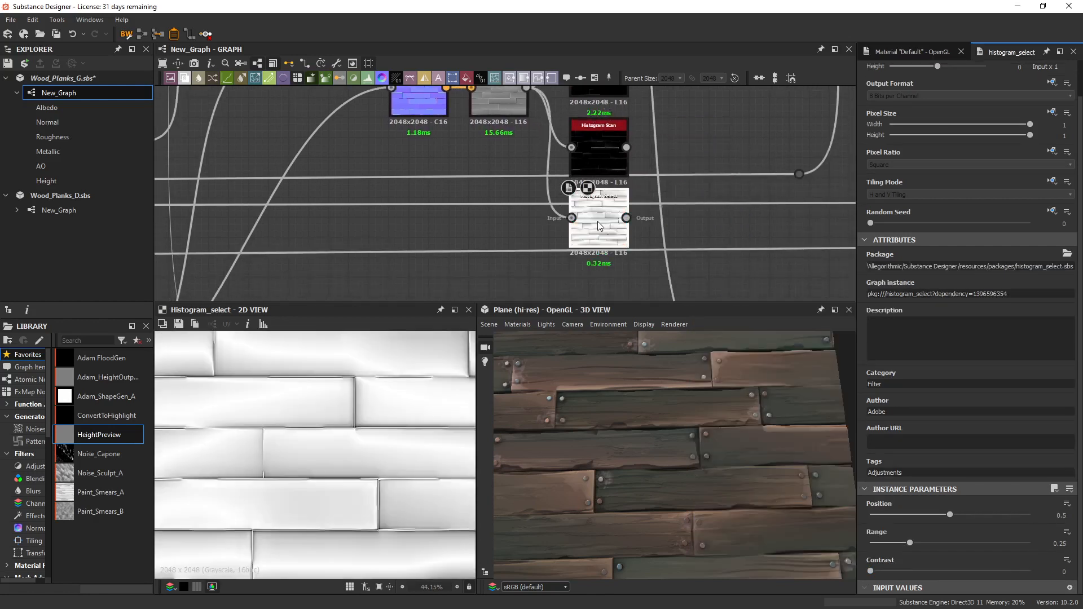
# Set the Histogram Select's Position to 0.79 and Range to 0.26, and space the node below the Histogram Scan.
pyautogui.moveTo(950, 515); pyautogui.dragTo(997, 519)
pyautogui.moveTo(910, 543)
pyautogui.mouseDown()
pyautogui.moveTo(925, 544)
pyautogui.moveTo(912, 548)
pyautogui.mouseUp()
pyautogui.moveTo(592, 154); pyautogui.dragTo(586, 176, button='middle')
pyautogui.moveTo(591, 233); pyautogui.dragTo(593, 242)
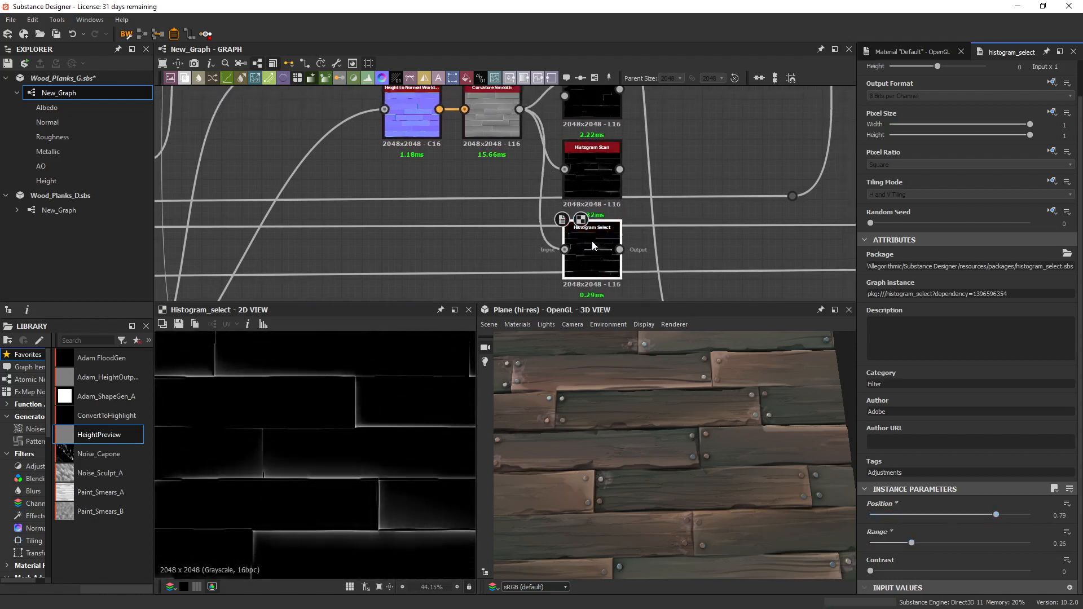
# Display the Edge Select mask again and examine its plank edges and its Convex and Concave parameters.
pyautogui.moveTo(614, 136); pyautogui.dragTo(614, 180, button='middle')
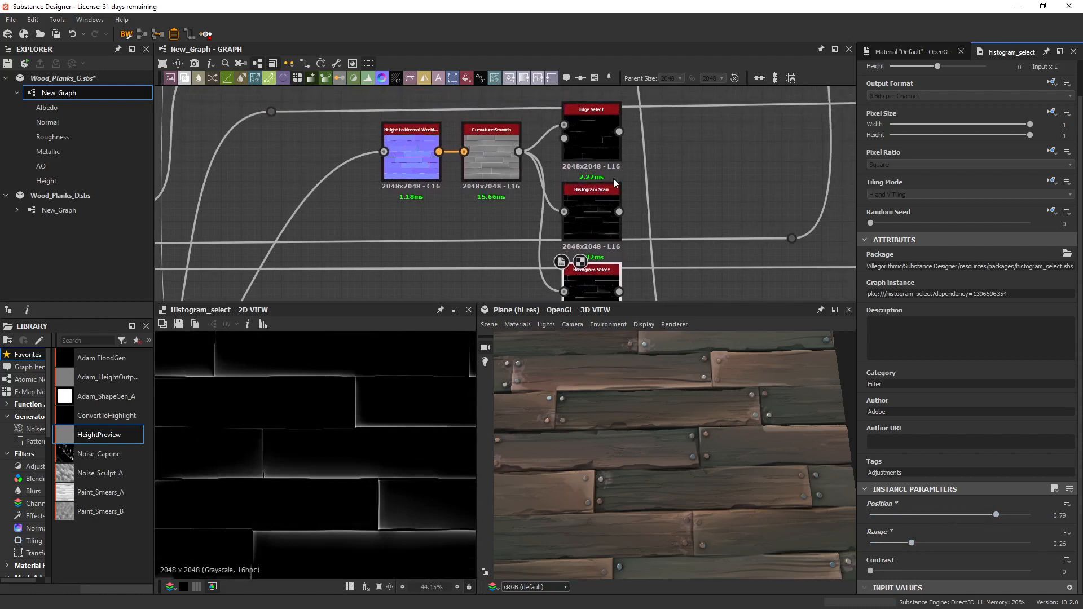
pyautogui.doubleClick(602, 145)
pyautogui.scroll(-2, 360, 404)
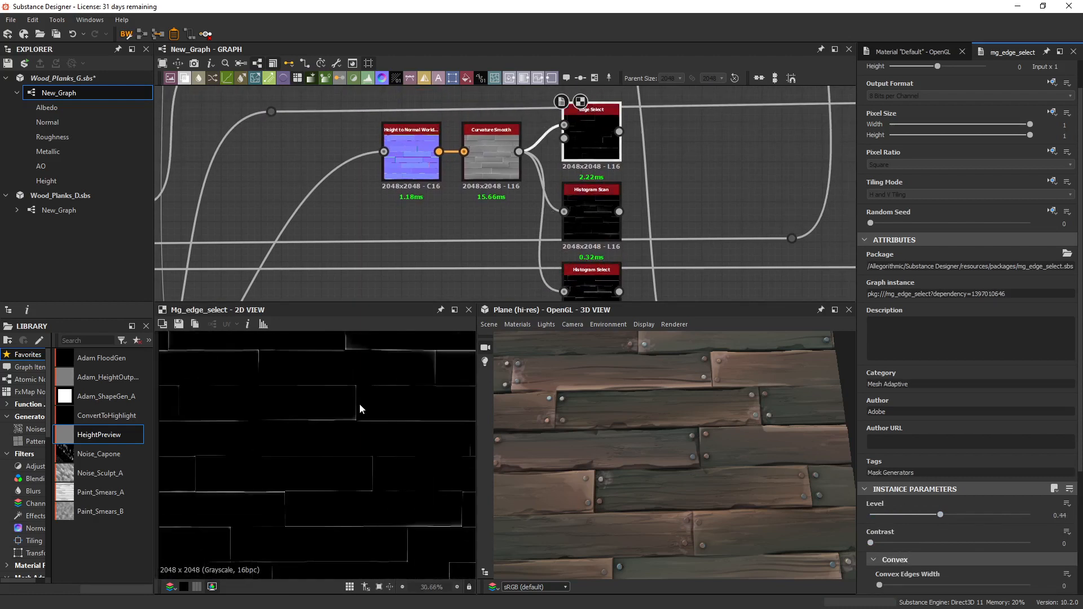
pyautogui.scroll(2, 384, 396)
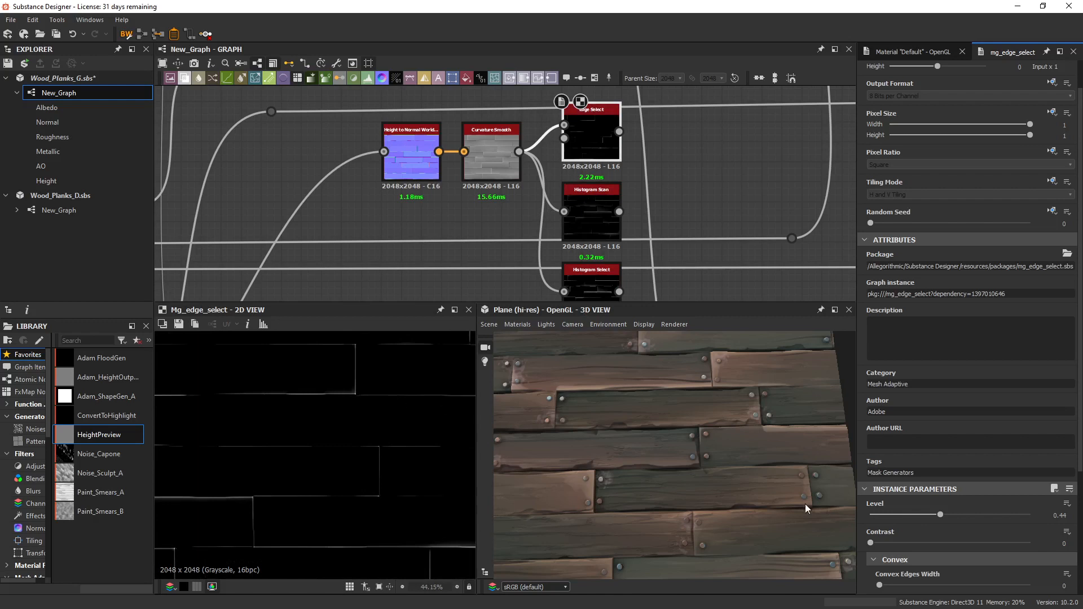
pyautogui.scroll(-4, 902, 514)
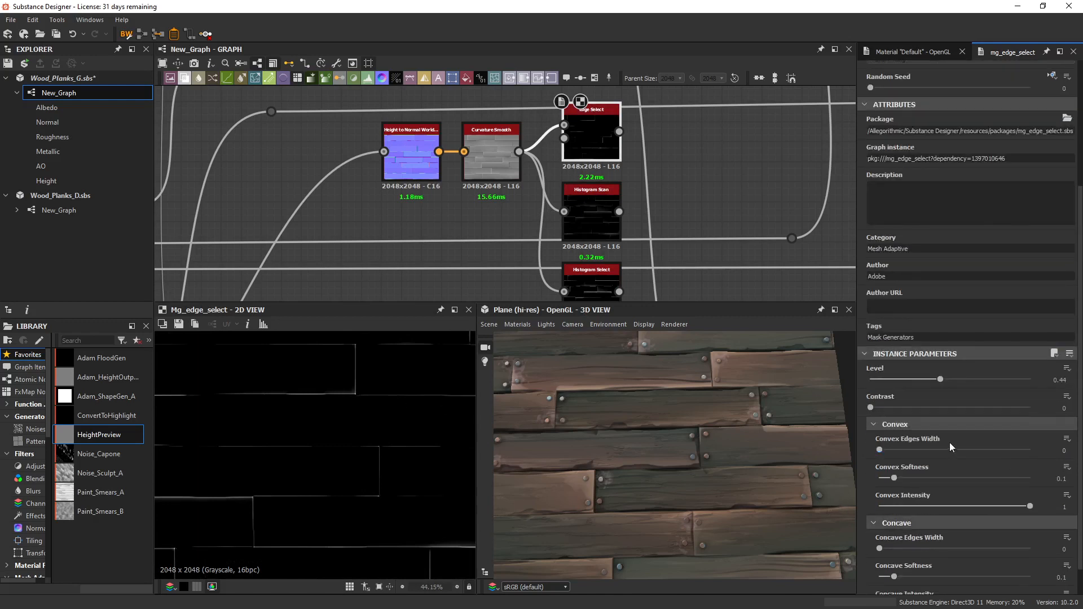
pyautogui.scroll(-1, 927, 474)
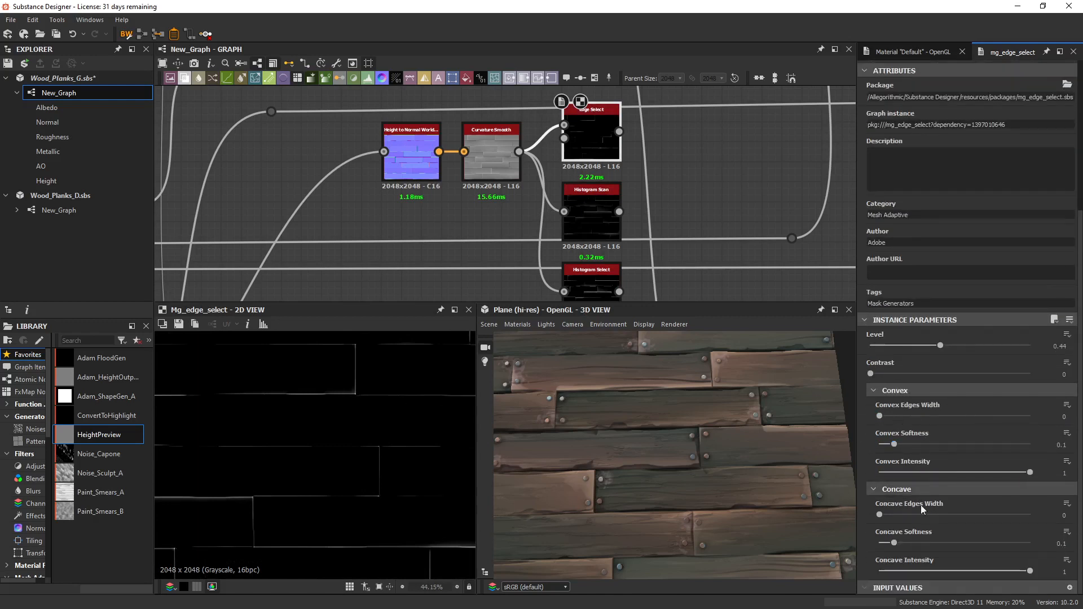
pyautogui.scroll(3, 964, 554)
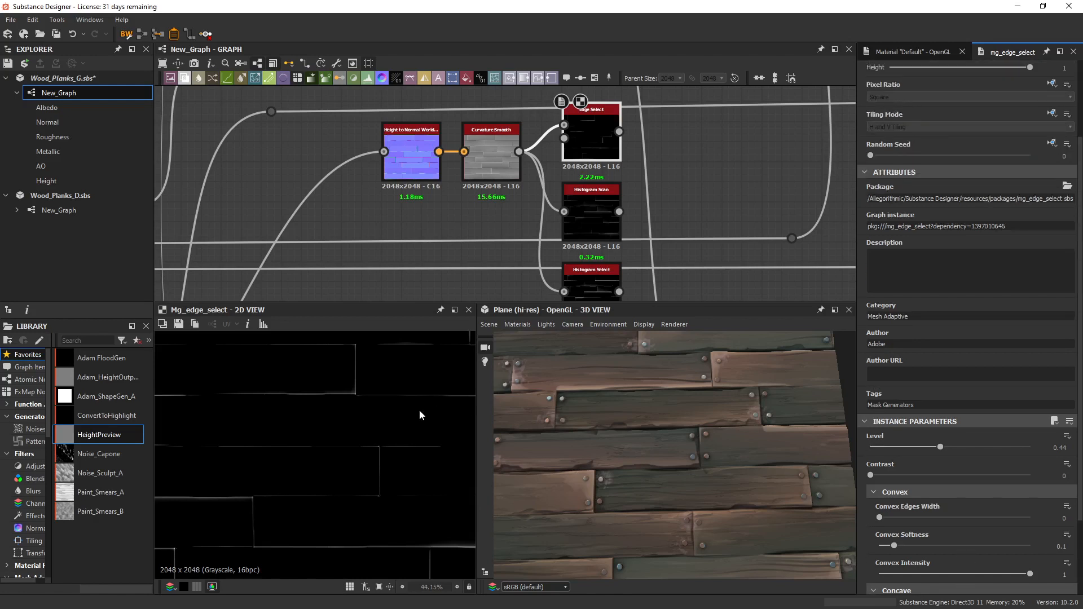
# Delete the comparison Histogram Scan and Edge Select nodes.
pyautogui.moveTo(611, 255); pyautogui.dragTo(513, 258, button='middle')
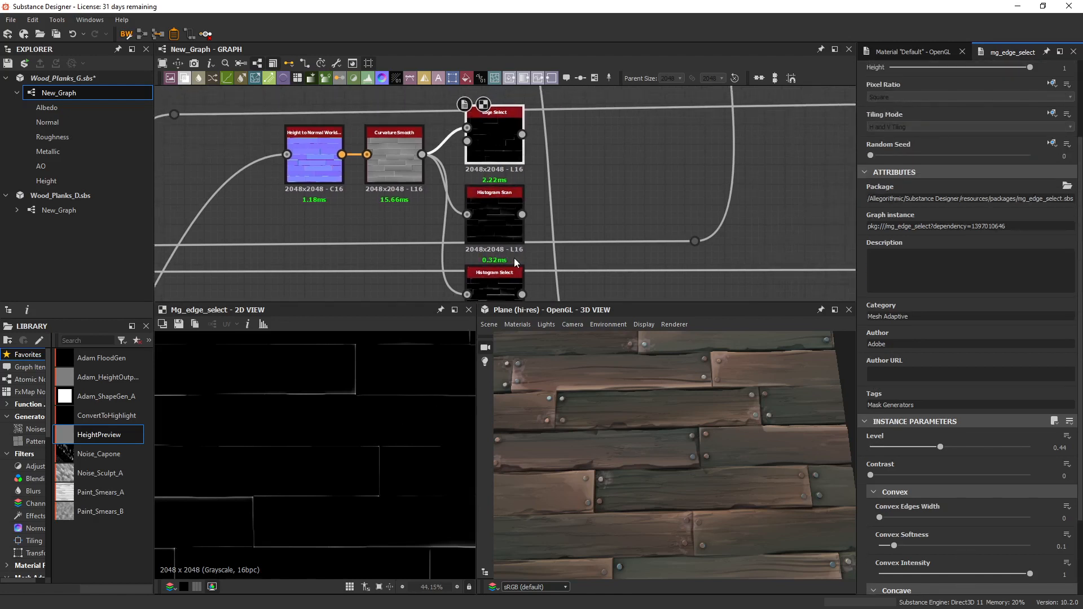
pyautogui.moveTo(503, 222); pyautogui.dragTo(563, 202)
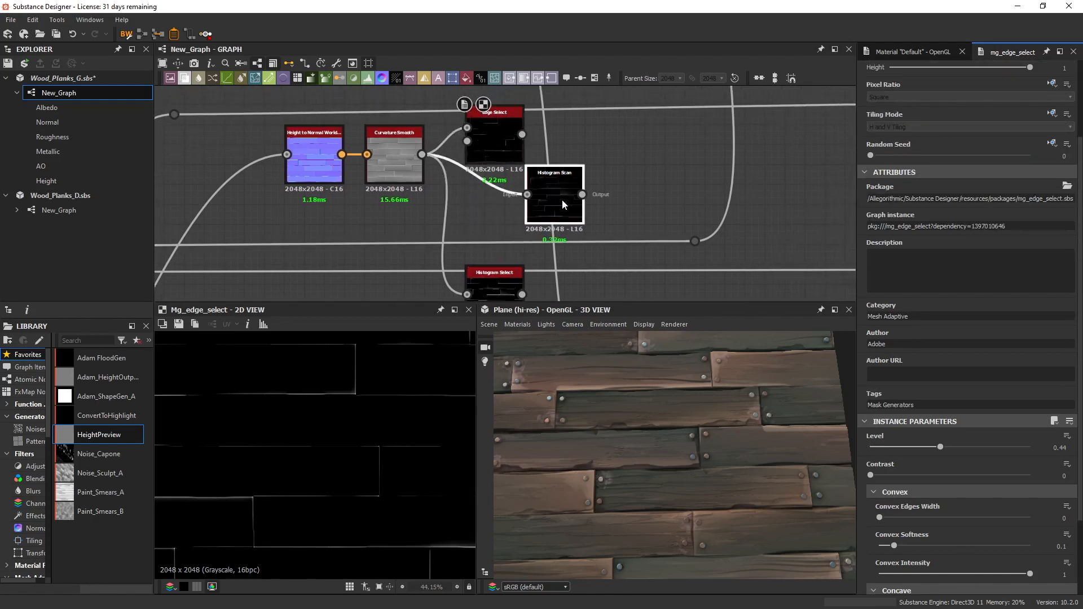
pyautogui.press('Delete')
pyautogui.moveTo(490, 131); pyautogui.dragTo(549, 151)
pyautogui.press('Delete')
# Move the Histogram Select node in line with Curvature Smooth and display its full edge mask in 2D.
pyautogui.moveTo(508, 240); pyautogui.dragTo(509, 191, button='middle')
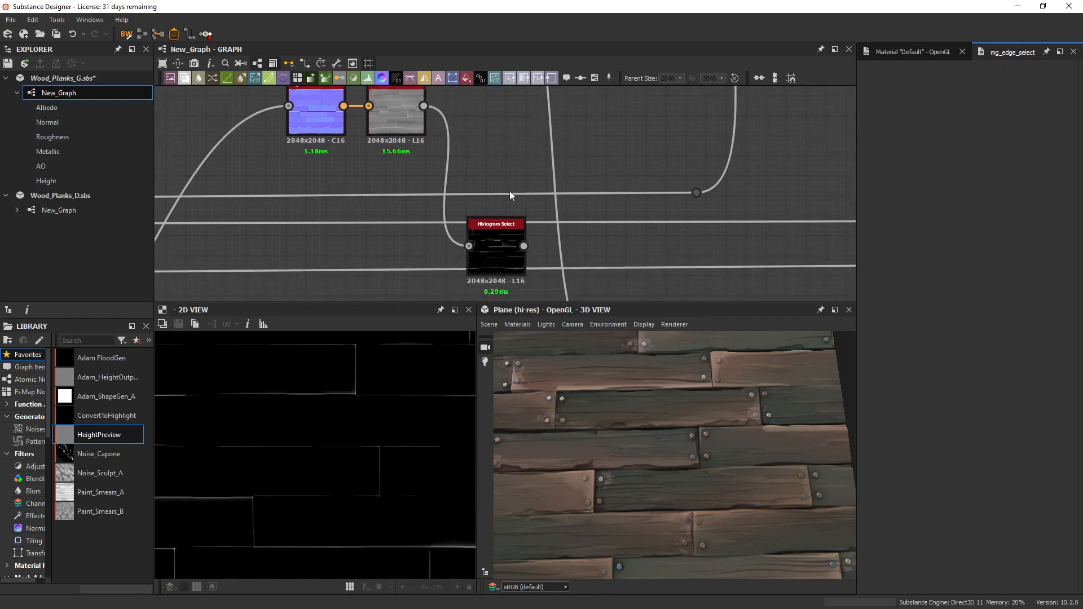
pyautogui.moveTo(512, 246); pyautogui.dragTo(508, 125)
pyautogui.moveTo(508, 125); pyautogui.dragTo(504, 185, button='middle')
pyautogui.moveTo(502, 180); pyautogui.dragTo(522, 155)
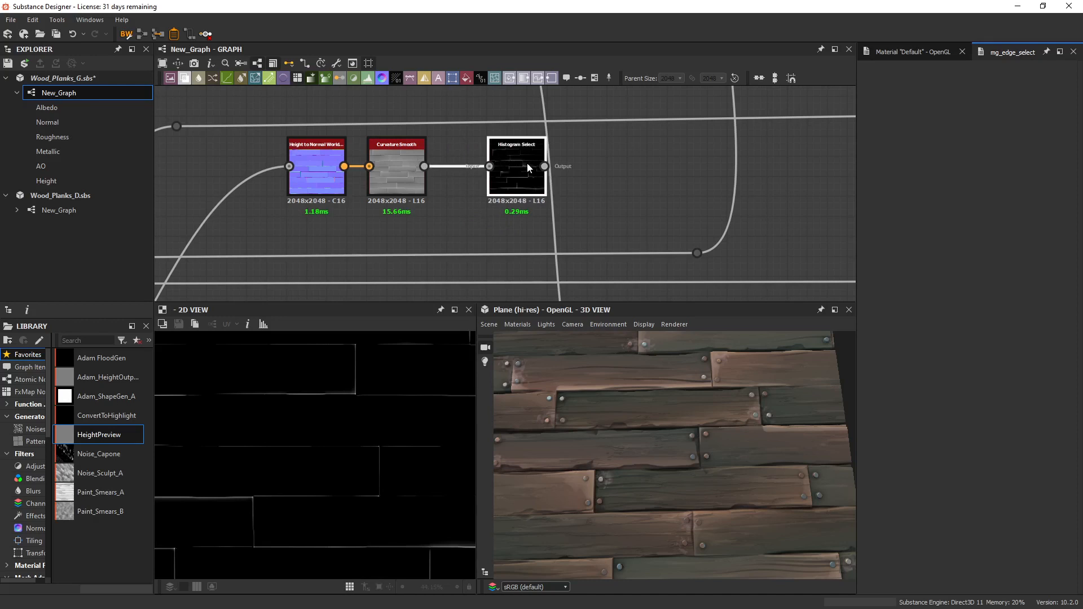
pyautogui.doubleClick(524, 180)
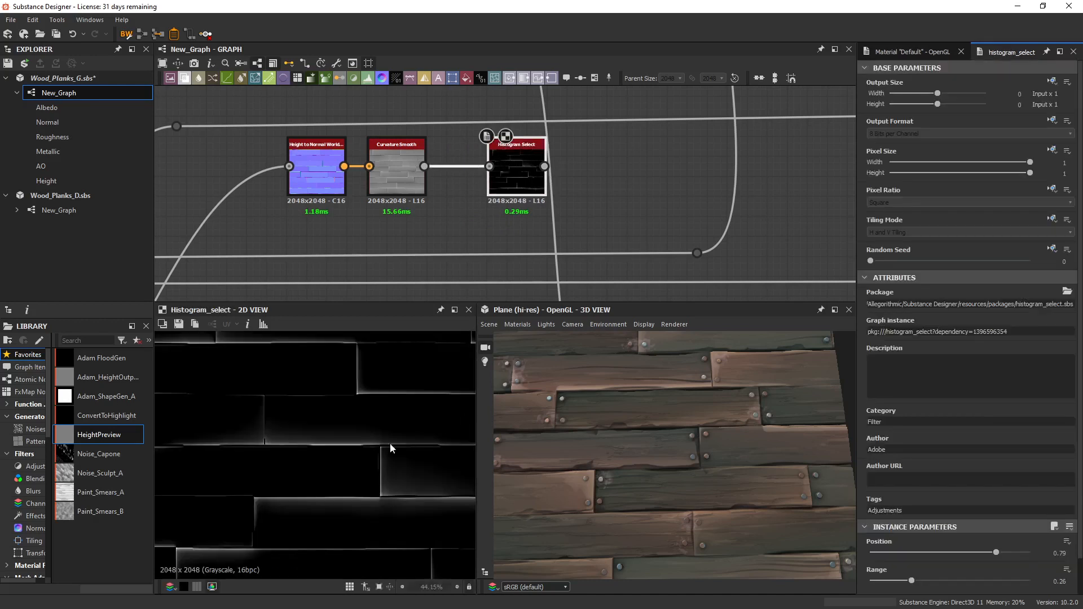
pyautogui.scroll(-2, 381, 453)
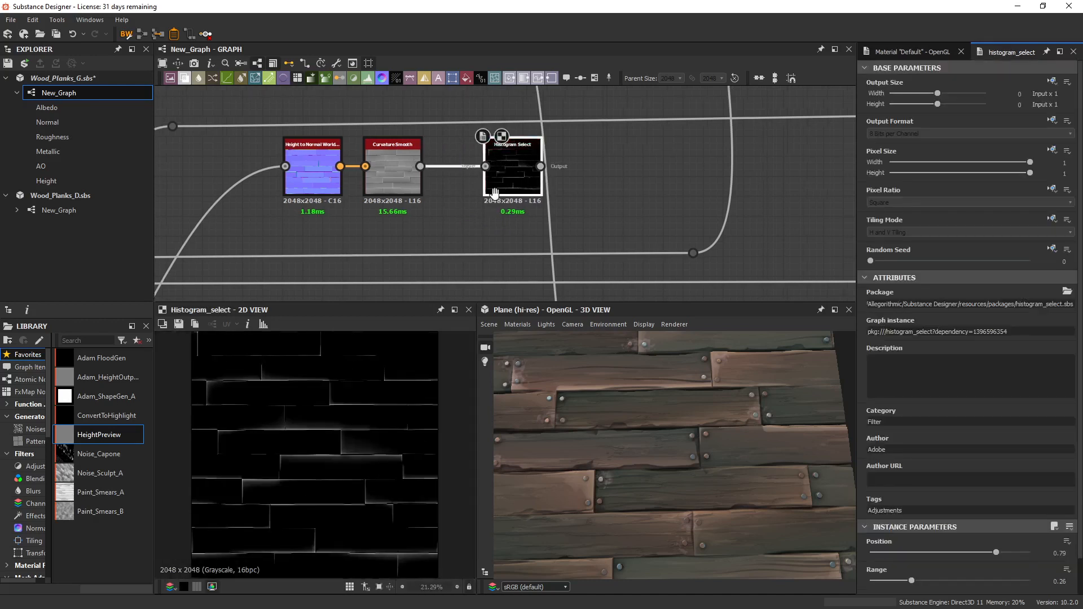
# Add a Levels node after Histogram Select, display it, and lower its white input point to brighten the edge mask.
pyautogui.scroll(-2, 387, 201)
pyautogui.scroll(-1, 471, 199)
pyautogui.moveTo(648, 184)
pyautogui.mouseDown(button='middle')
pyautogui.moveTo(456, 270)
pyautogui.moveTo(652, 205)
pyautogui.mouseUp(button='middle')
pyautogui.scroll(4, 429, 241)
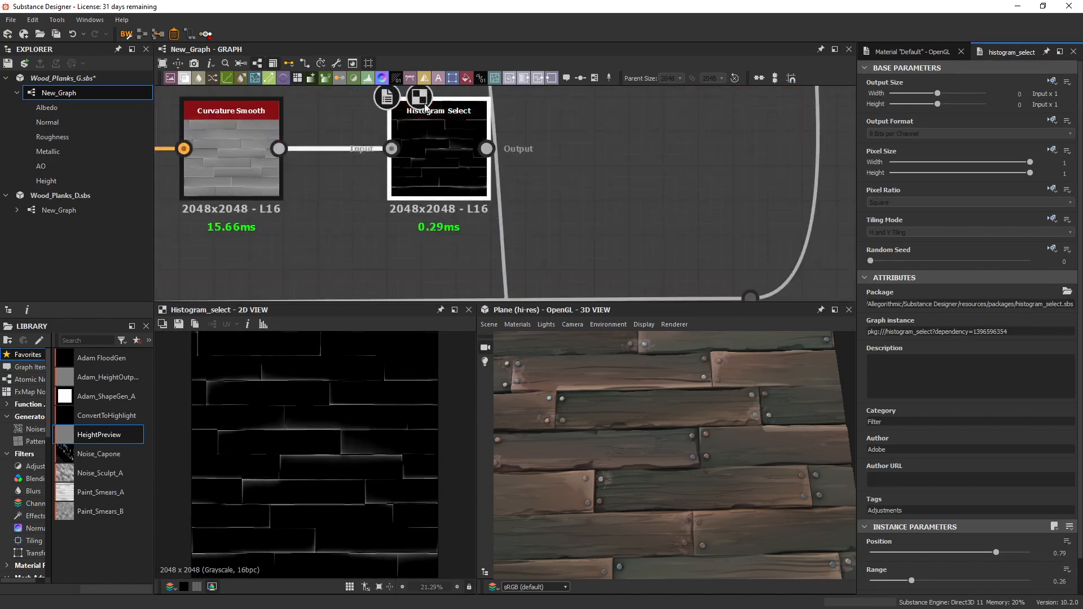
pyautogui.moveTo(578, 164); pyautogui.dragTo(577, 164)
pyautogui.moveTo(487, 148); pyautogui.dragTo(529, 149)
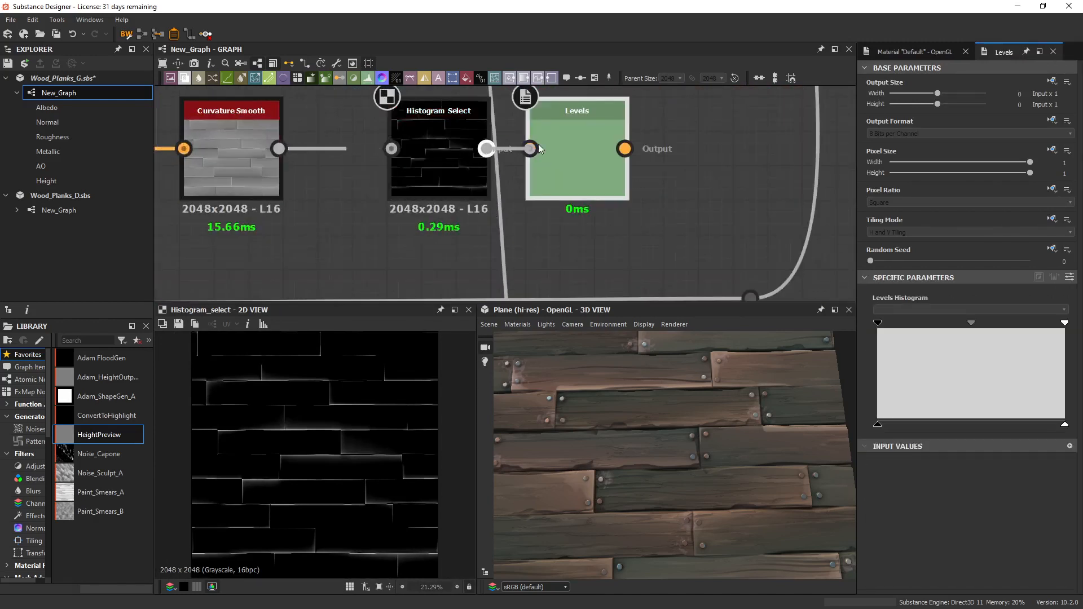
pyautogui.doubleClick(561, 150)
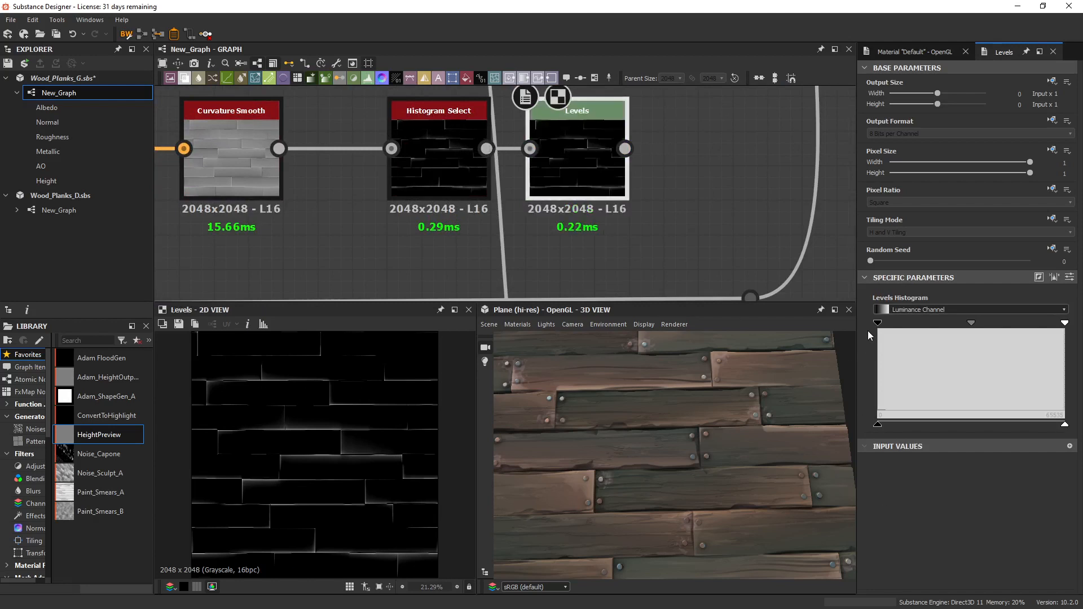
pyautogui.moveTo(891, 328); pyautogui.dragTo(885, 326)
pyautogui.moveTo(1064, 323)
pyautogui.mouseDown()
pyautogui.moveTo(967, 326)
pyautogui.moveTo(1049, 331)
pyautogui.mouseUp()
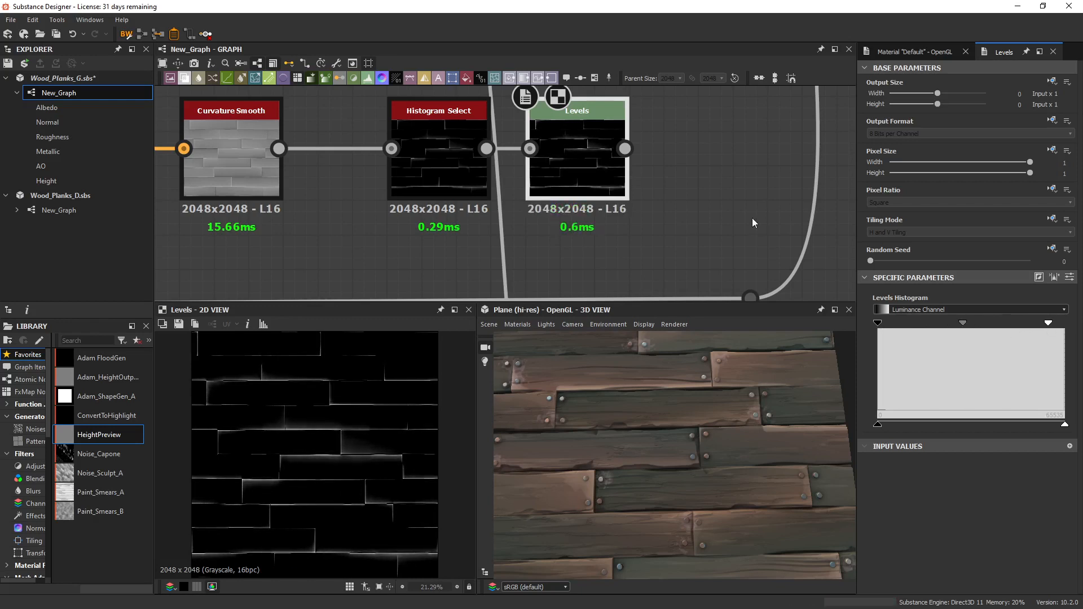
# Add a Blend node after Levels, connect the Levels mask and the grayscale plank Distance output beside the Luminosity frame, and display it.
pyautogui.scroll(-7, 624, 226)
pyautogui.moveTo(763, 214)
pyautogui.mouseDown(button='middle')
pyautogui.moveTo(348, 223)
pyautogui.moveTo(660, 189)
pyautogui.mouseUp(button='middle')
pyautogui.scroll(3, 331, 447)
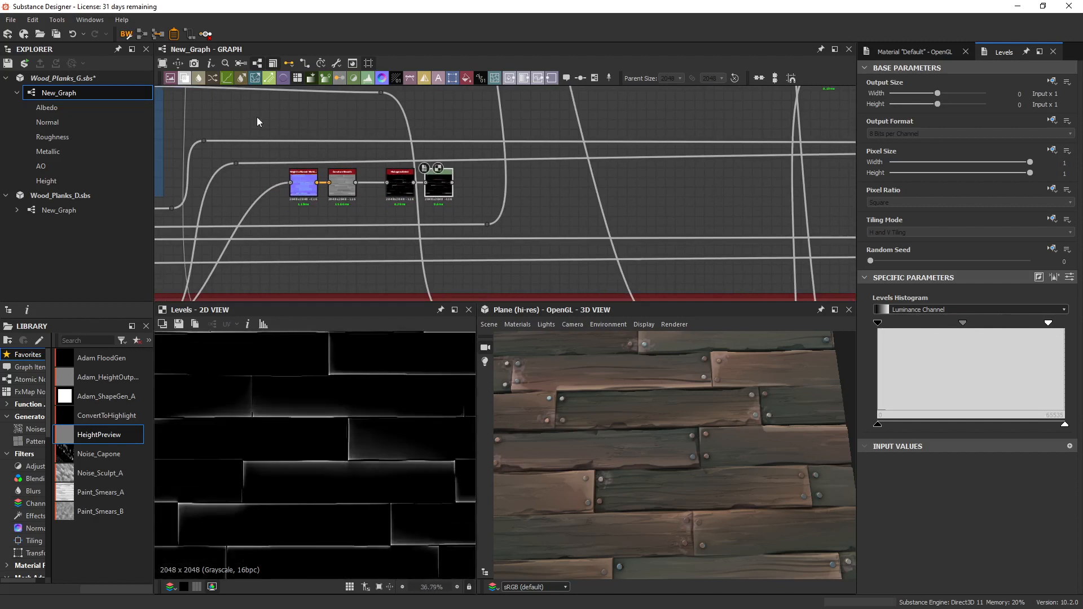
pyautogui.click(184, 78)
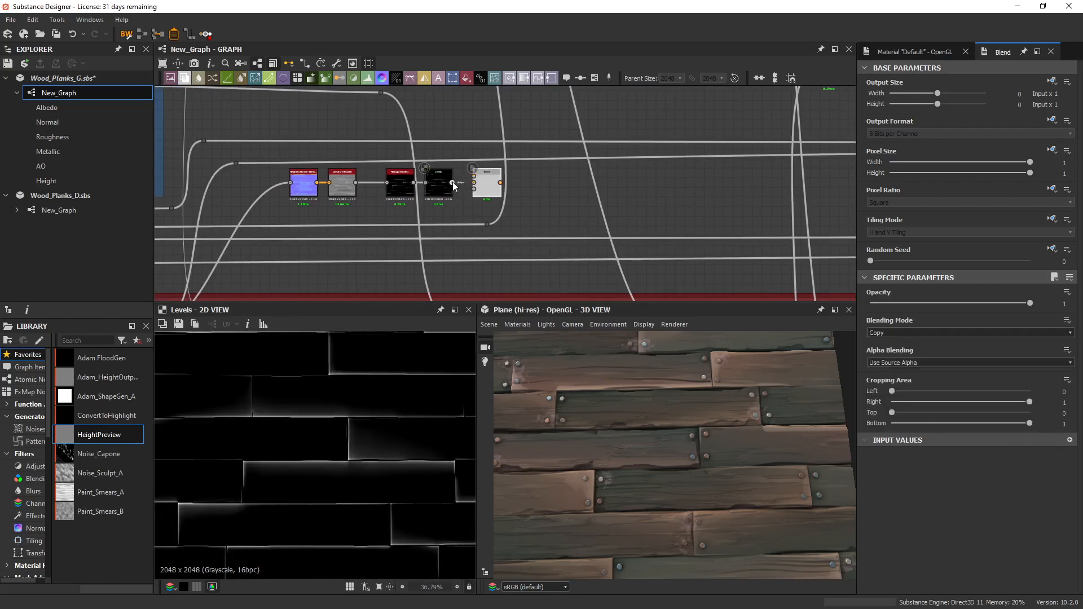
pyautogui.scroll(-2, 366, 193)
pyautogui.moveTo(366, 193); pyautogui.dragTo(465, 246, button='middle')
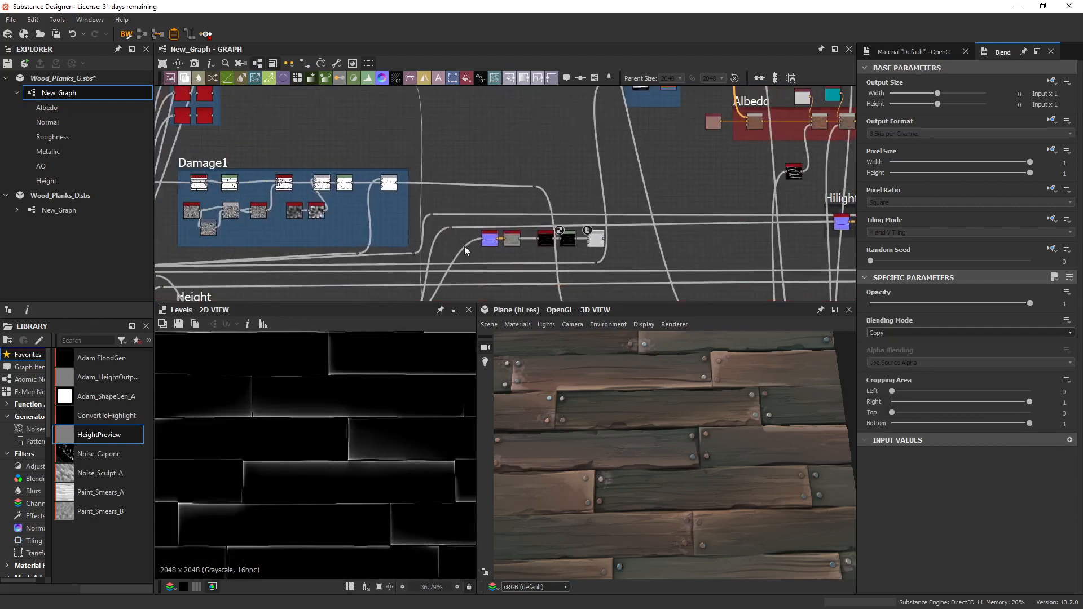
pyautogui.scroll(-2, 465, 246)
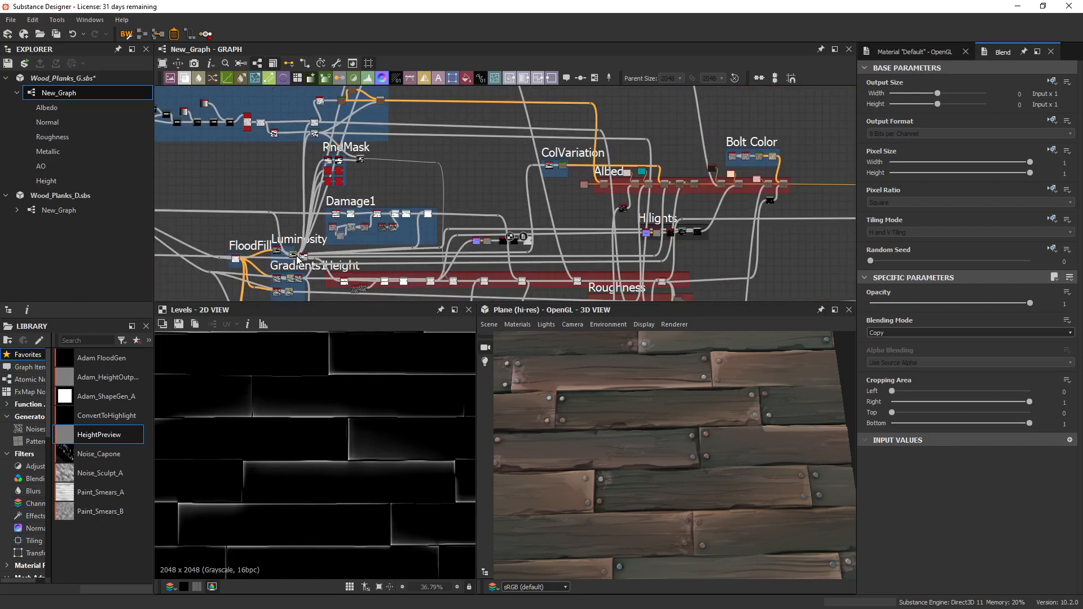
pyautogui.scroll(3, 423, 258)
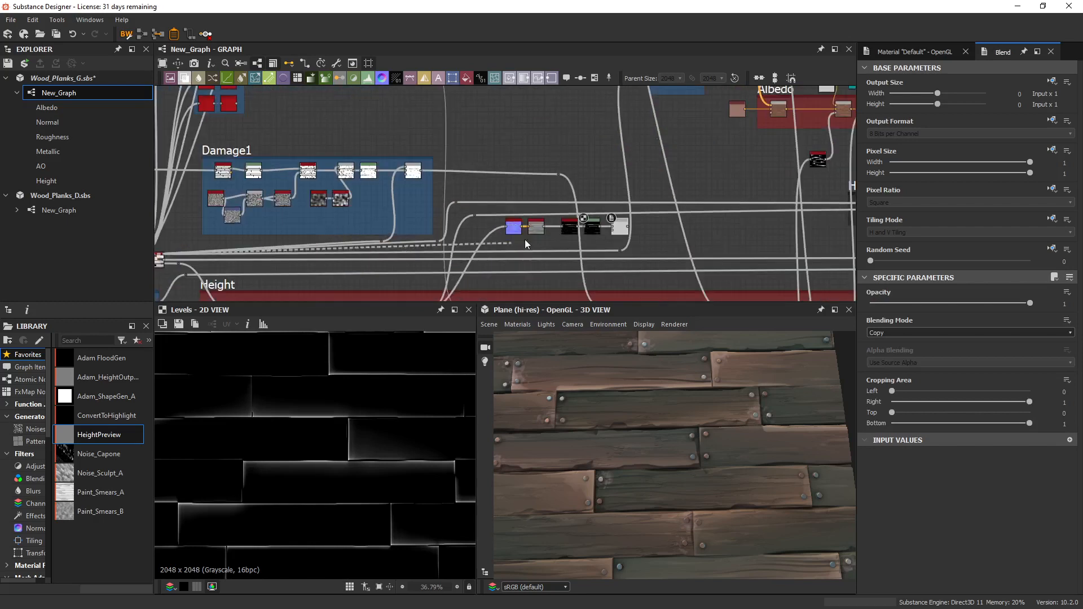
pyautogui.doubleClick(615, 227)
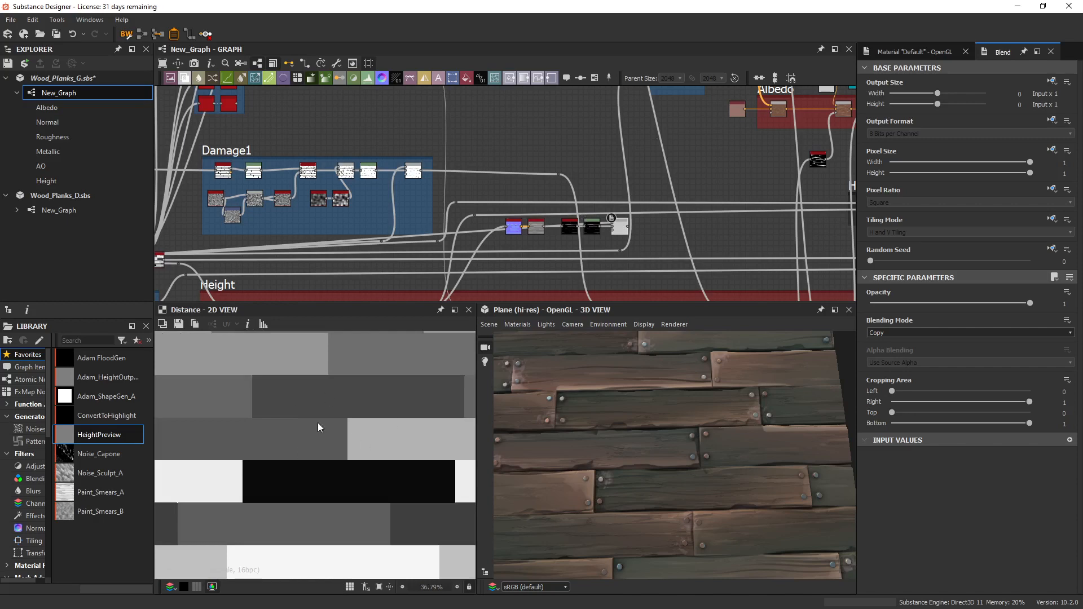
pyautogui.scroll(4, 640, 251)
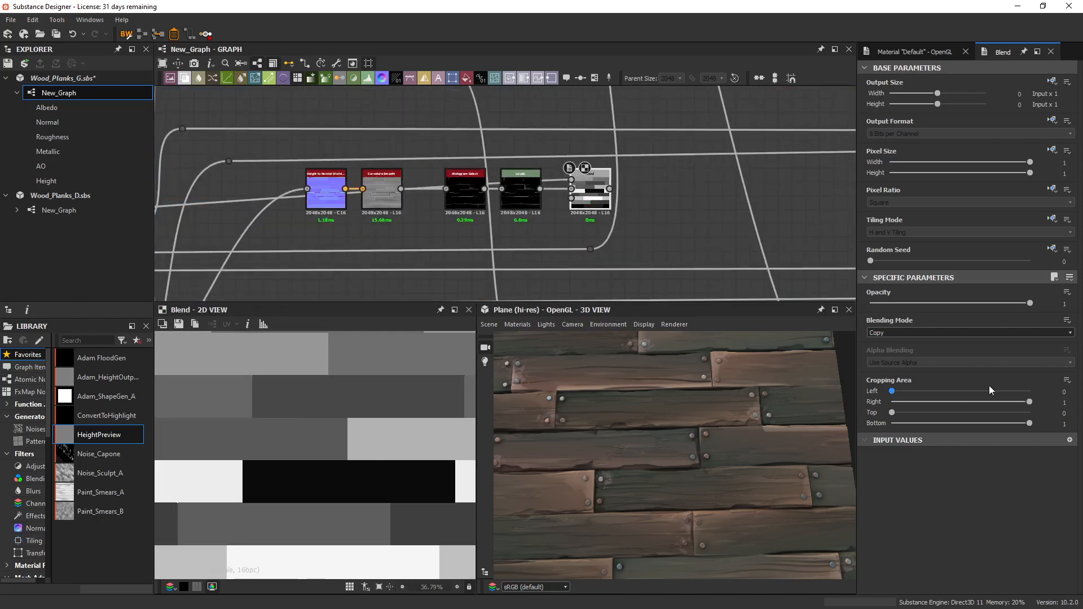
# Set the Blend node's blending mode to Multiply and compare its mask with the Levels output in 2D.
pyautogui.click(909, 333)
pyautogui.click(877, 364)
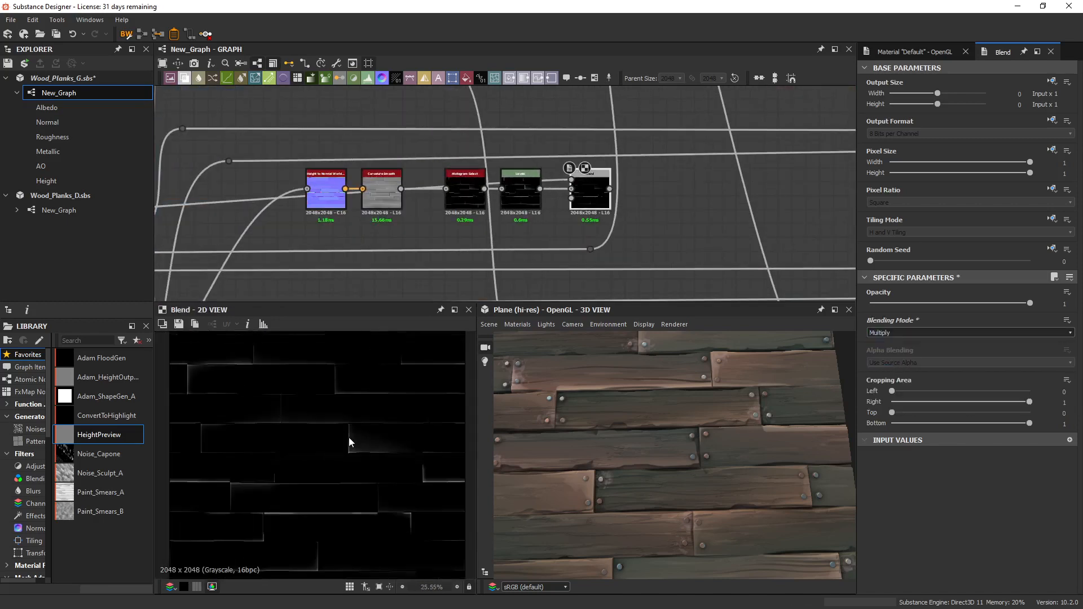
pyautogui.press('f')
pyautogui.doubleClick(526, 187)
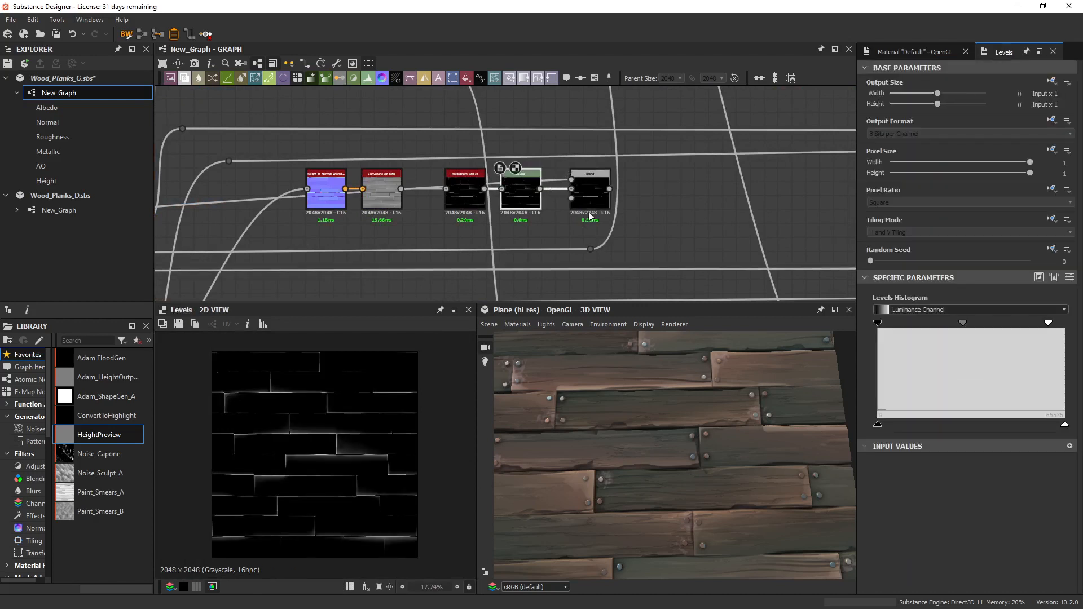
pyautogui.doubleClick(593, 195)
pyautogui.moveTo(697, 215); pyautogui.dragTo(628, 211, button='middle')
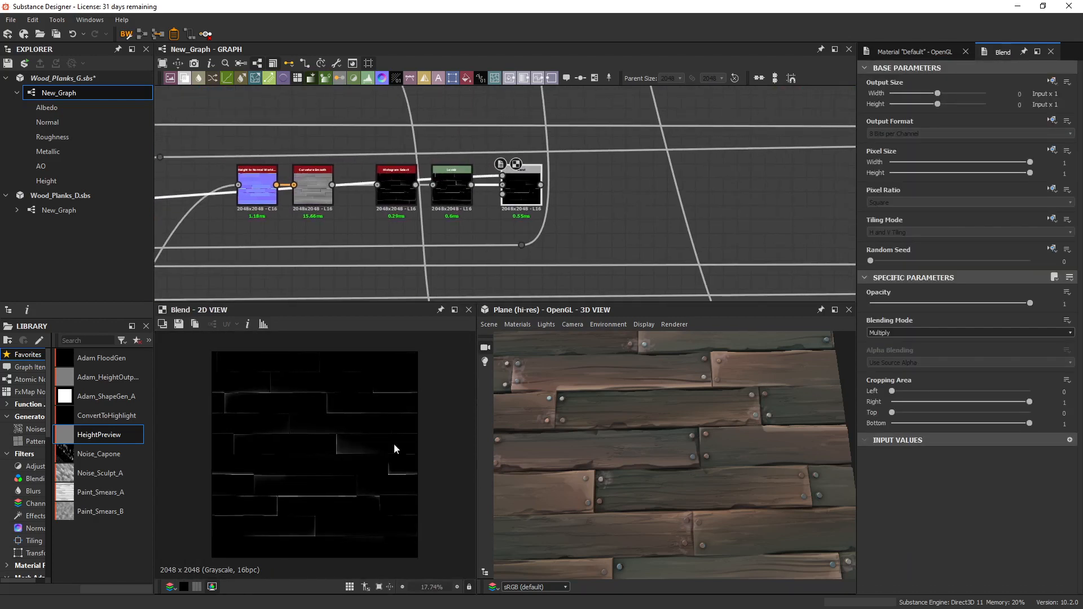
pyautogui.scroll(4, 316, 461)
pyautogui.moveTo(316, 461)
pyautogui.mouseDown(button='middle')
pyautogui.moveTo(345, 418)
pyautogui.moveTo(447, 420)
pyautogui.moveTo(301, 465)
pyautogui.mouseUp(button='middle')
pyautogui.scroll(2, 370, 438)
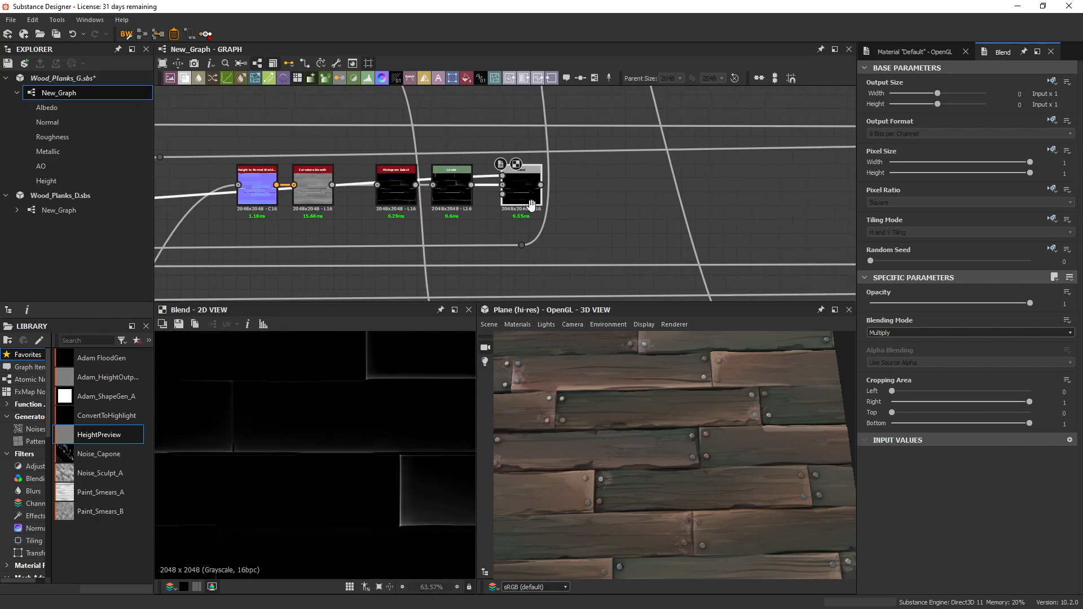
# Set the Height to Normal World Units node's surface size to 275 cm and its height depth to 18.66 cm.
pyautogui.moveTo(532, 204); pyautogui.dragTo(537, 228, button='middle')
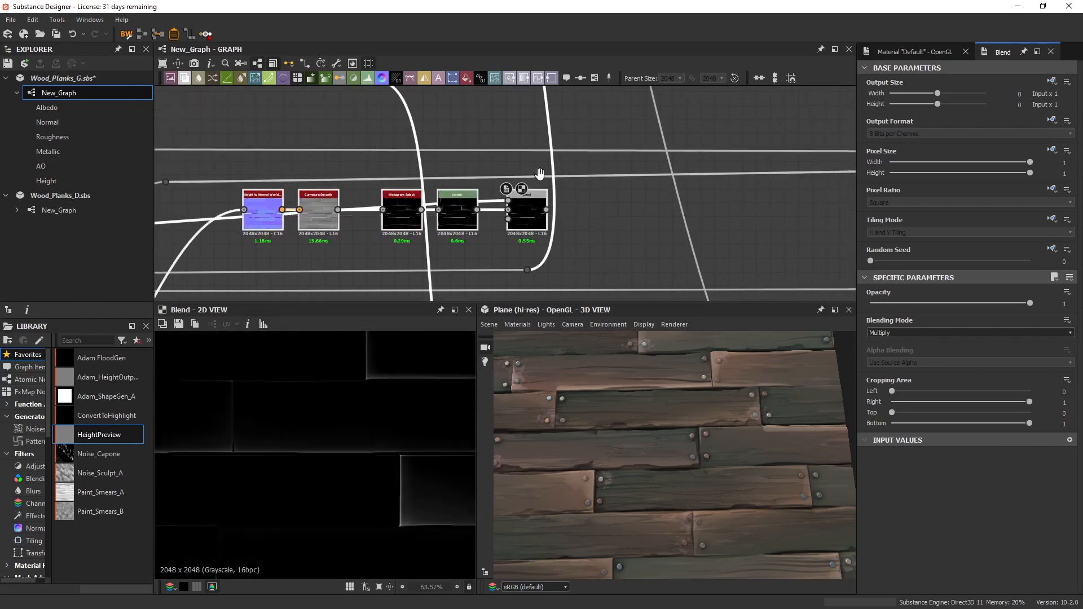
pyautogui.scroll(4, 262, 209)
pyautogui.click(343, 178)
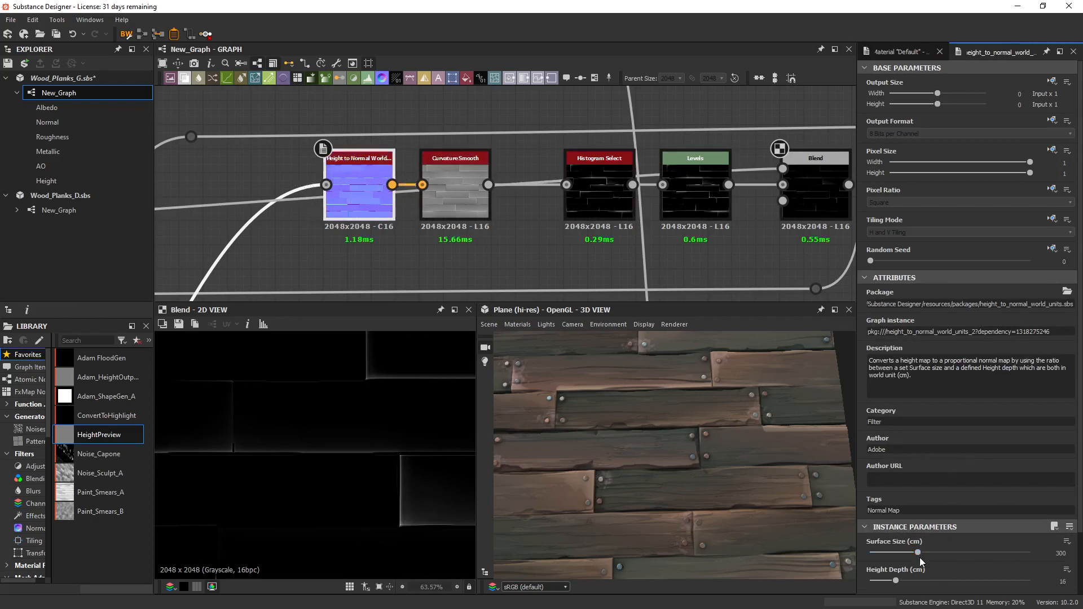
pyautogui.moveTo(918, 553); pyautogui.dragTo(900, 580)
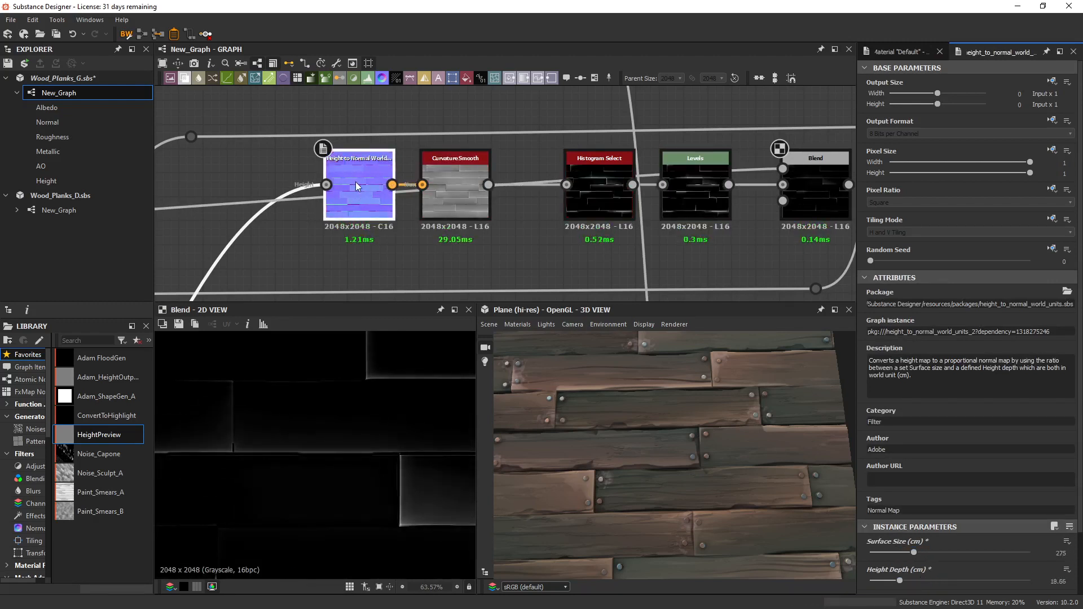
# Set the Histogram Select node's position to 0.78 and its range to 0.24.
pyautogui.moveTo(355, 182); pyautogui.dragTo(228, 158, button='middle')
pyautogui.click(454, 175)
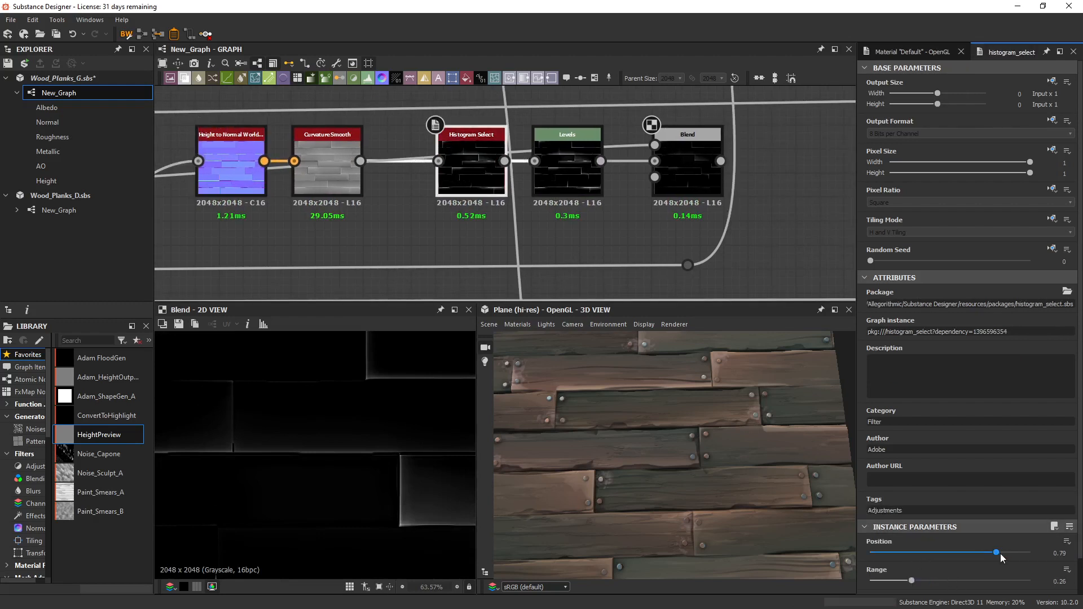
pyautogui.moveTo(997, 553)
pyautogui.mouseDown()
pyautogui.moveTo(977, 556)
pyautogui.moveTo(1005, 548)
pyautogui.moveTo(988, 560)
pyautogui.mouseUp()
pyautogui.click(911, 581)
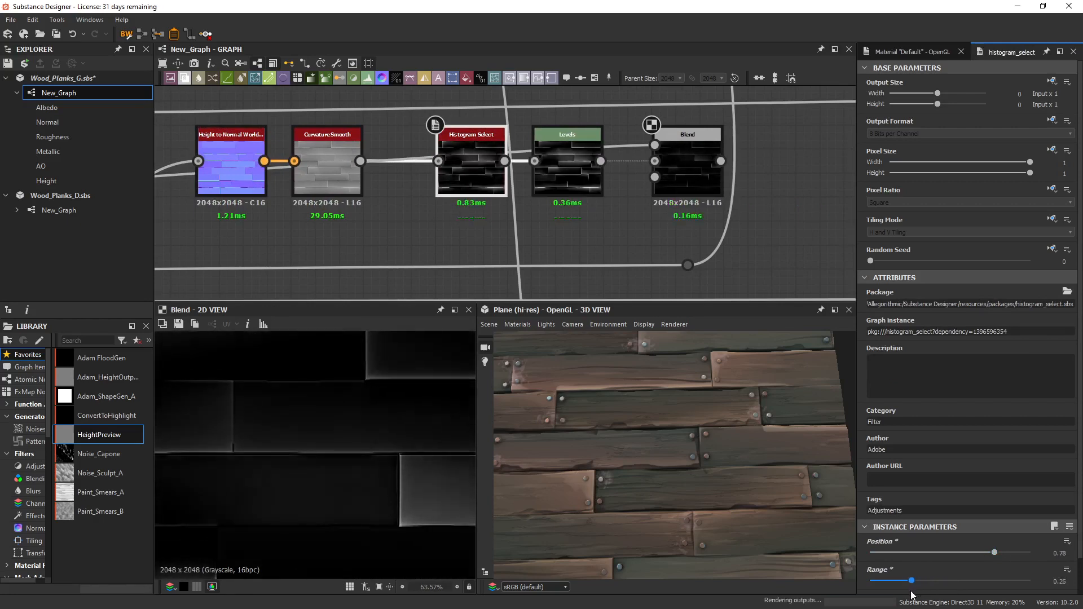
pyautogui.moveTo(911, 592); pyautogui.dragTo(909, 597)
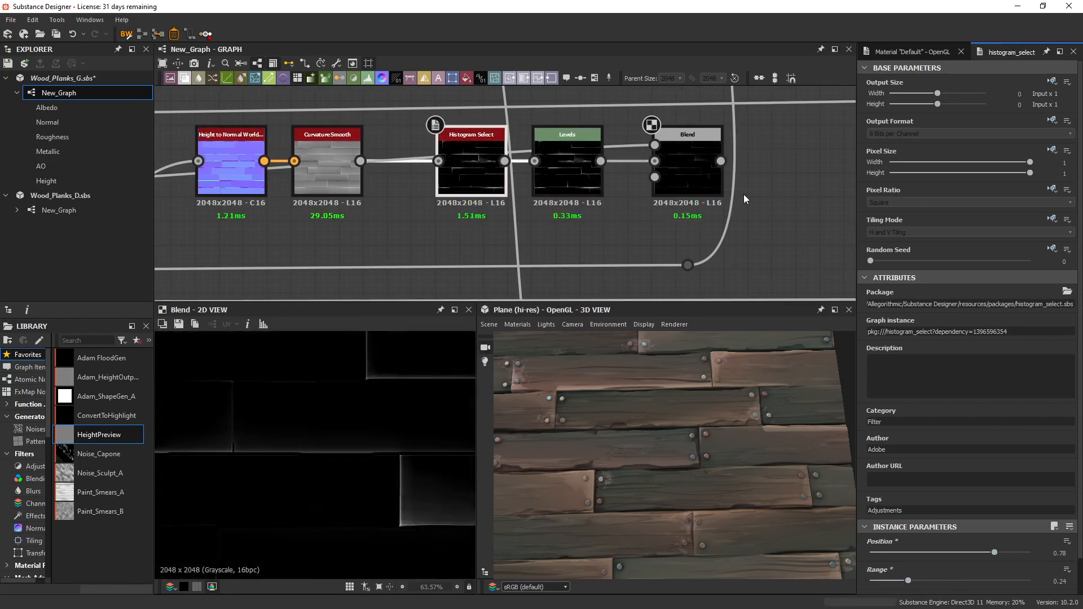
# Review the Levels settings of the rebuilt chain and display the final Blend mask of the existing Hilights frame.
pyautogui.moveTo(743, 195); pyautogui.dragTo(633, 192, button='middle')
pyautogui.click(463, 161)
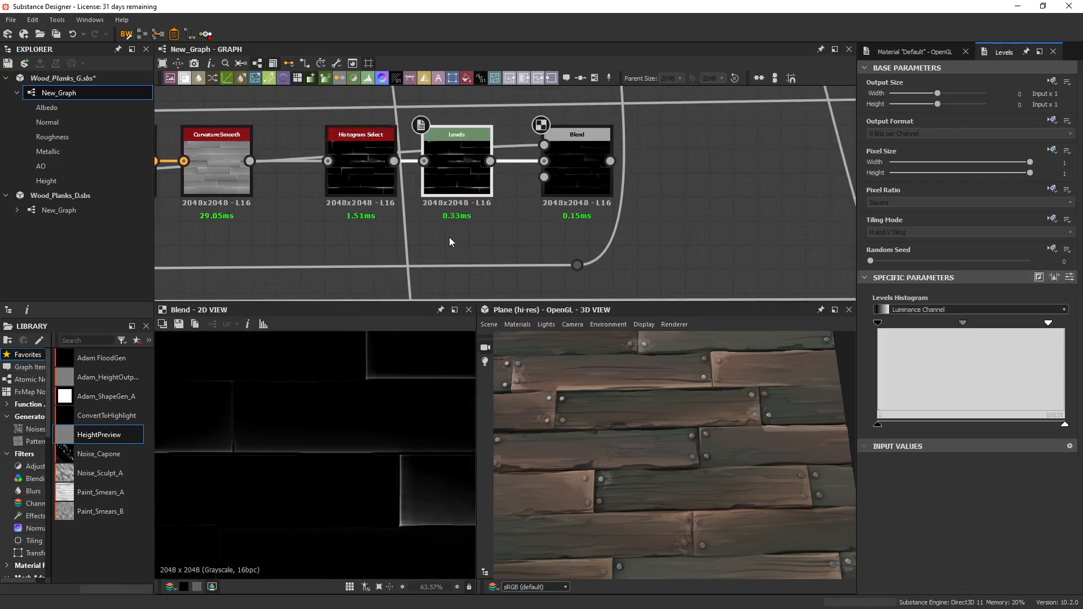
pyautogui.scroll(-6, 450, 237)
pyautogui.moveTo(449, 237); pyautogui.dragTo(567, 235, button='middle')
pyautogui.scroll(4, 615, 215)
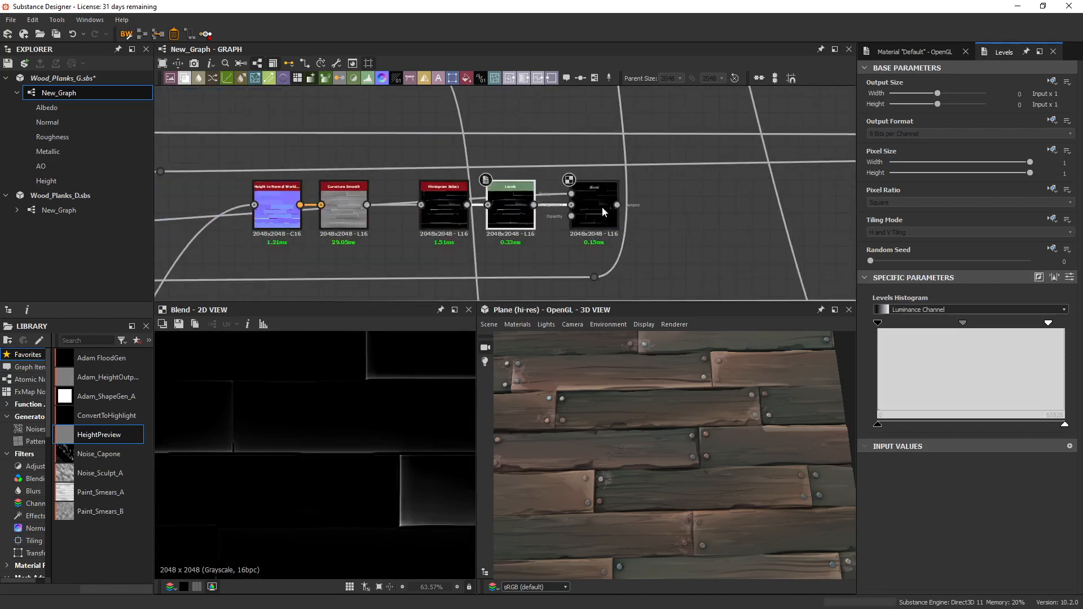
pyautogui.scroll(-8, 513, 252)
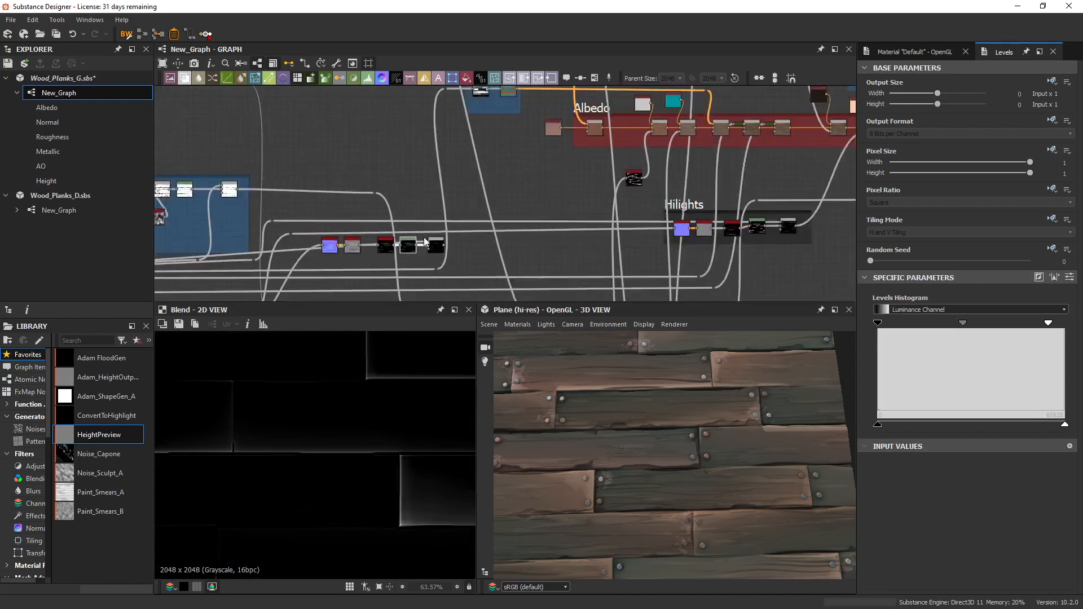
pyautogui.moveTo(614, 224); pyautogui.dragTo(491, 227, button='middle')
pyautogui.scroll(5, 602, 233)
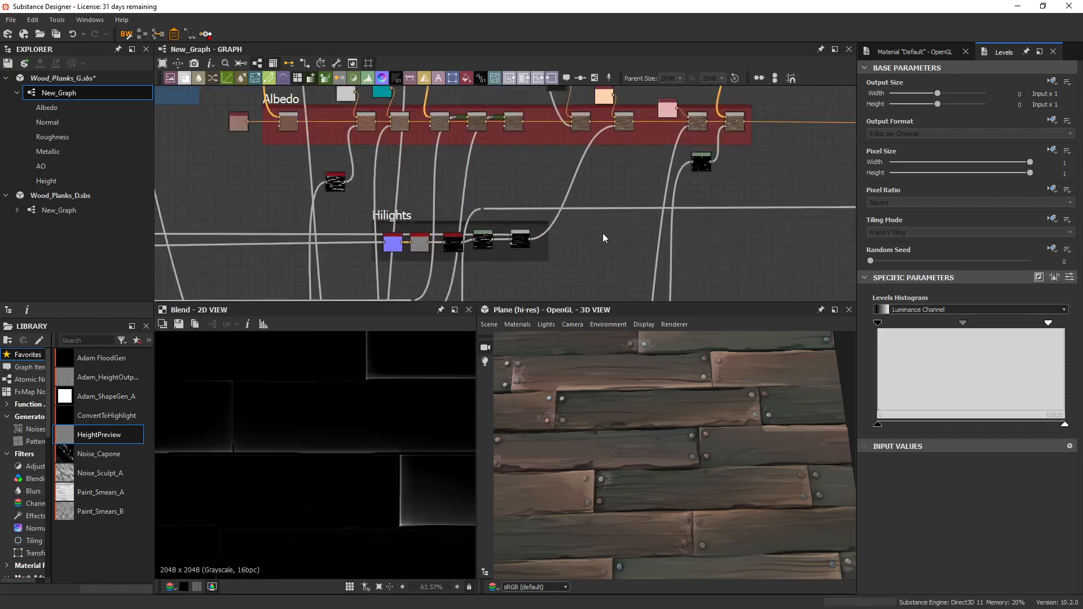
pyautogui.doubleClick(502, 247)
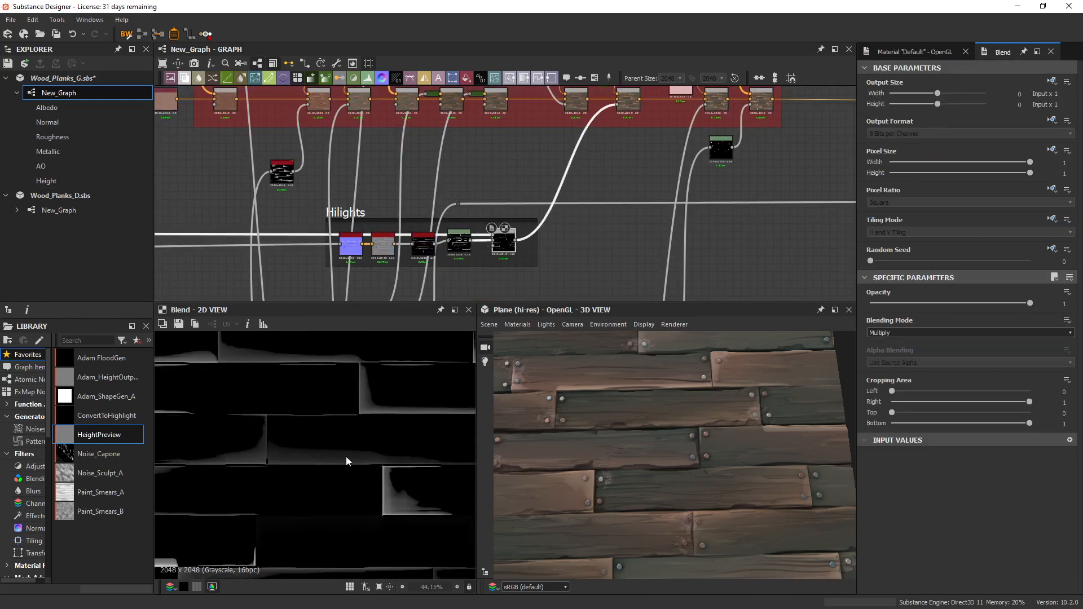
# Examine the plank-edge highlights in the Hilights mask up close and as a whole in 2D.
pyautogui.scroll(3, 344, 409)
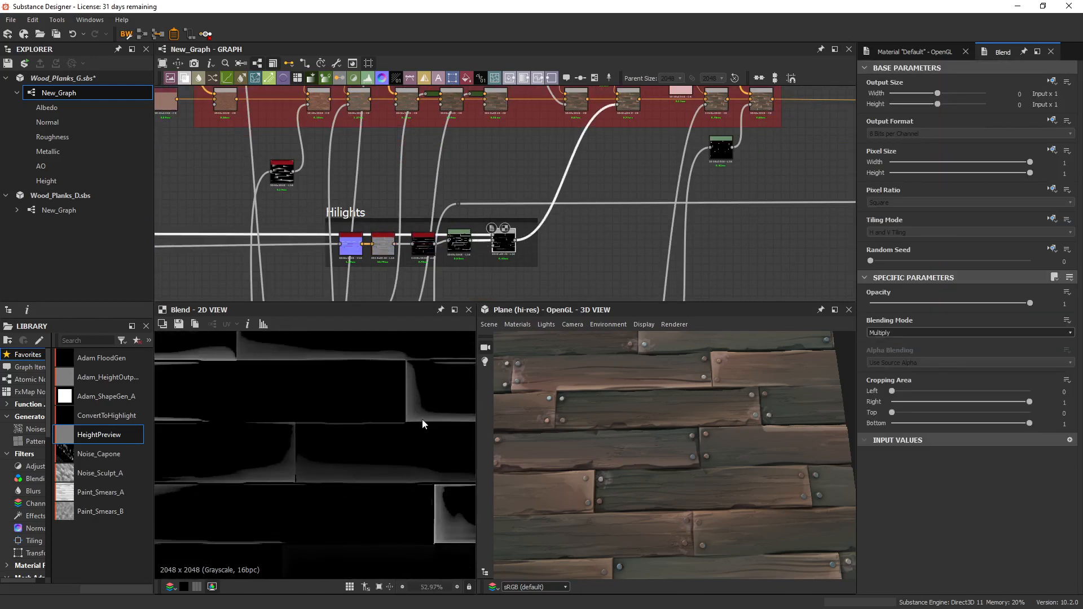
pyautogui.moveTo(423, 424); pyautogui.dragTo(250, 450, button='middle')
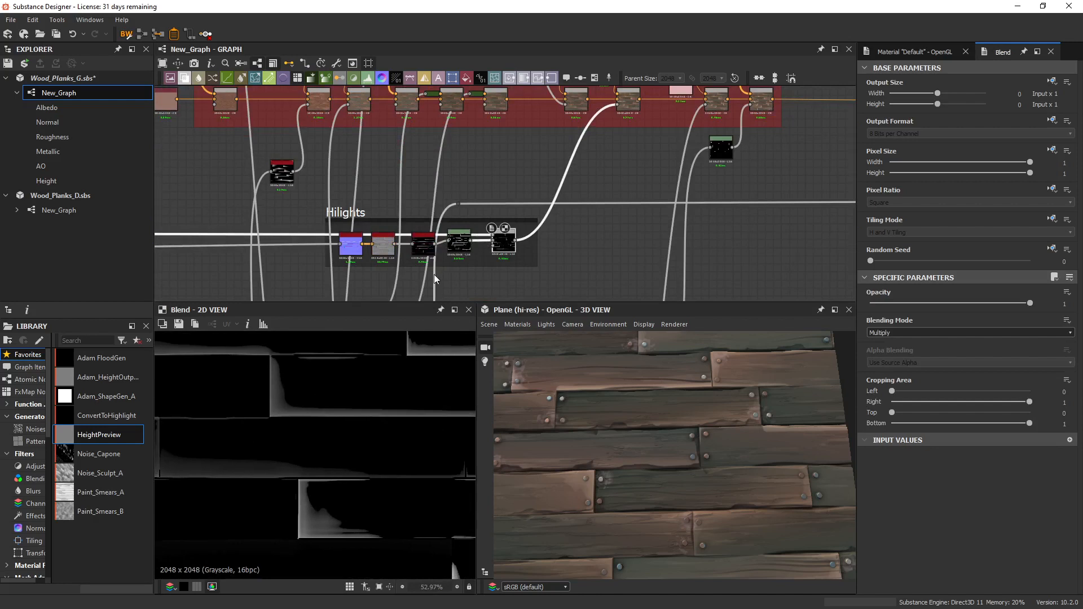
pyautogui.scroll(5, 435, 274)
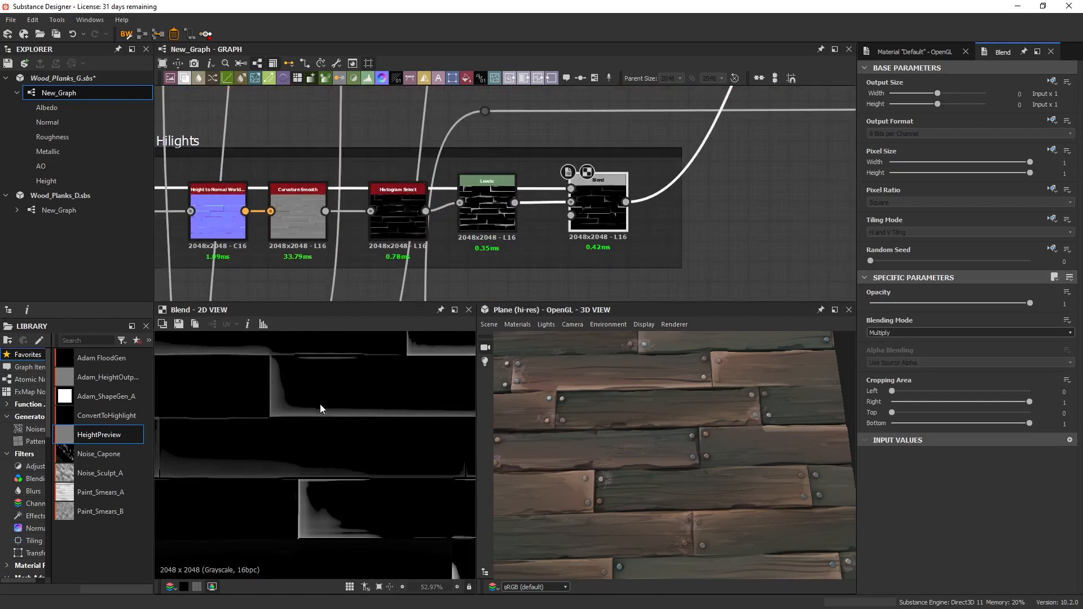
pyautogui.moveTo(407, 481); pyautogui.dragTo(474, 492, button='middle')
pyautogui.scroll(-2, 265, 486)
pyautogui.scroll(-3, 438, 484)
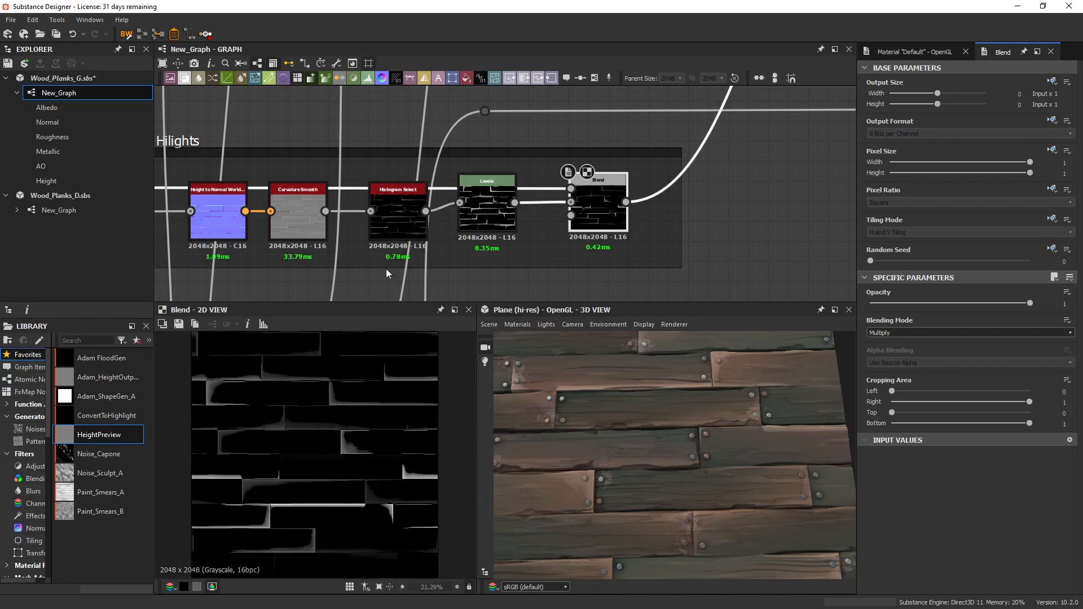
# Display the Albedo Blend node fed by the Hilights mask and move its peach Uniform Color node farther above it.
pyautogui.scroll(-3, 500, 212)
pyautogui.moveTo(686, 163); pyautogui.dragTo(546, 281, button='middle')
pyautogui.moveTo(586, 170); pyautogui.dragTo(574, 230, button='middle')
pyautogui.scroll(3, 575, 199)
pyautogui.doubleClick(573, 178)
pyautogui.moveTo(573, 179); pyautogui.dragTo(585, 256, button='middle')
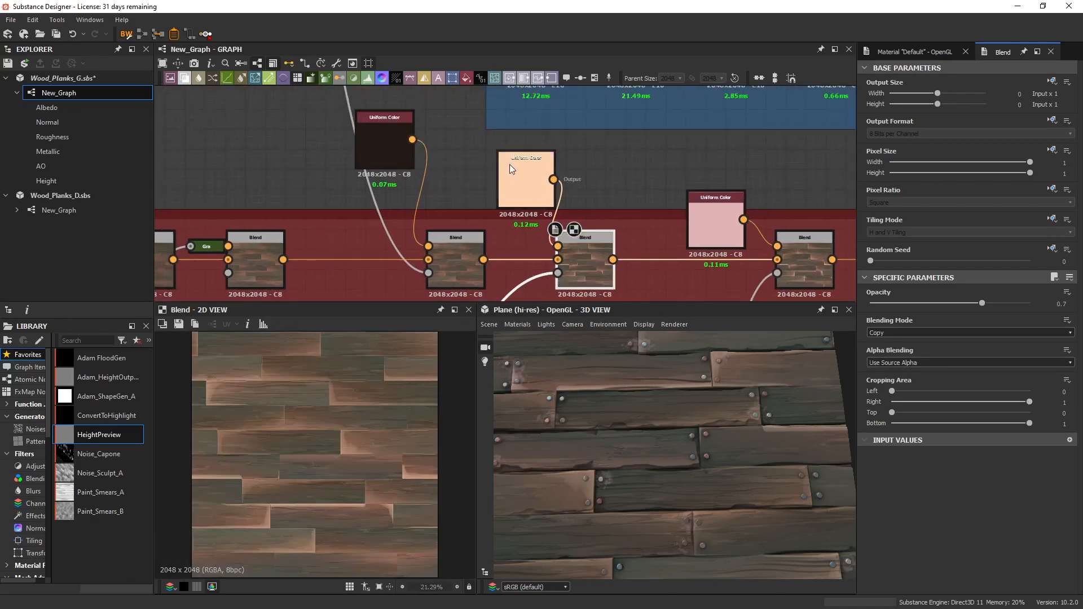
pyautogui.moveTo(509, 164); pyautogui.dragTo(498, 144)
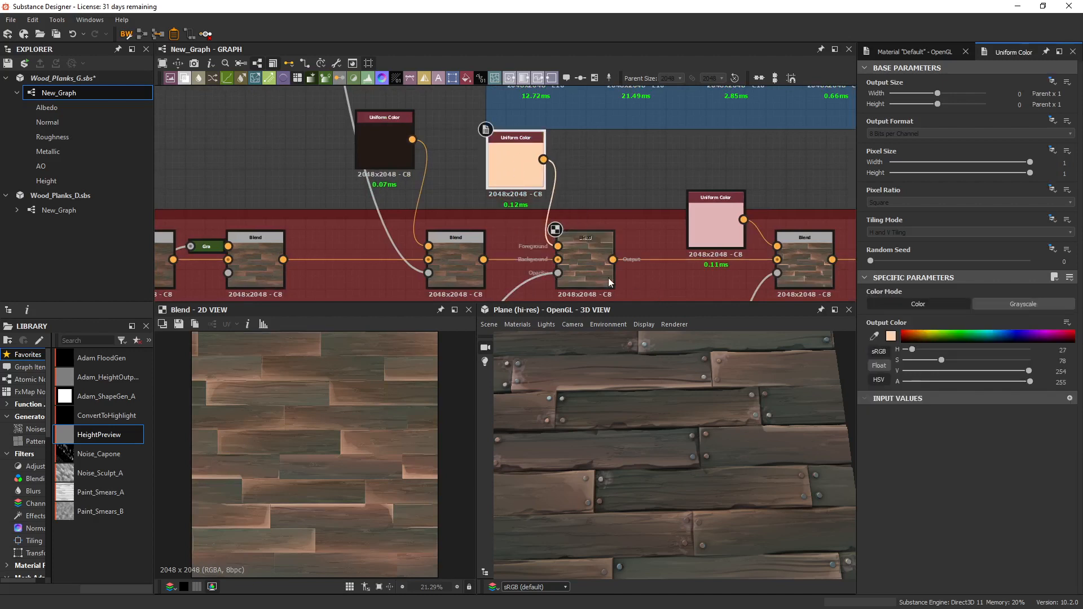
pyautogui.scroll(3, 368, 476)
pyautogui.click(586, 248)
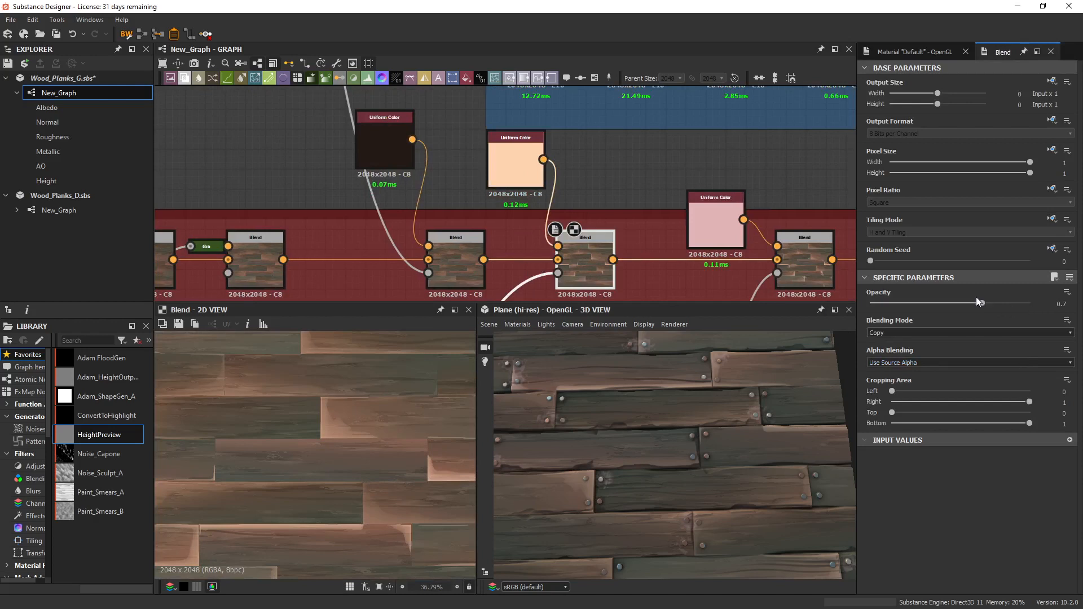
# Tilt the 3D plank plane and enlarge the 3D view by shrinking the graph and 2D views.
pyautogui.scroll(-3, 309, 423)
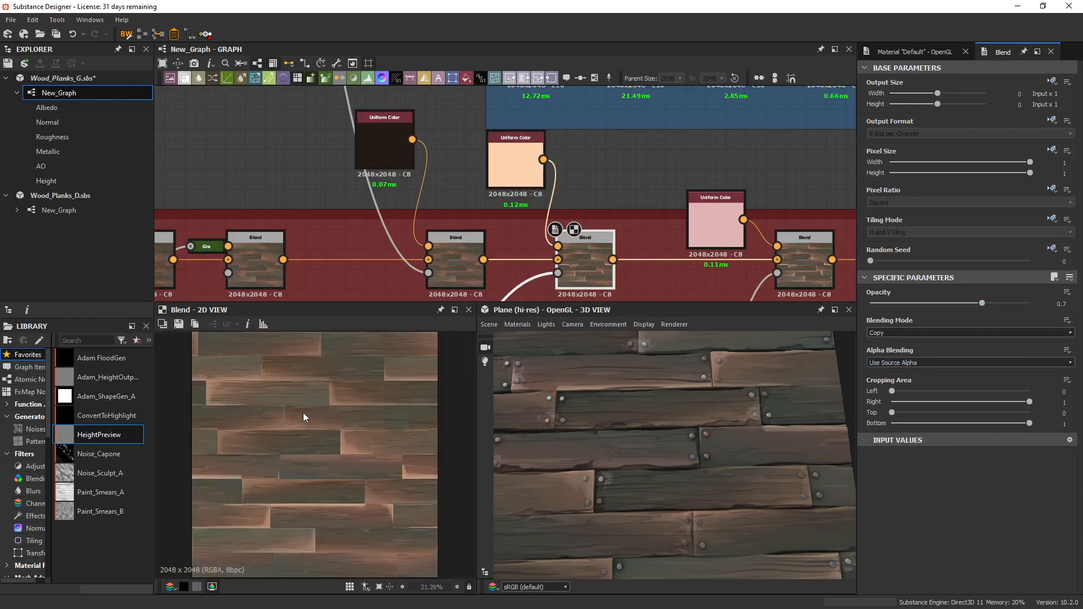
pyautogui.scroll(-2, 307, 415)
pyautogui.moveTo(651, 449); pyautogui.dragTo(668, 430)
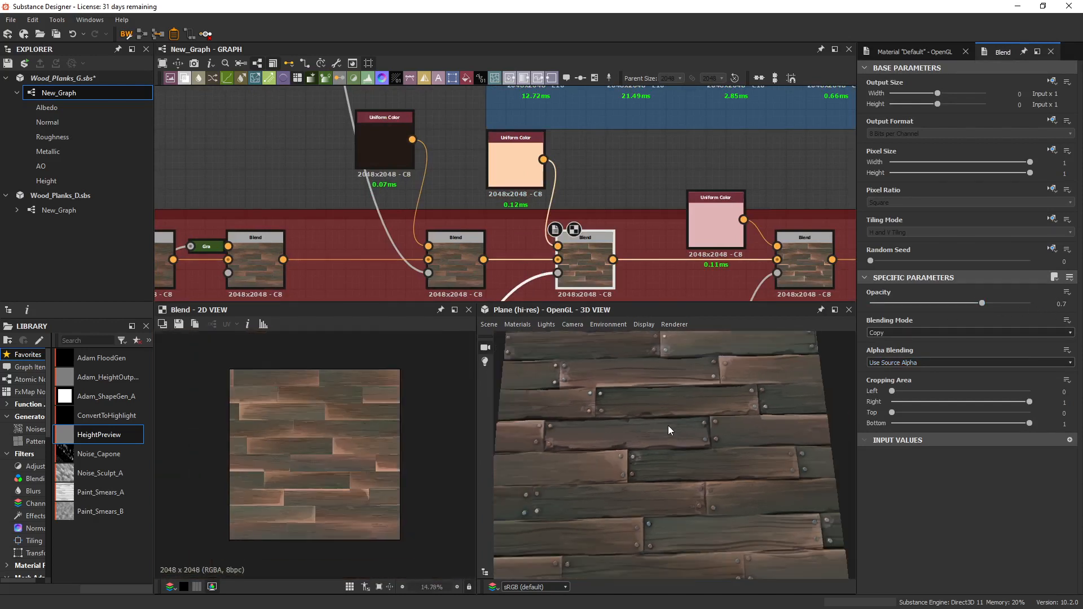
pyautogui.moveTo(621, 302); pyautogui.dragTo(625, 121)
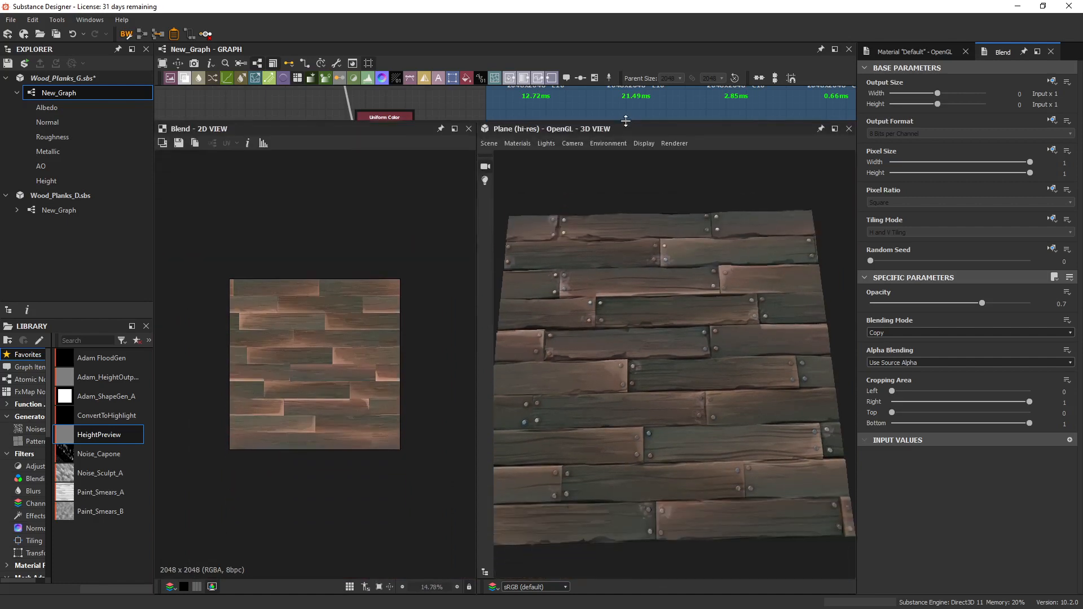
pyautogui.moveTo(476, 294); pyautogui.dragTo(336, 293)
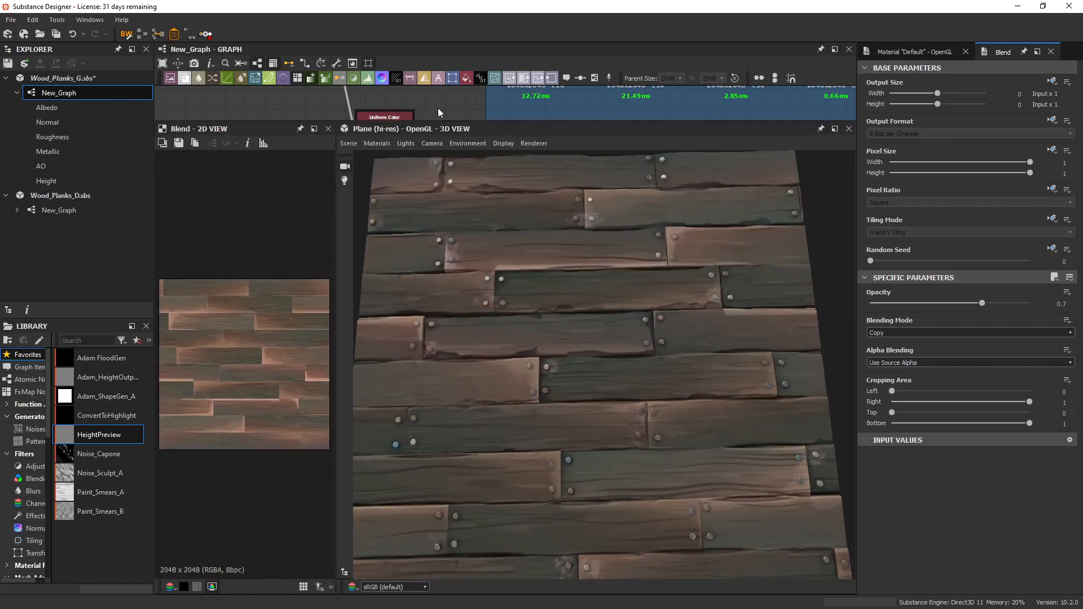
# Drop the highlight Blend node's opacity to 0 for comparison and bring it back up to 0.69.
pyautogui.moveTo(364, 113); pyautogui.dragTo(484, 118, button='middle')
pyautogui.scroll(-4, 477, 103)
pyautogui.moveTo(559, 97); pyautogui.dragTo(557, 56, button='middle')
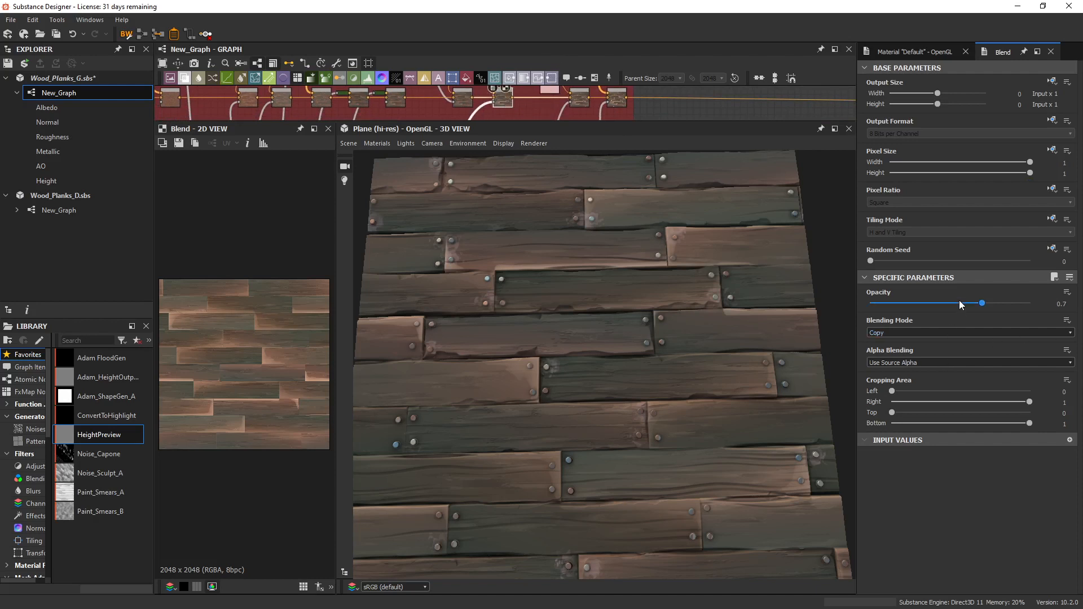
pyautogui.moveTo(962, 304); pyautogui.dragTo(838, 304)
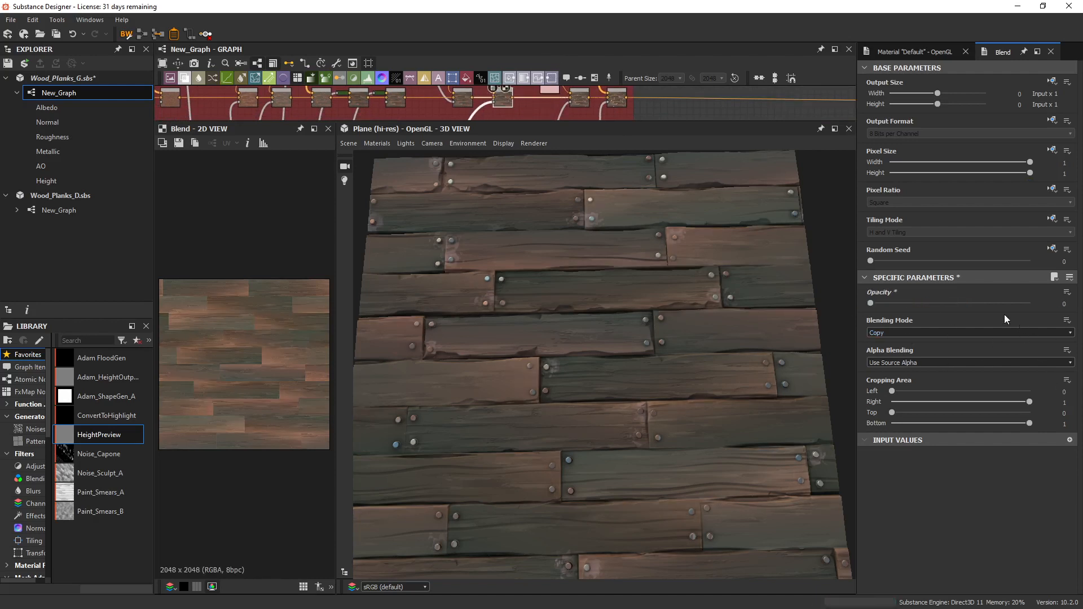
pyautogui.click(980, 303)
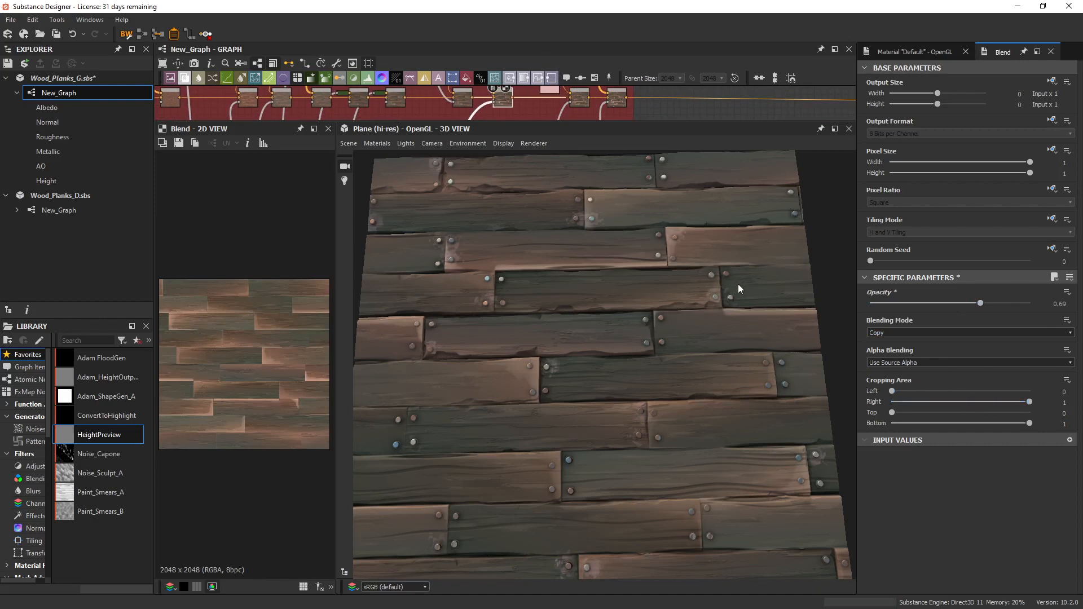
# Maximize the 3D view and inspect the whole plank plane from an angle.
pyautogui.scroll(-3, 791, 378)
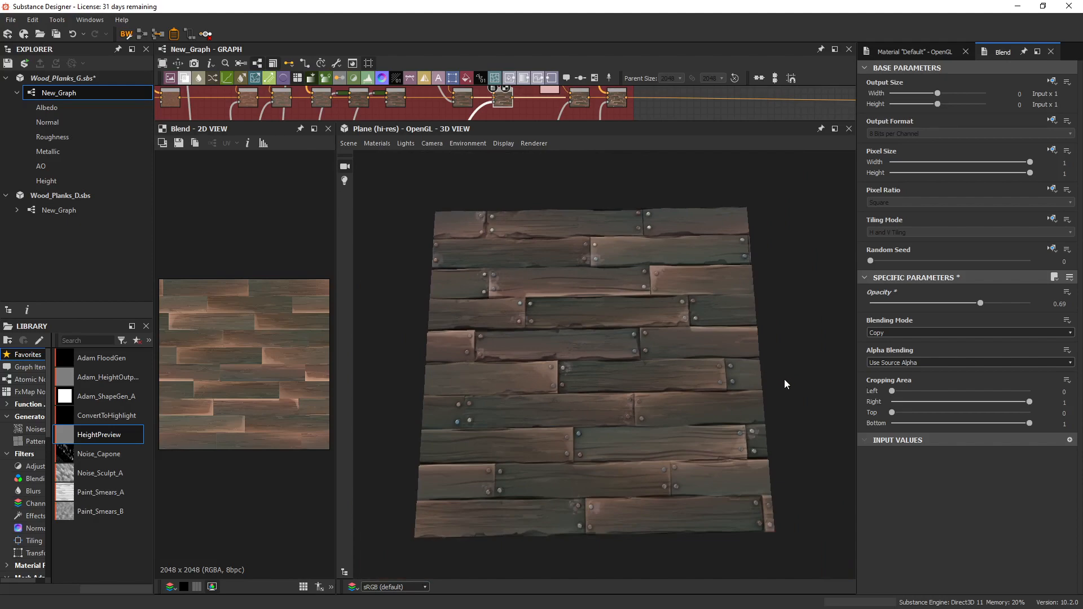
pyautogui.moveTo(801, 378); pyautogui.dragTo(824, 351)
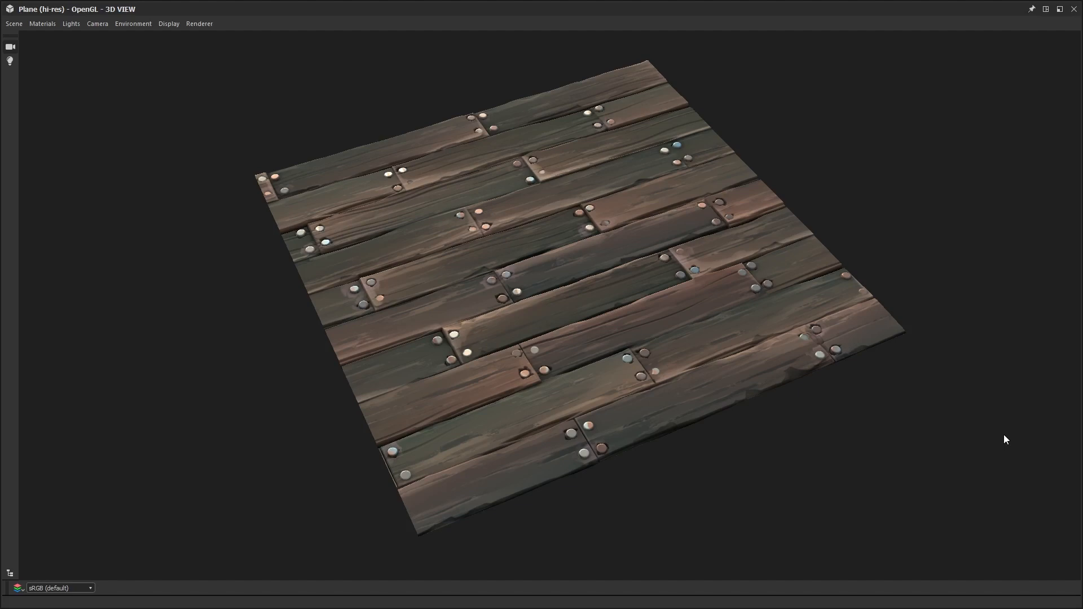
pyautogui.moveTo(1004, 436); pyautogui.dragTo(986, 457)
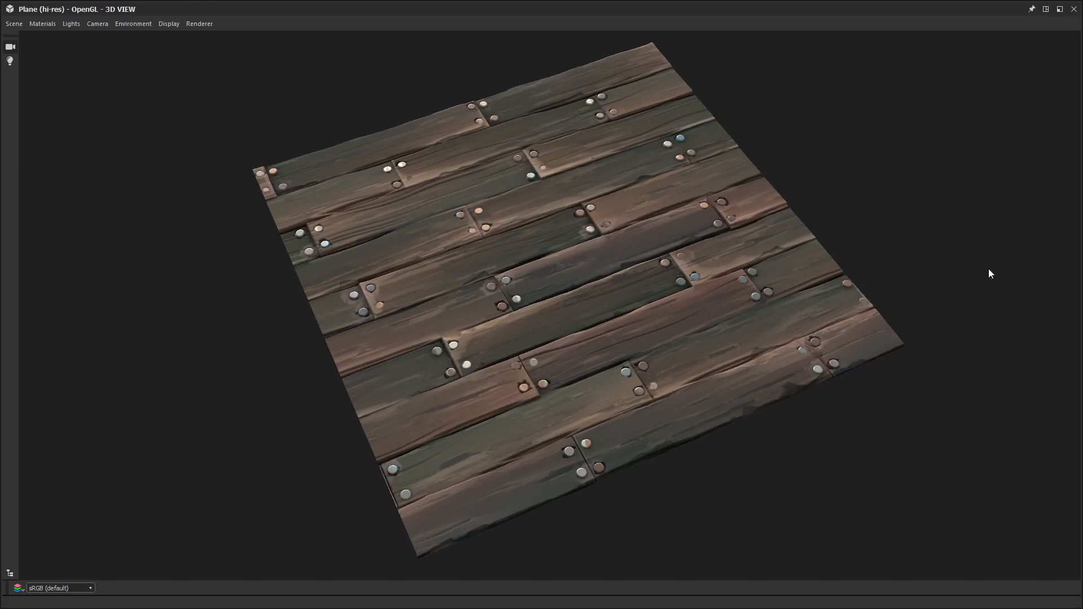